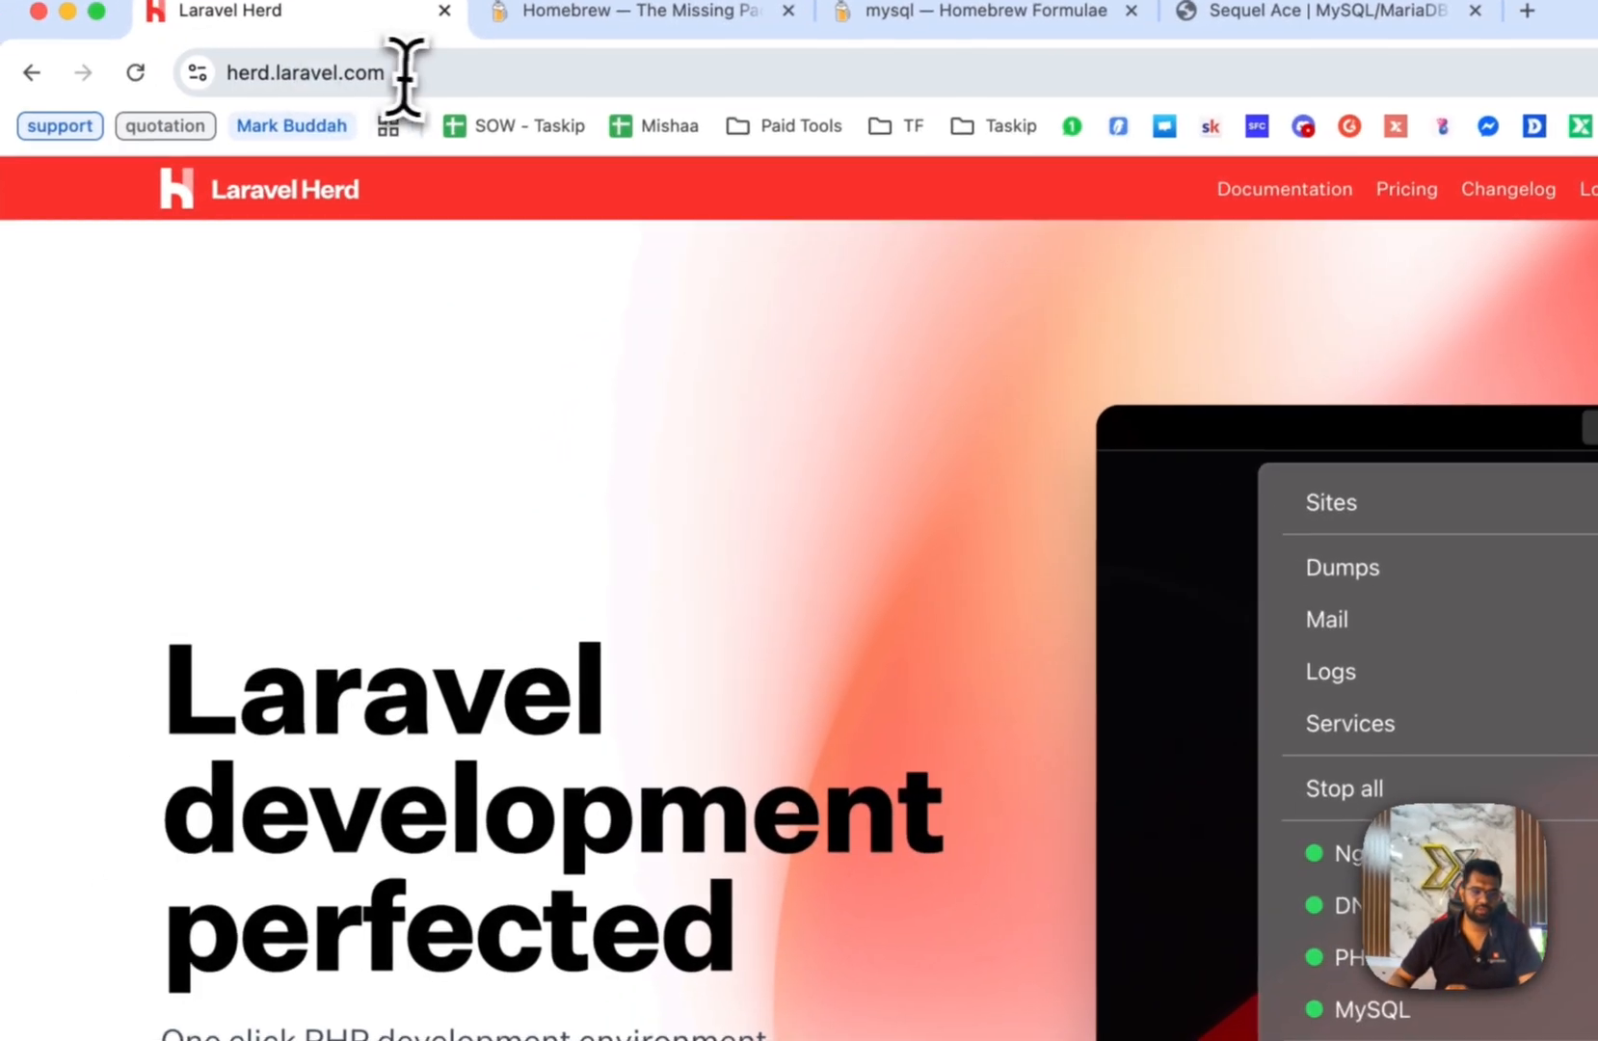
# Scroll herd.laravel.com down to start the Laravel Herd macOS download.
pyautogui.click(297, 135)
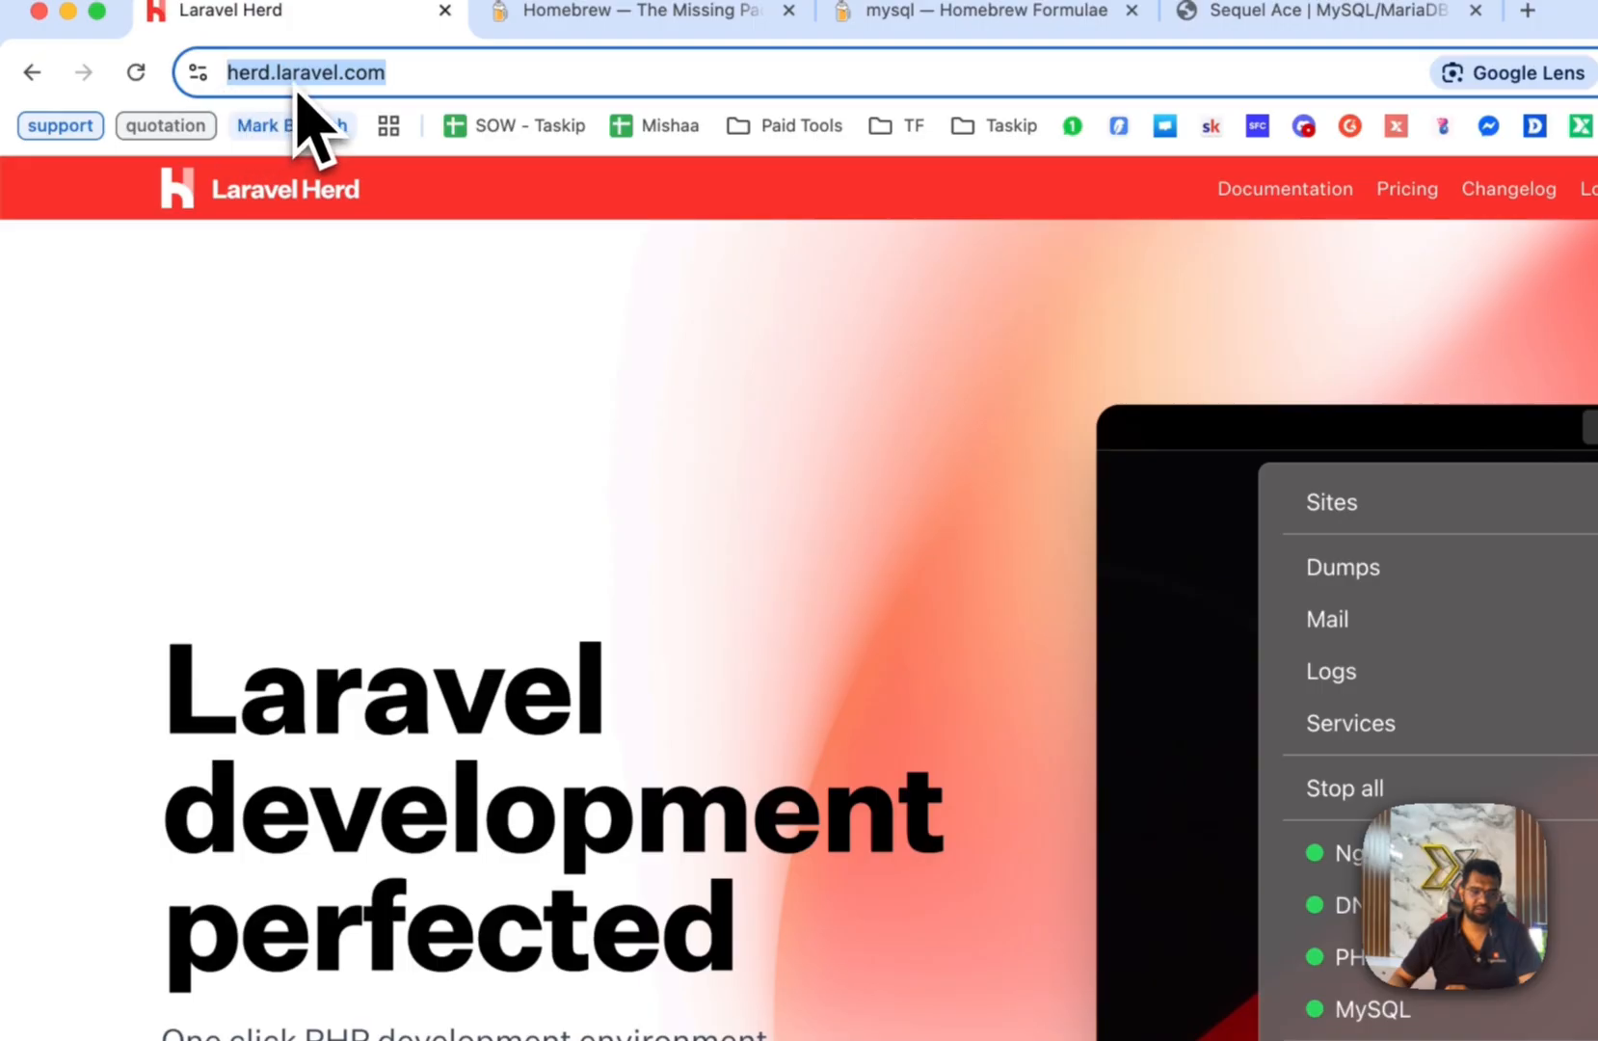
pyautogui.click(595, 337)
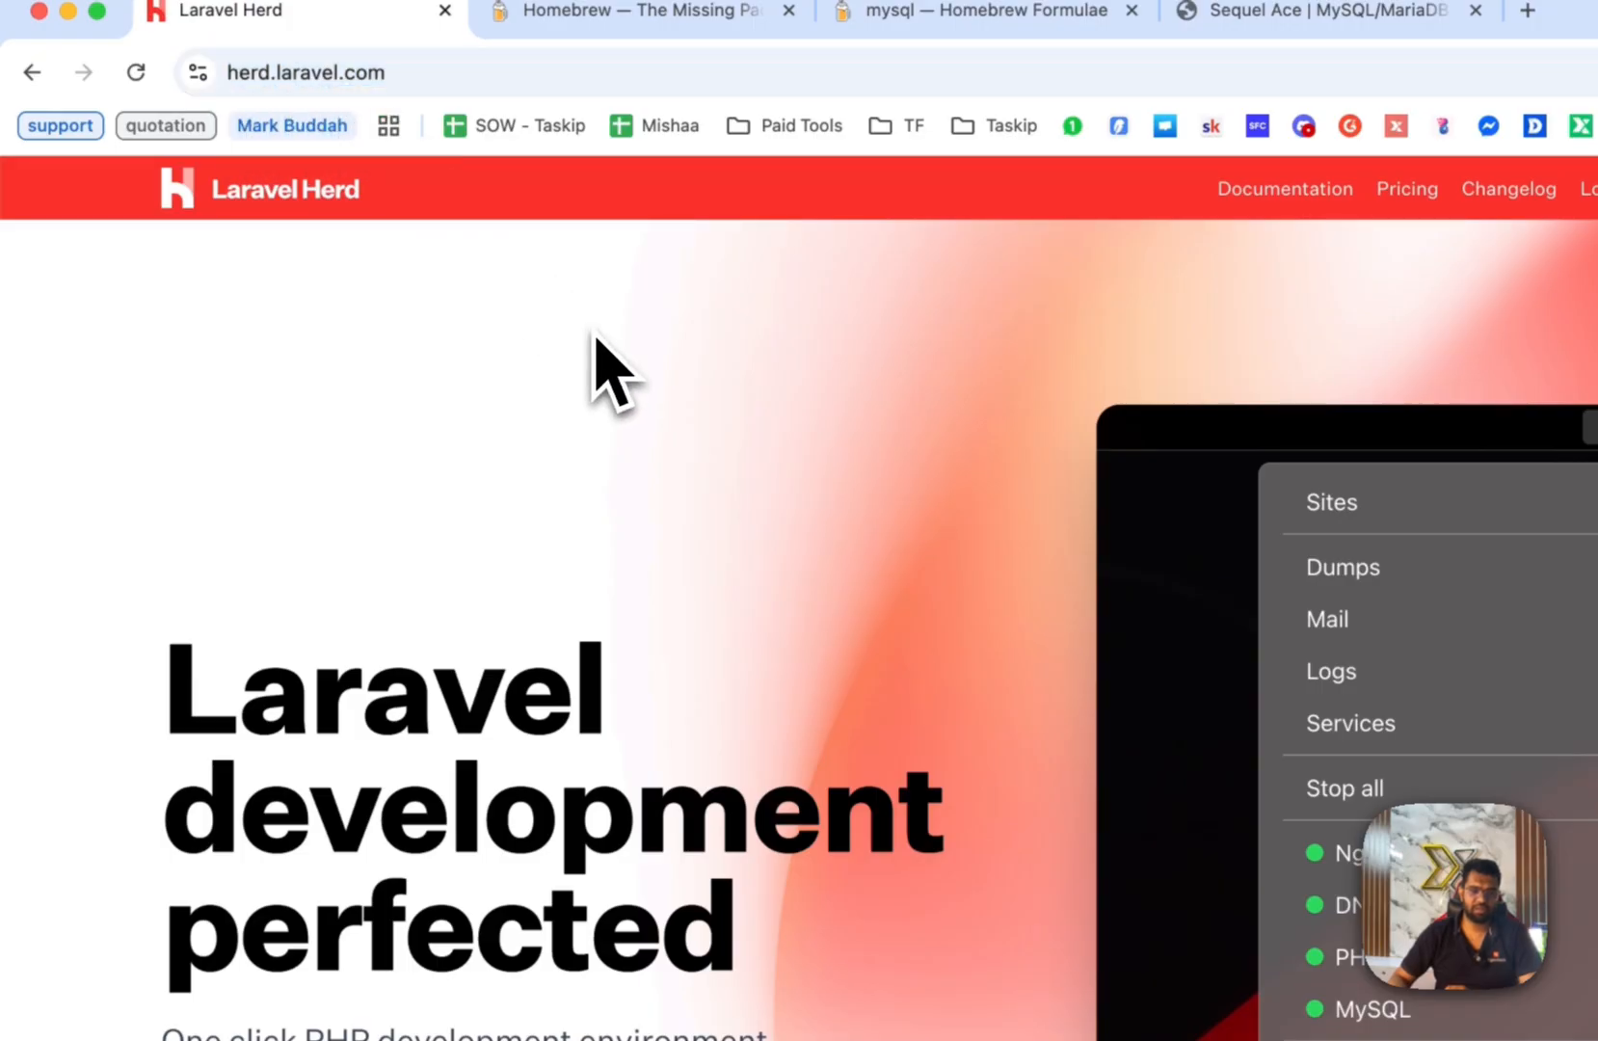
pyautogui.scroll(-5, 585, 347)
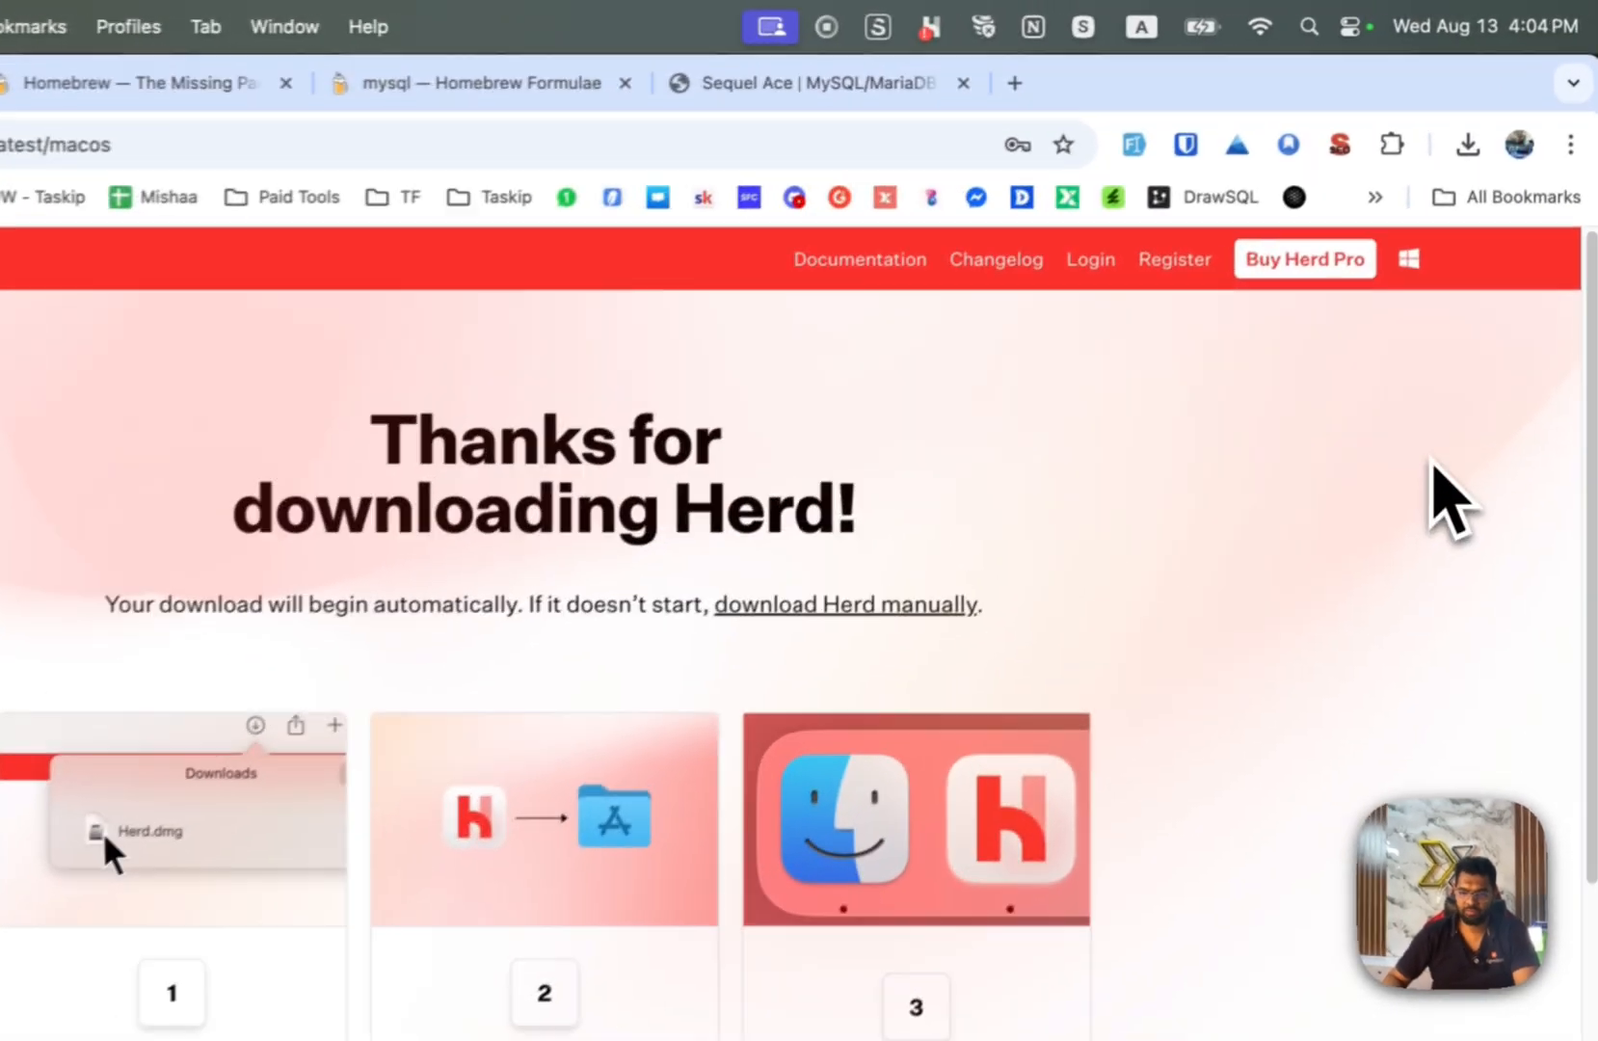
# Open the downloaded Herd_1.21.2.dmg installer from Chrome's downloads list.
pyautogui.click(1466, 147)
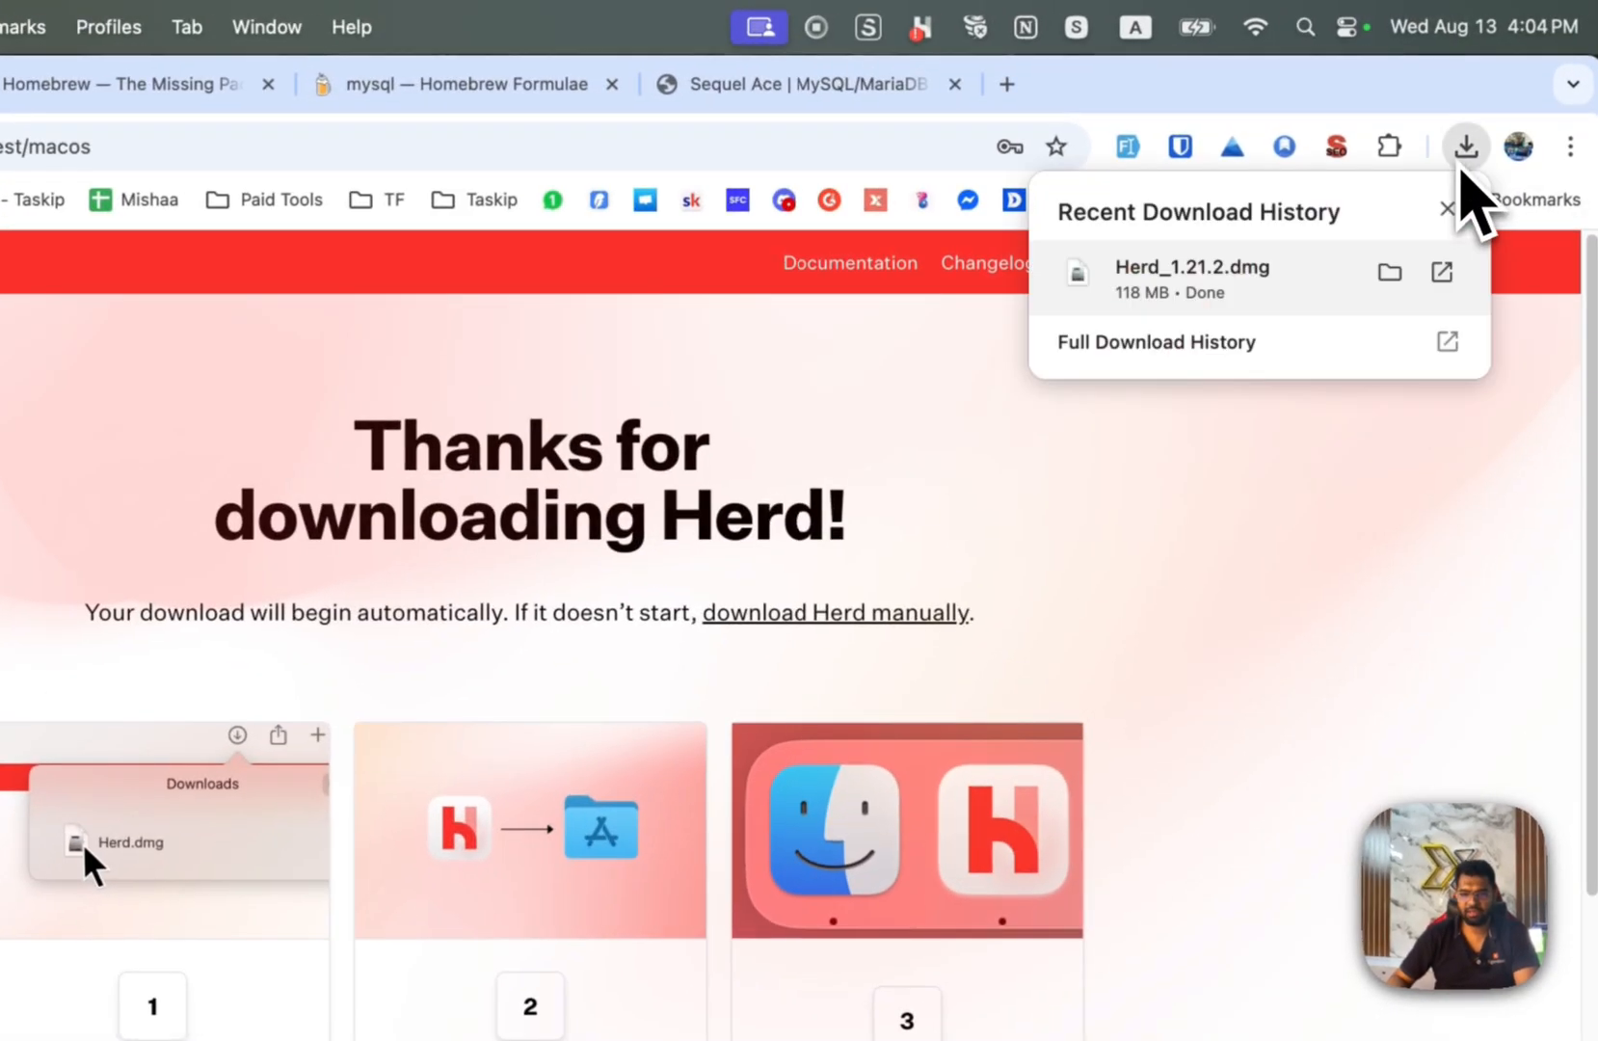
pyautogui.click(1397, 281)
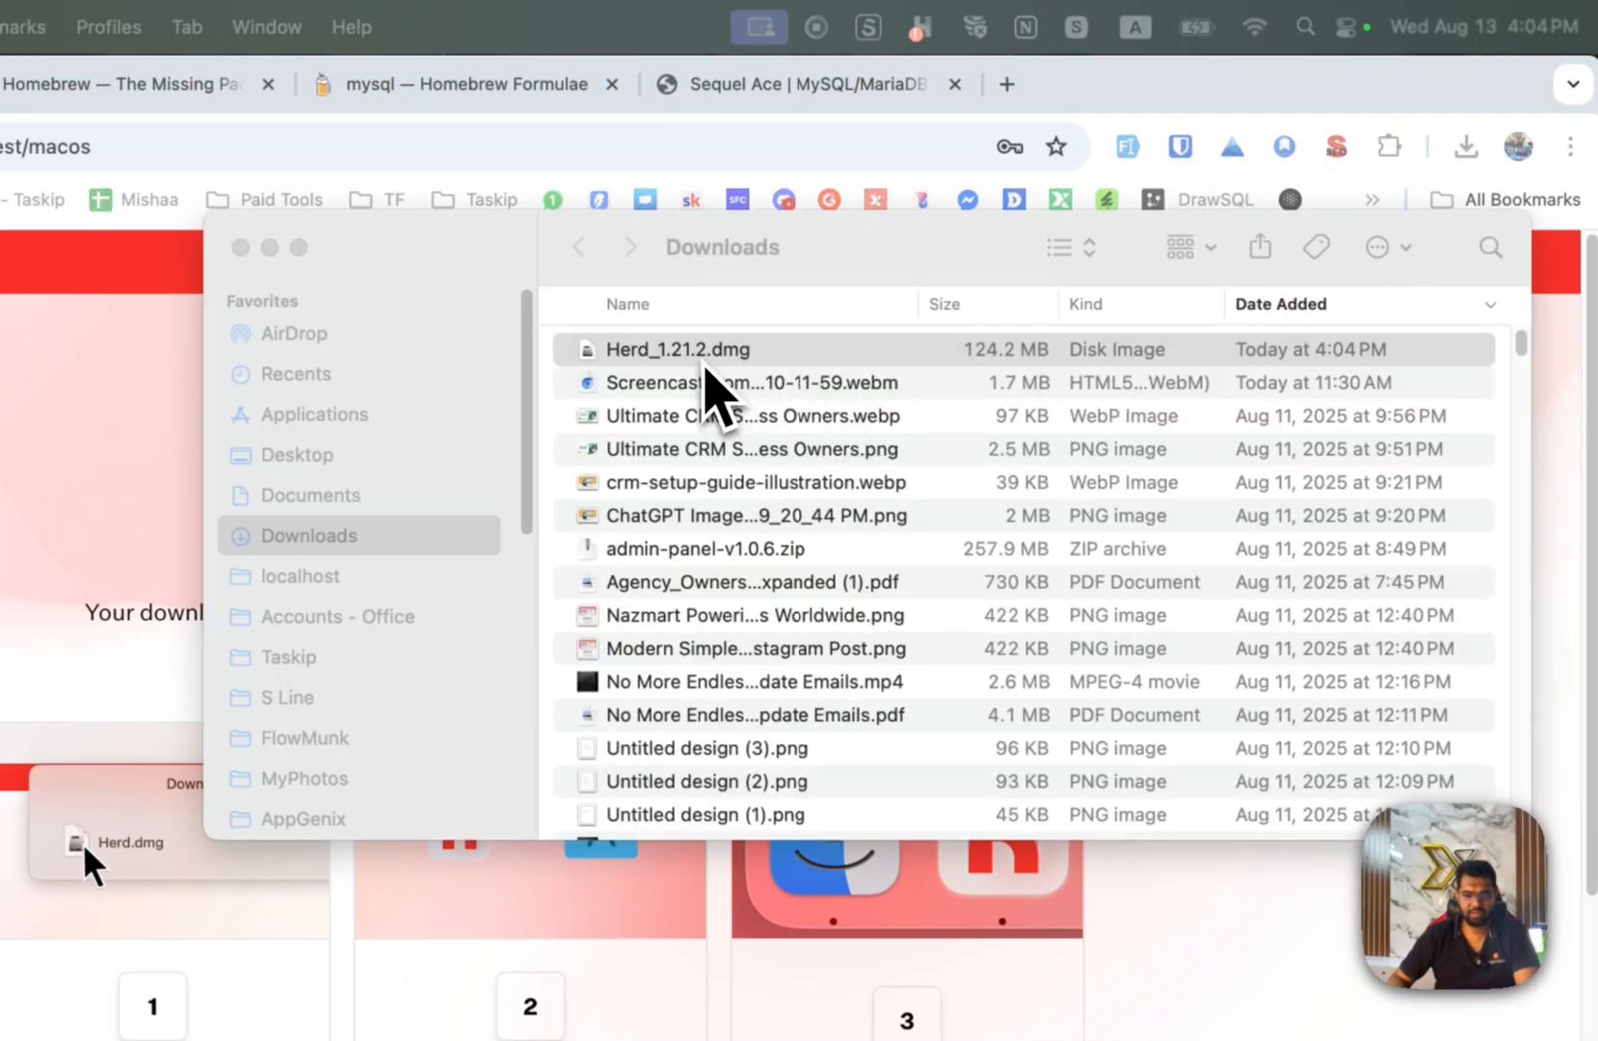
pyautogui.click(699, 356)
pyautogui.doubleClick(768, 355)
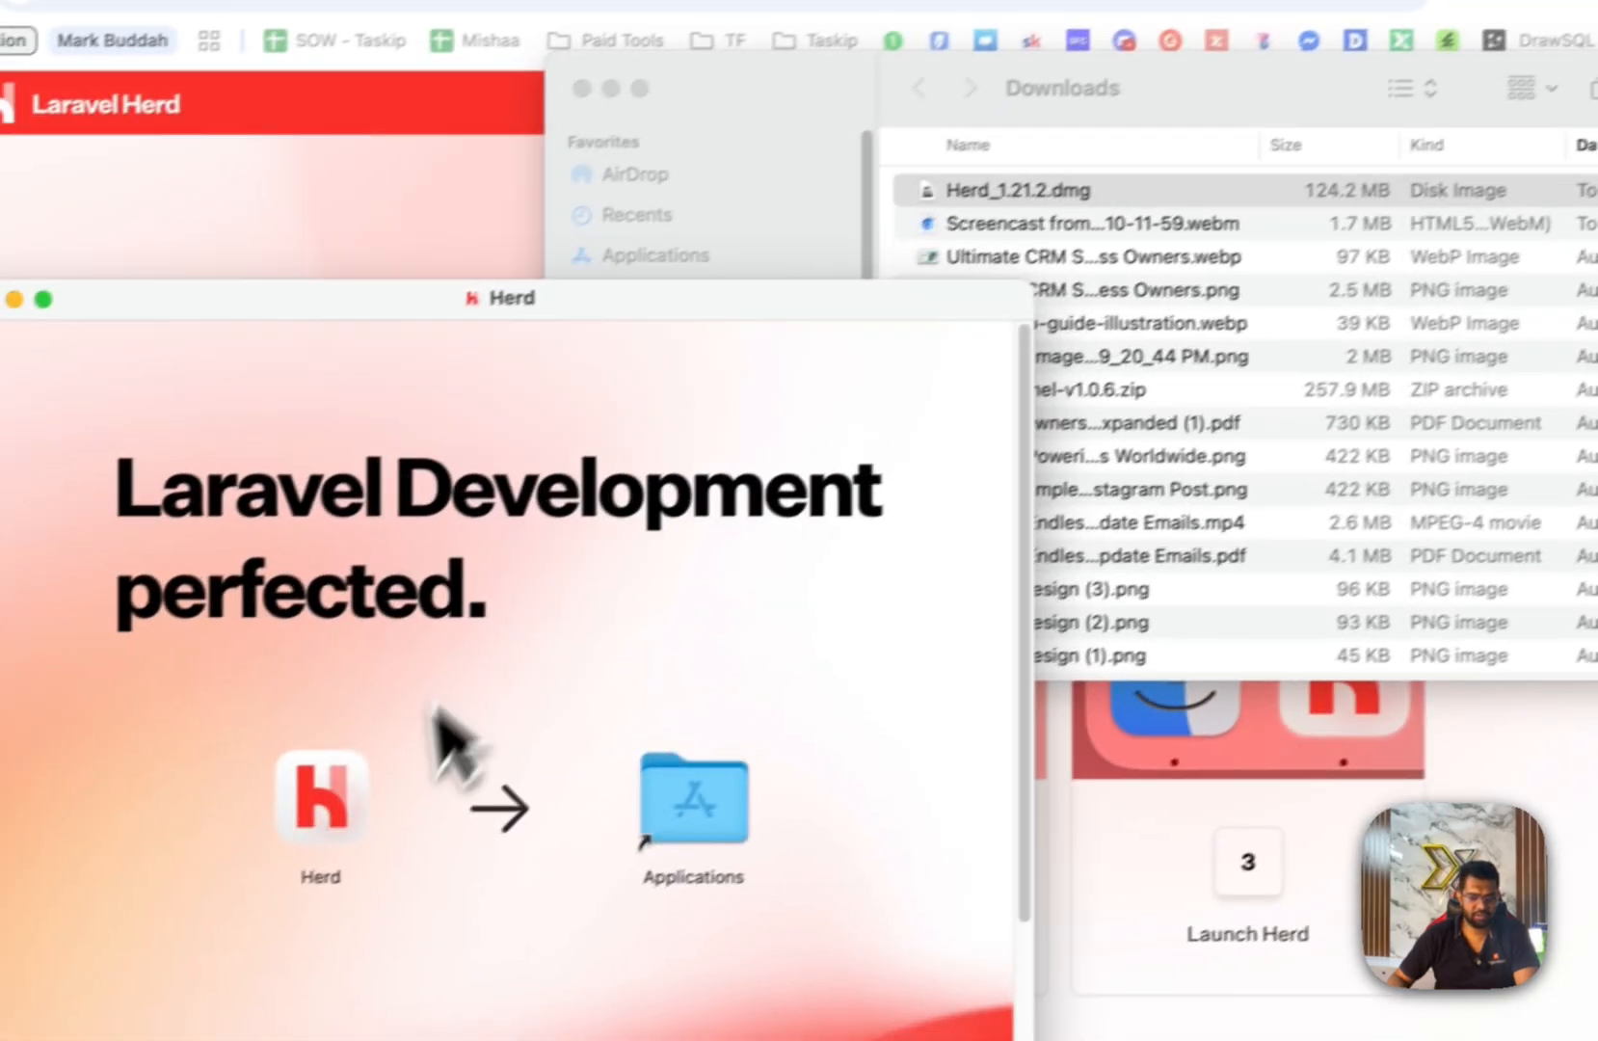
# Drag Herd to Applications, stop replacing the existing Herd, and close both windows.
pyautogui.click(349, 793)
pyautogui.moveTo(348, 800); pyautogui.dragTo(761, 837)
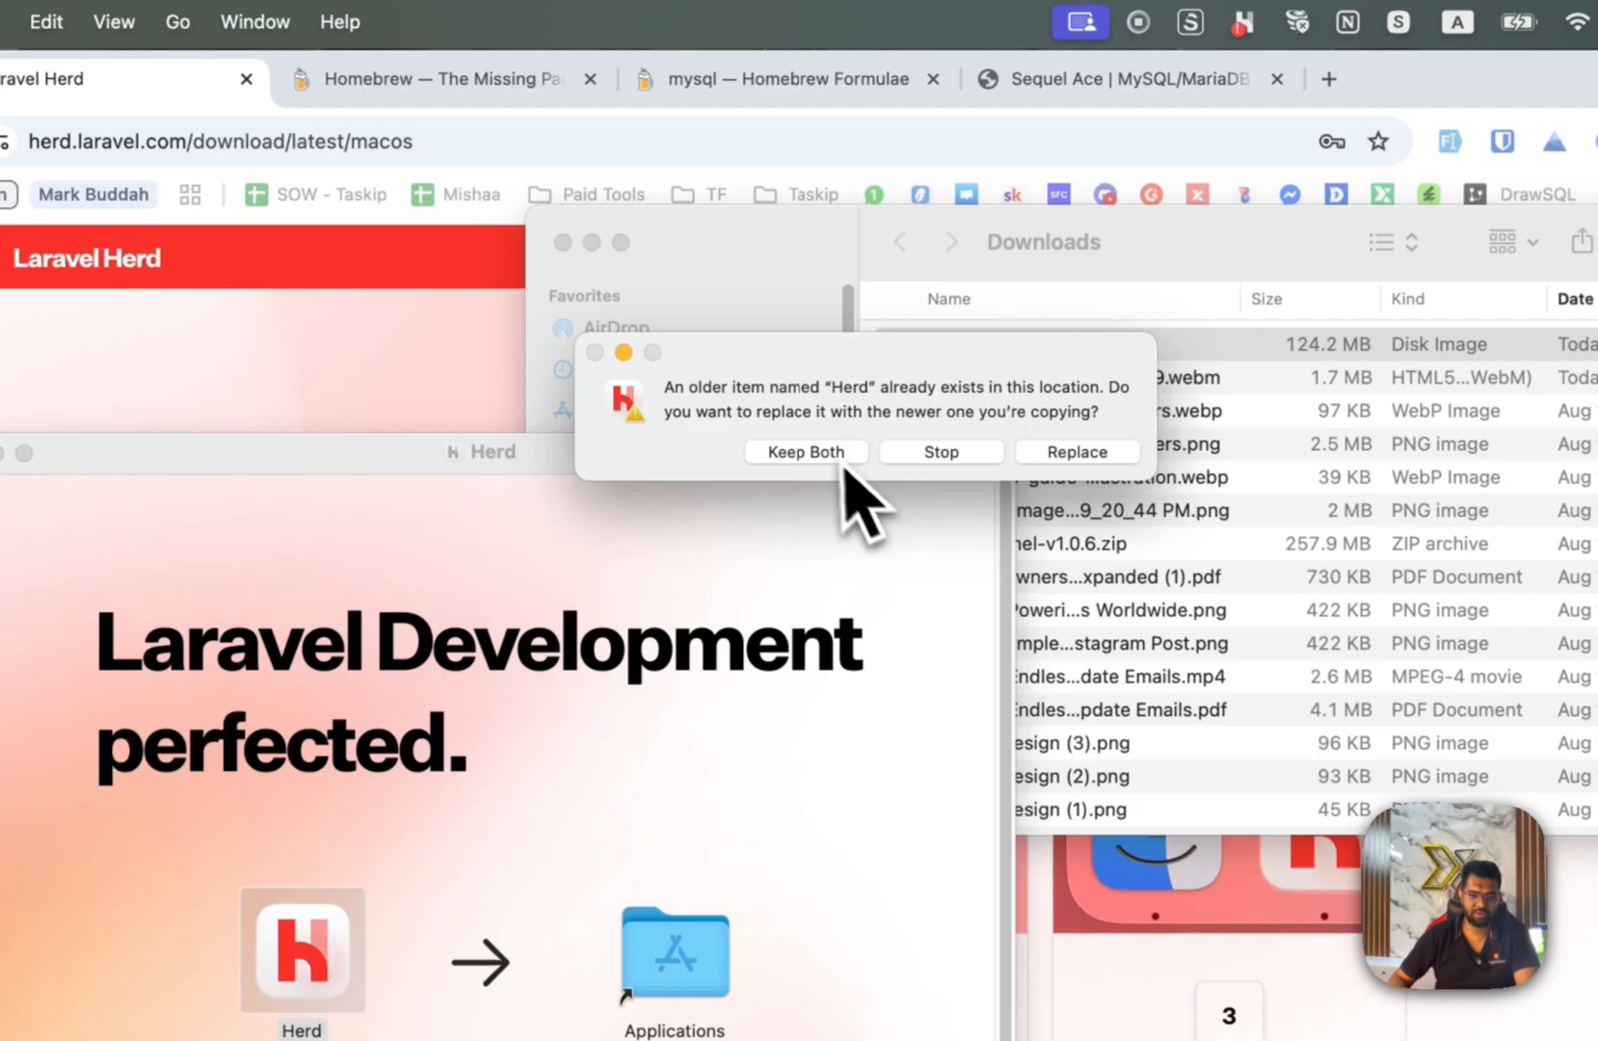
pyautogui.click(954, 458)
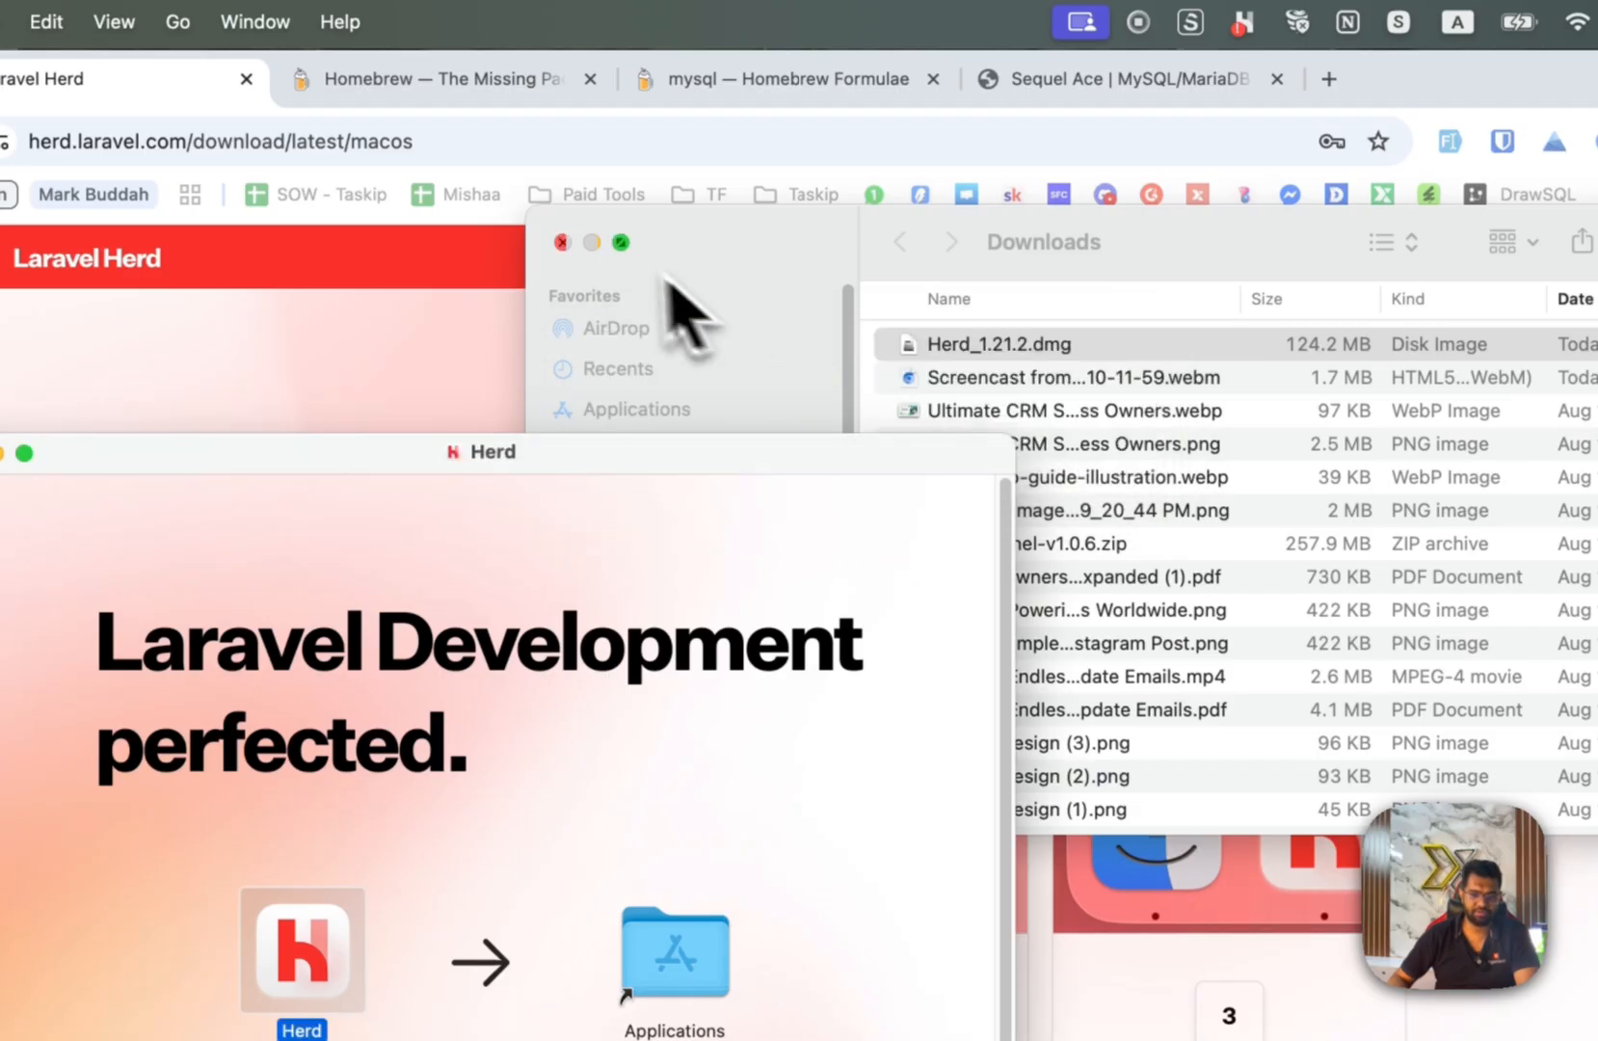
pyautogui.click(563, 244)
pyautogui.click(76, 441)
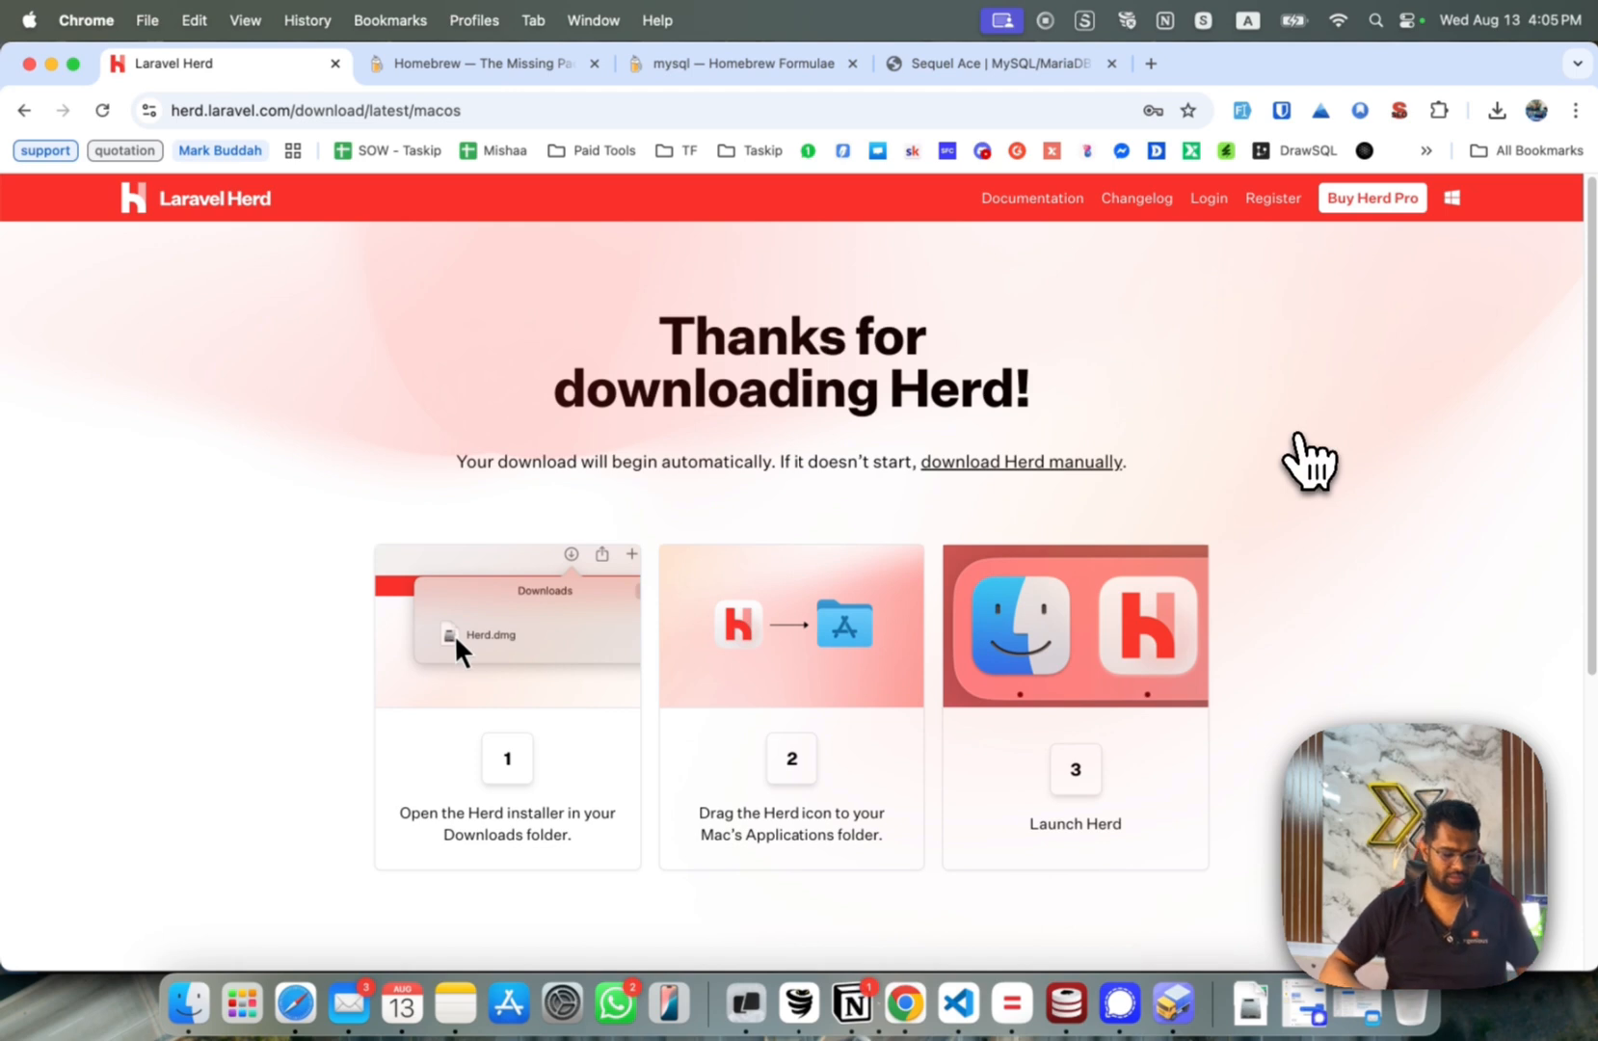
# Launch Herd via Spotlight and open its Settings from the menu-bar icon.
pyautogui.press('super+space')
pyautogui.write('hea')
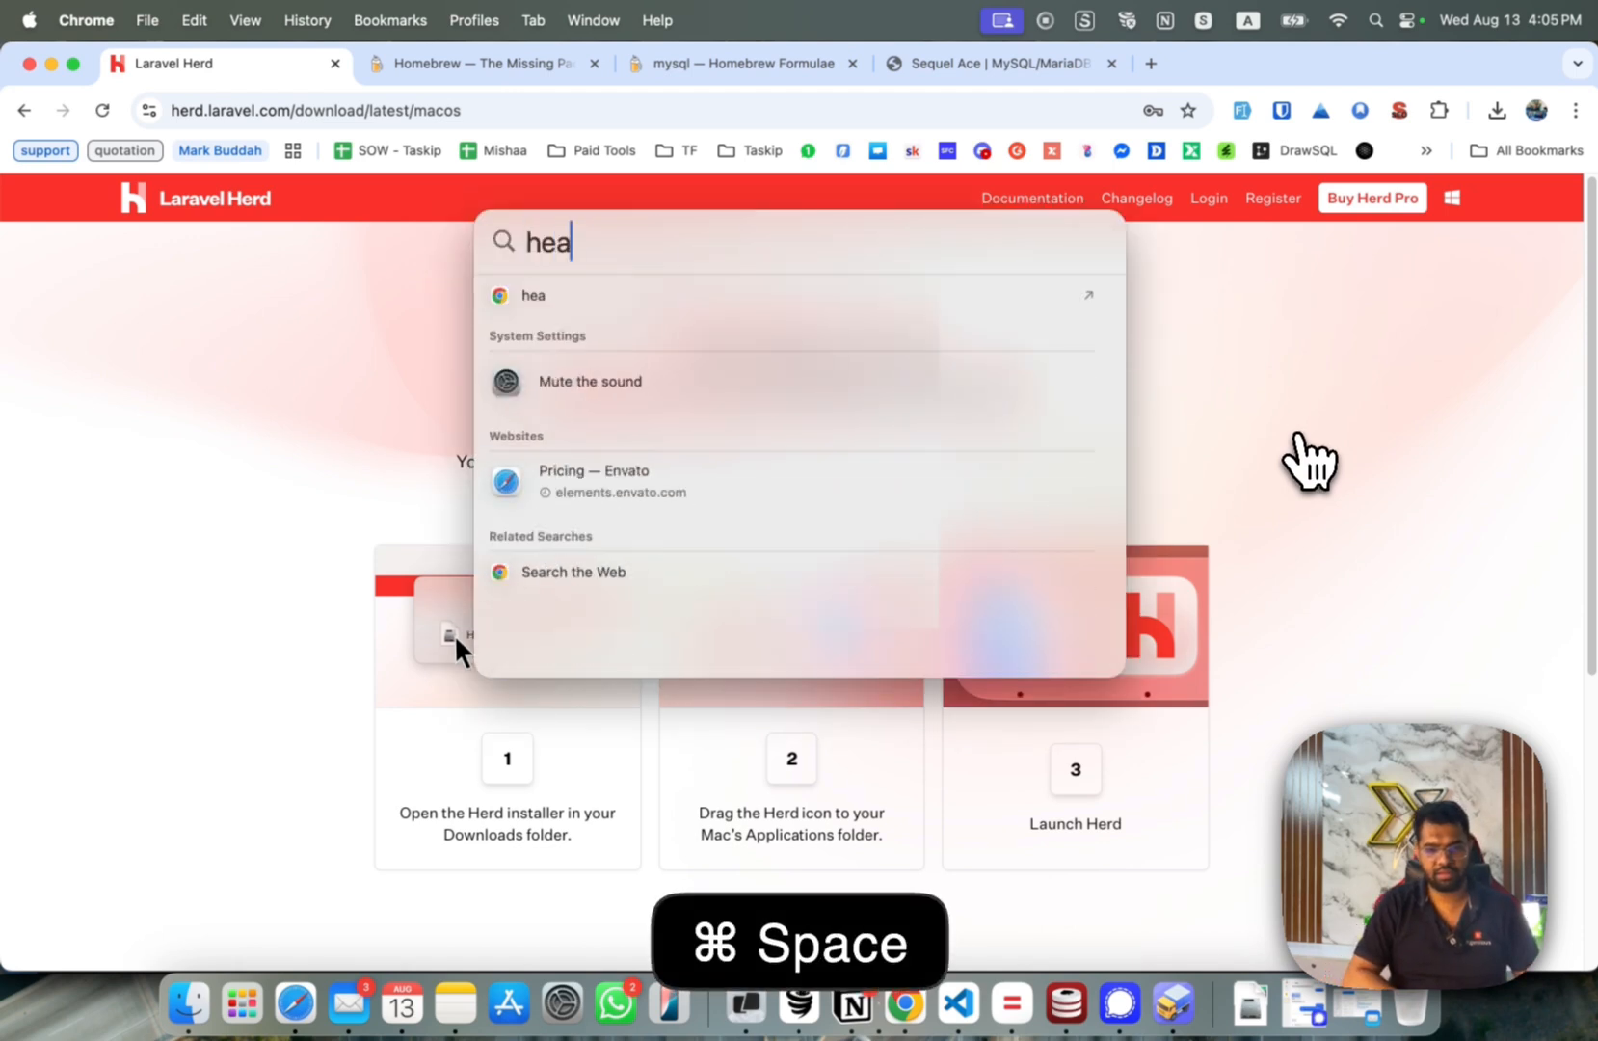
pyautogui.press('BackSpace')
pyautogui.write('rd')
pyautogui.press('Return')
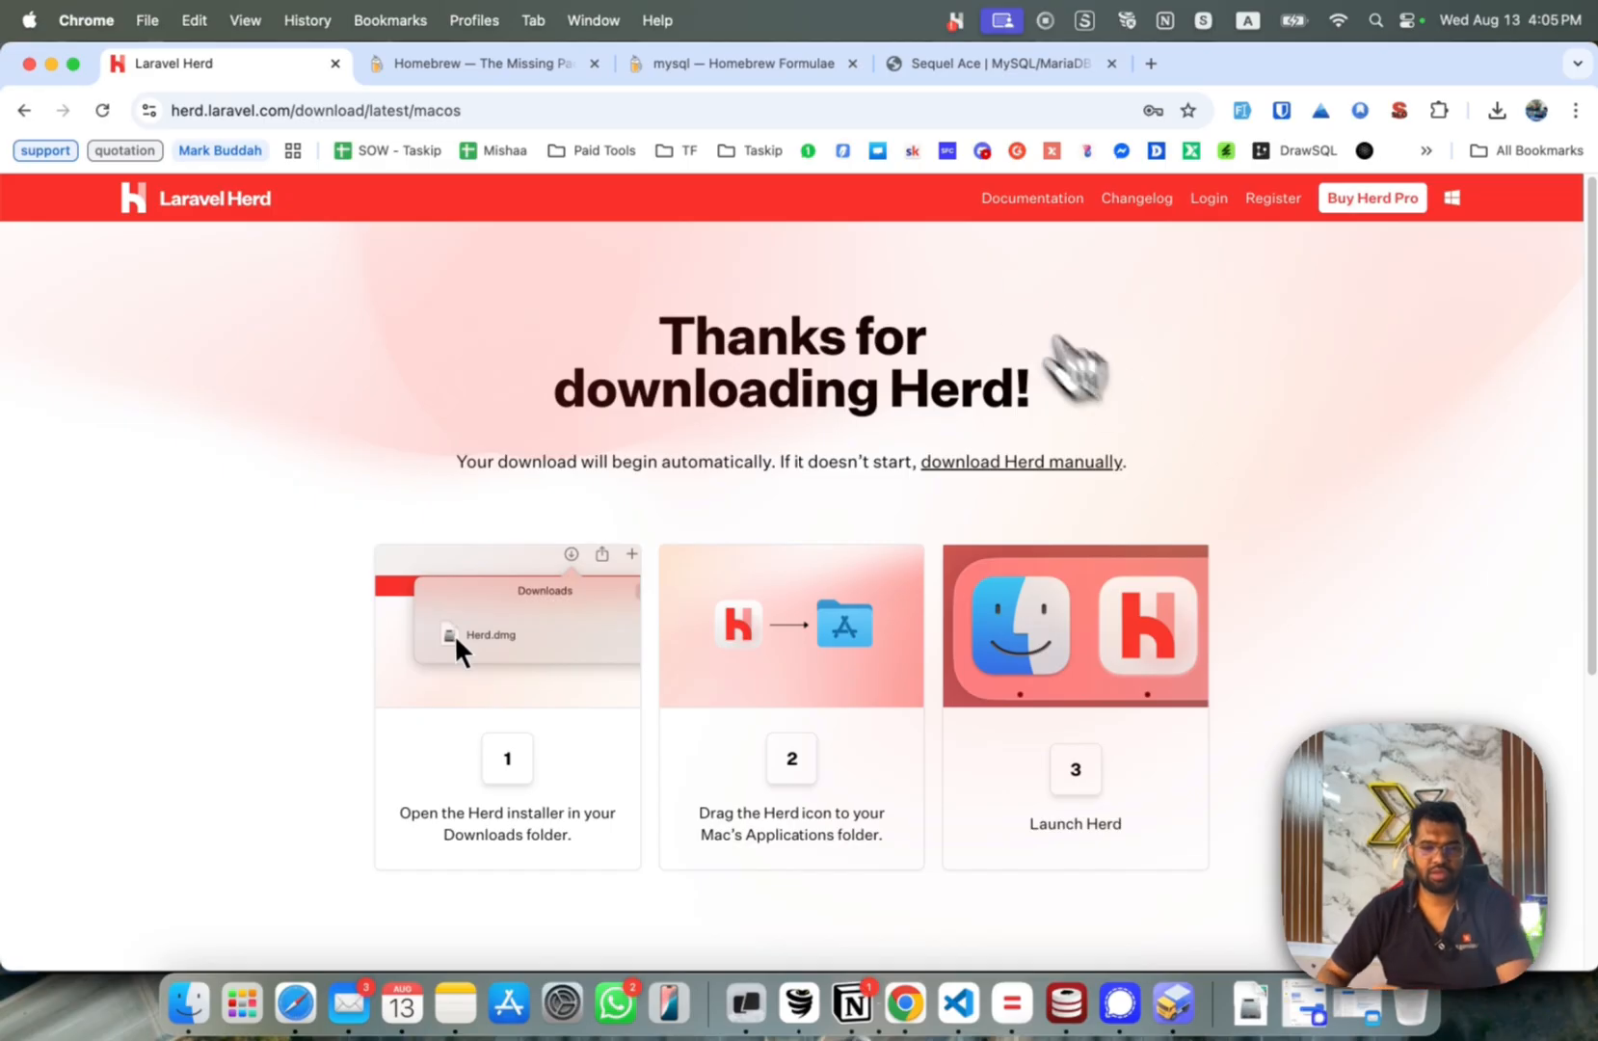
pyautogui.click(954, 19)
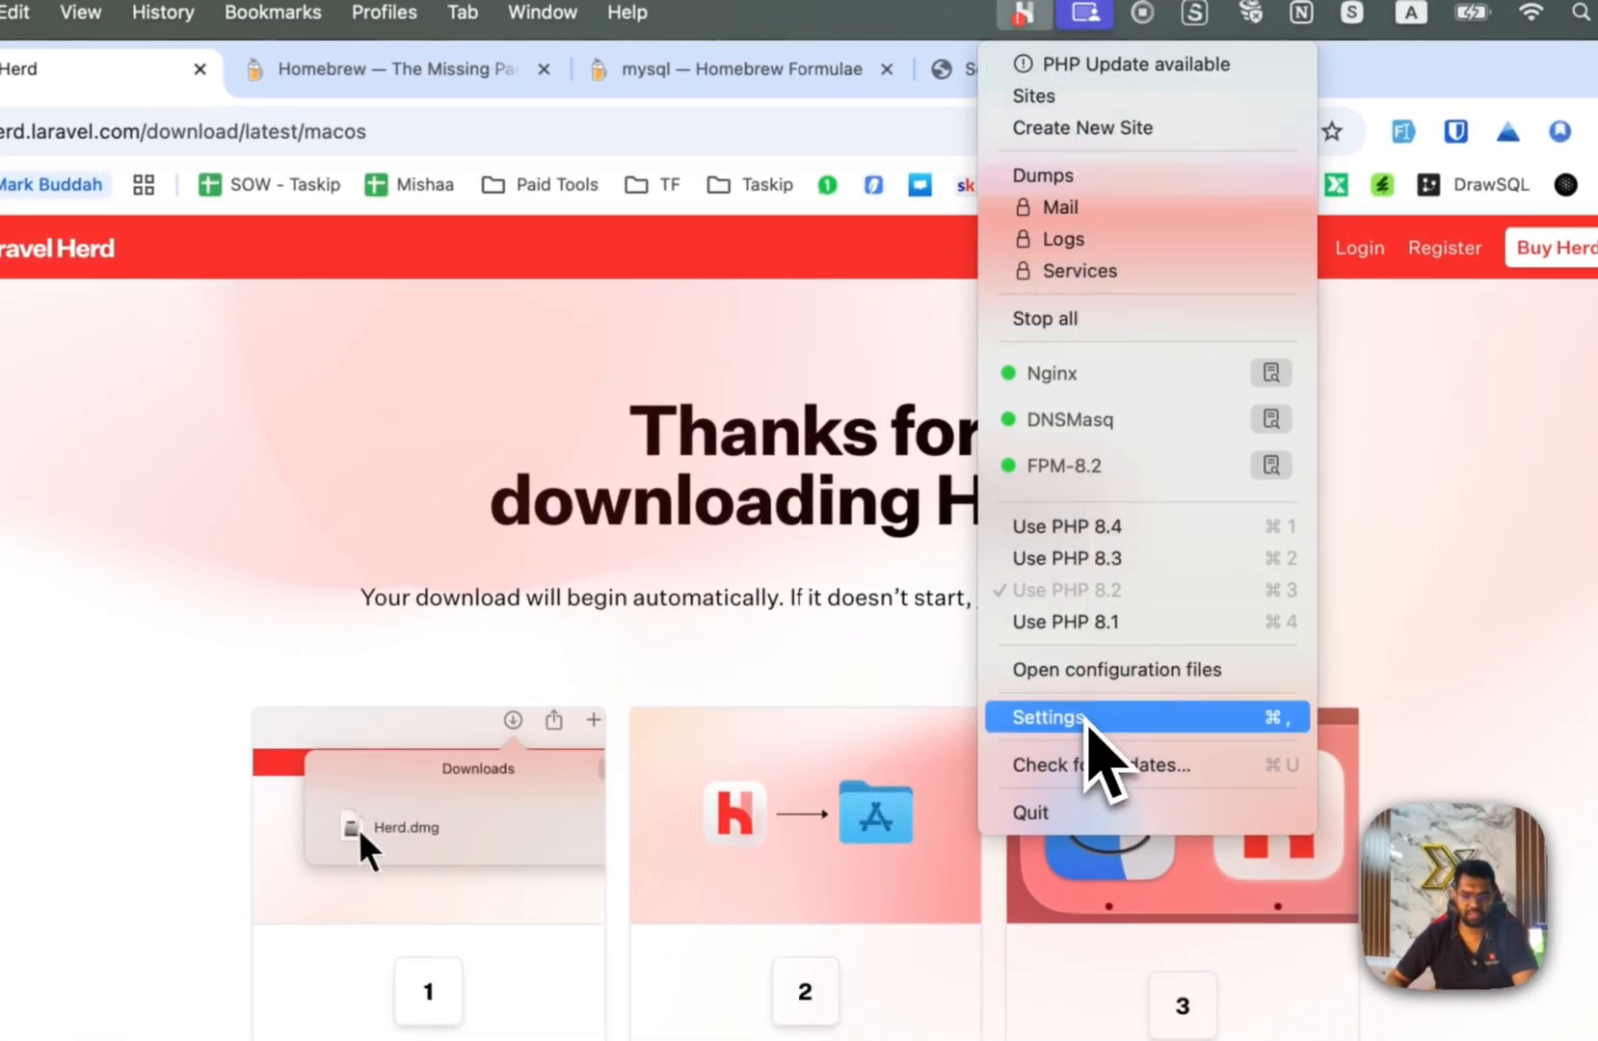
pyautogui.click(1087, 723)
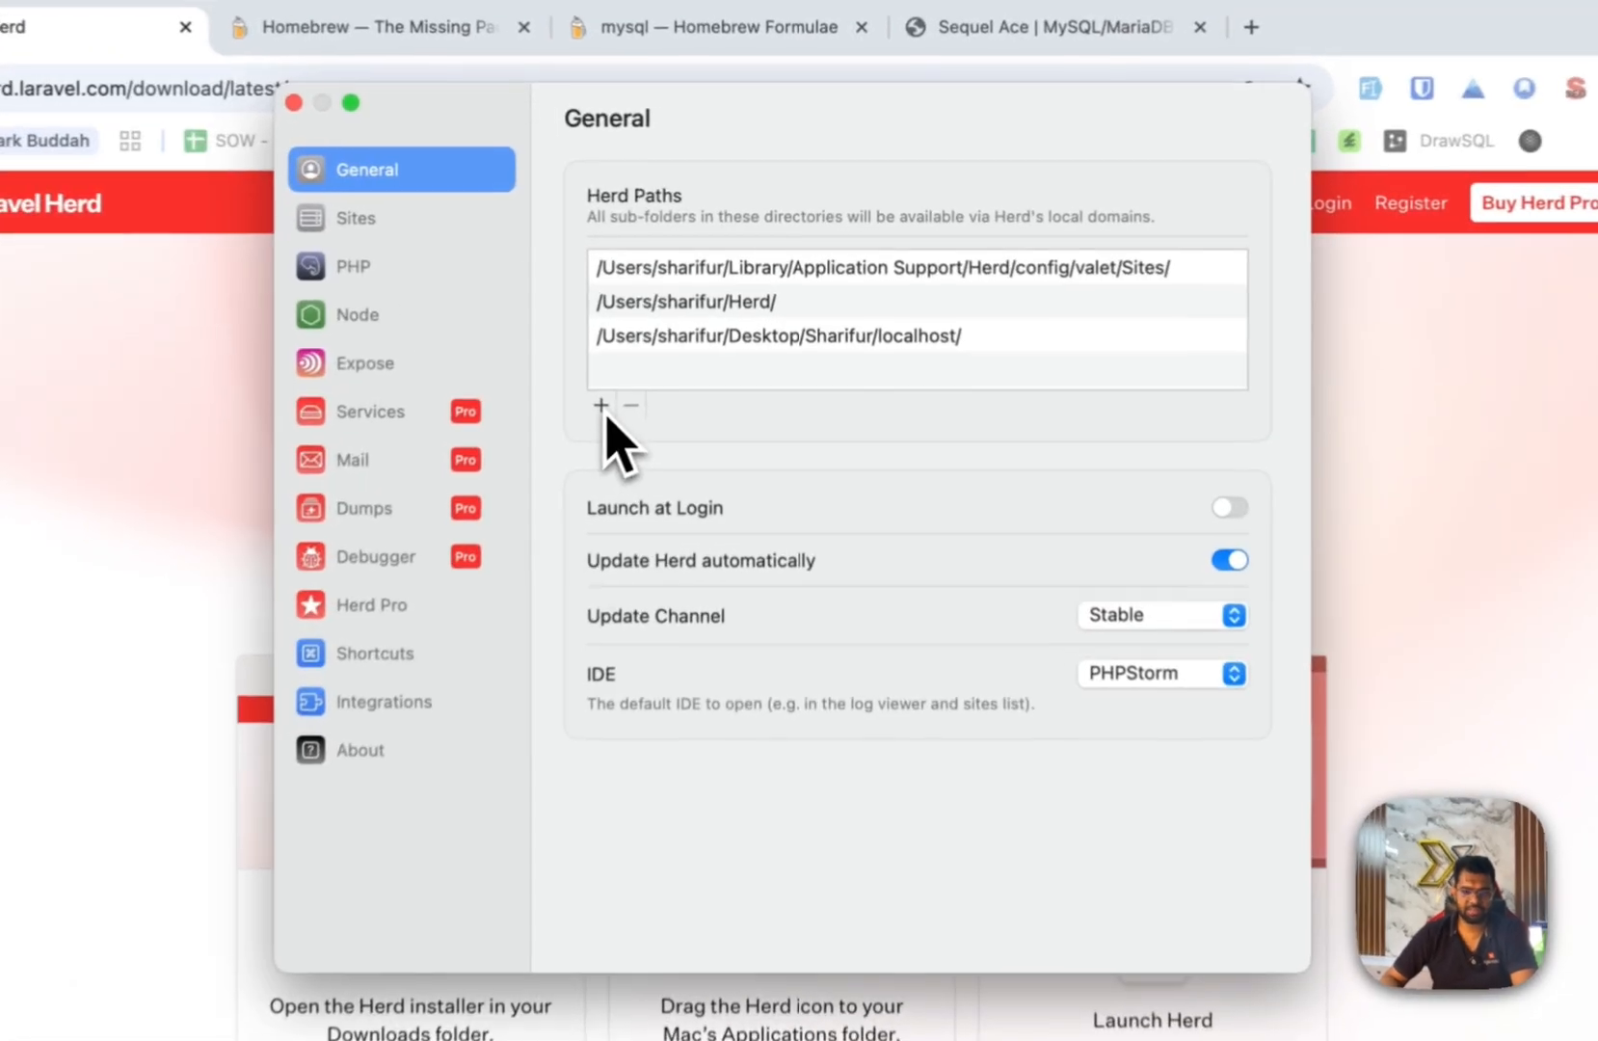
pyautogui.click(653, 353)
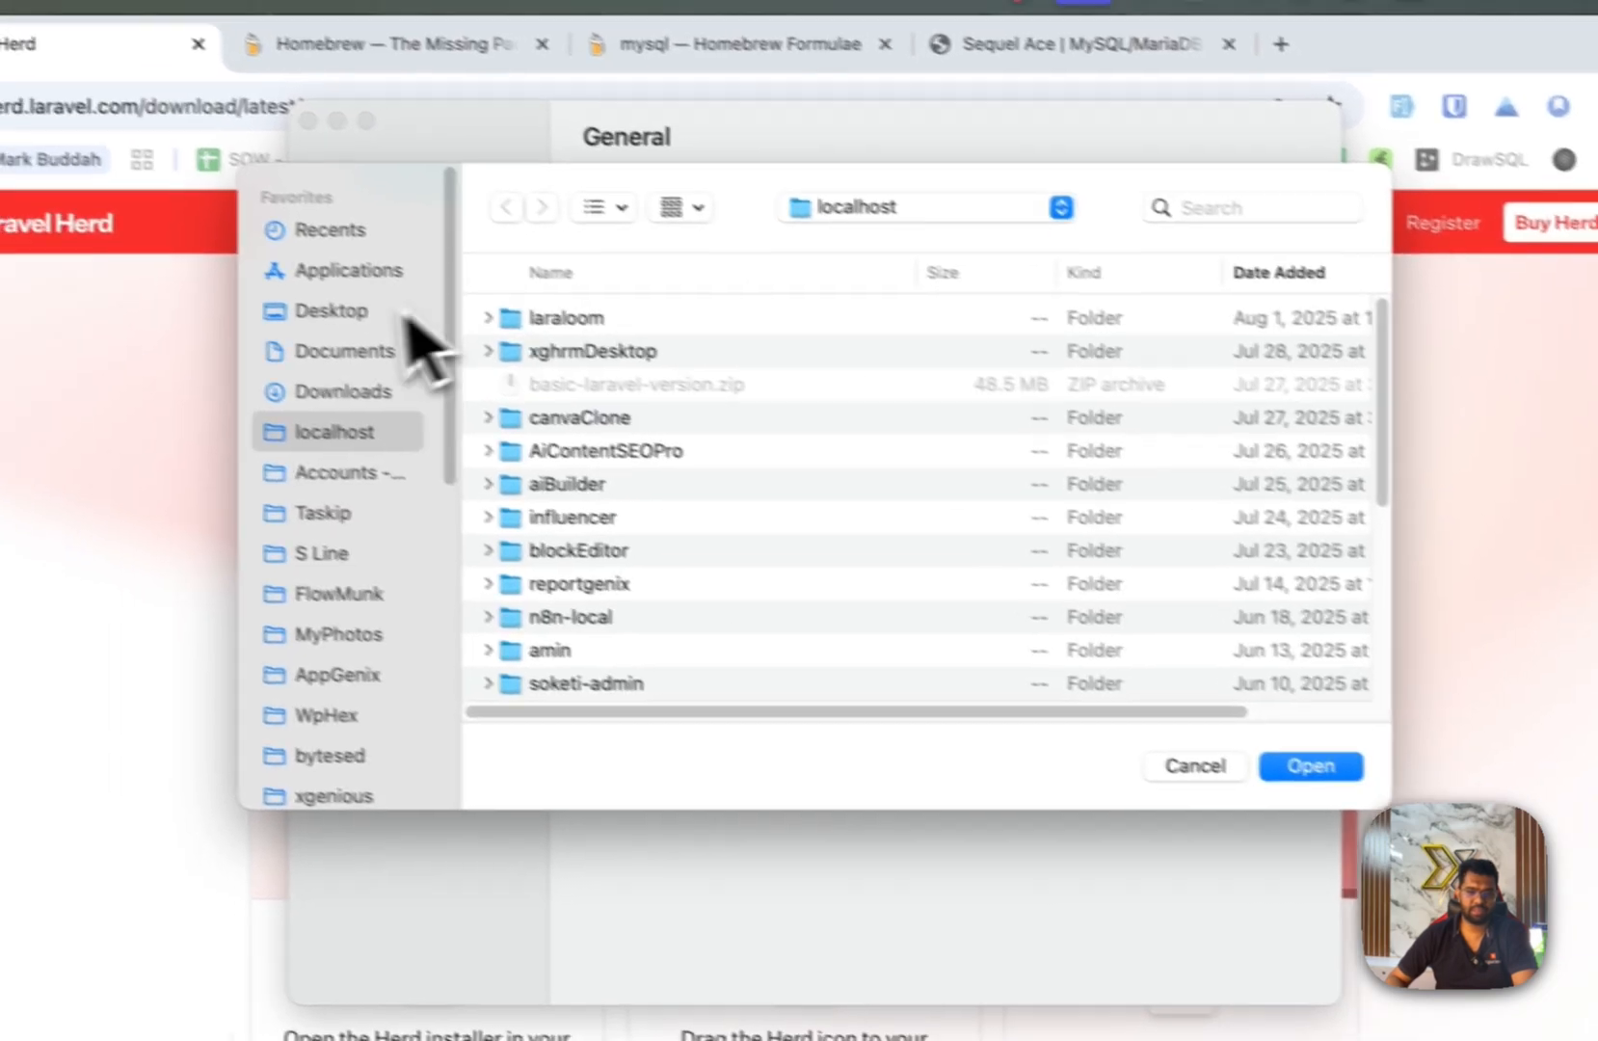
pyautogui.click(330, 312)
pyautogui.click(579, 354)
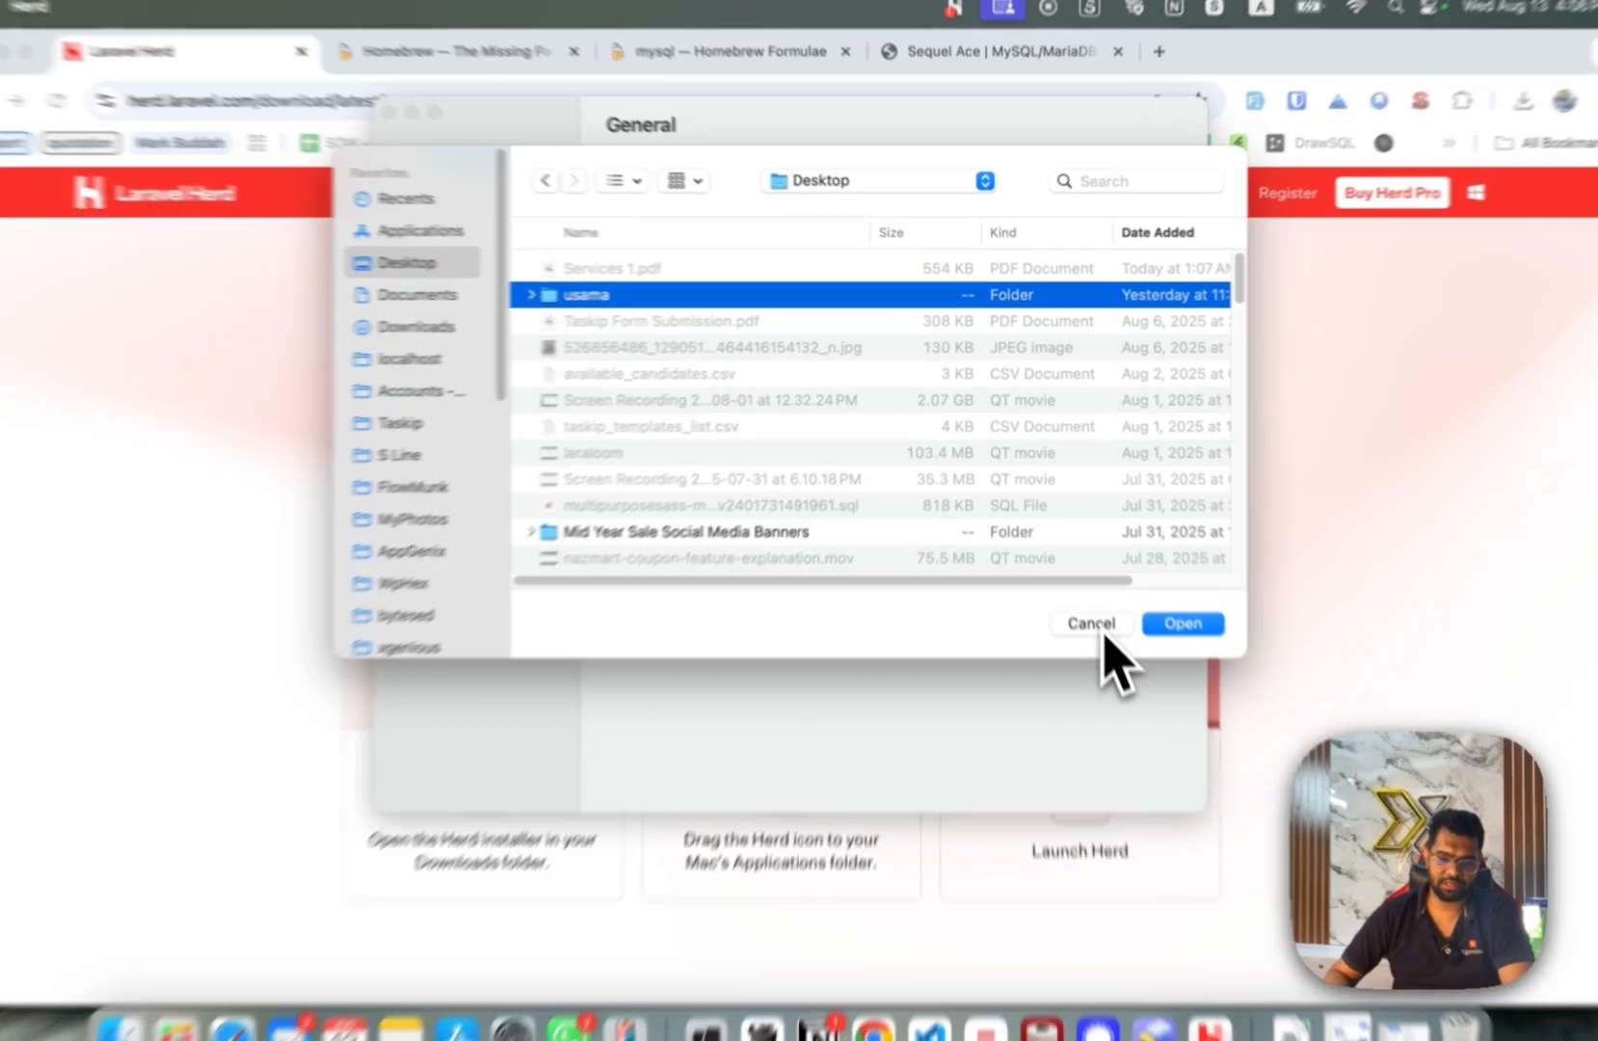
pyautogui.click(1104, 615)
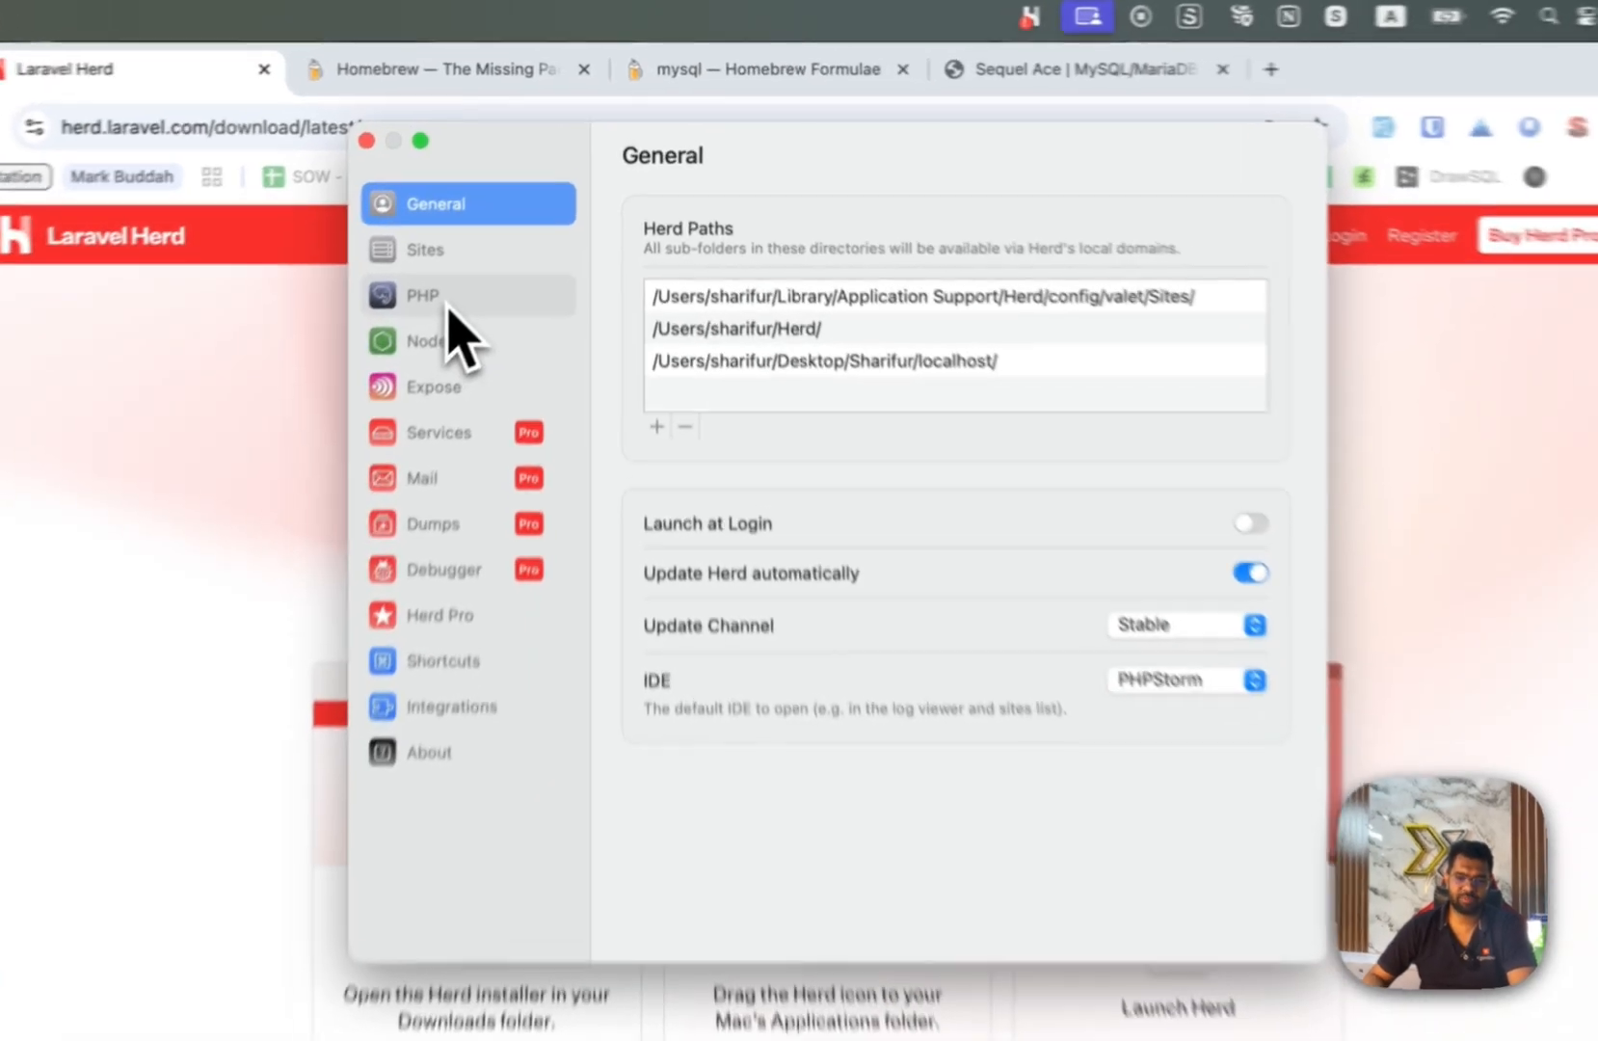
# In Herd's PHP settings, update PHP 8.1, 8.2, 8.3 and 8.4.
pyautogui.click(481, 258)
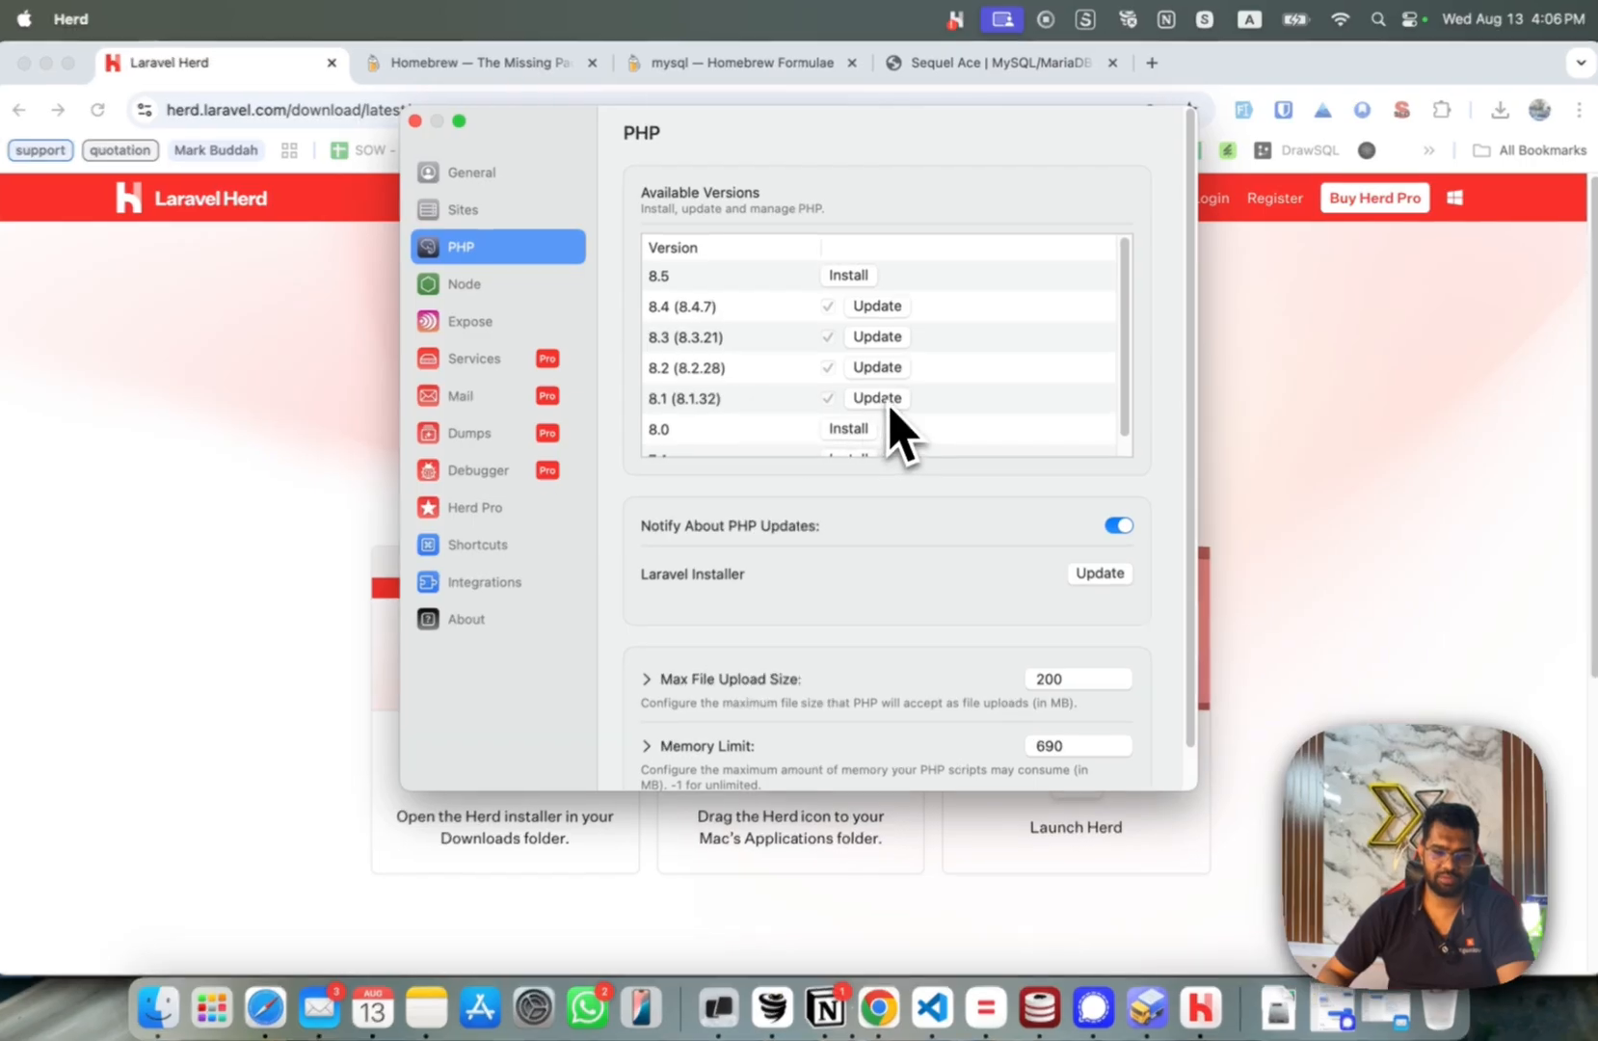
pyautogui.click(887, 400)
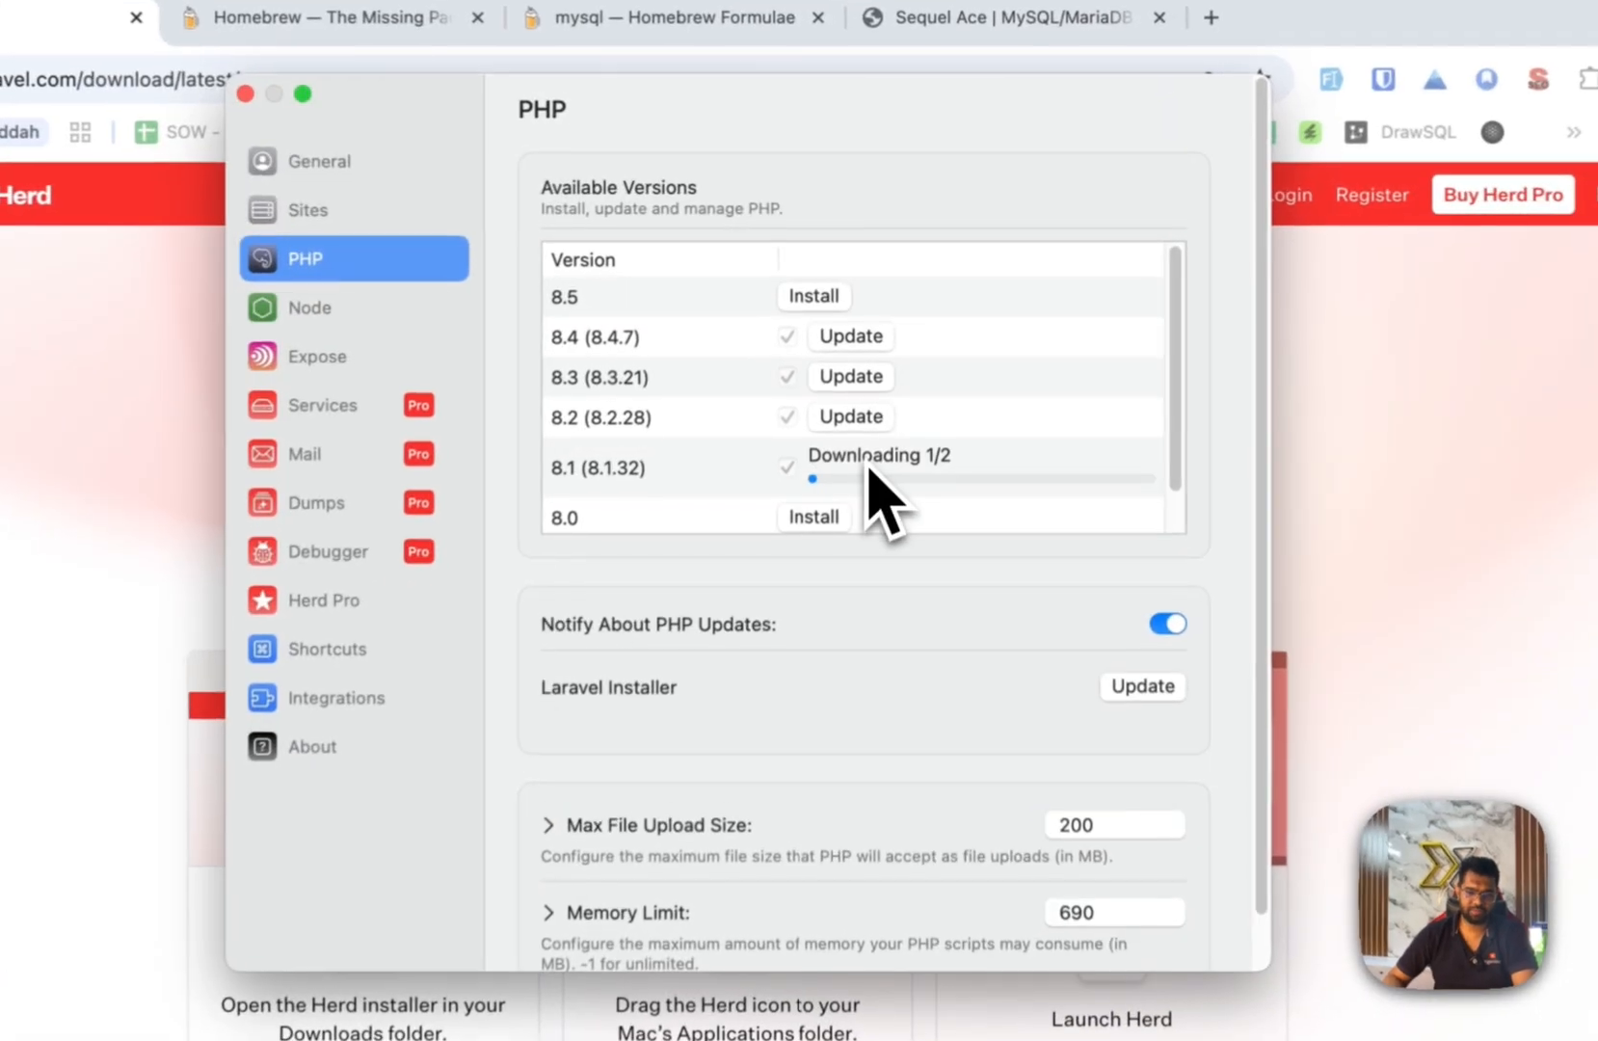
pyautogui.click(882, 369)
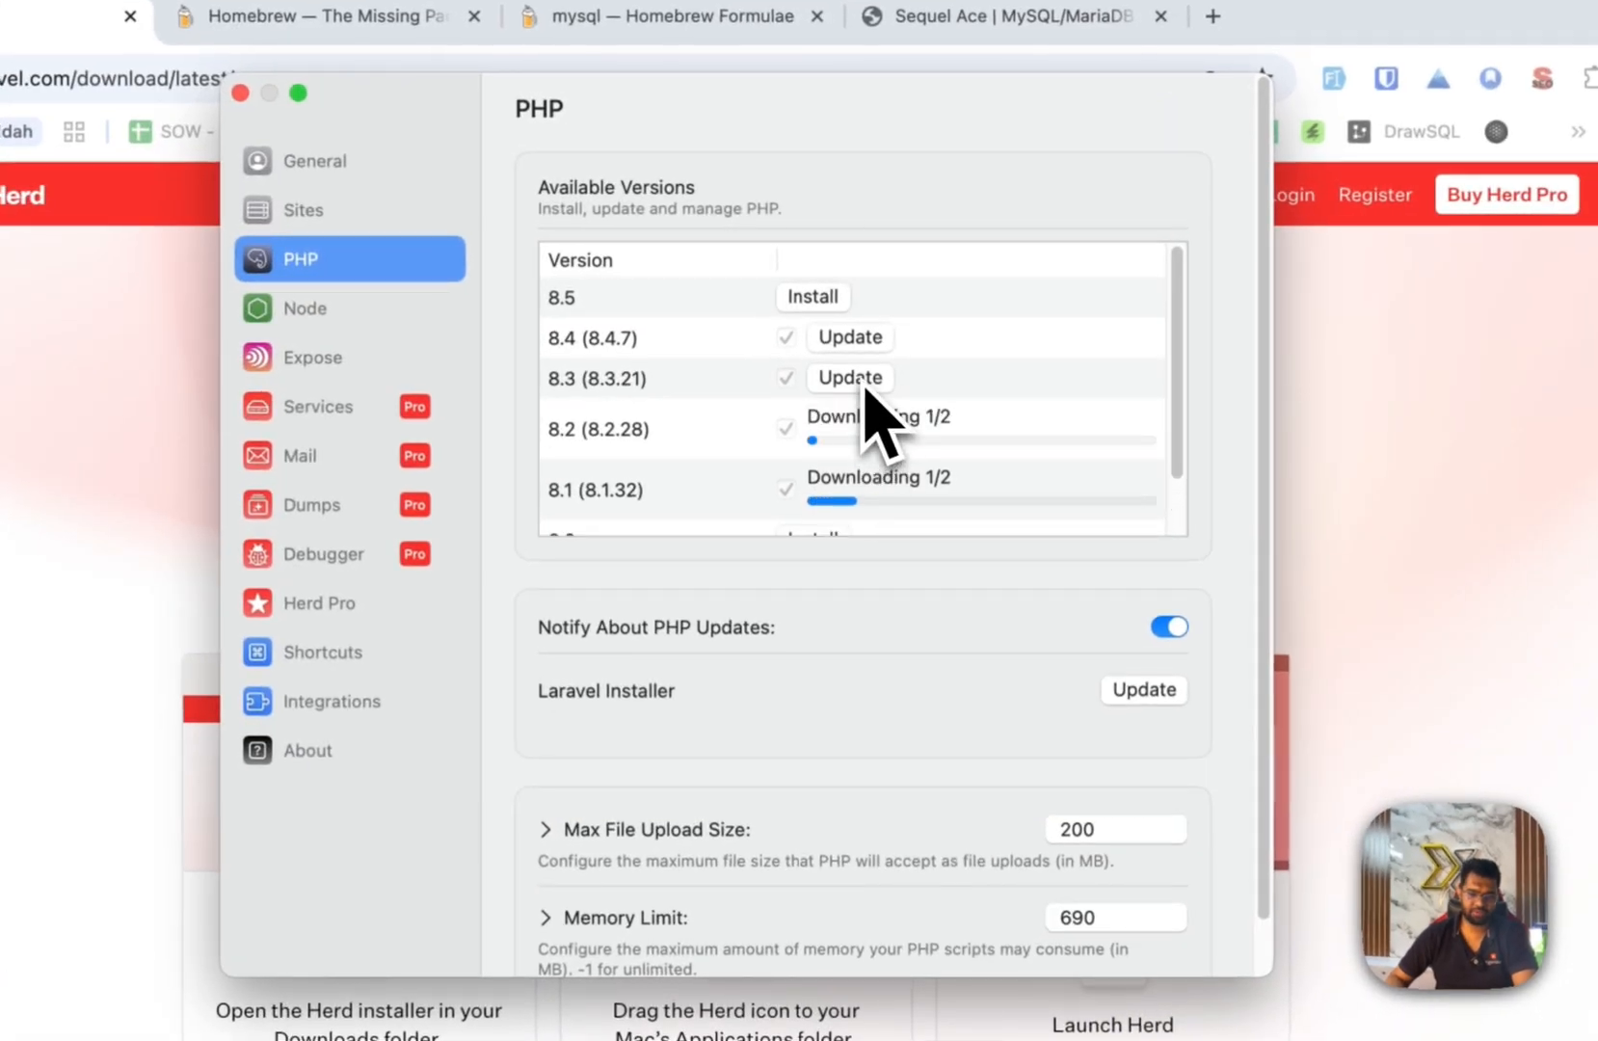
pyautogui.click(865, 383)
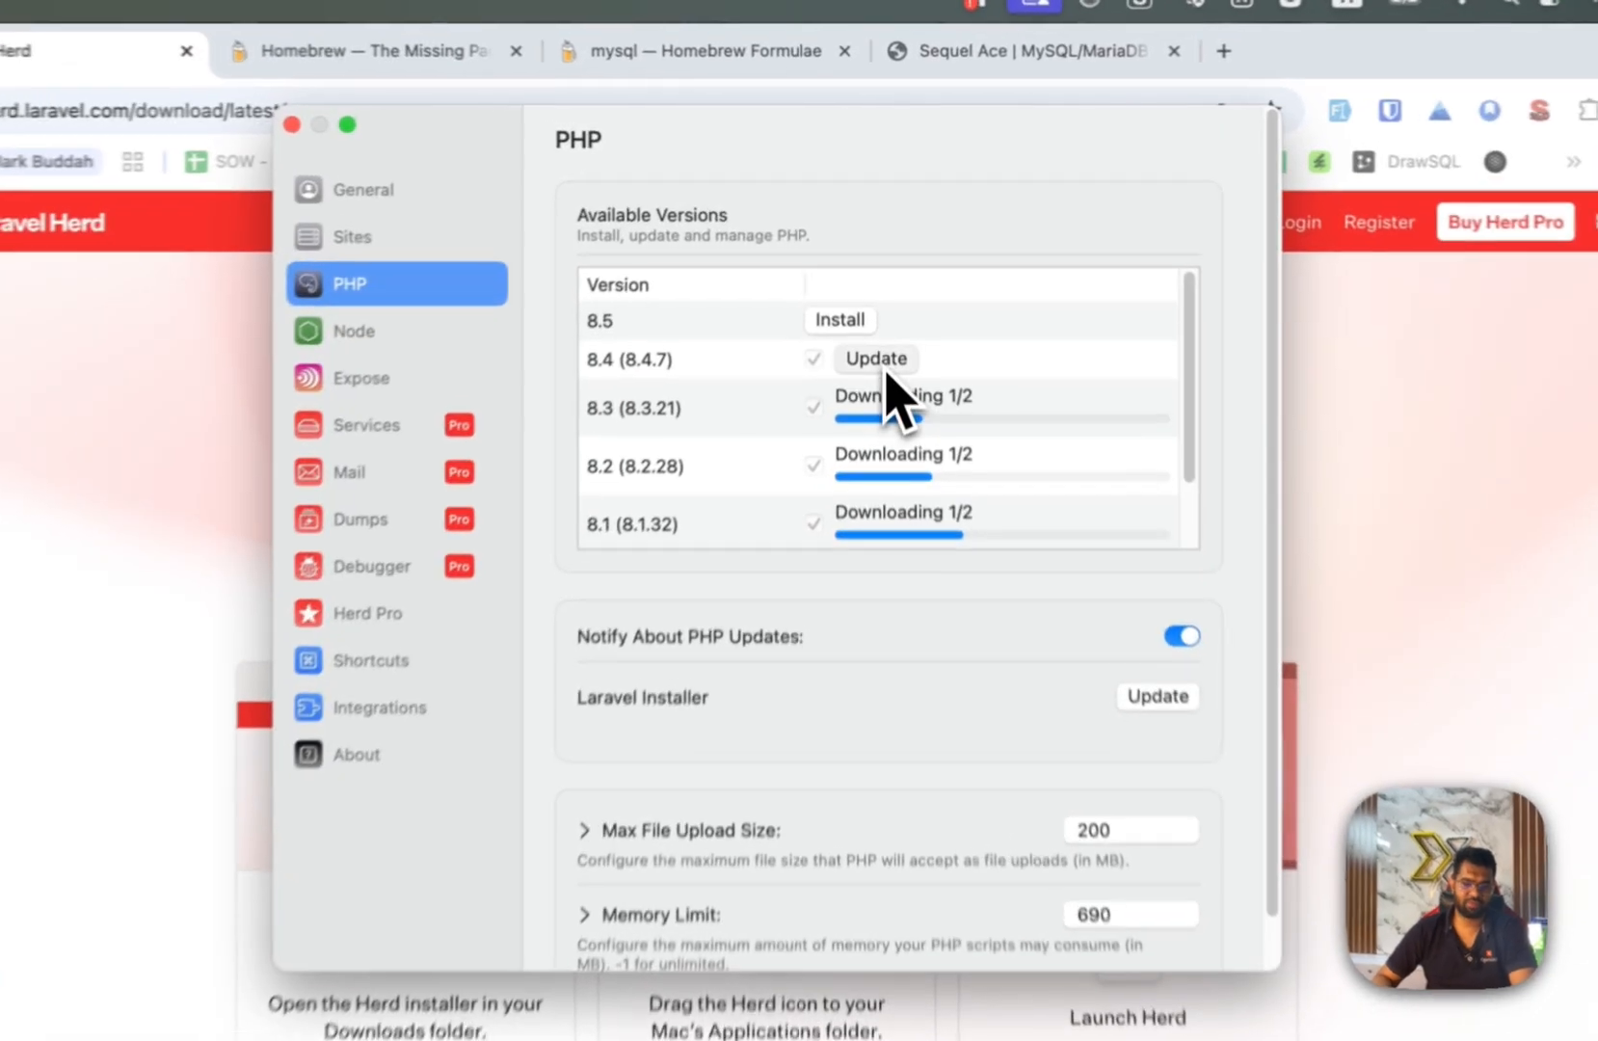
pyautogui.click(883, 312)
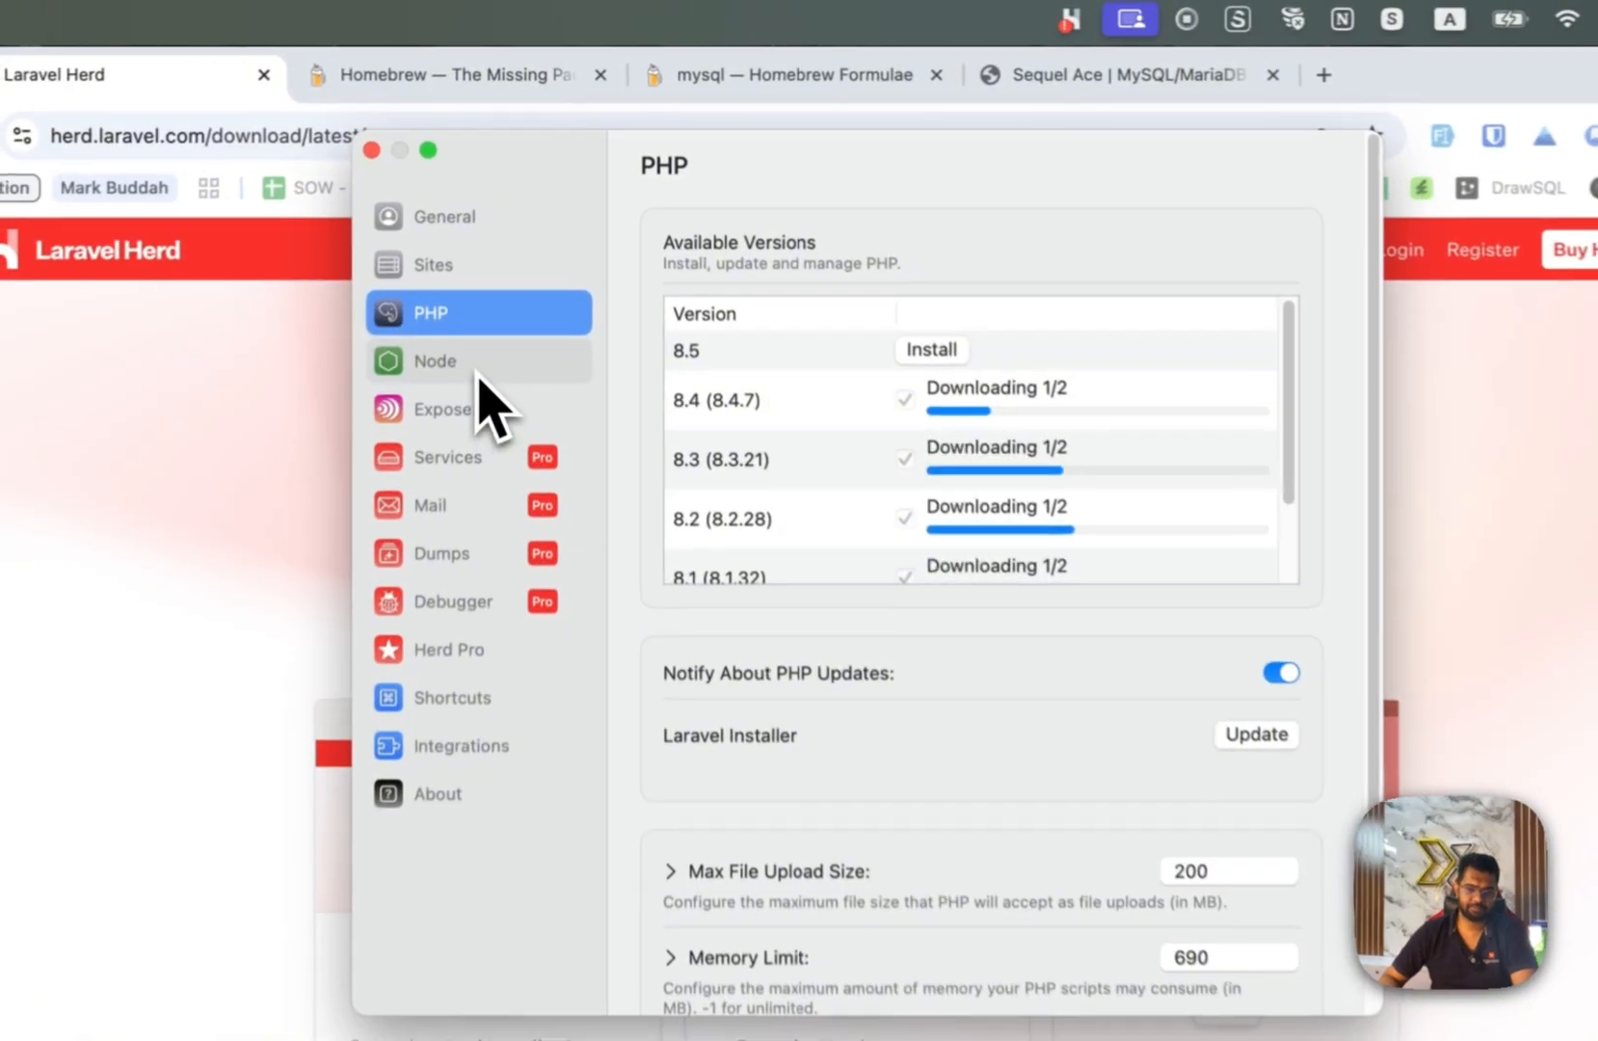
# Update Node.js 22 and 20 in Herd's Node pane, then close the settings window.
pyautogui.click(499, 292)
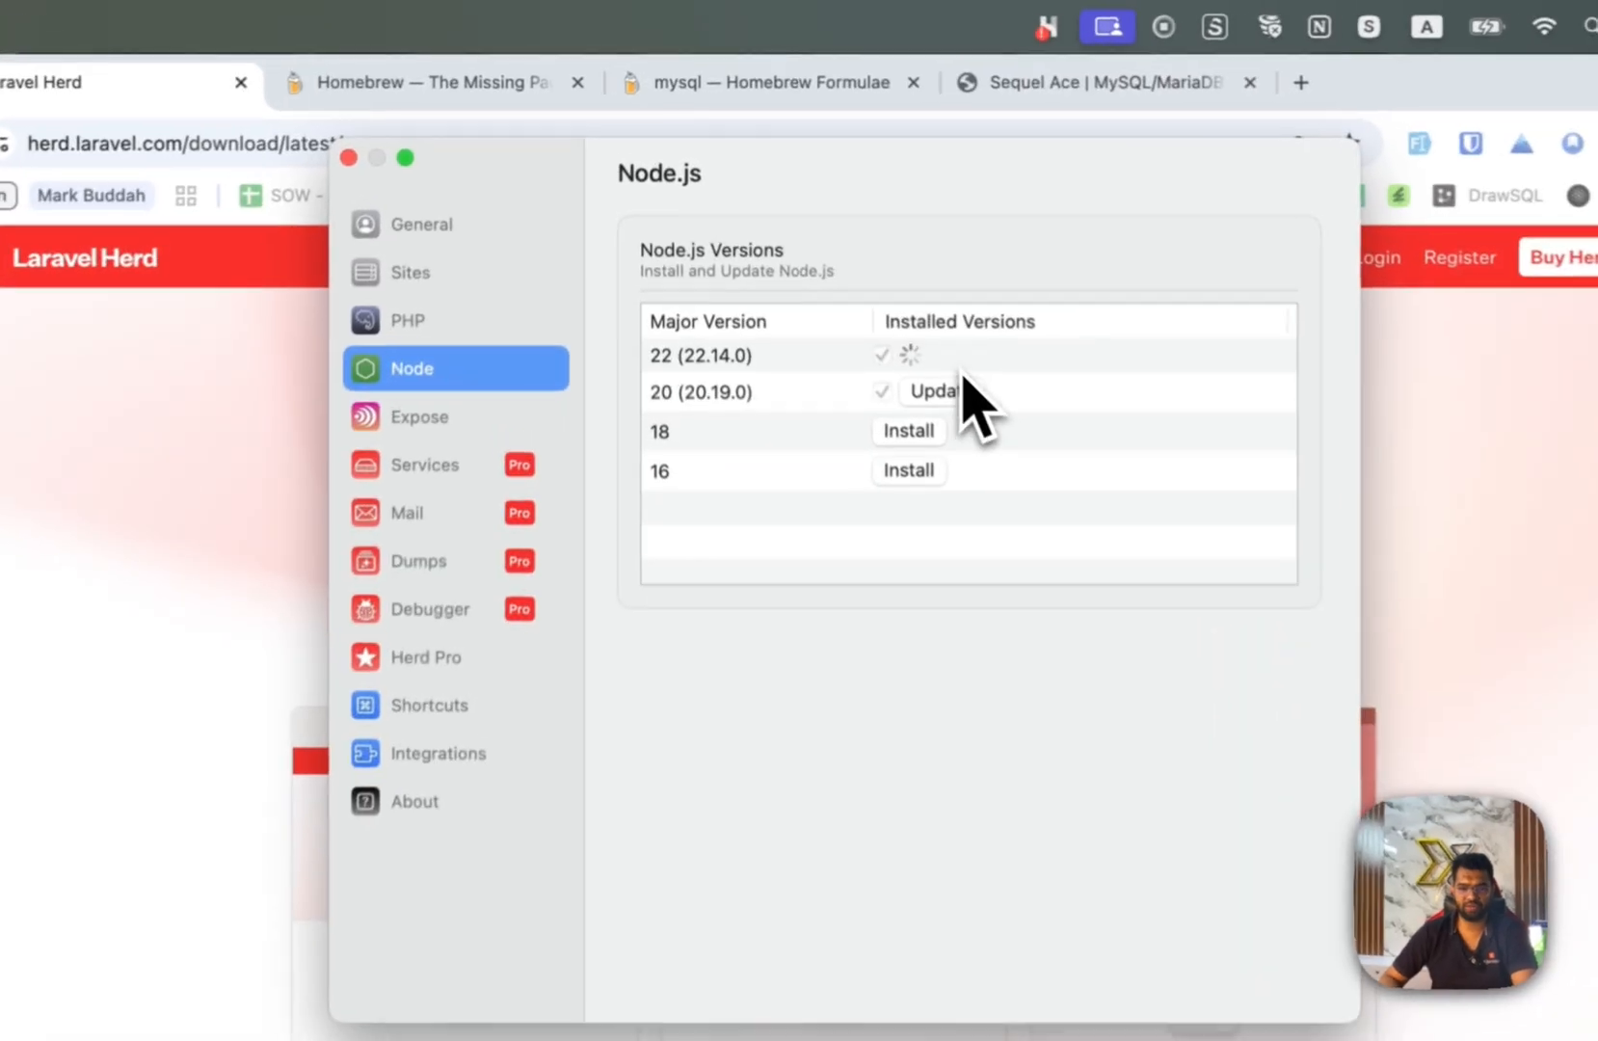
pyautogui.click(879, 305)
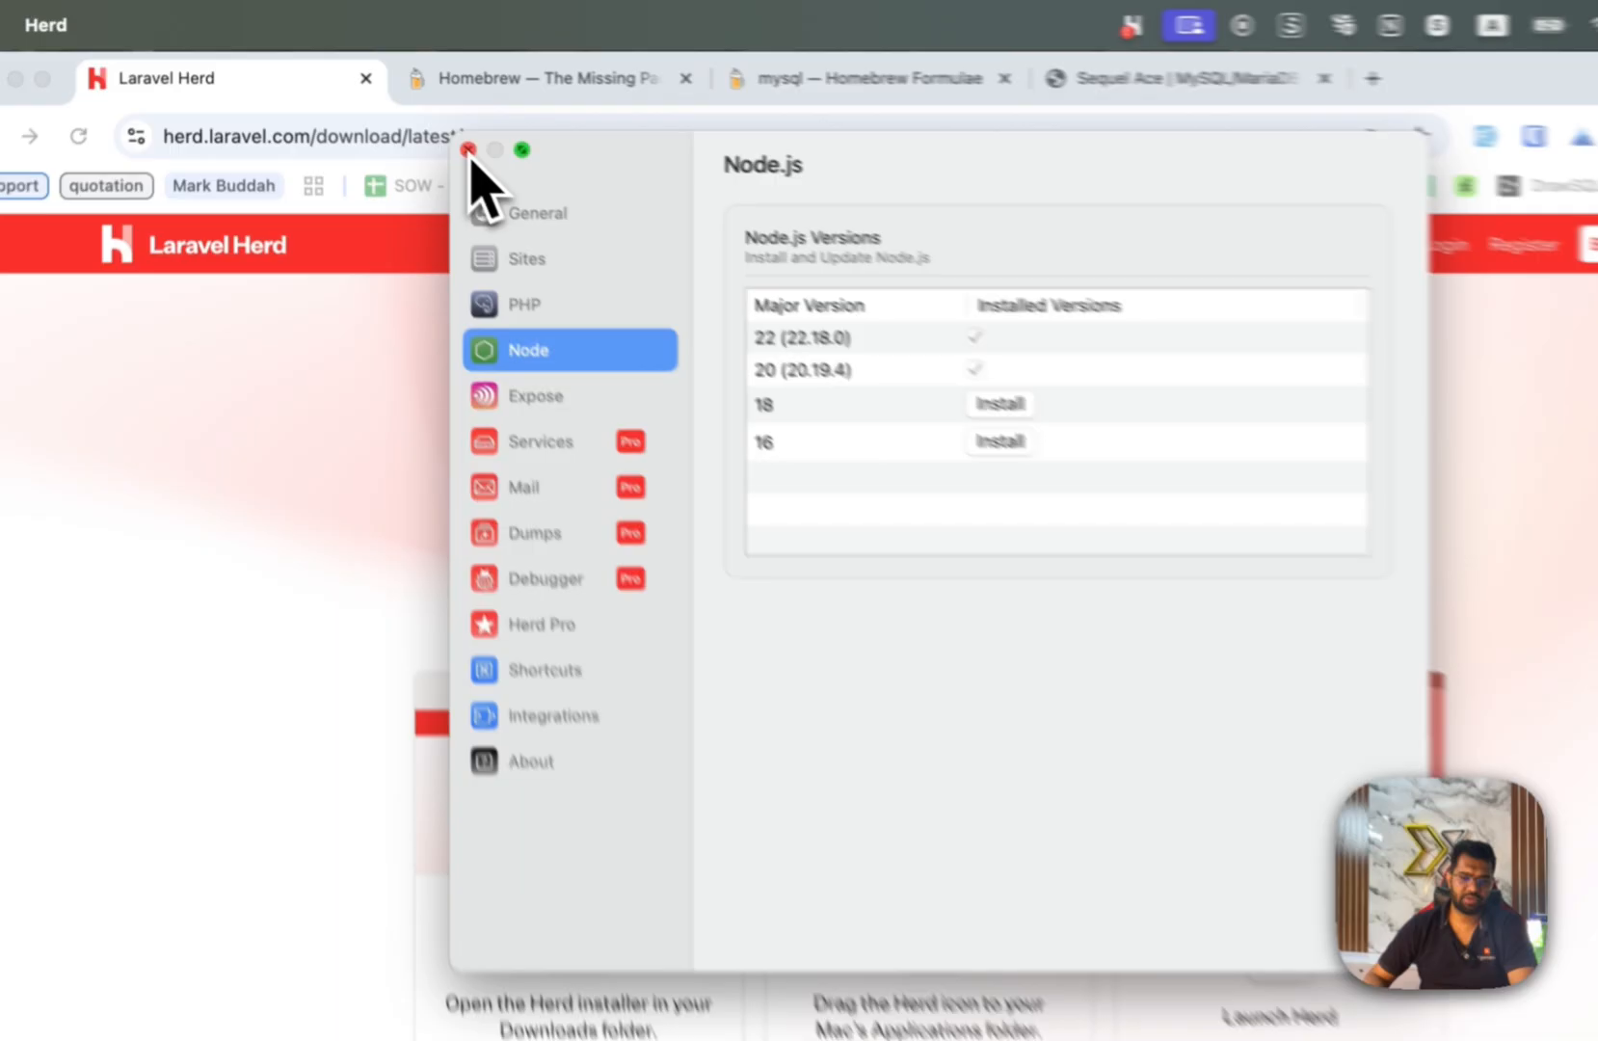
pyautogui.click(418, 122)
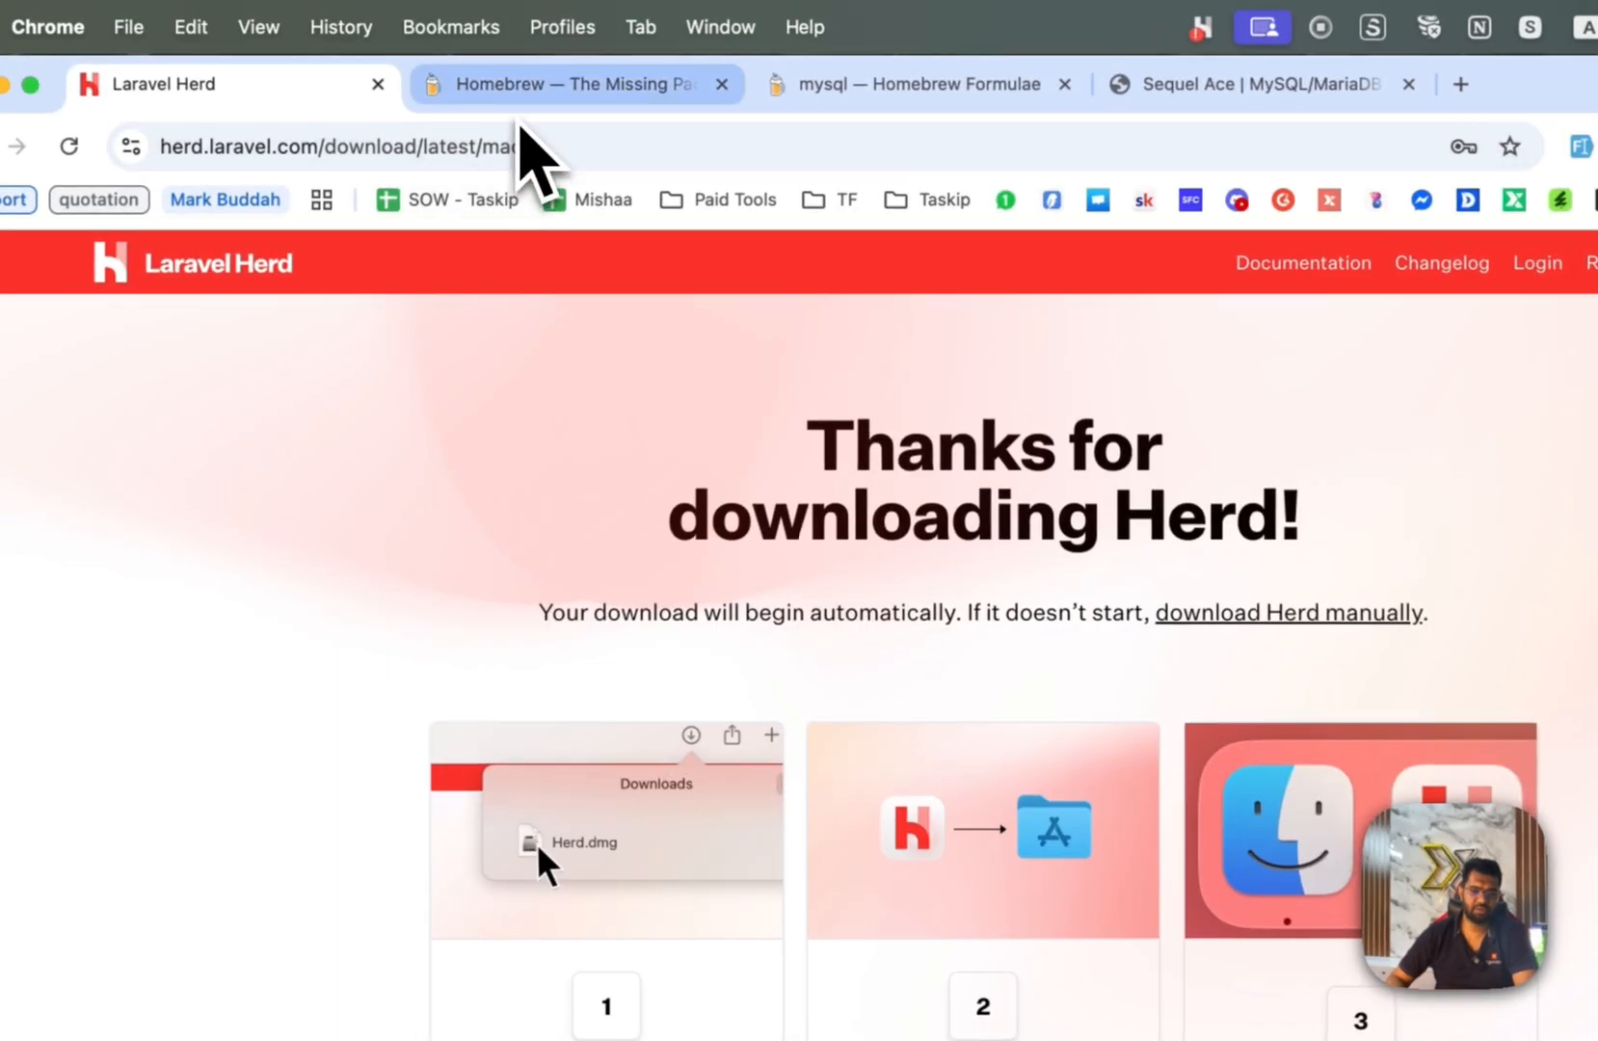
# Switch to the brew.sh Homebrew tab in Chrome.
pyautogui.click(520, 114)
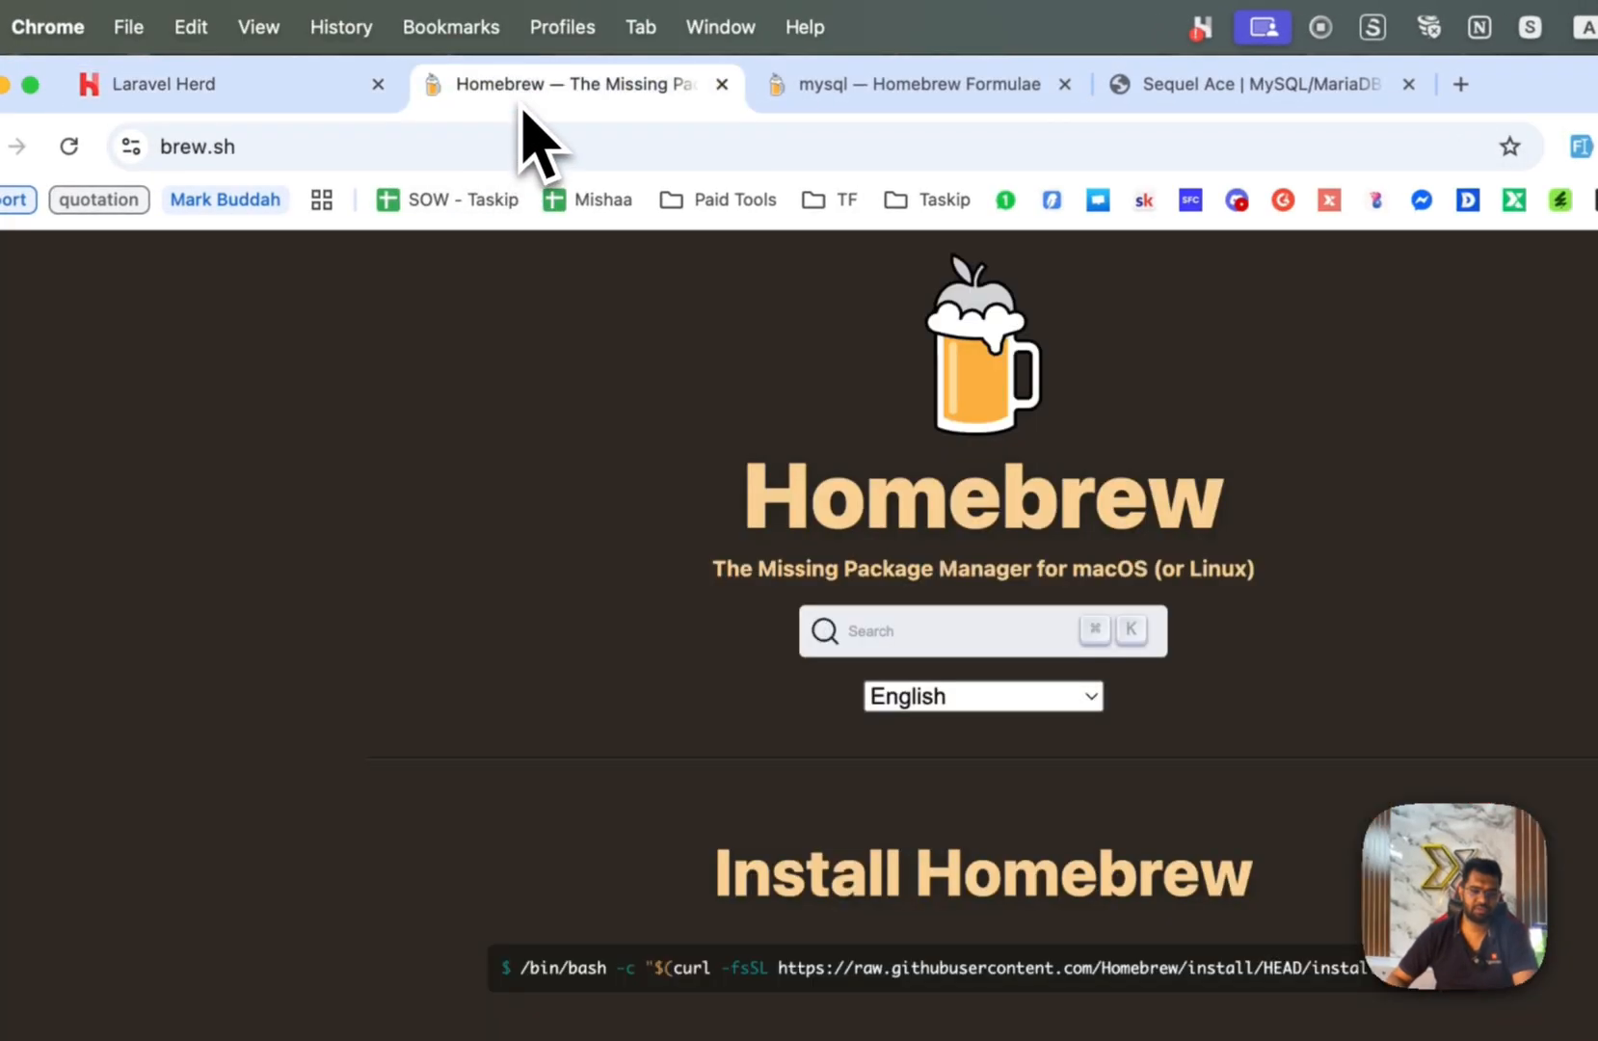
pyautogui.click(265, 146)
pyautogui.click(447, 146)
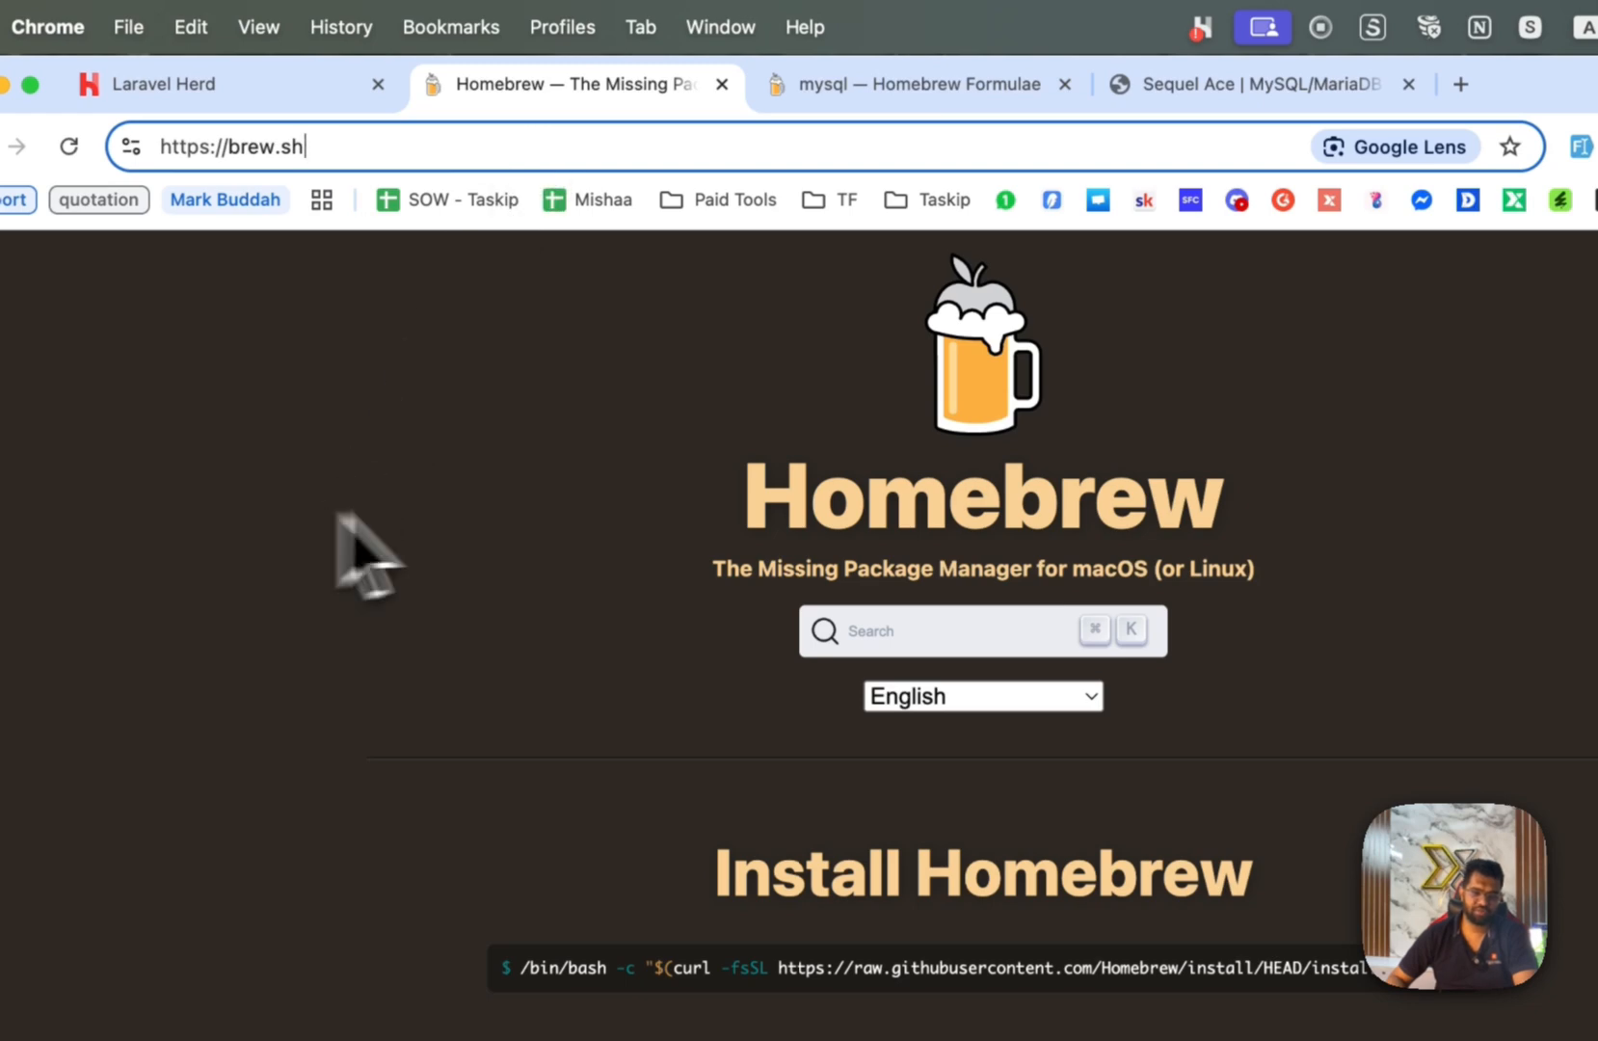
pyautogui.moveTo(707, 492); pyautogui.dragTo(1250, 508)
pyautogui.click(1193, 486)
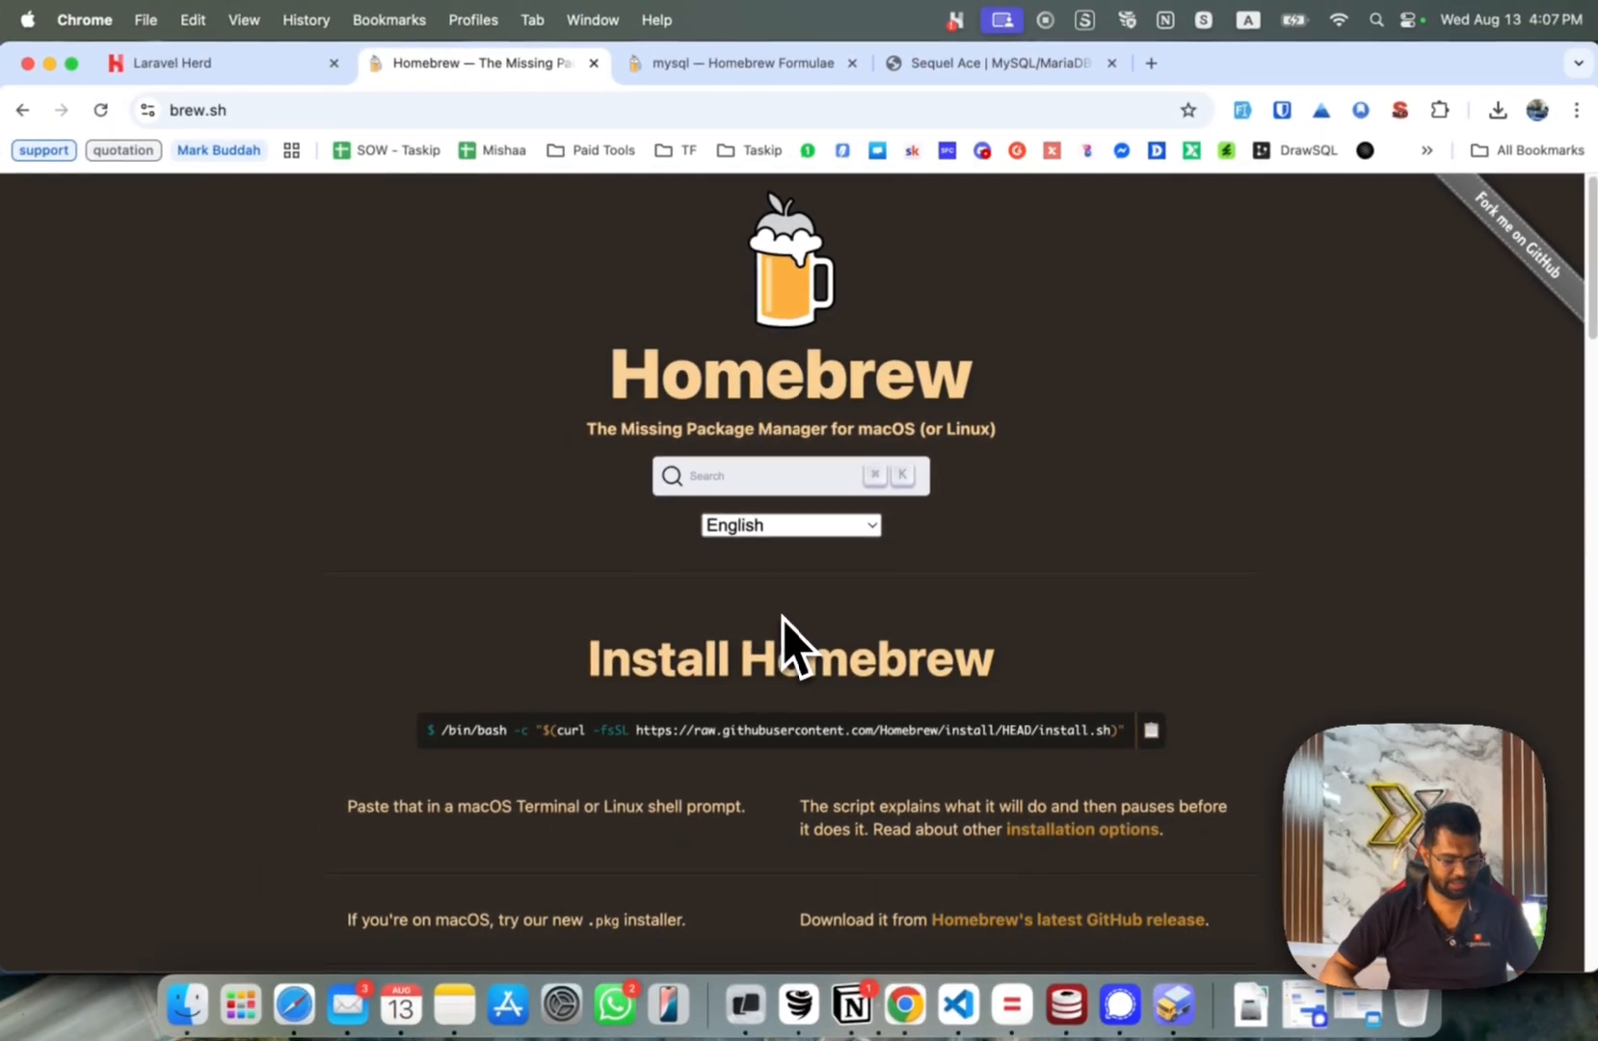
# Launch Terminal by searching 'term' in Spotlight.
pyautogui.press('super+space')
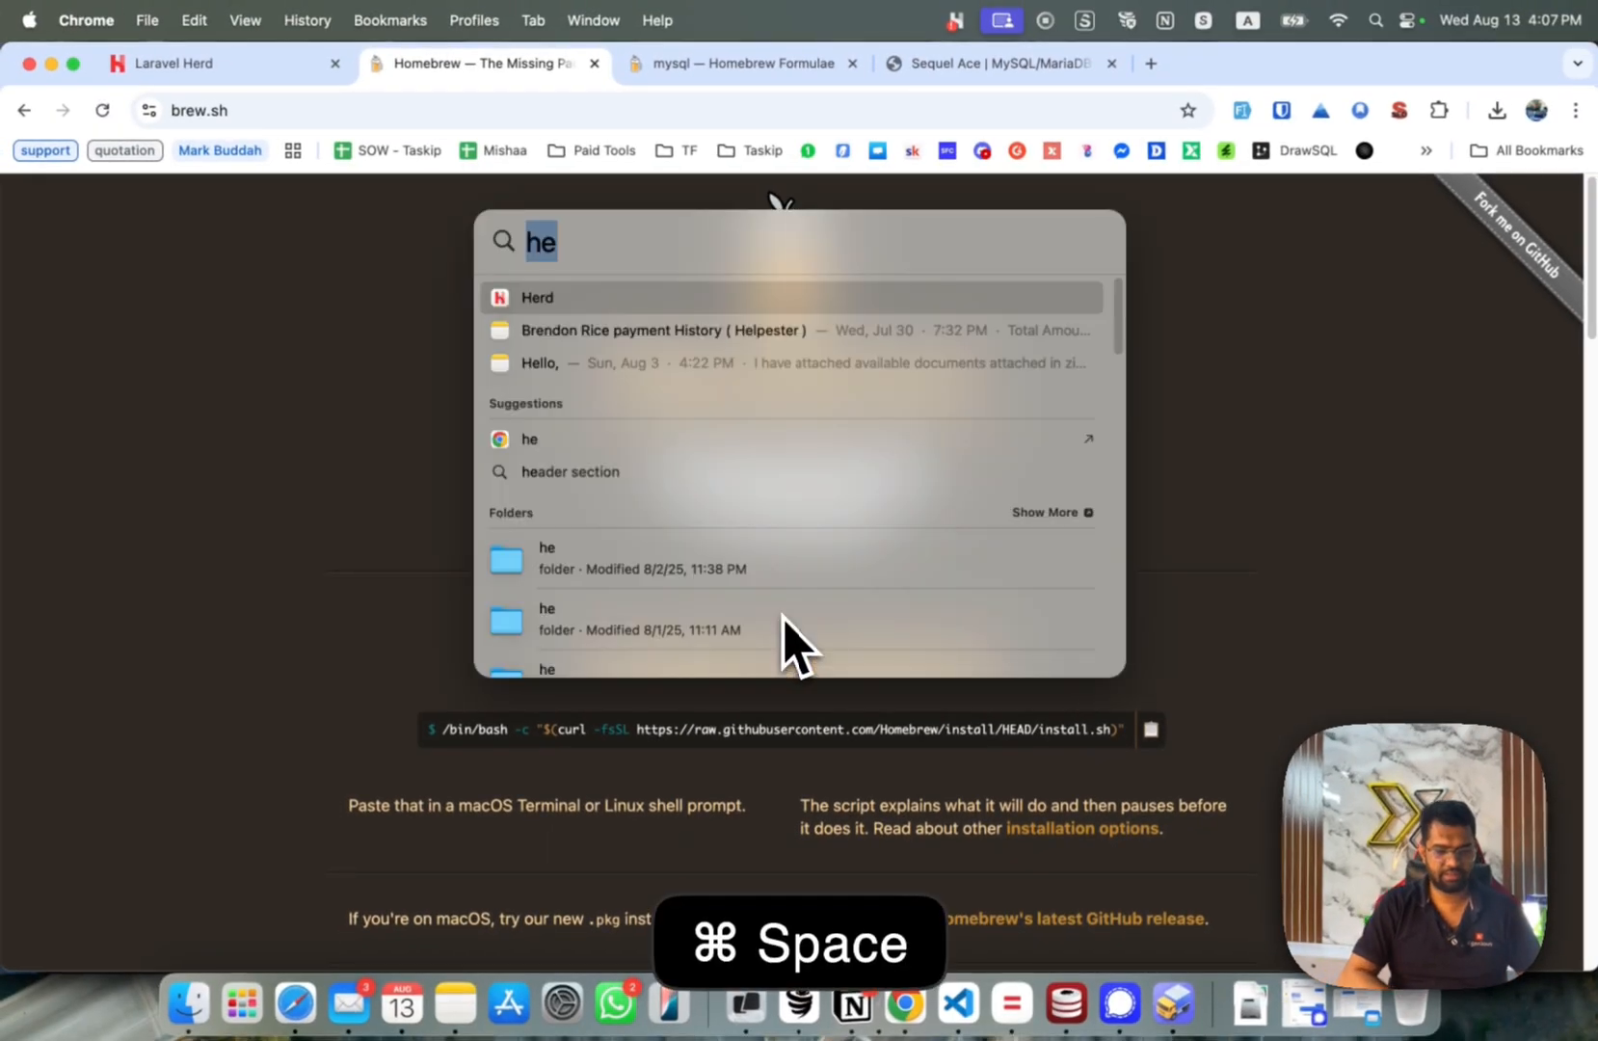
pyautogui.write('termi')
pyautogui.press('Return')
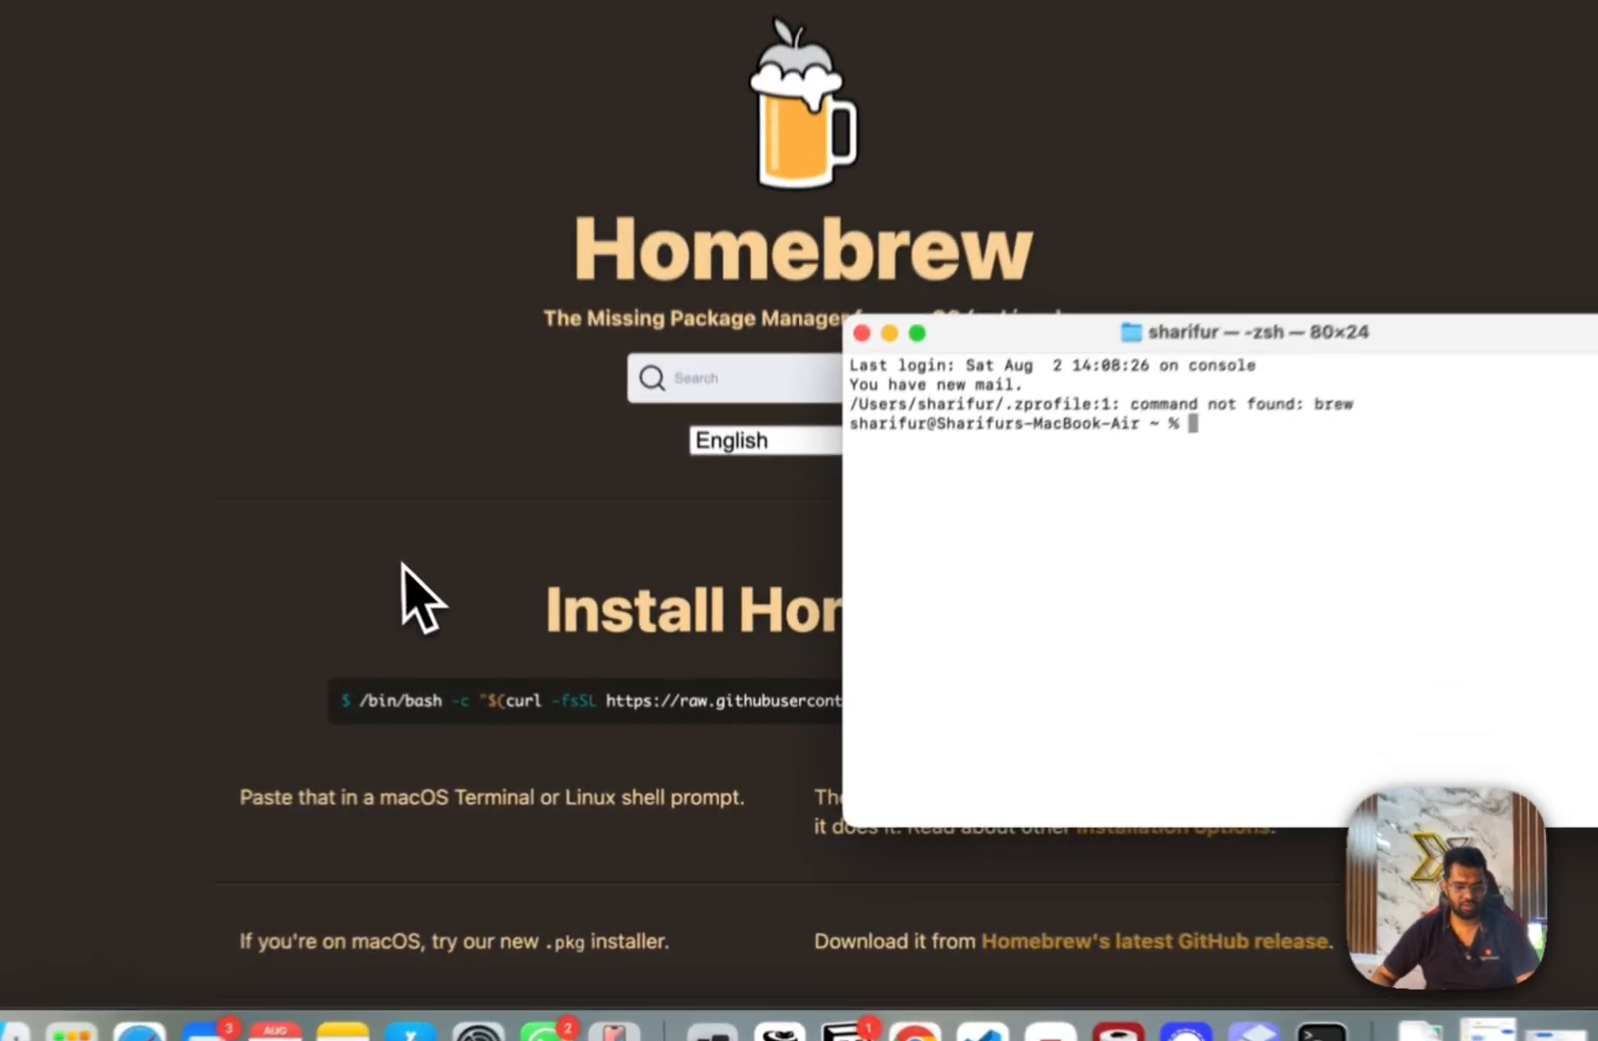
# Run the copied Homebrew install command in Terminal, enter the admin password, then abort with Ctrl+C.
pyautogui.click(469, 645)
pyautogui.click(1147, 730)
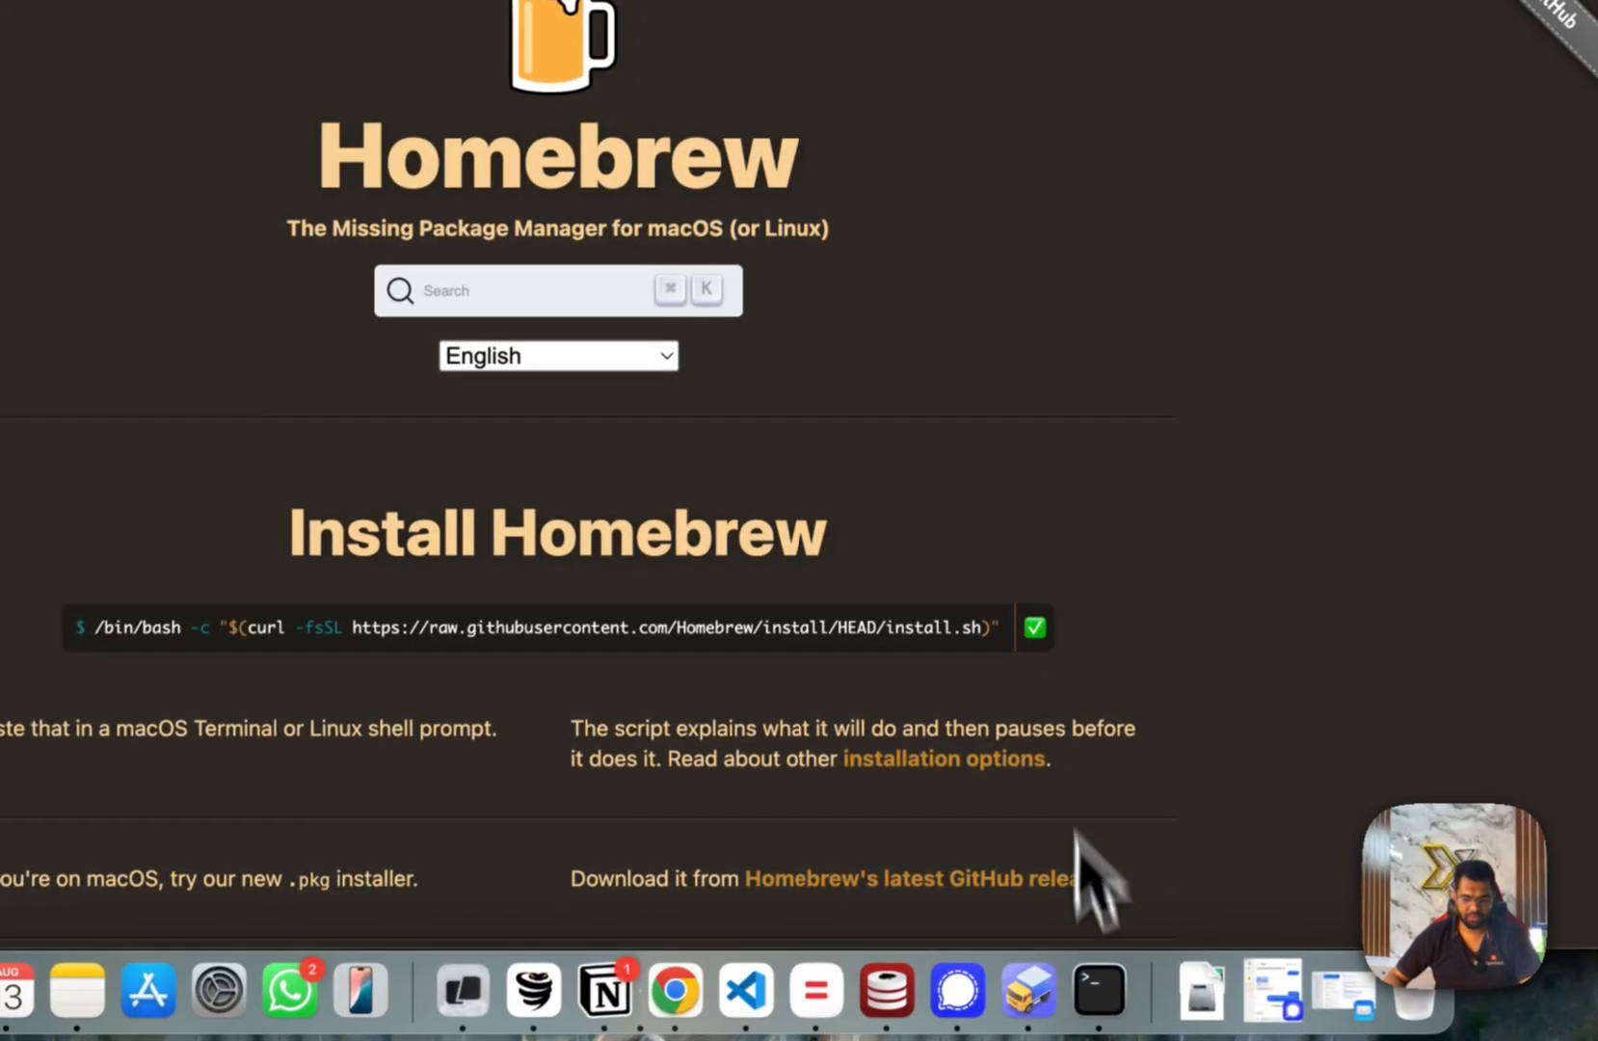
pyautogui.click(1100, 992)
pyautogui.press('super+v')
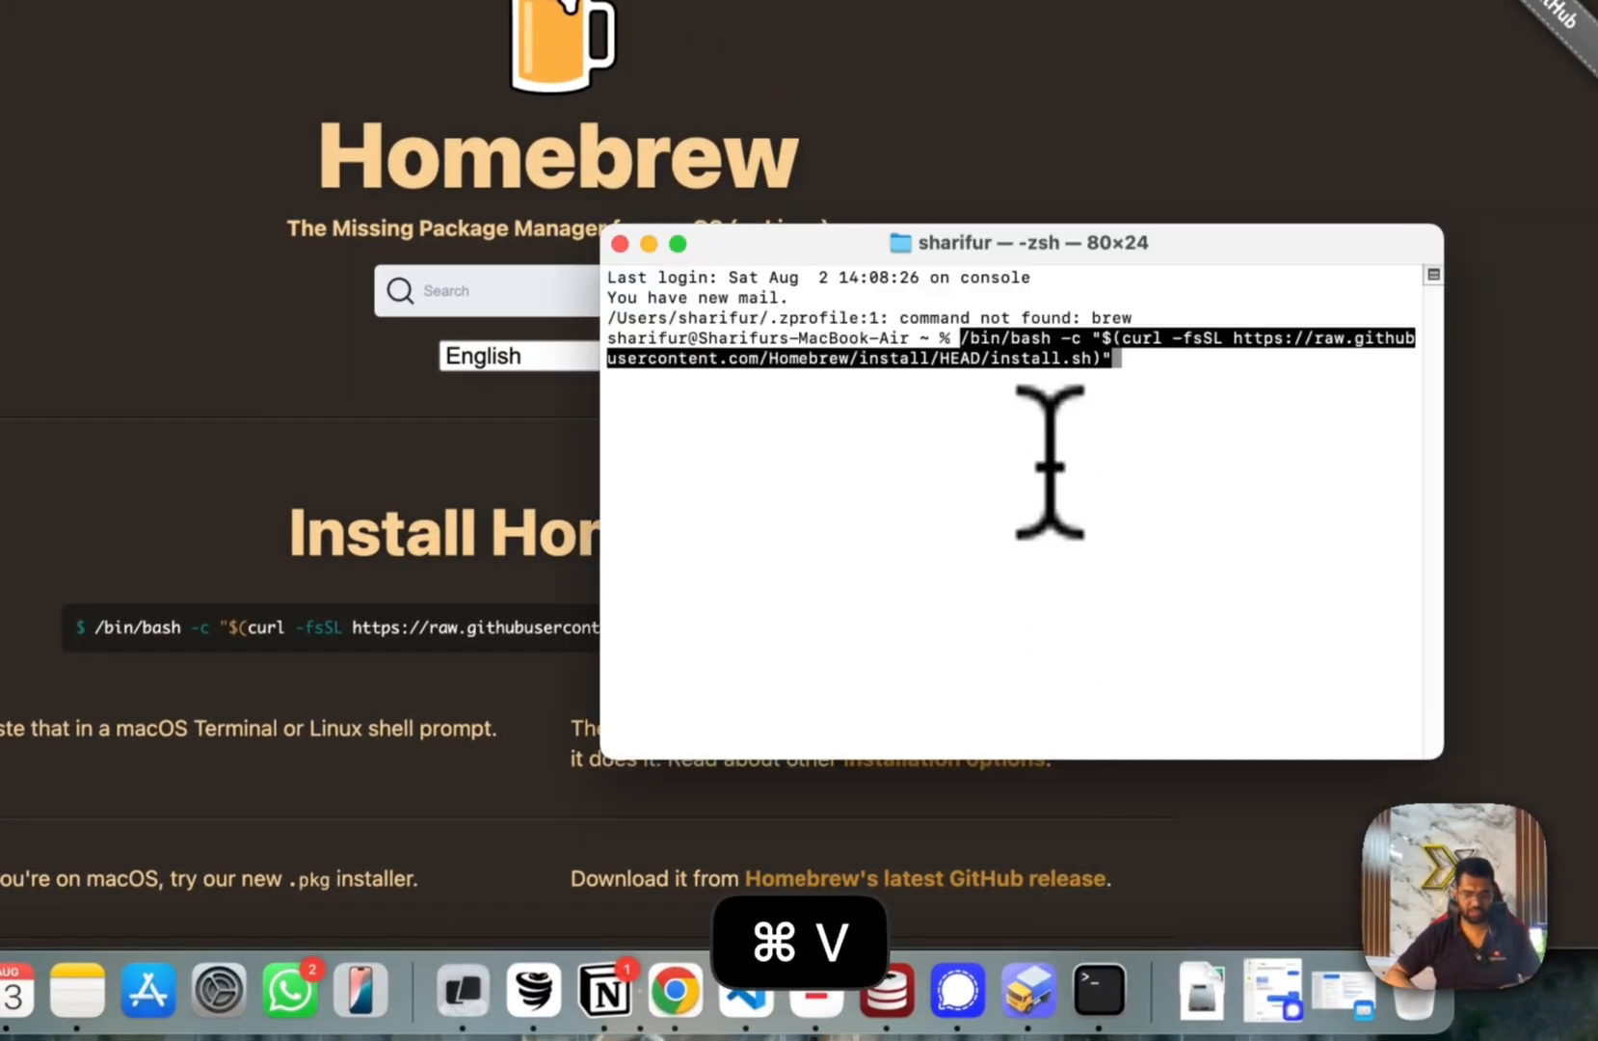
pyautogui.press('Return')
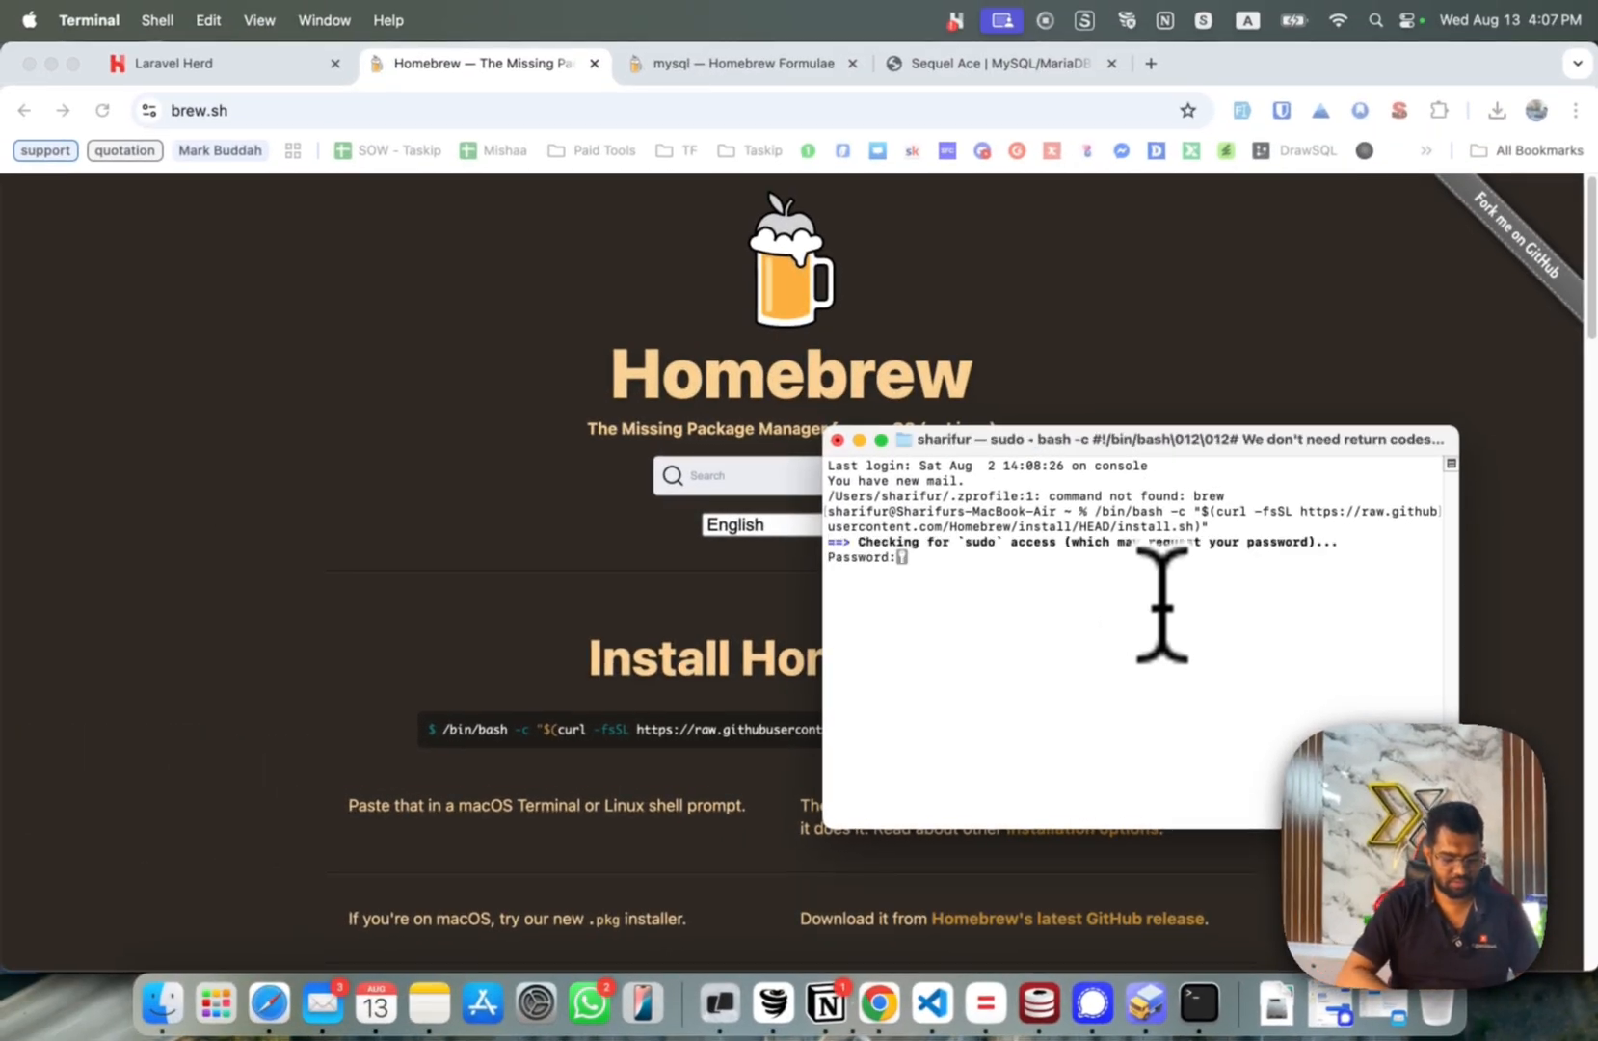
pyautogui.press('Return')
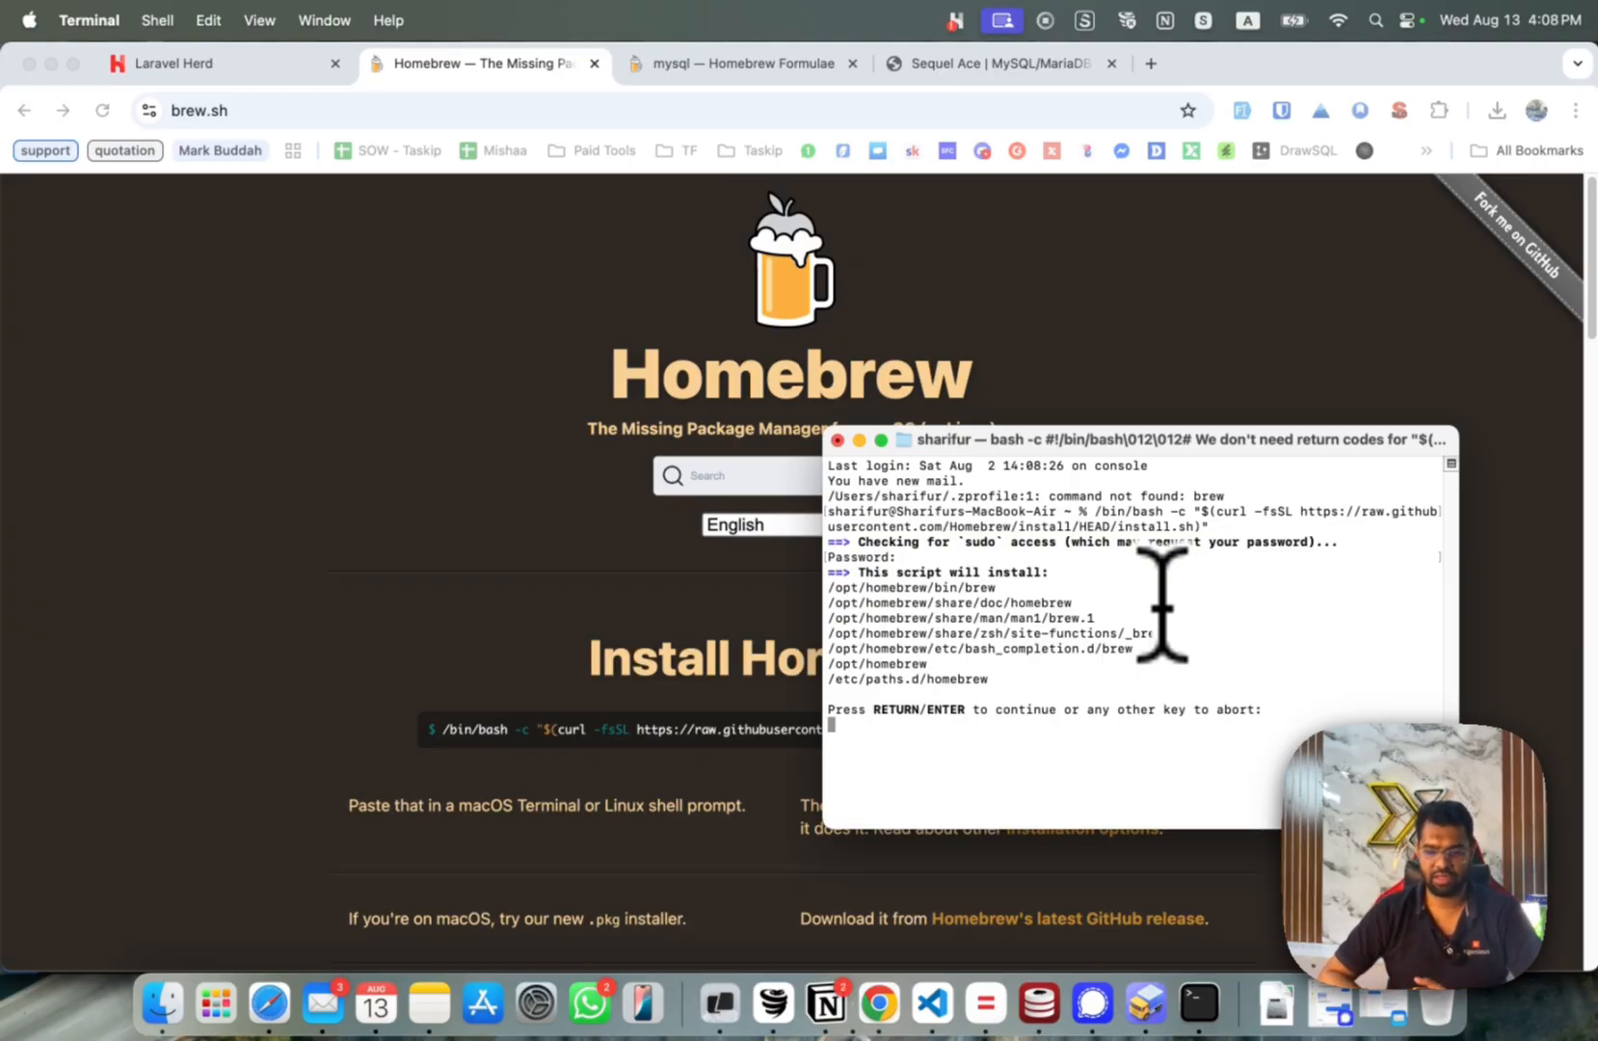
pyautogui.hotkey('ctrl', 'c')
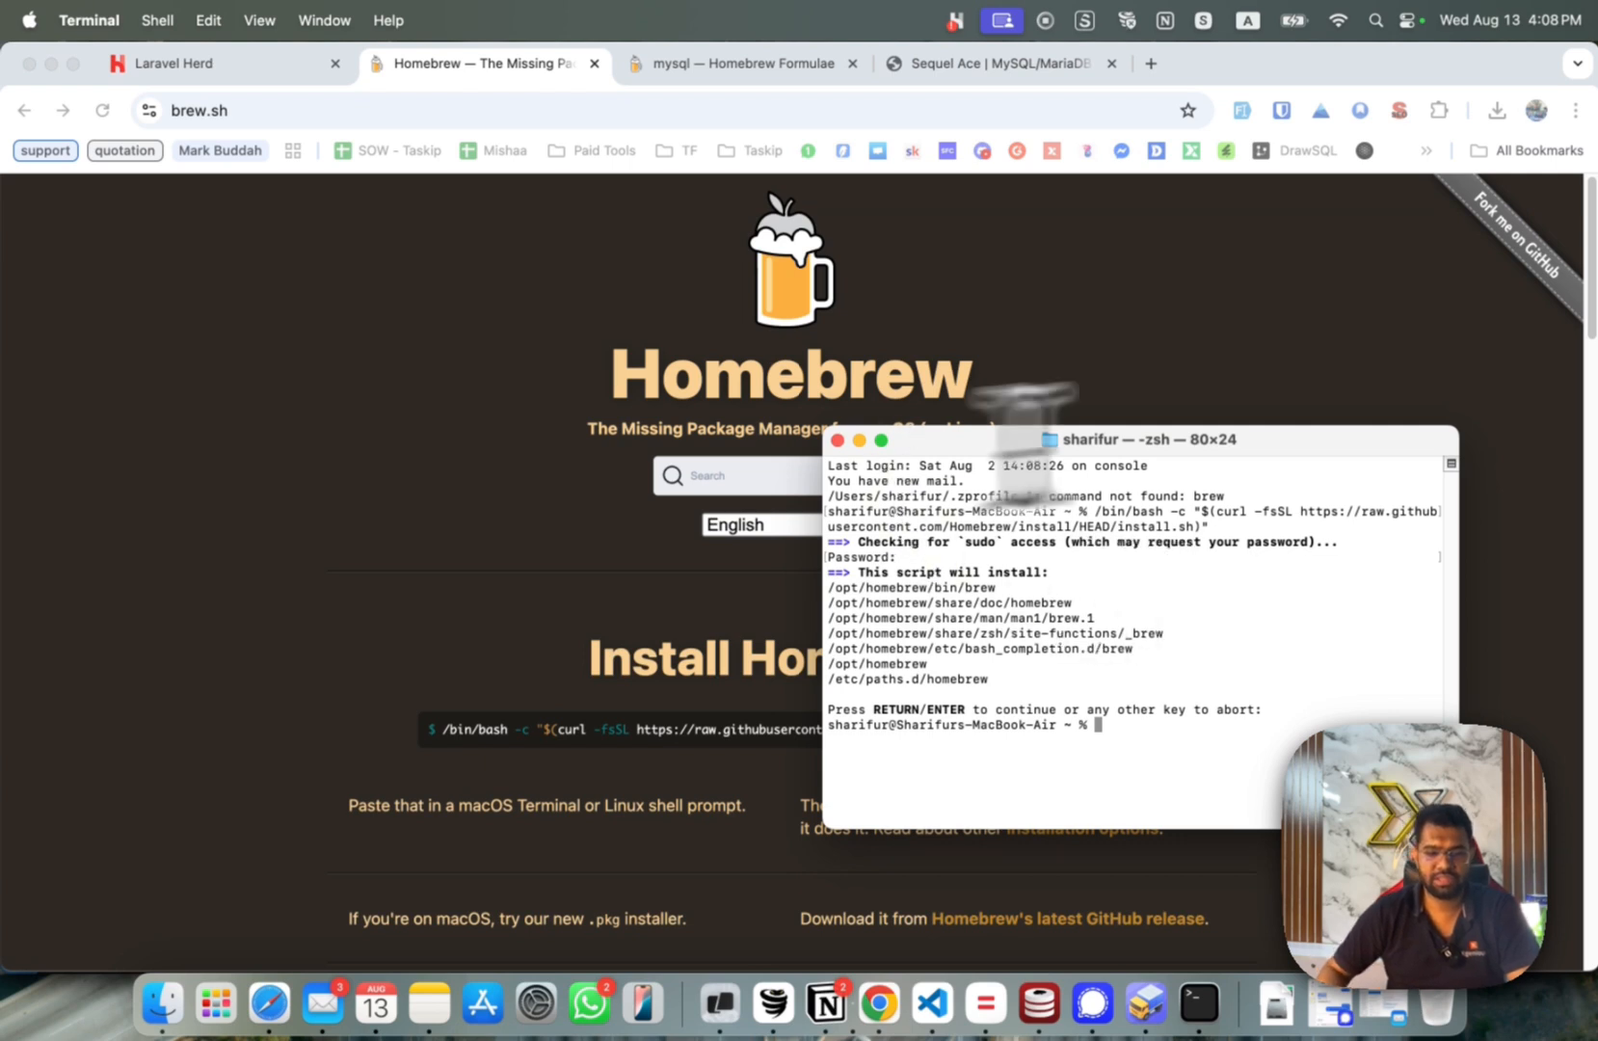
# Search Homebrew formulae for 'mysql' and open the mysql formula page.
pyautogui.click(556, 386)
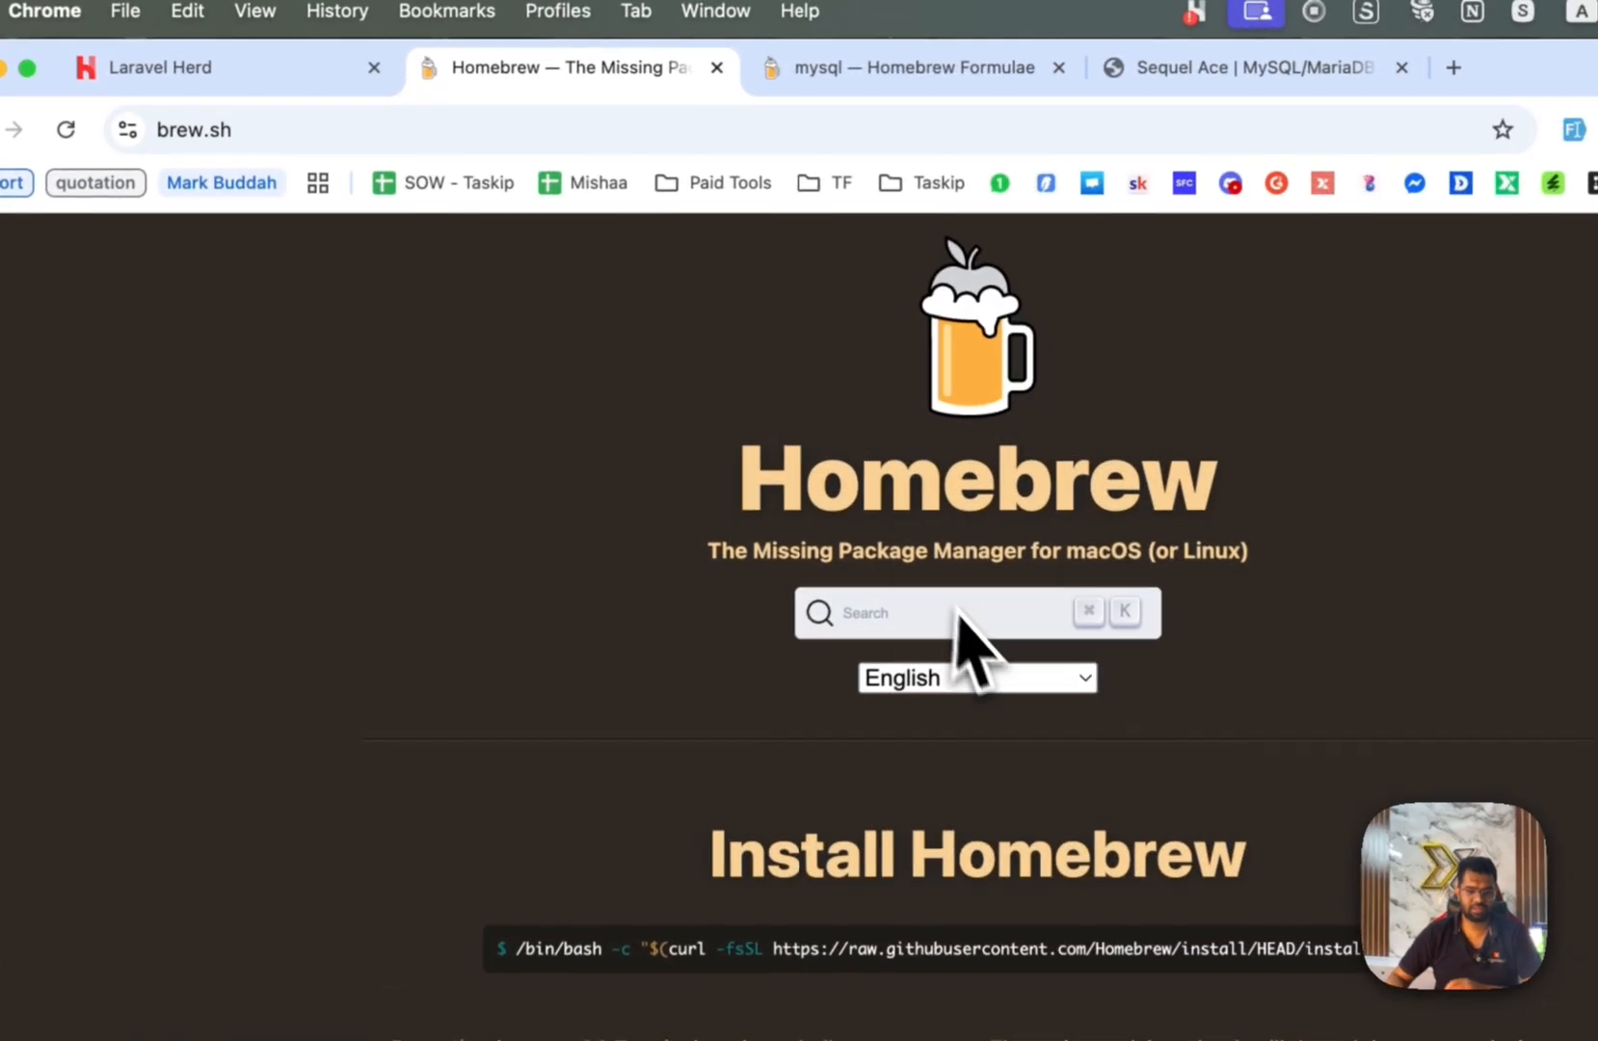
pyautogui.click(785, 475)
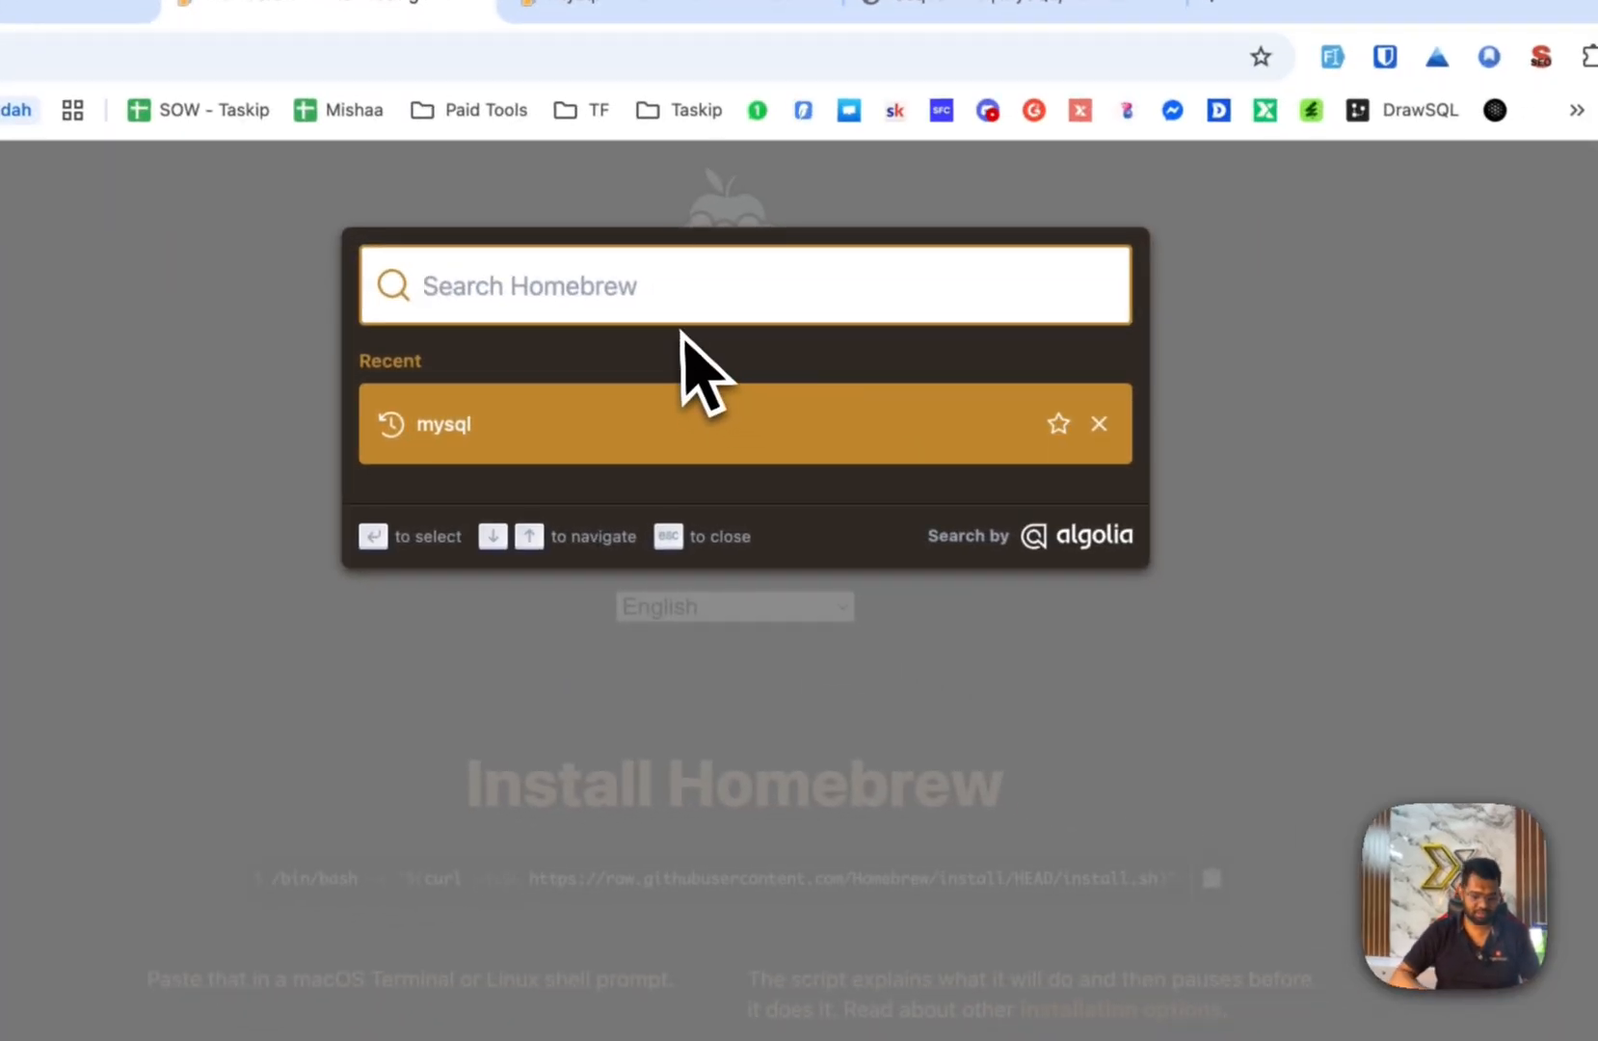
pyautogui.write('mysql')
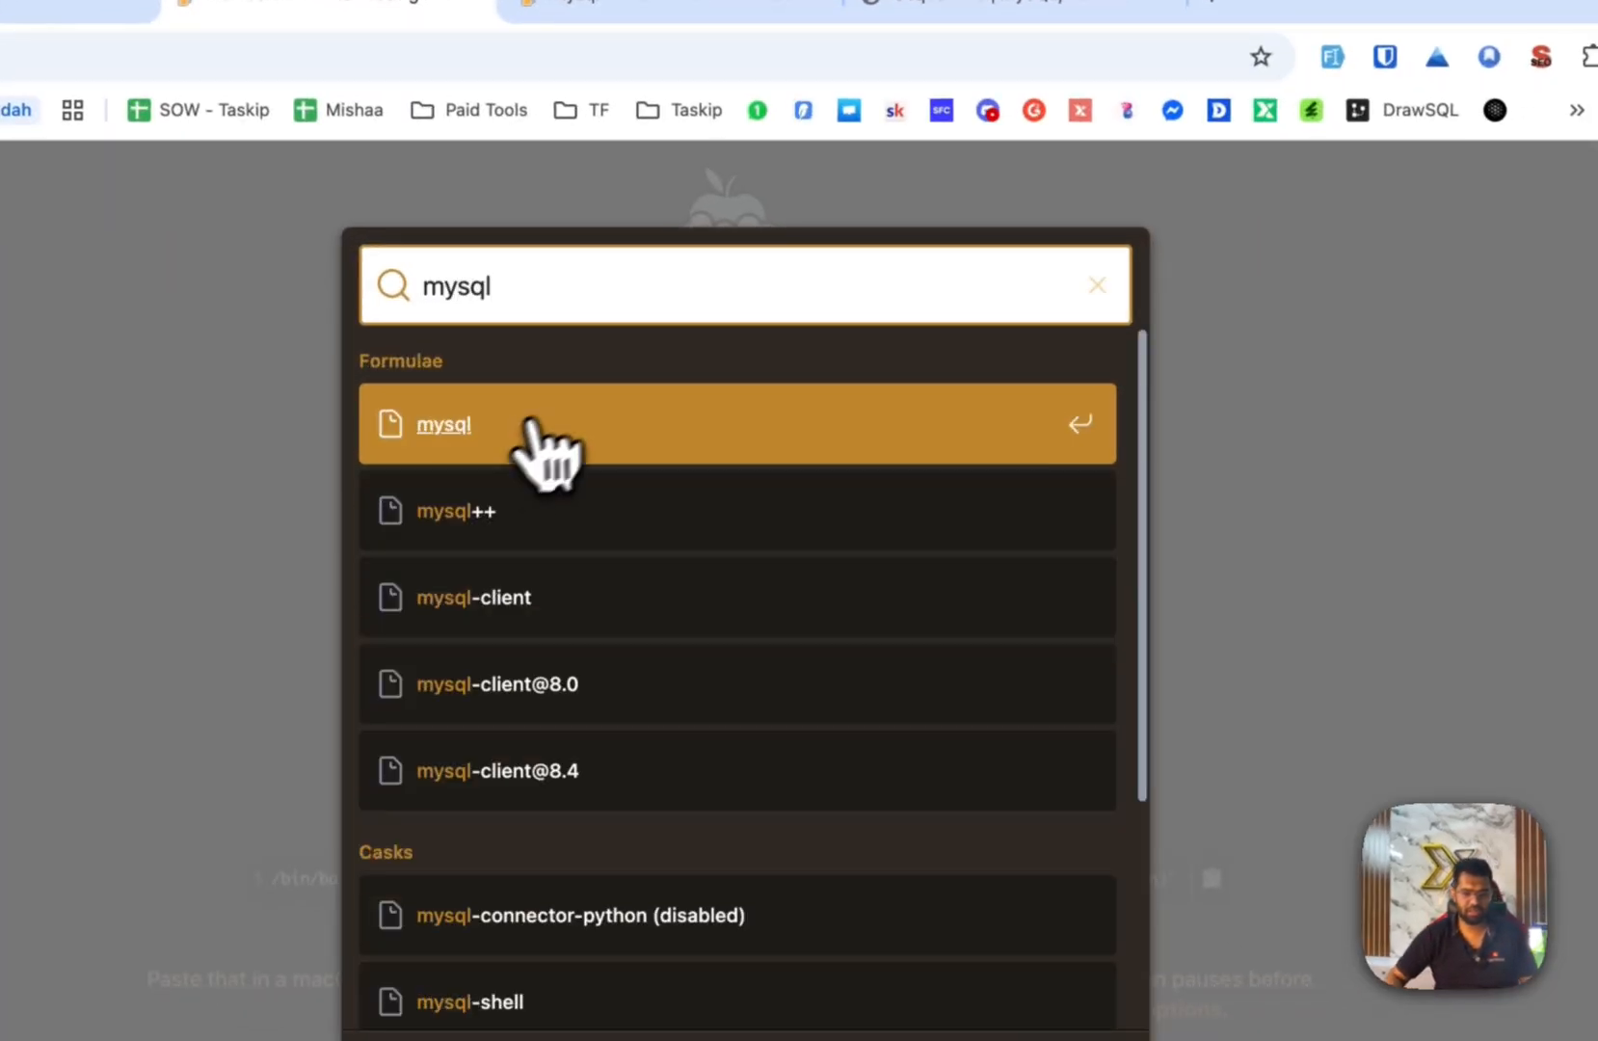
pyautogui.click(528, 428)
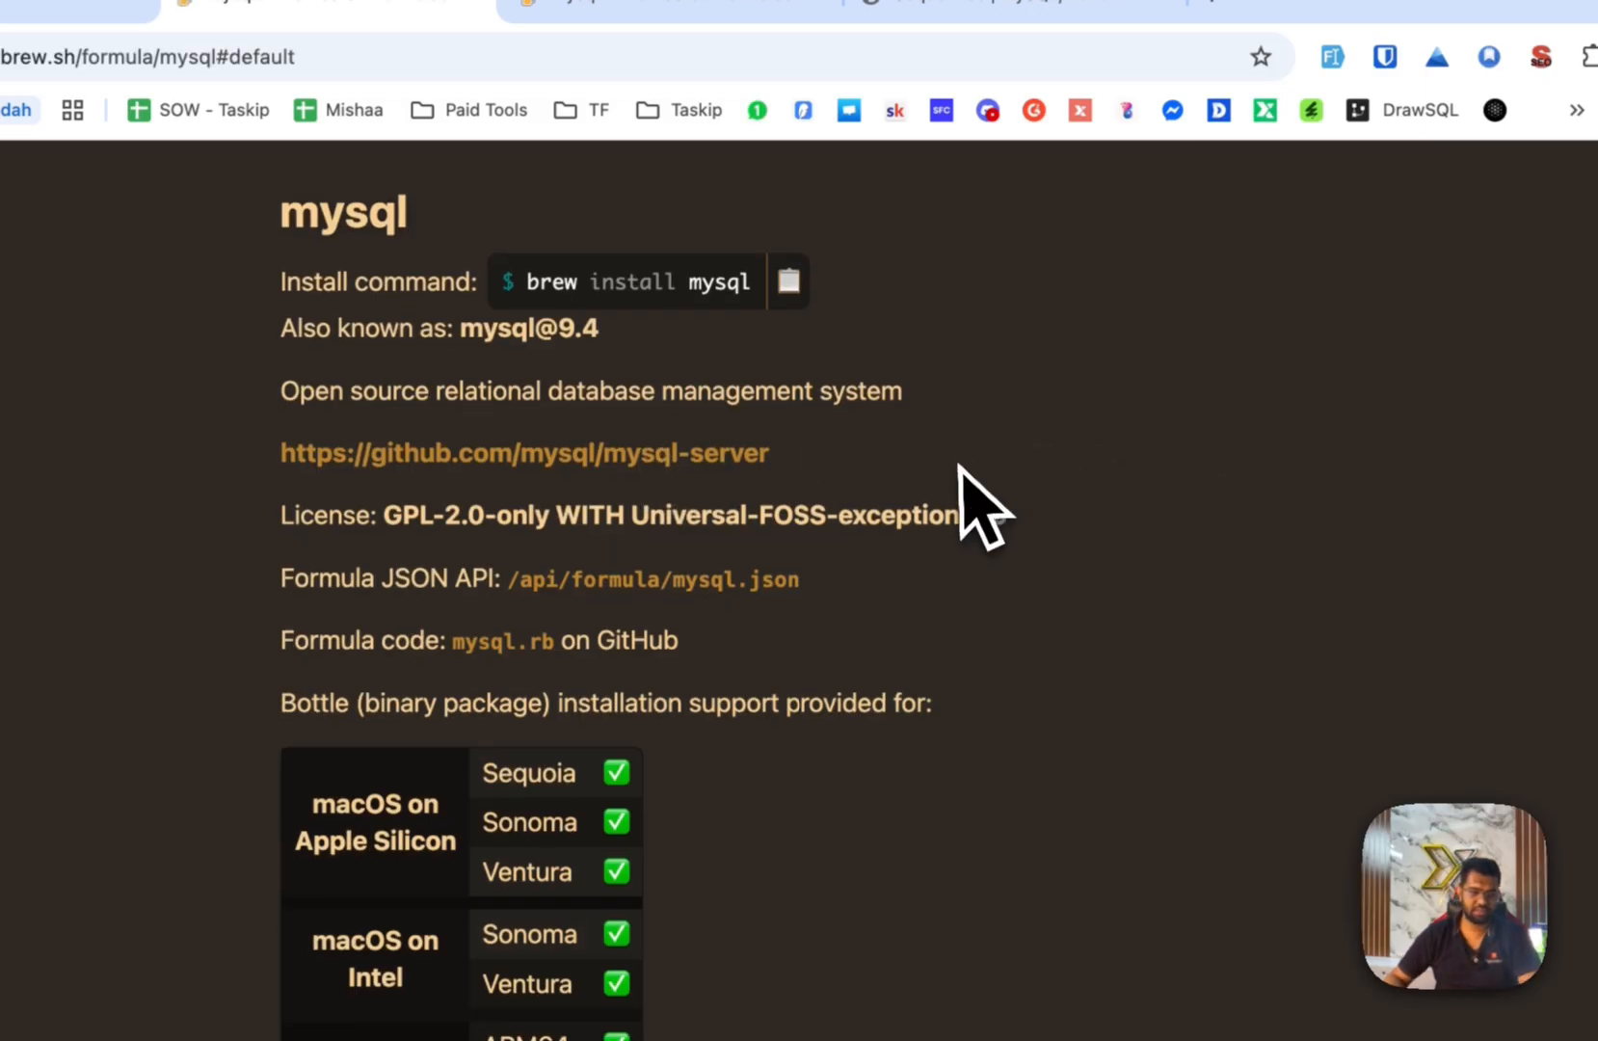
# Copy the 'brew install mysql' command from the mysql formula page.
pyautogui.scroll(5, 868, 473)
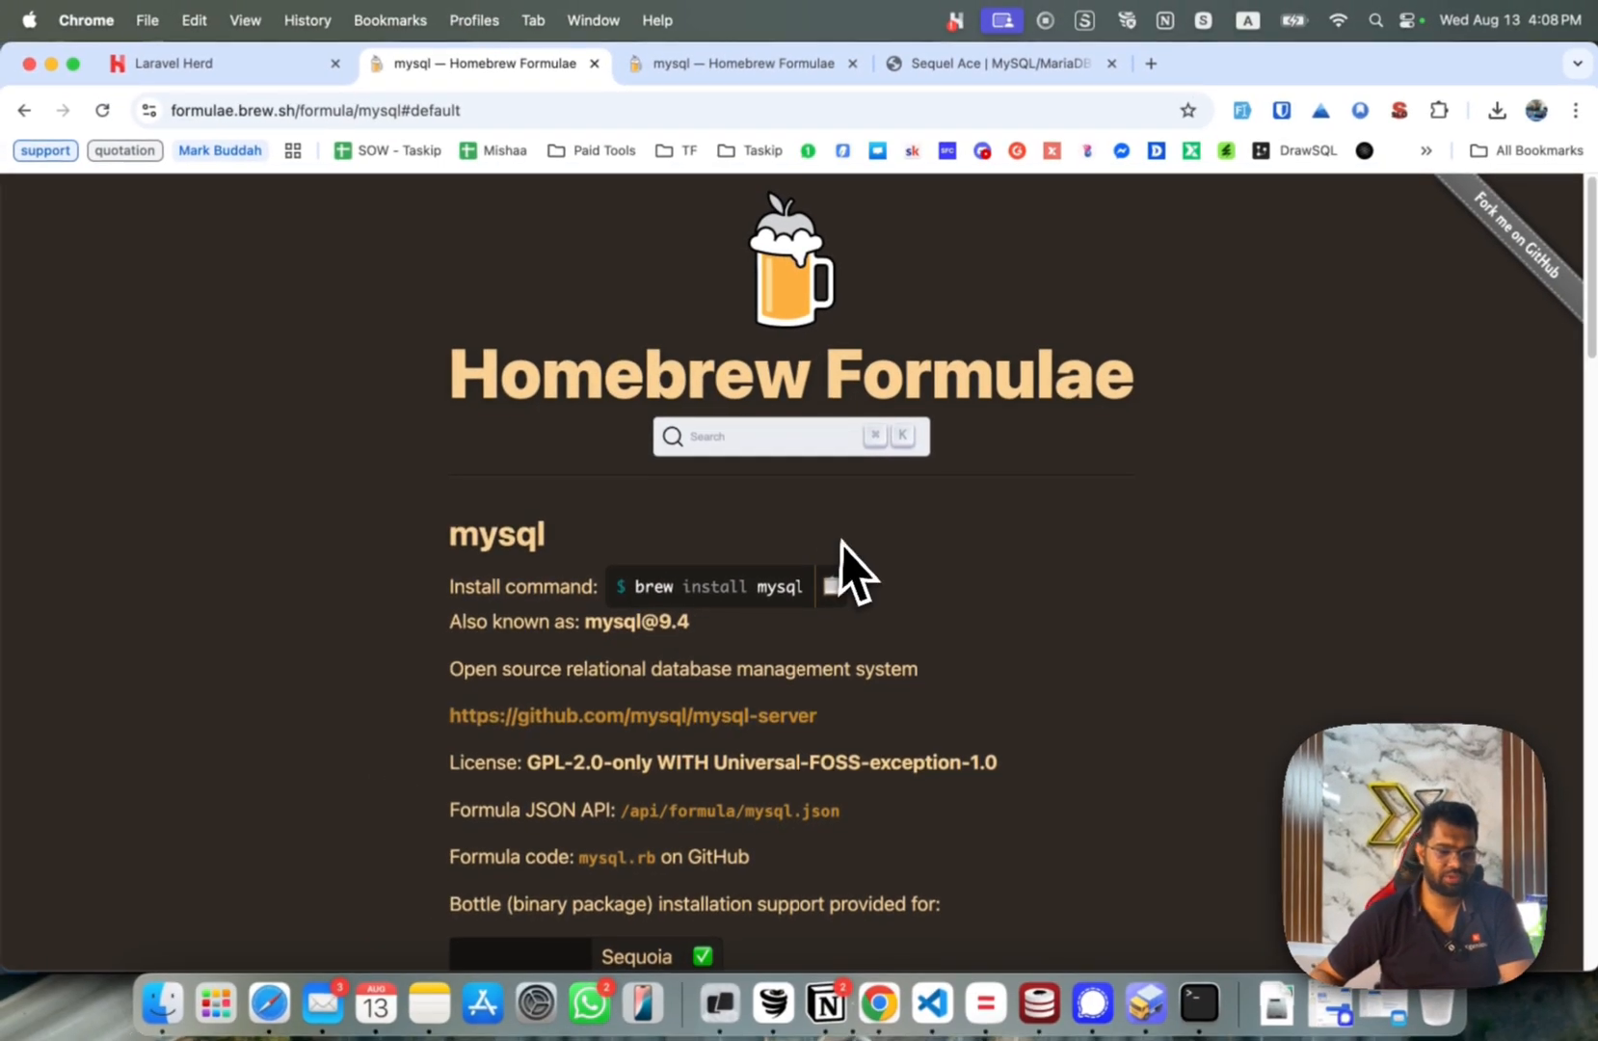
pyautogui.scroll(-2, 790, 514)
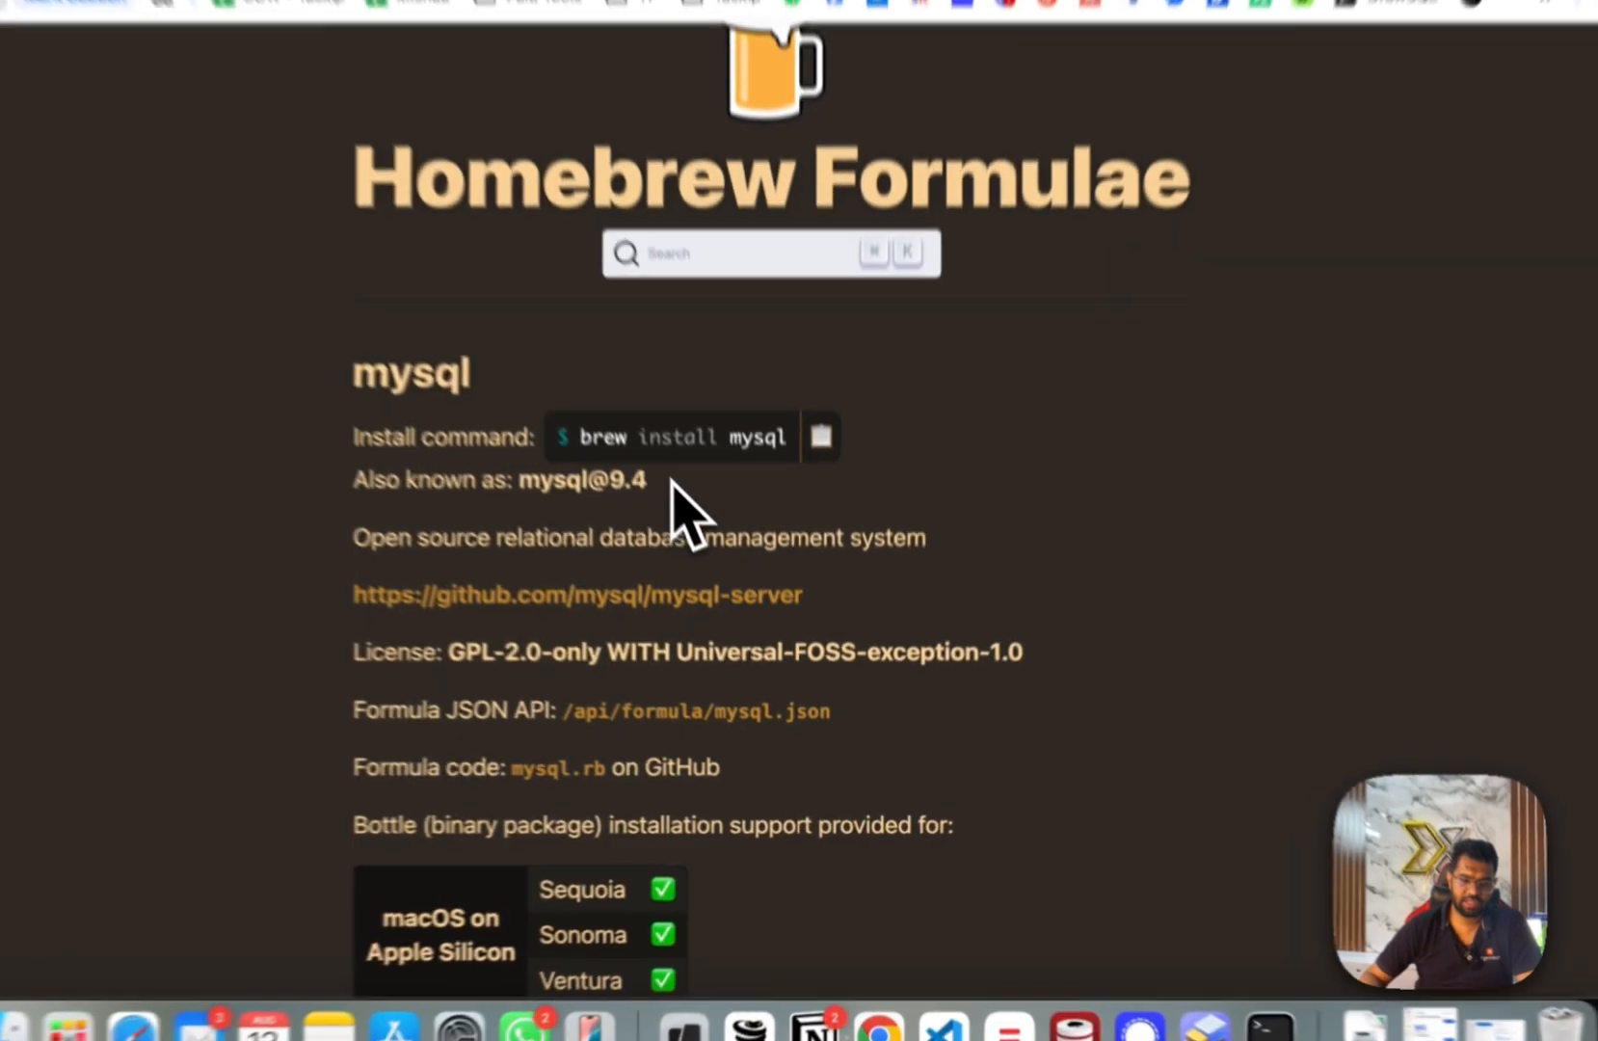
pyautogui.moveTo(713, 544); pyautogui.dragTo(645, 543)
pyautogui.moveTo(569, 446); pyautogui.dragTo(485, 446)
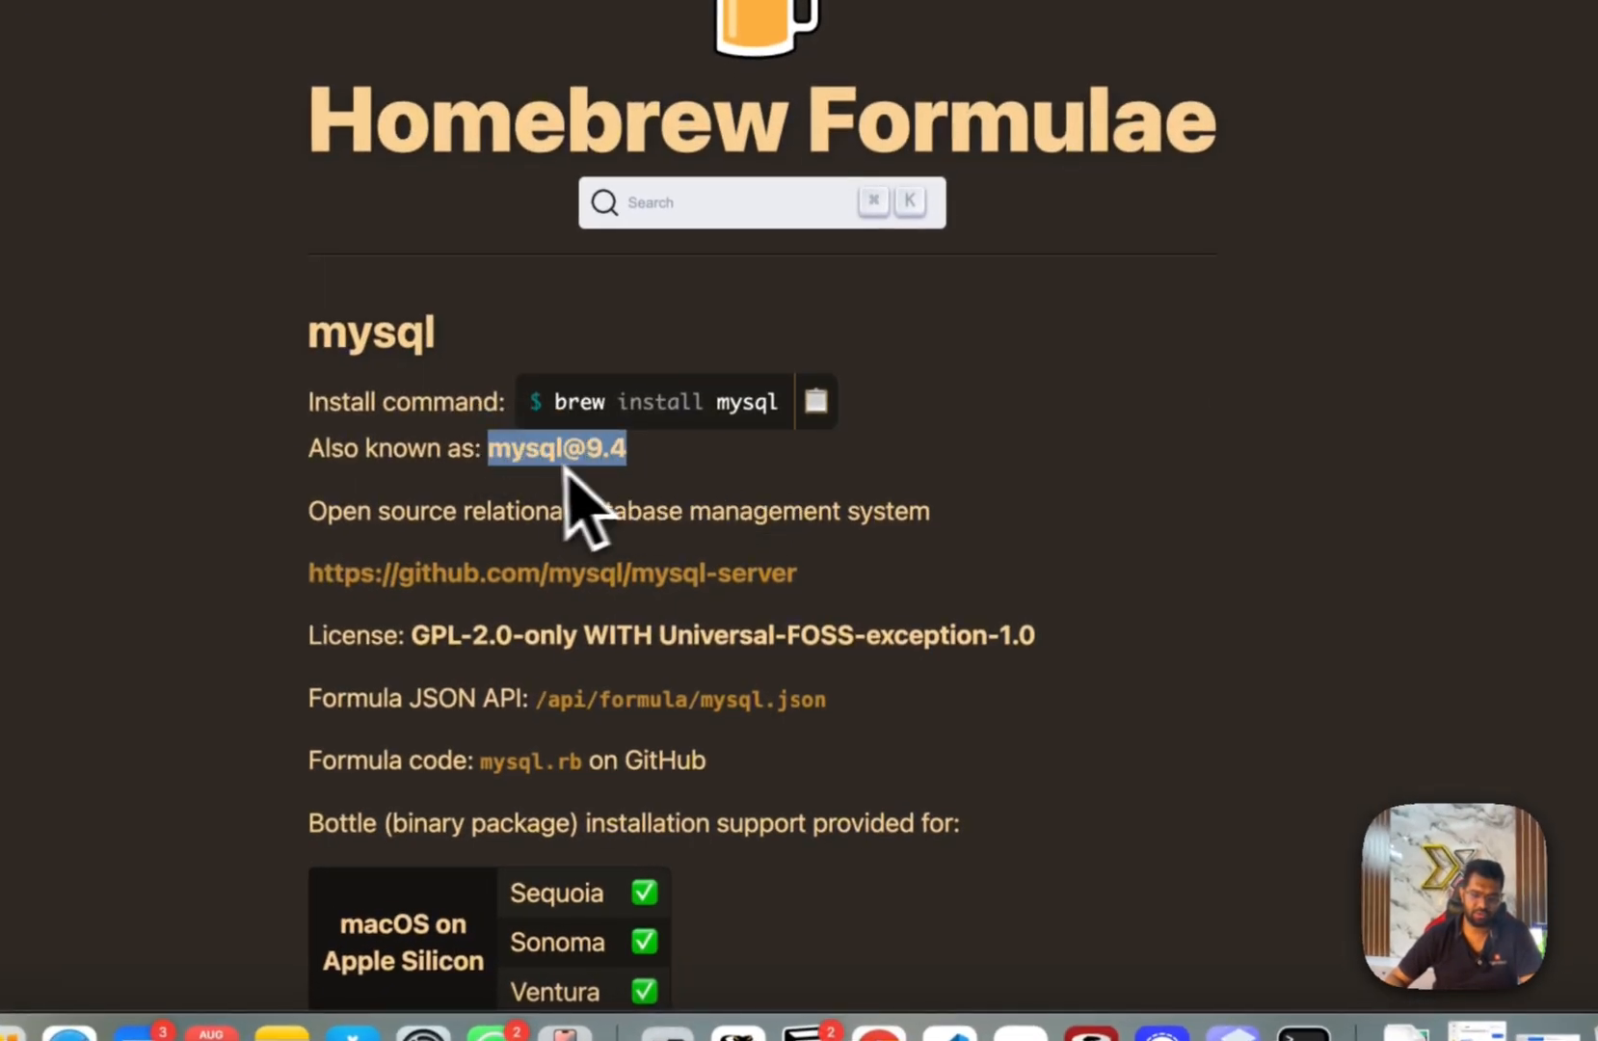
pyautogui.click(827, 456)
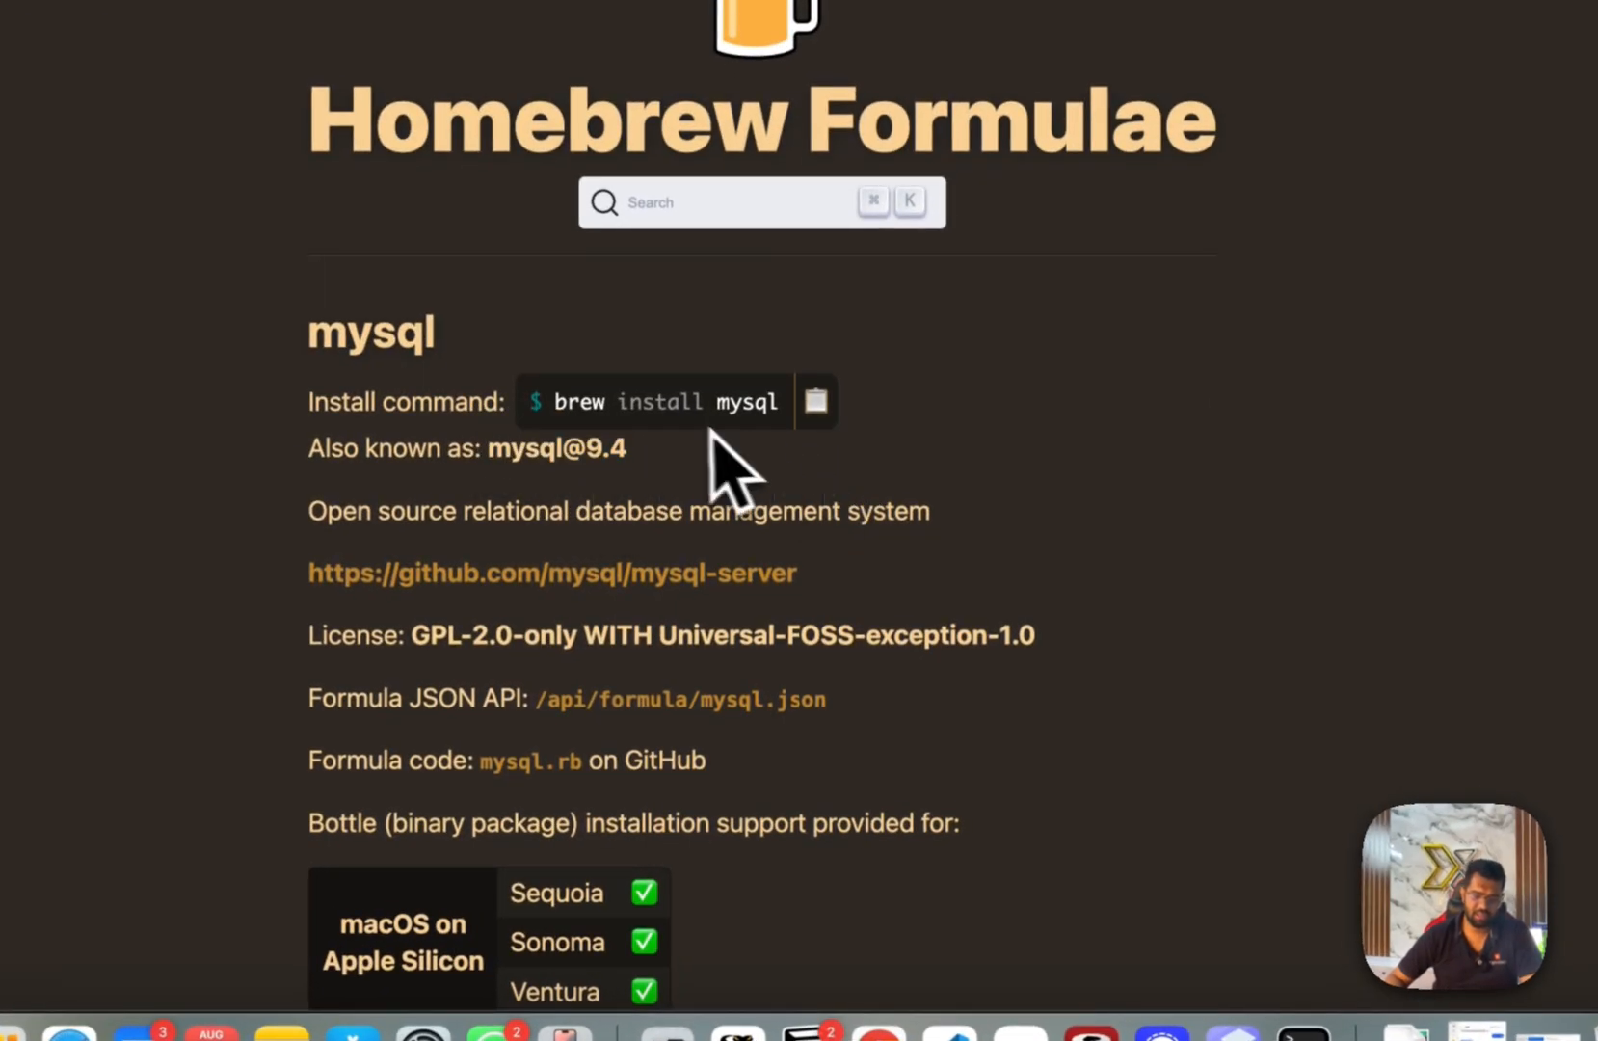
pyautogui.click(817, 405)
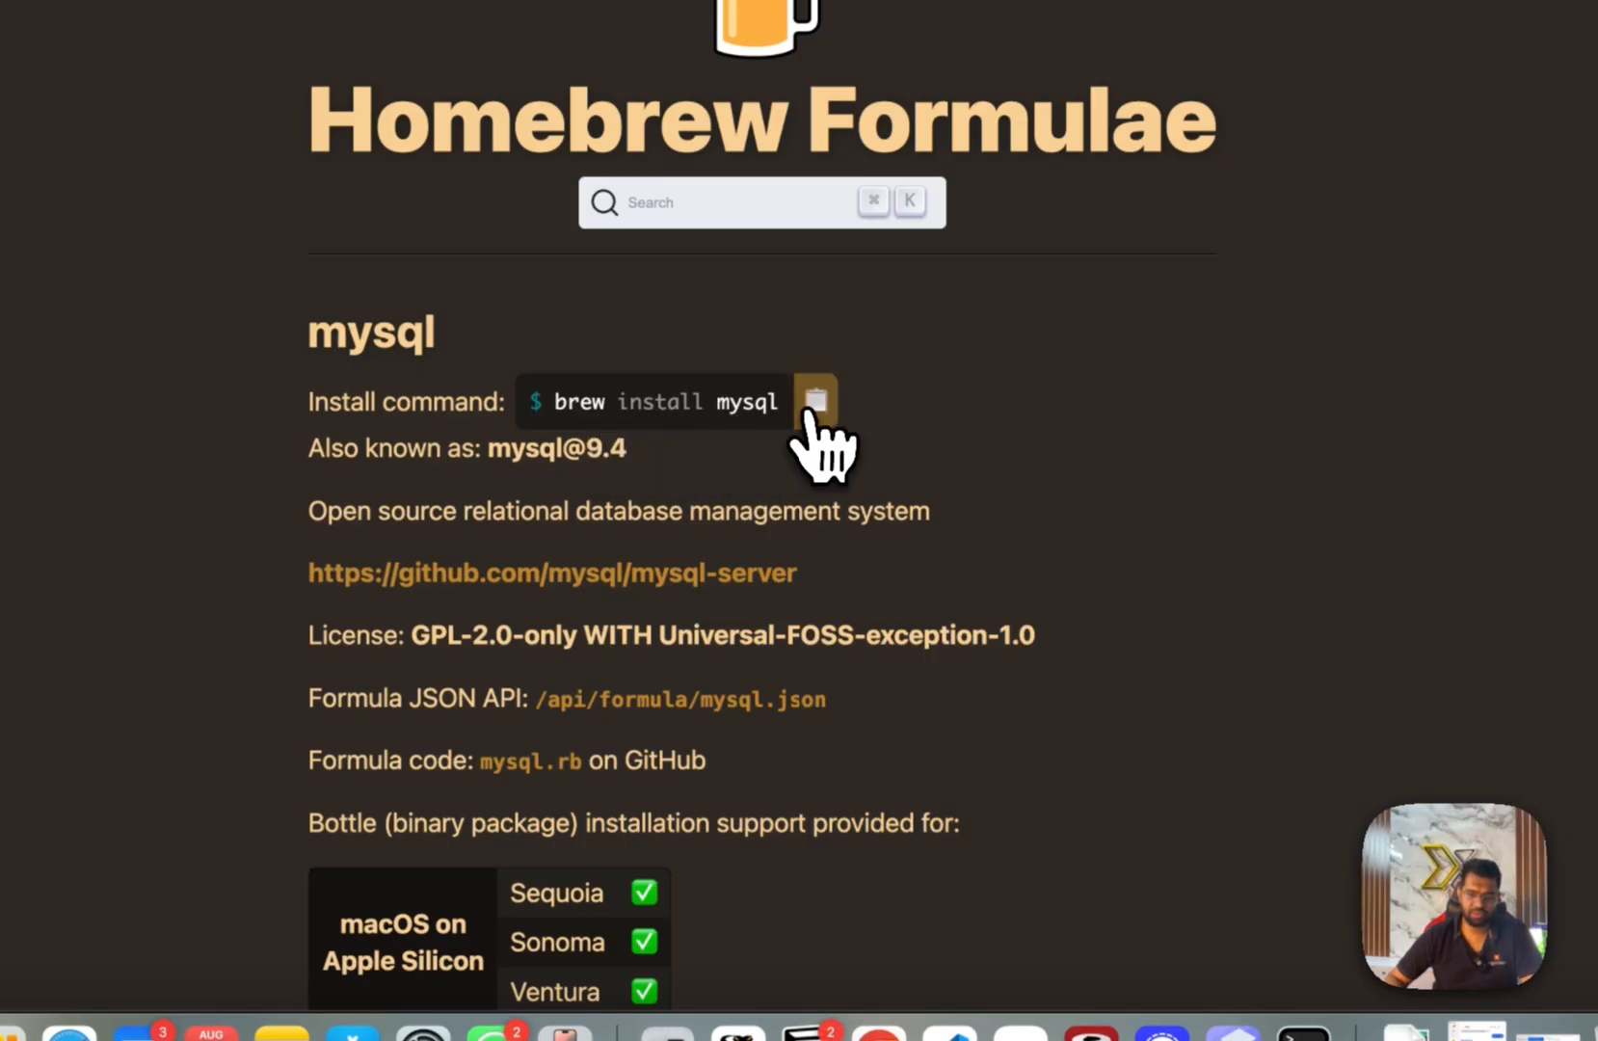
pyautogui.click(815, 402)
# Open Terminal via Spotlight, paste 'brew install mysql' and run it.
pyautogui.press('super+space')
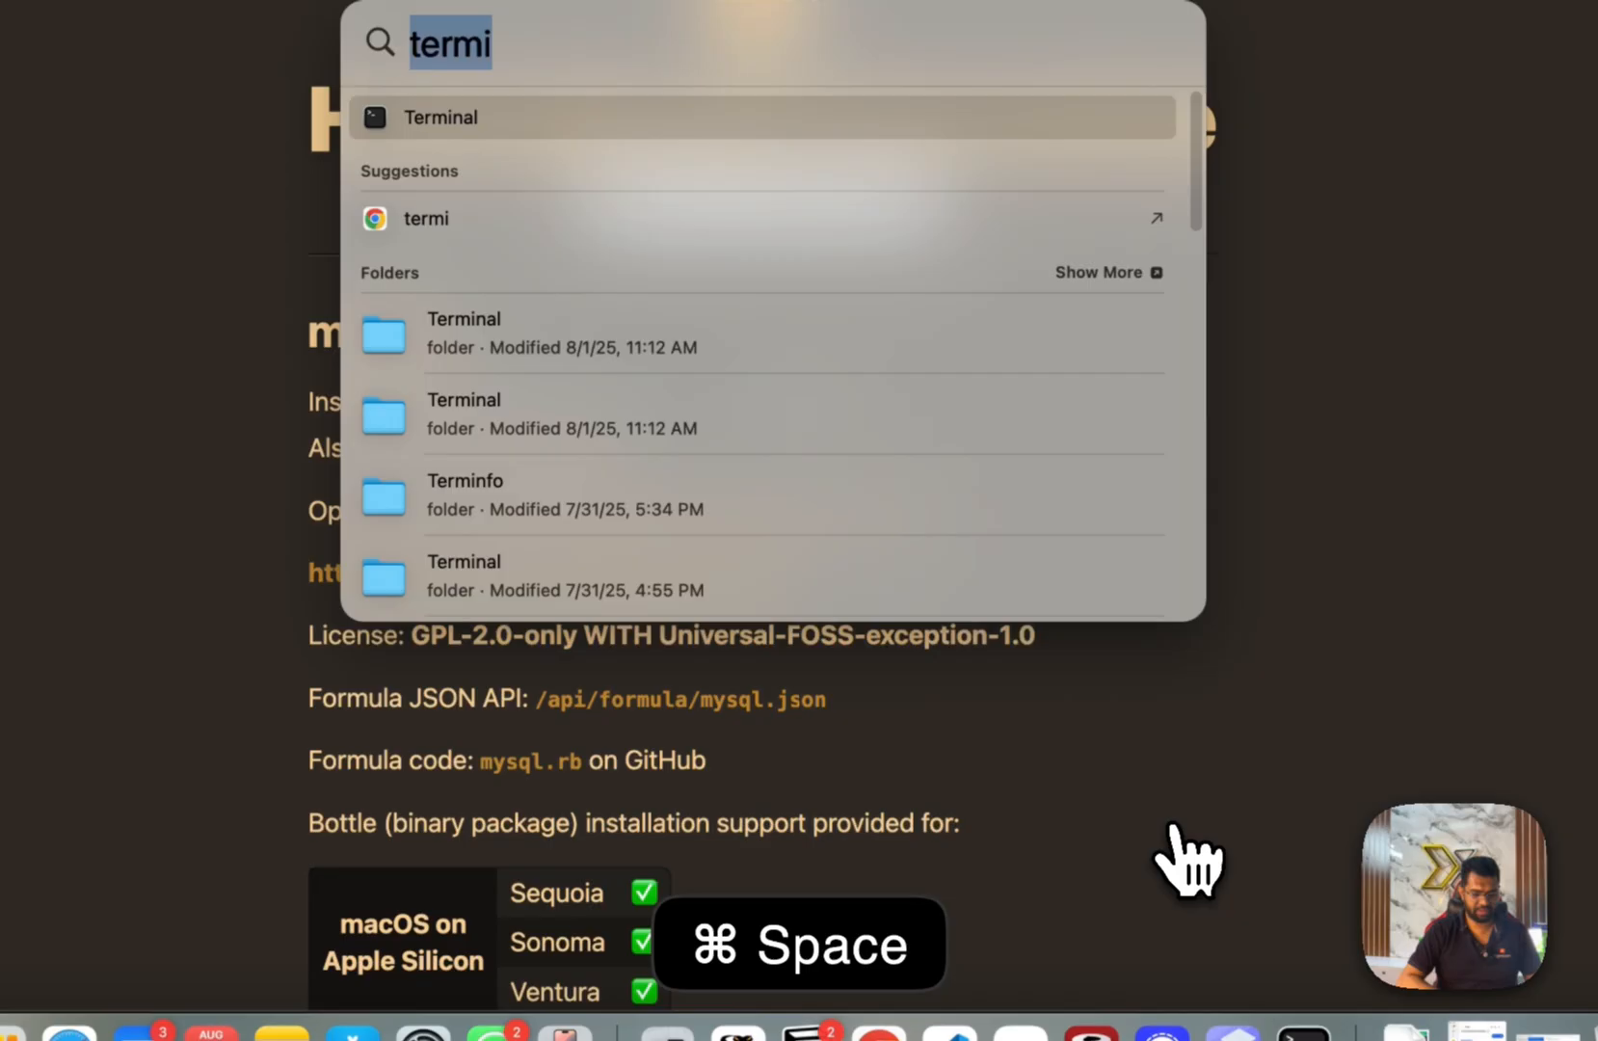
pyautogui.write('er')
pyautogui.press('BackSpace')
pyautogui.press('BackSpace')
pyautogui.write('ter')
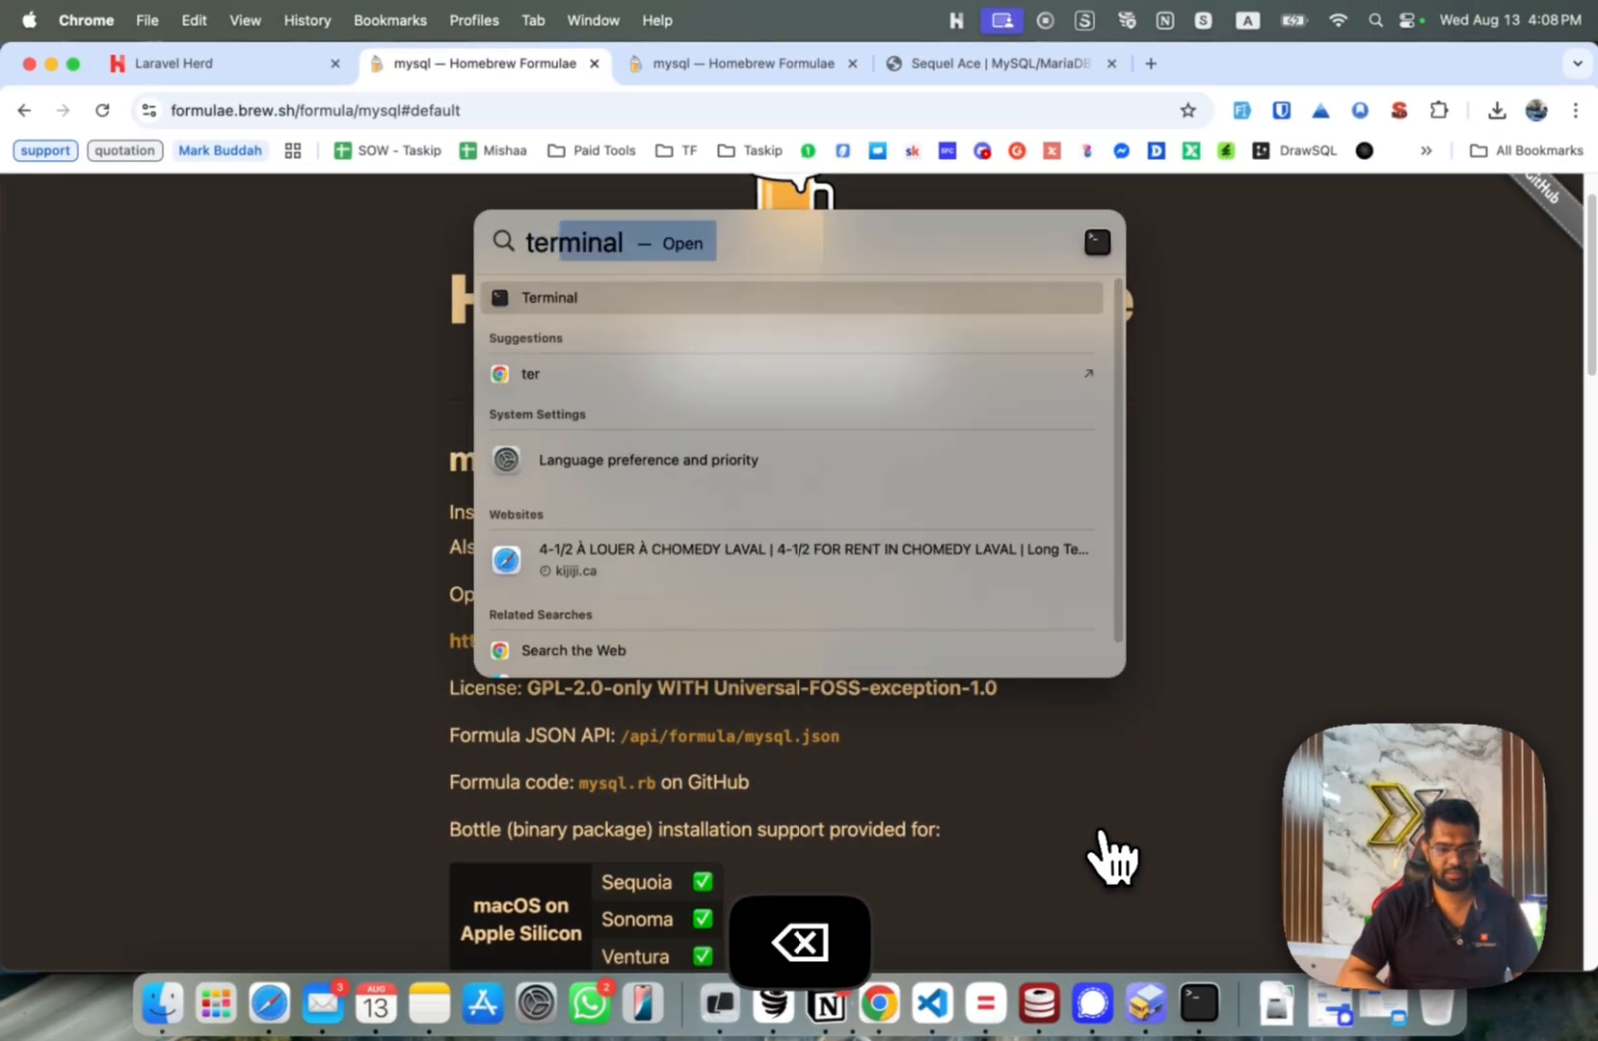
pyautogui.press('Return')
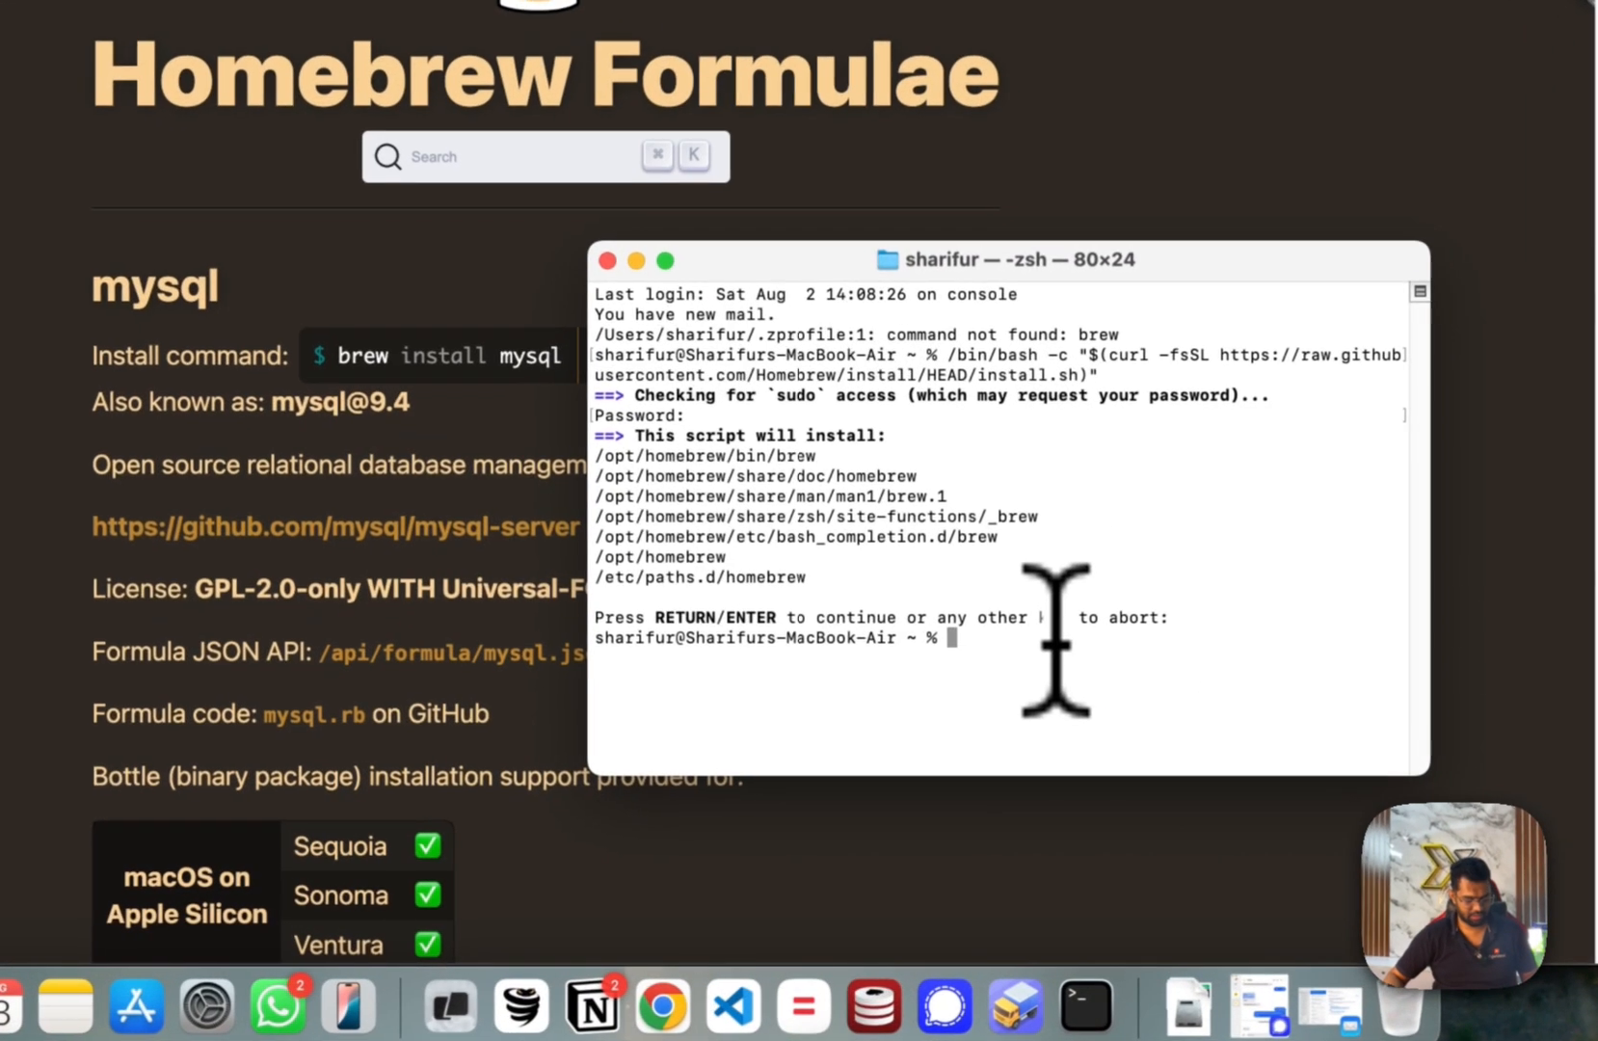
pyautogui.press('super+v')
pyautogui.press('Return')
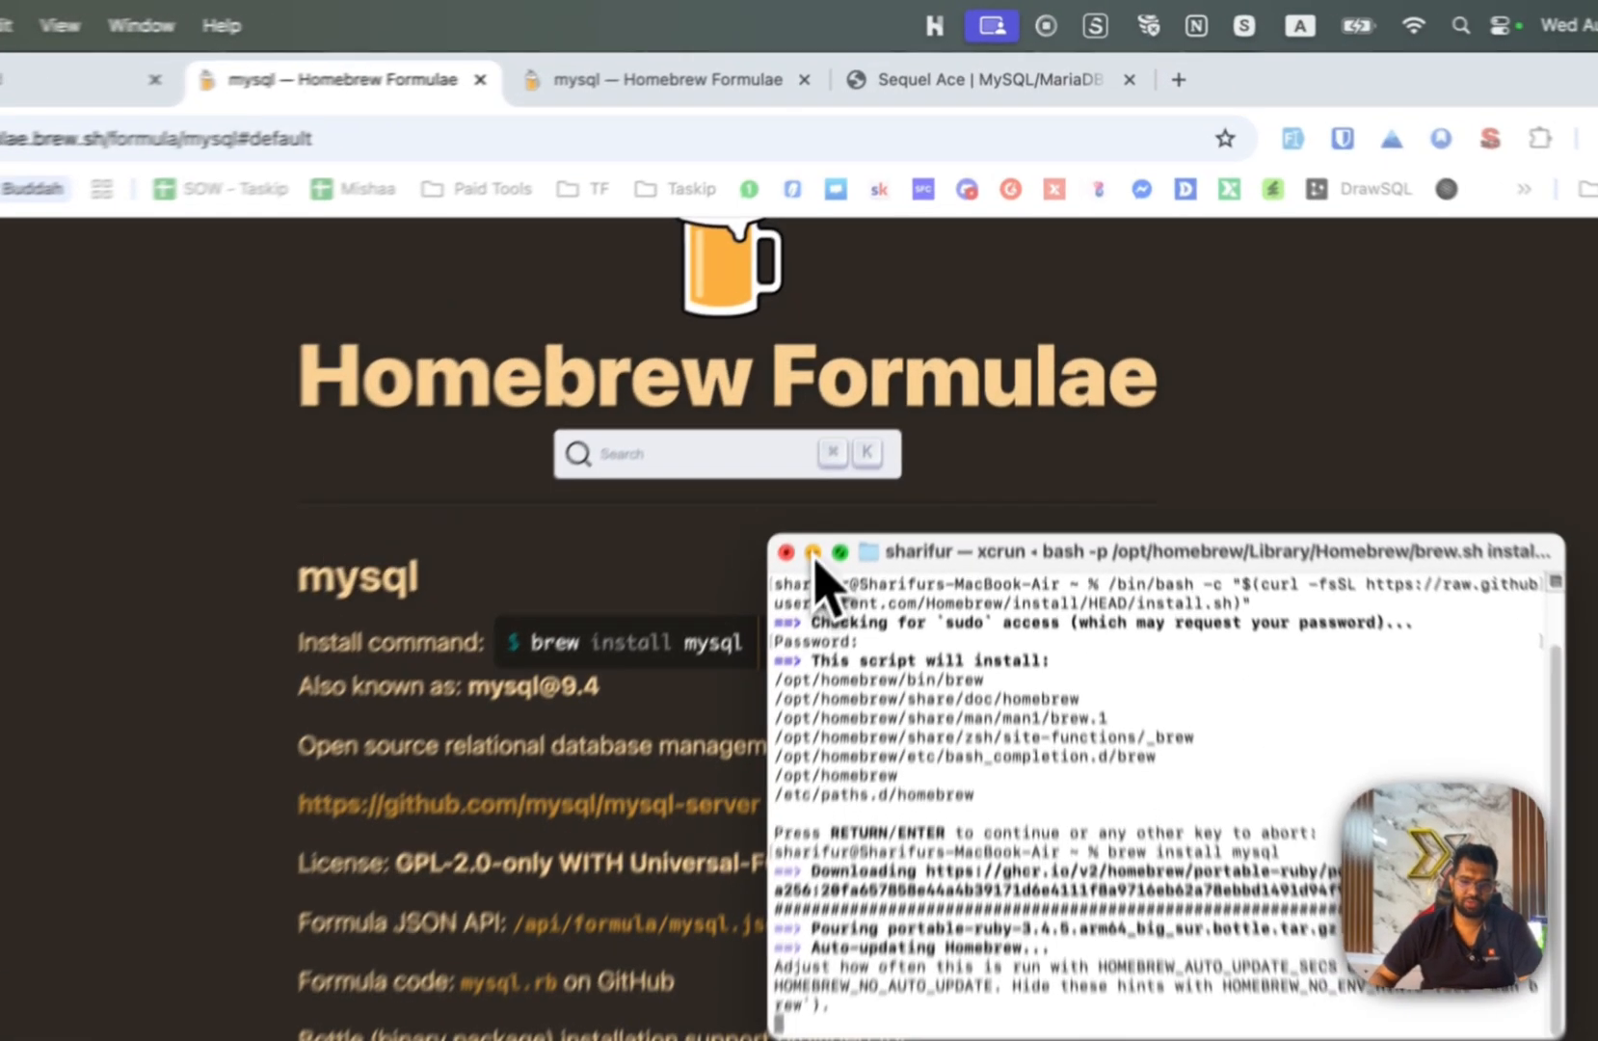
pyautogui.click(859, 440)
pyautogui.click(1175, 393)
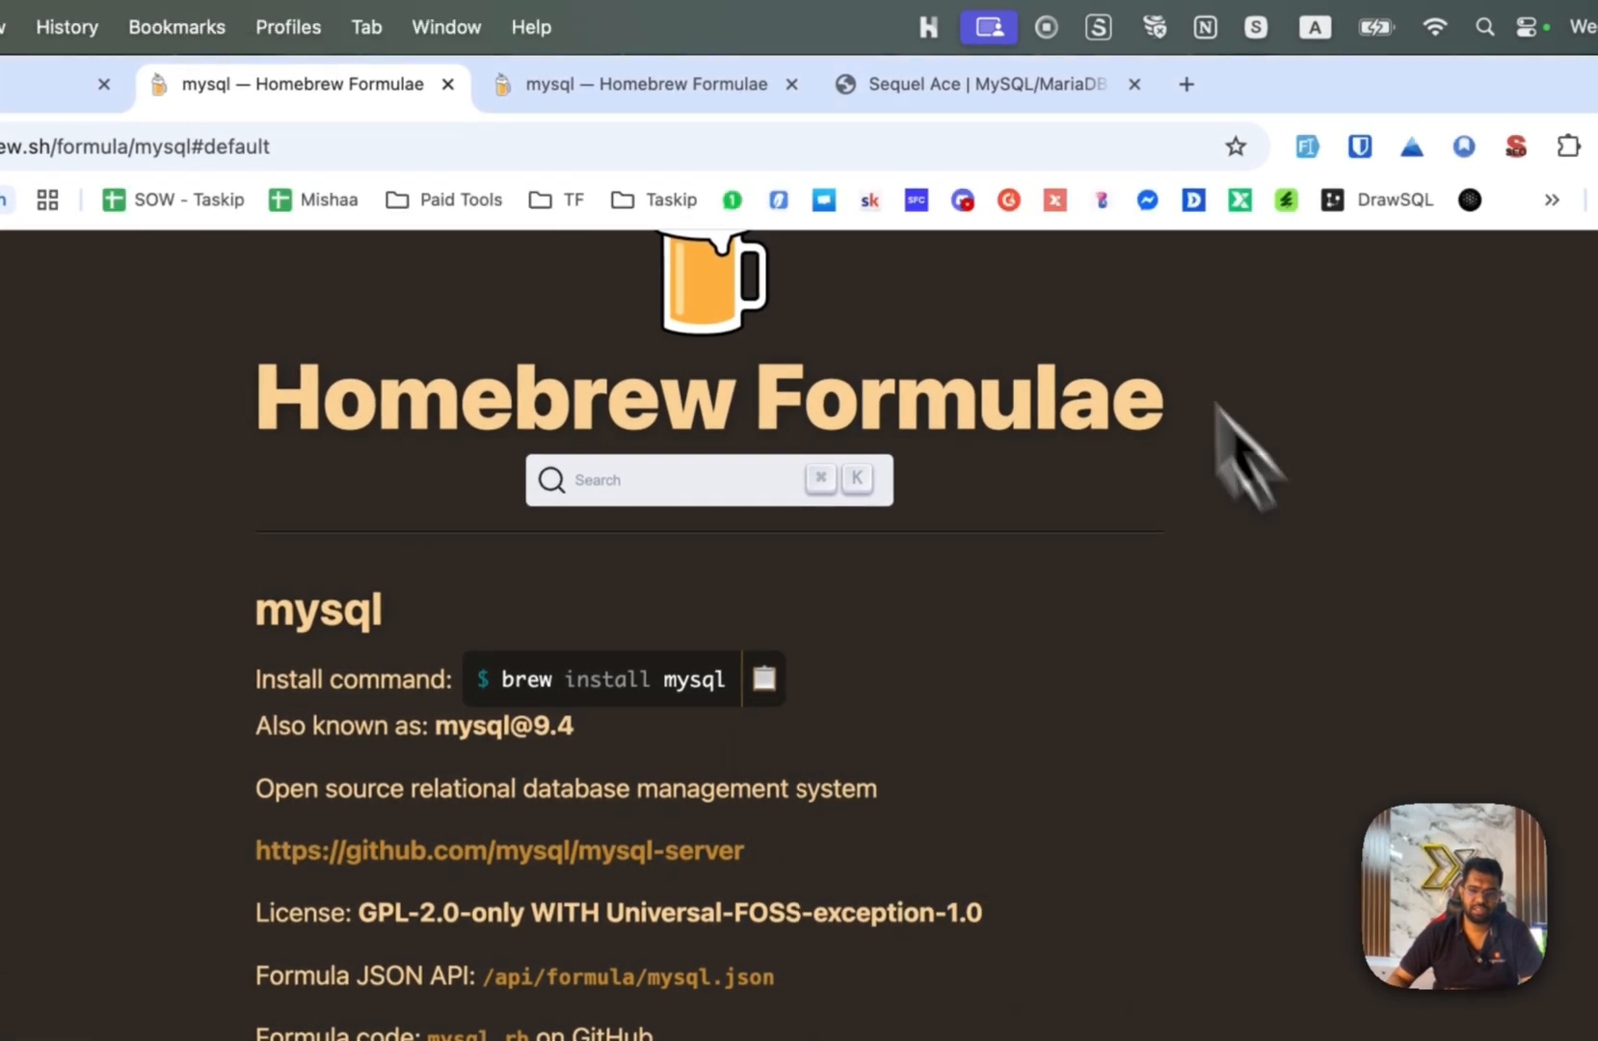
pyautogui.click(954, 86)
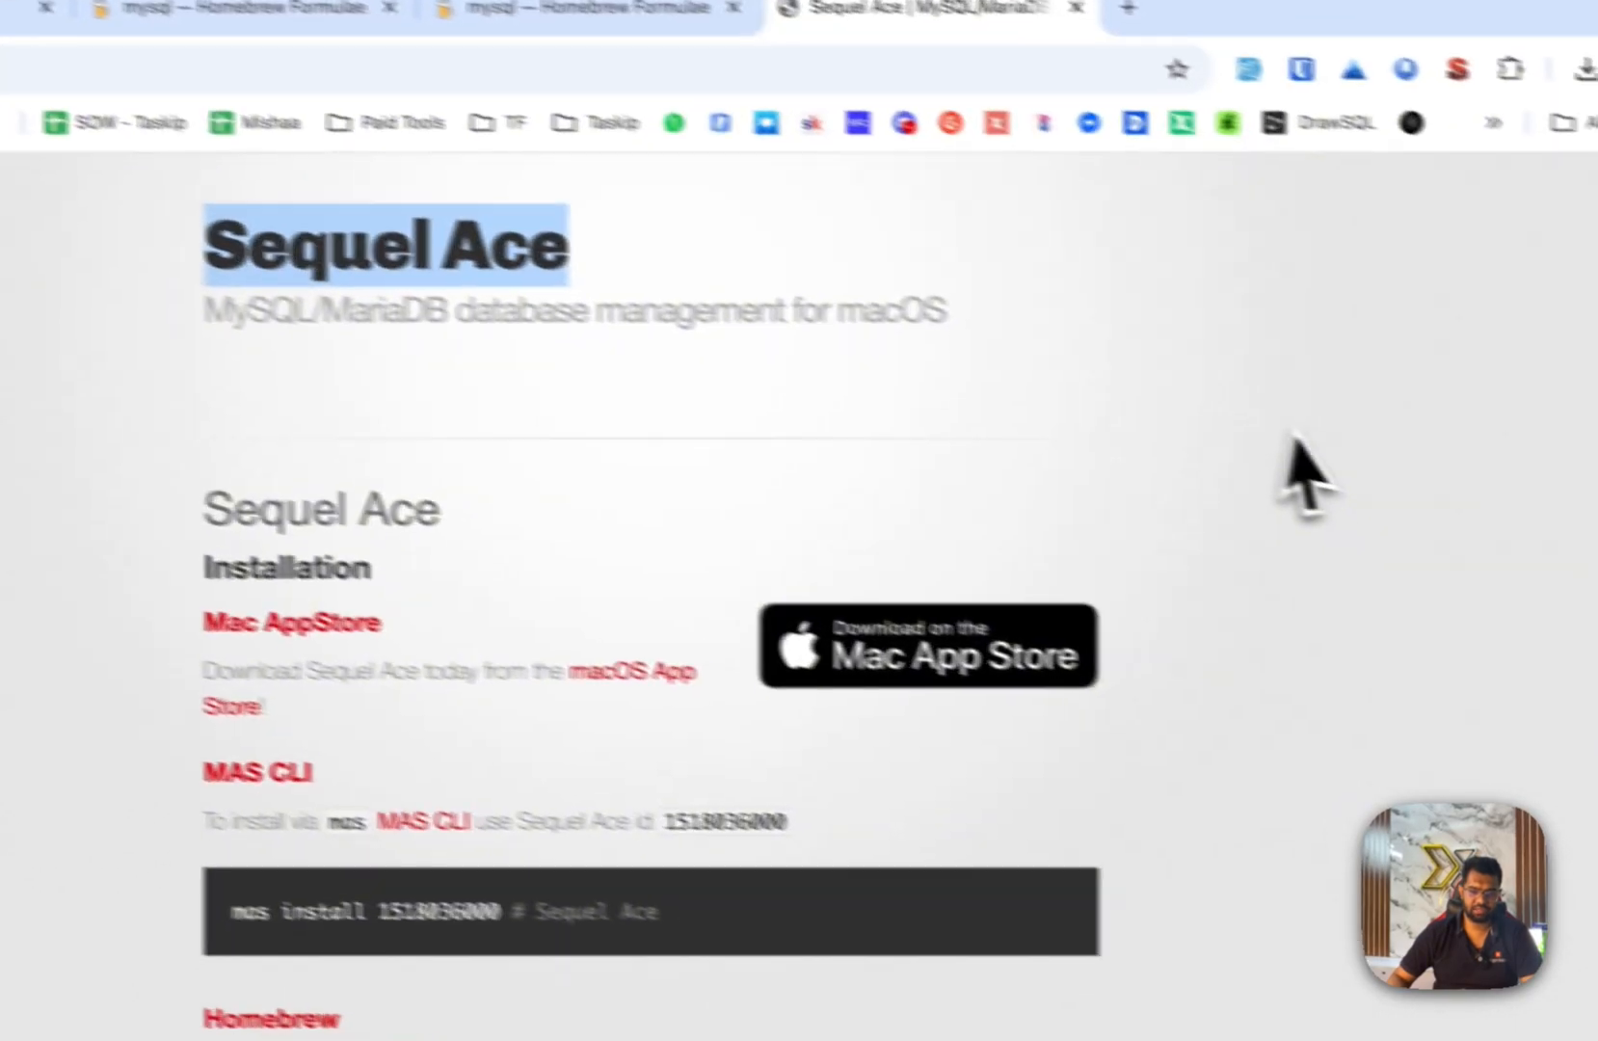
pyautogui.click(910, 651)
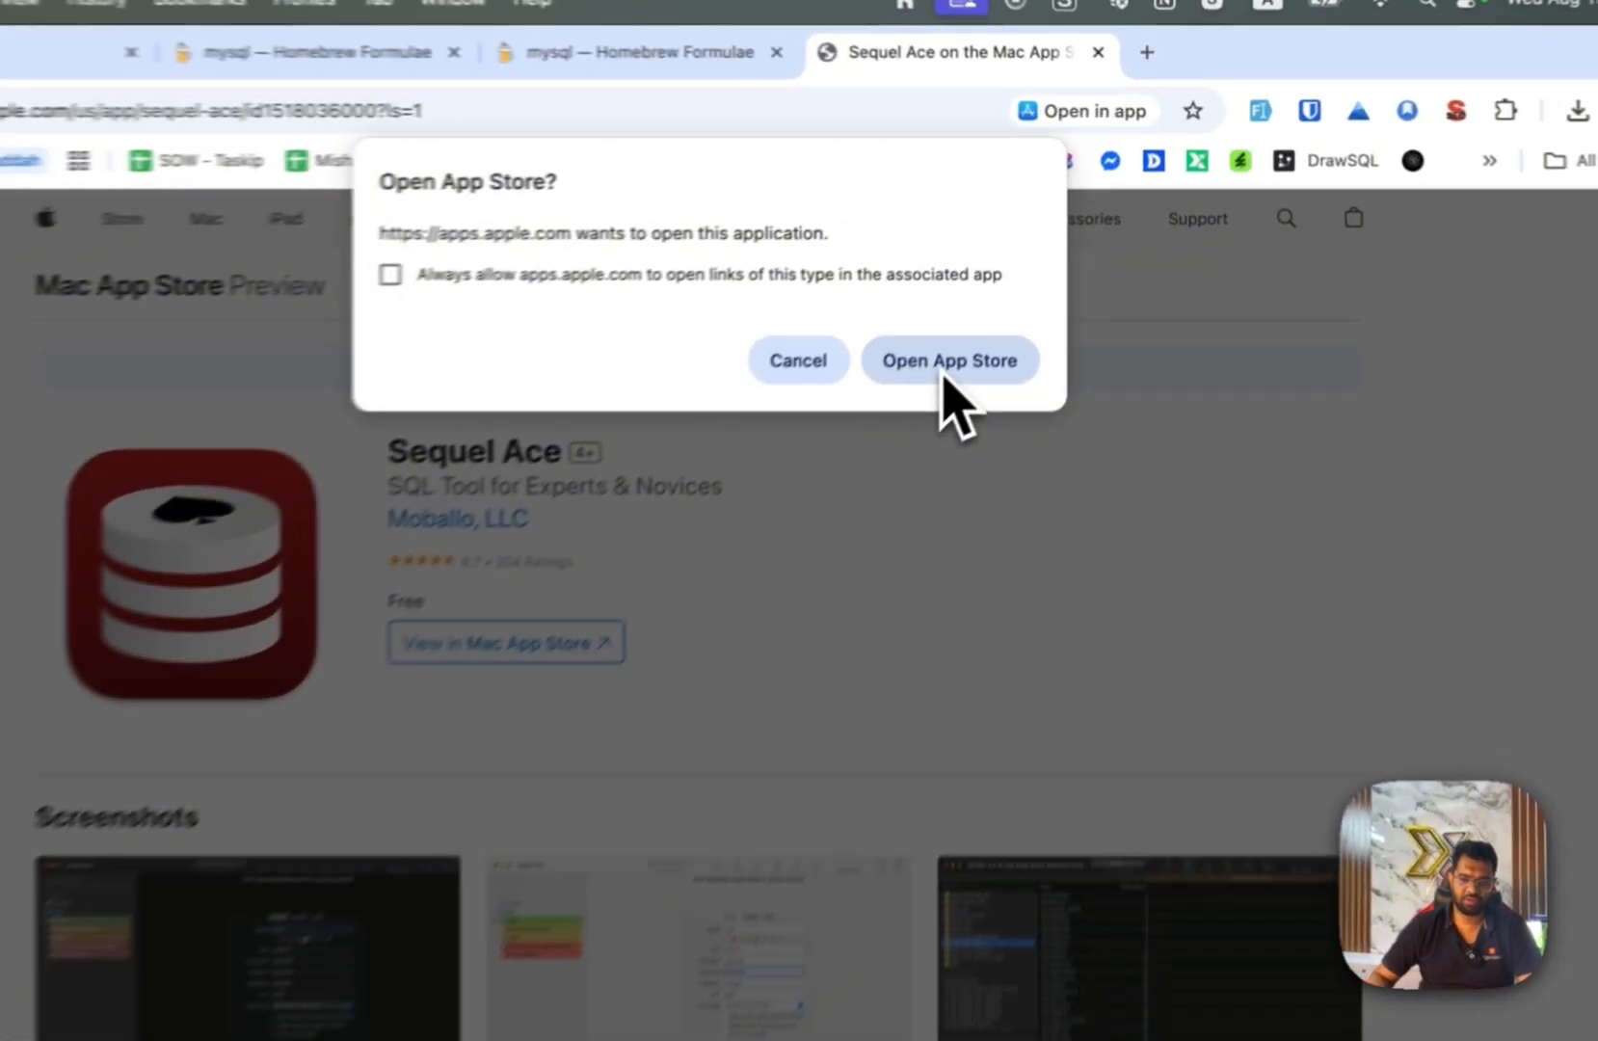
pyautogui.click(976, 326)
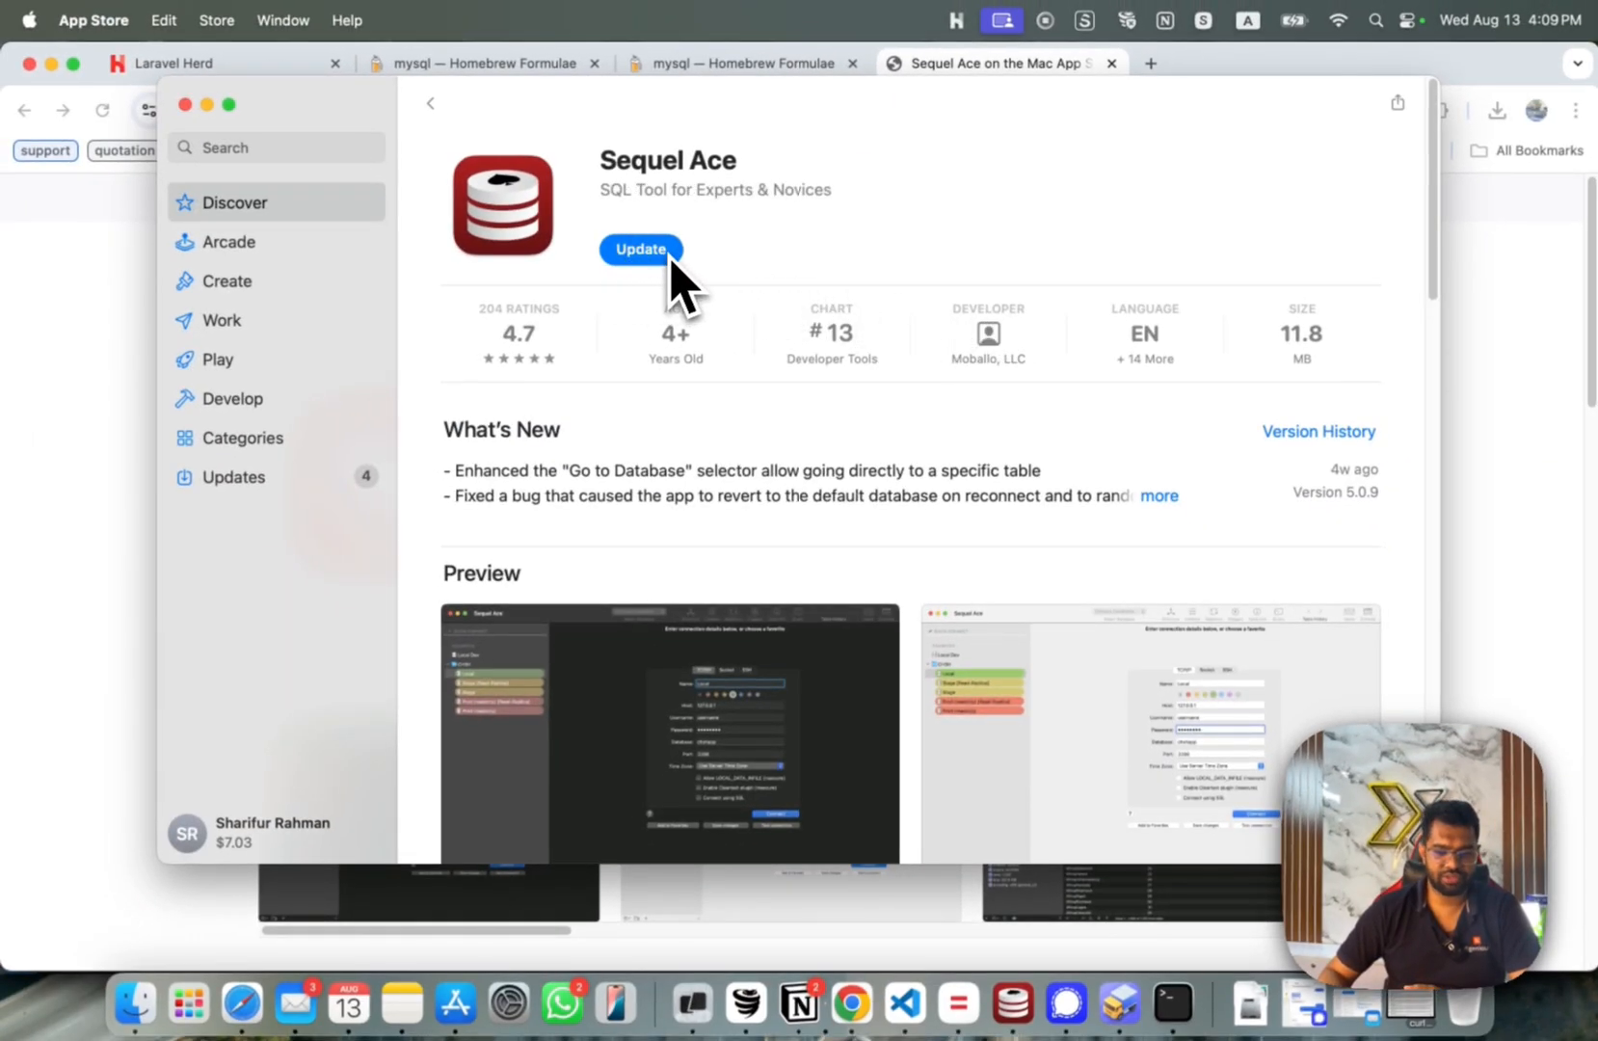
# Update Sequel Ace from the App Store and launch it to its connection window.
pyautogui.click(662, 259)
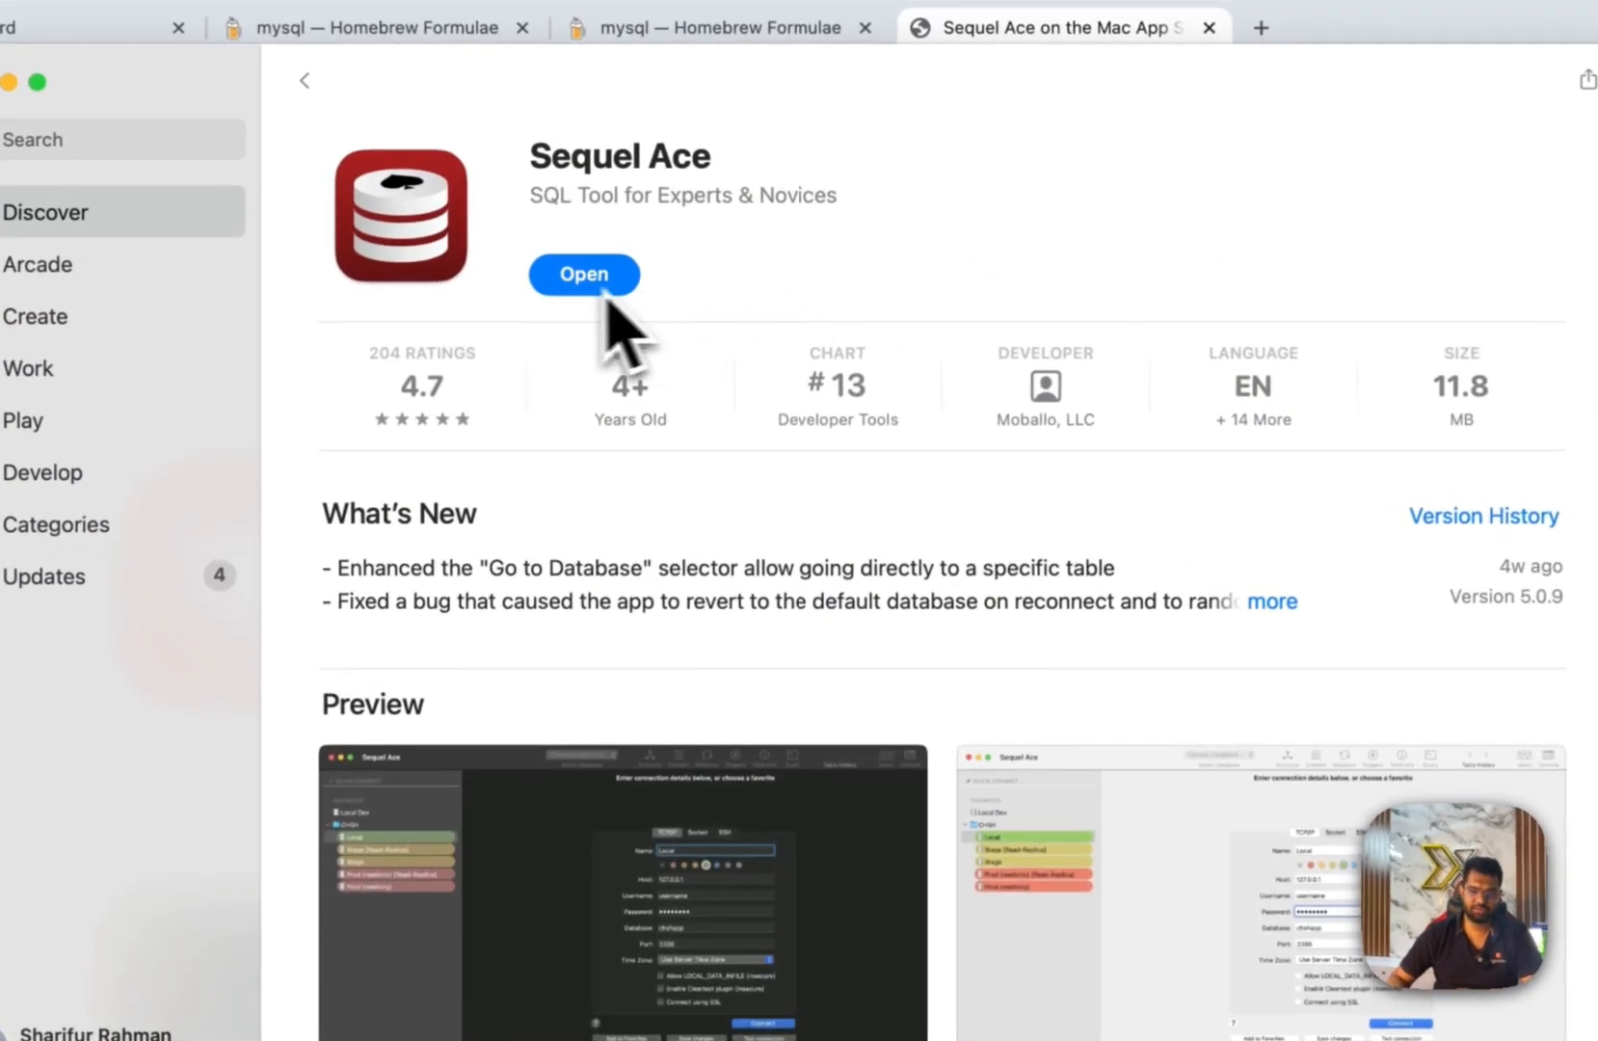
pyautogui.click(584, 275)
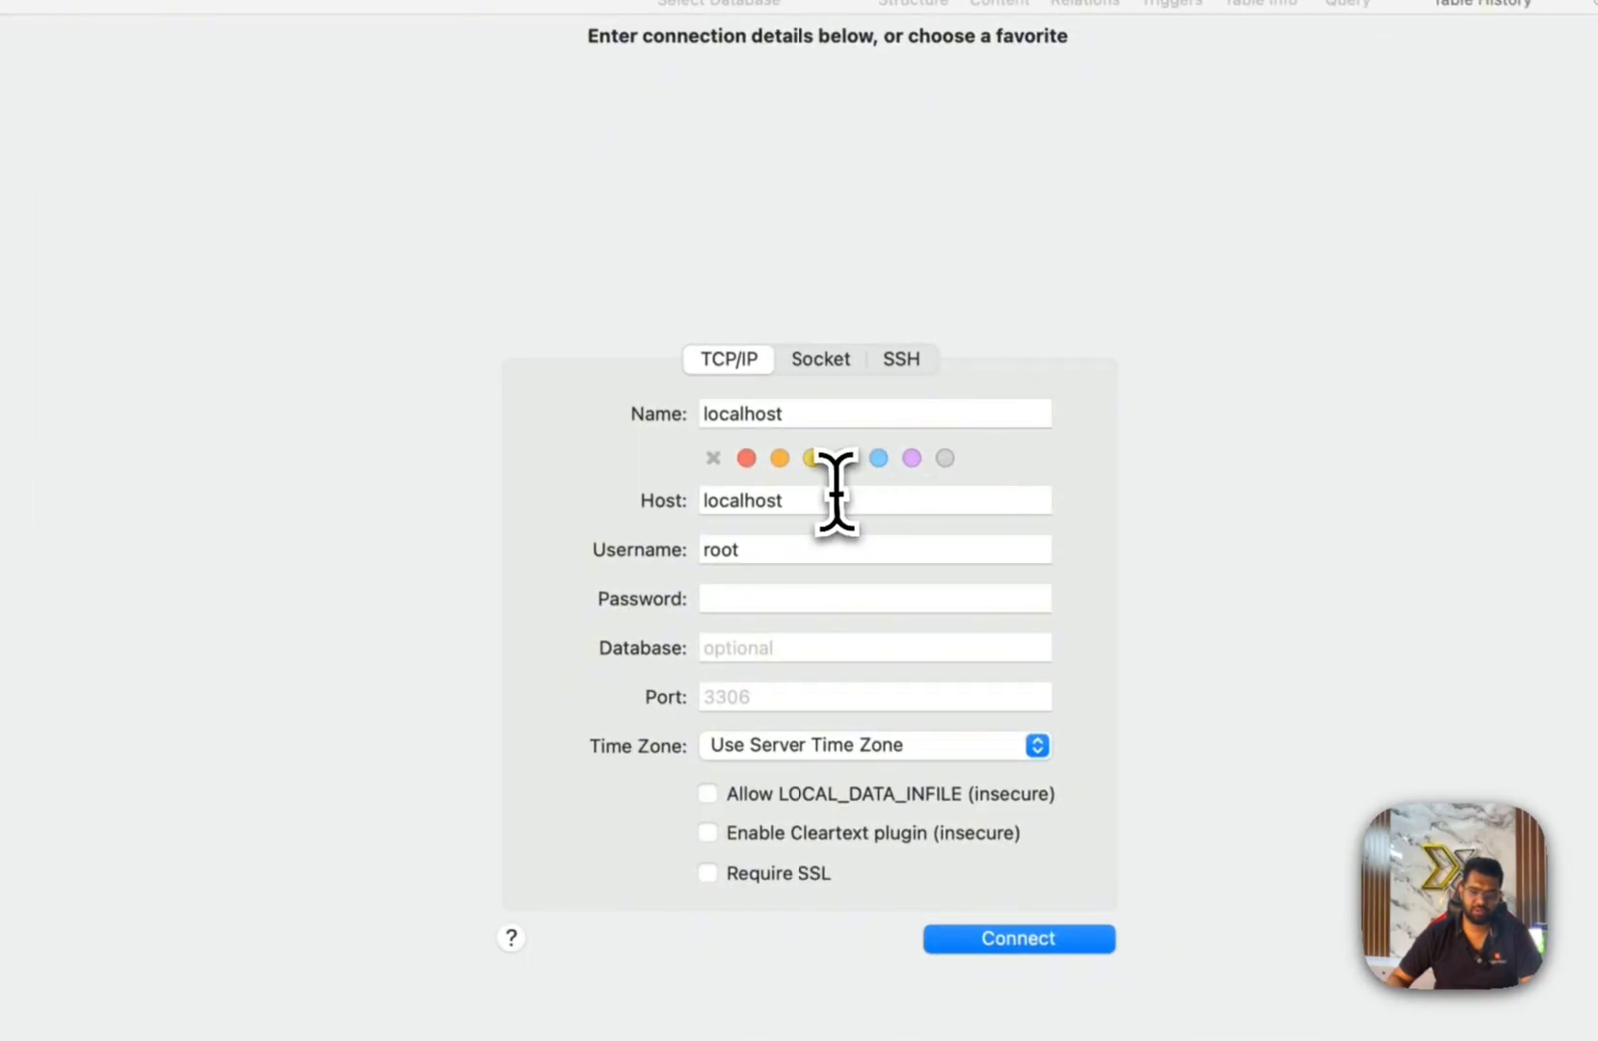
# Review the connection's name, host localhost and username root fields.
pyautogui.moveTo(837, 497); pyautogui.dragTo(577, 479)
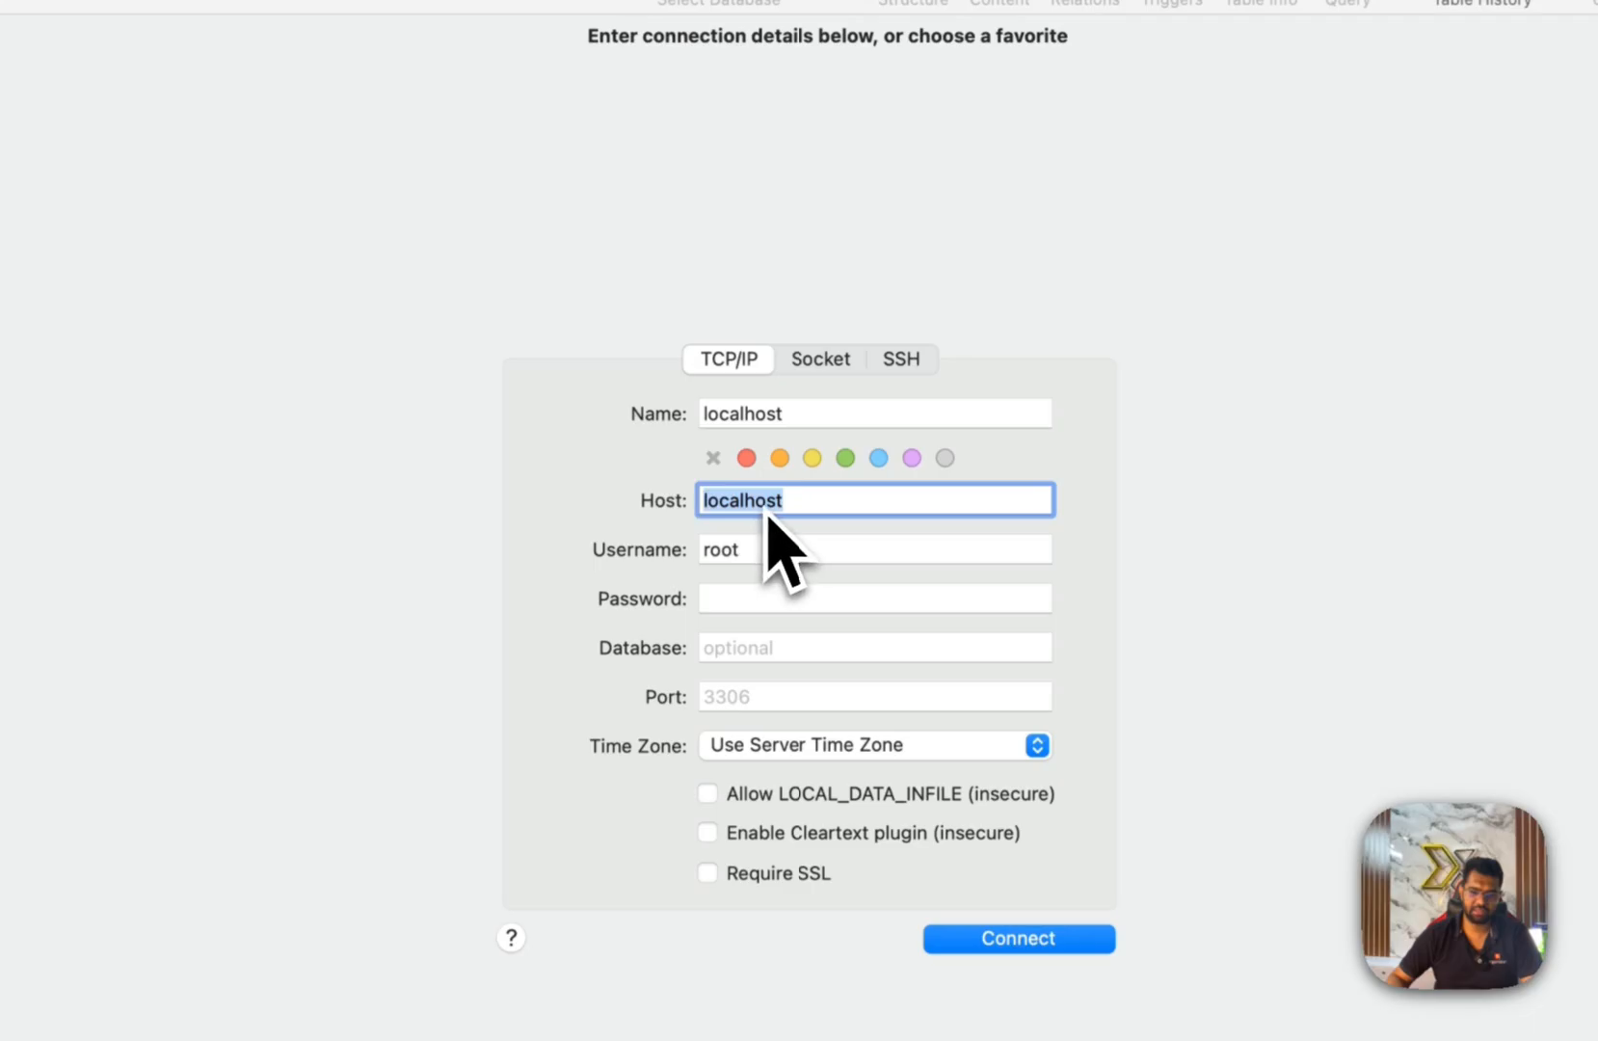
pyautogui.press('Tab')
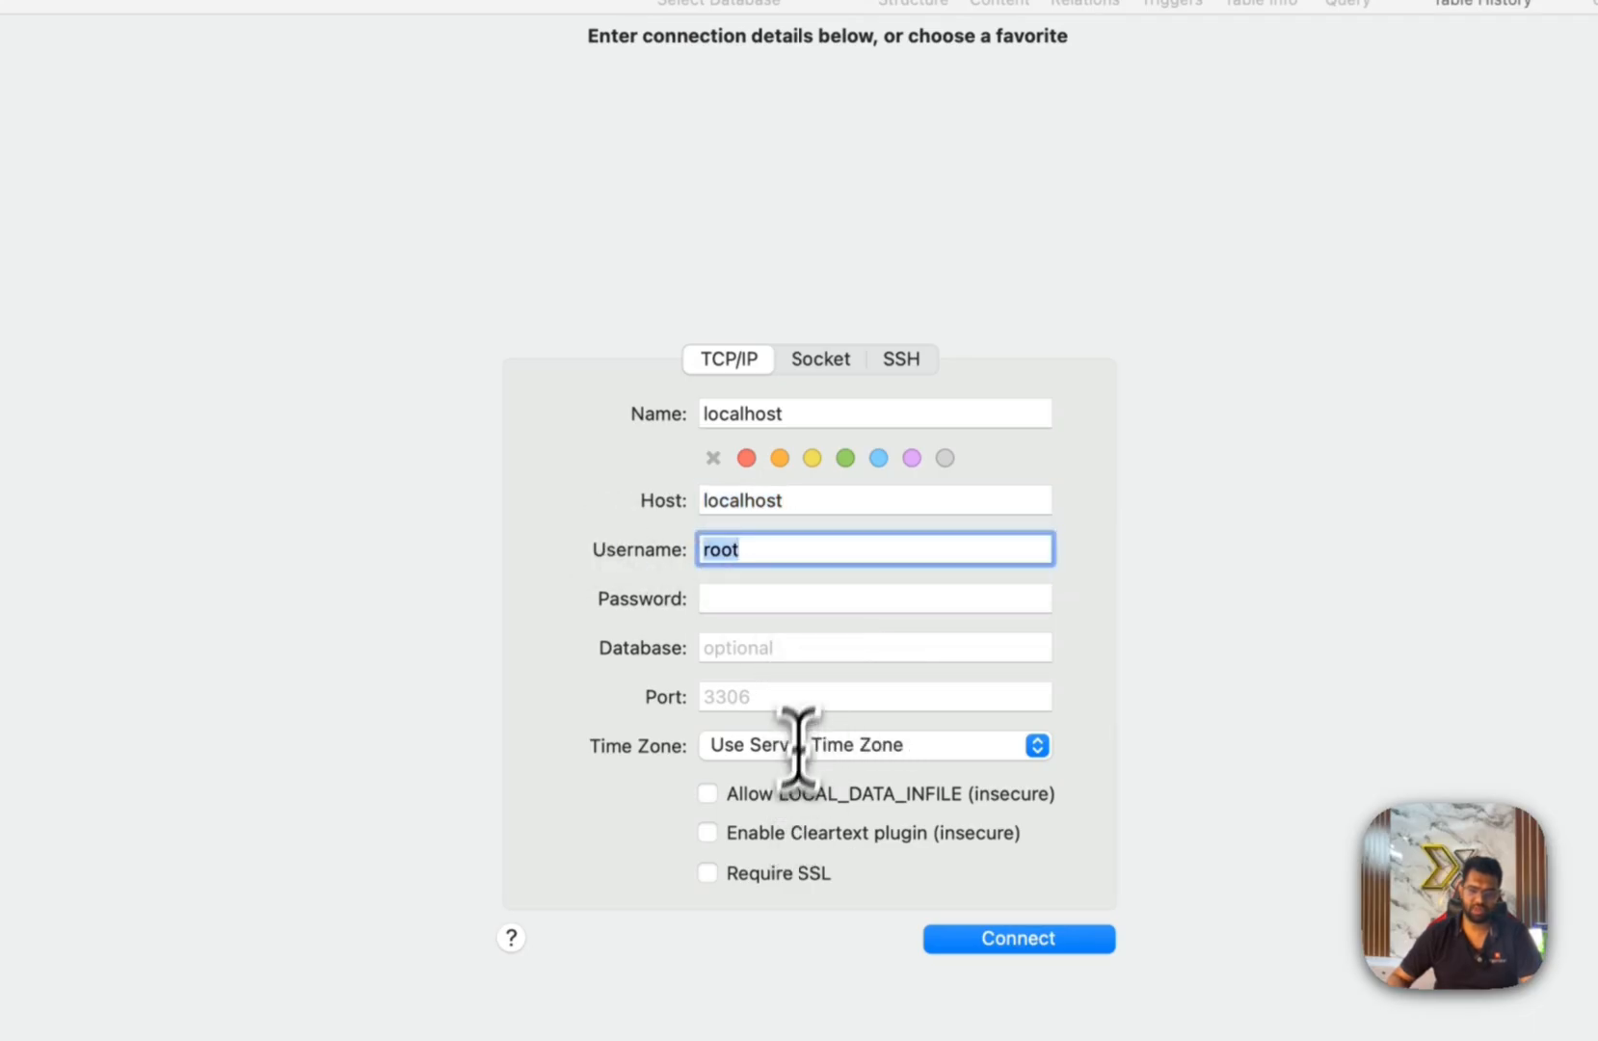
pyautogui.moveTo(900, 403); pyautogui.dragTo(606, 419)
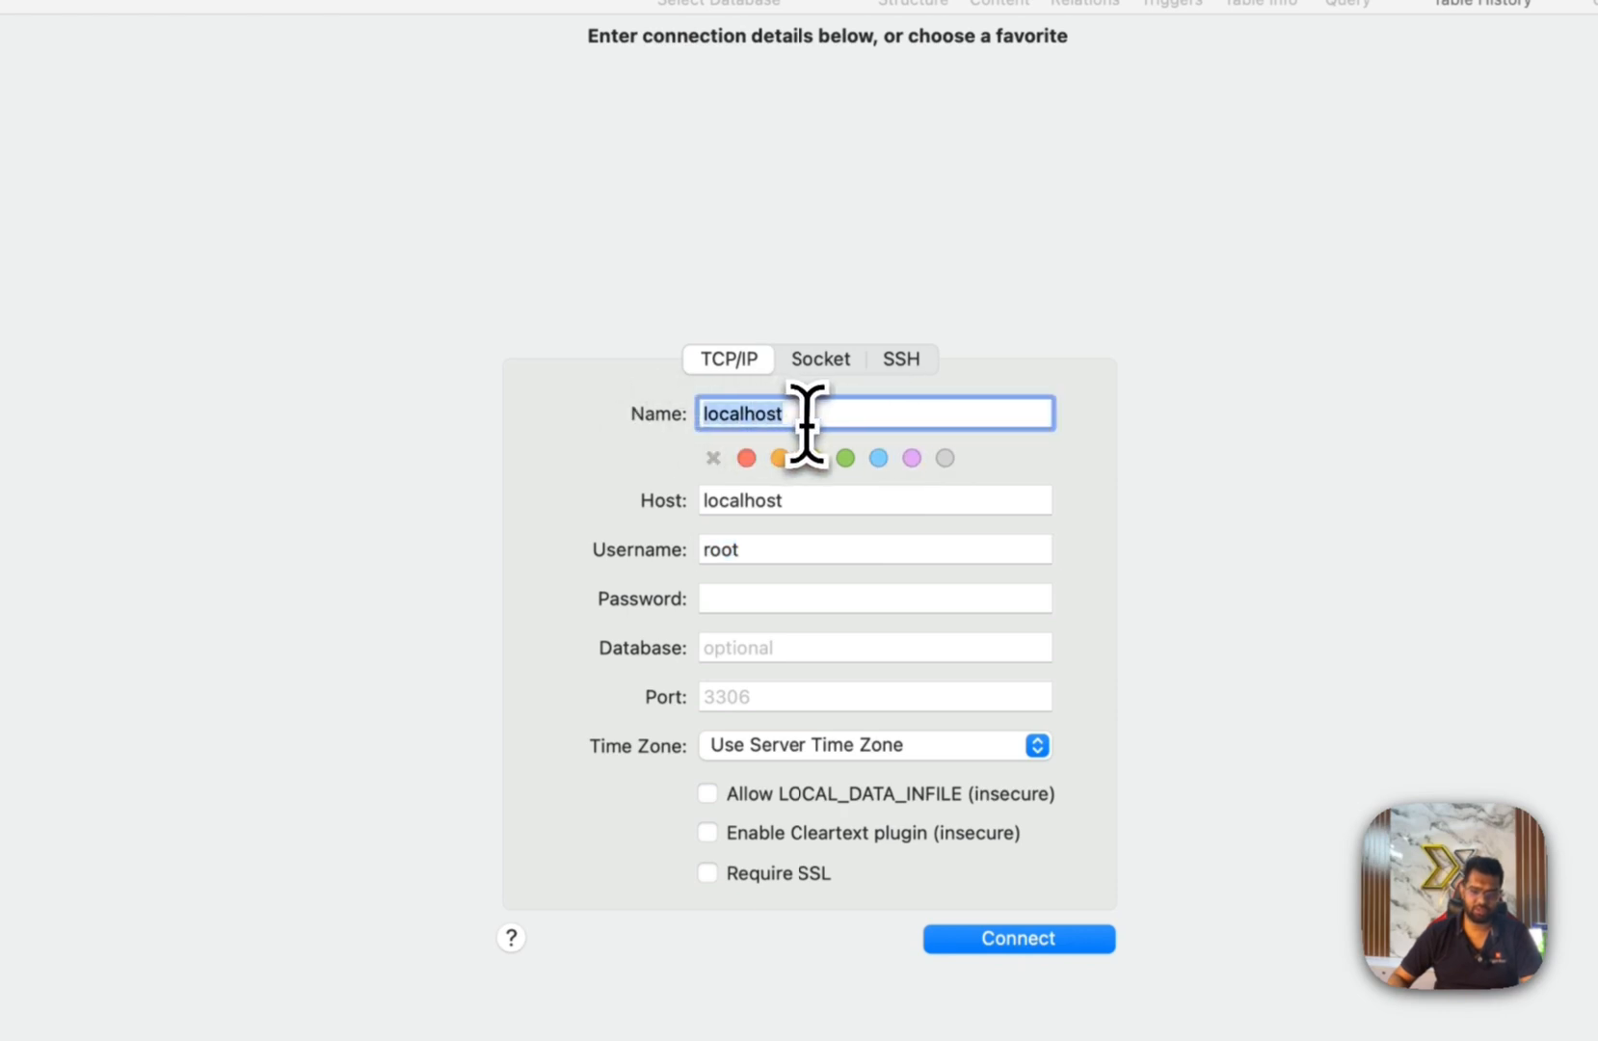
pyautogui.moveTo(820, 510); pyautogui.dragTo(560, 463)
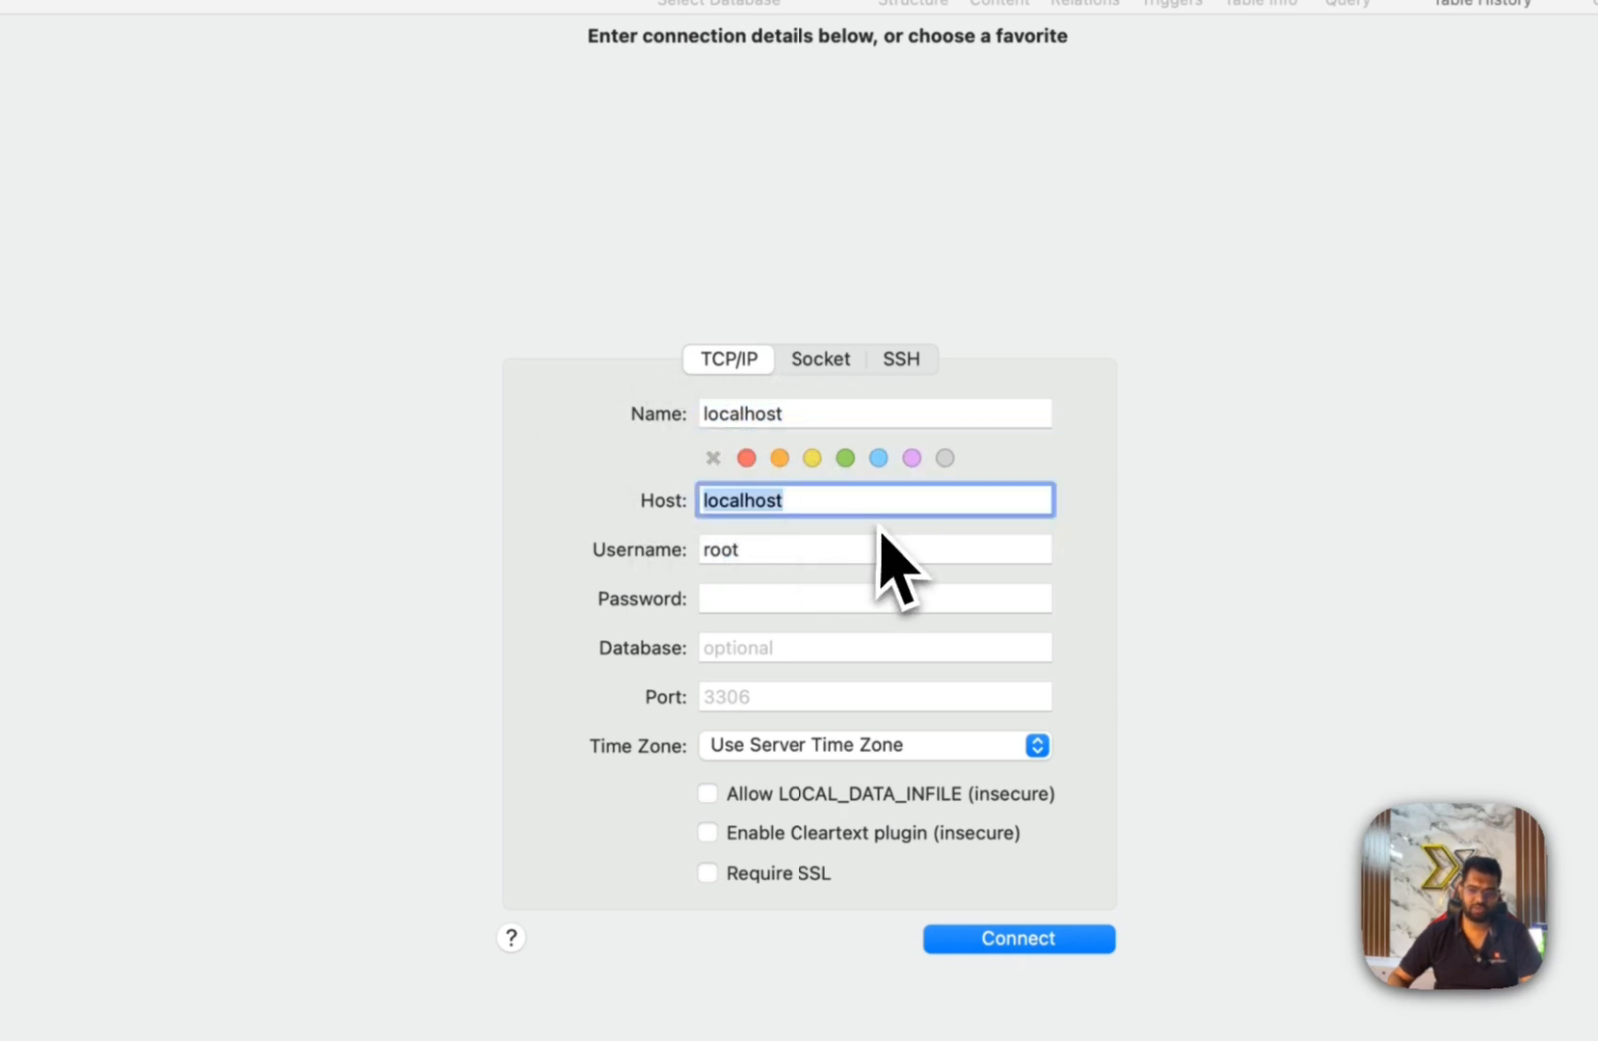
pyautogui.moveTo(831, 550); pyautogui.dragTo(541, 517)
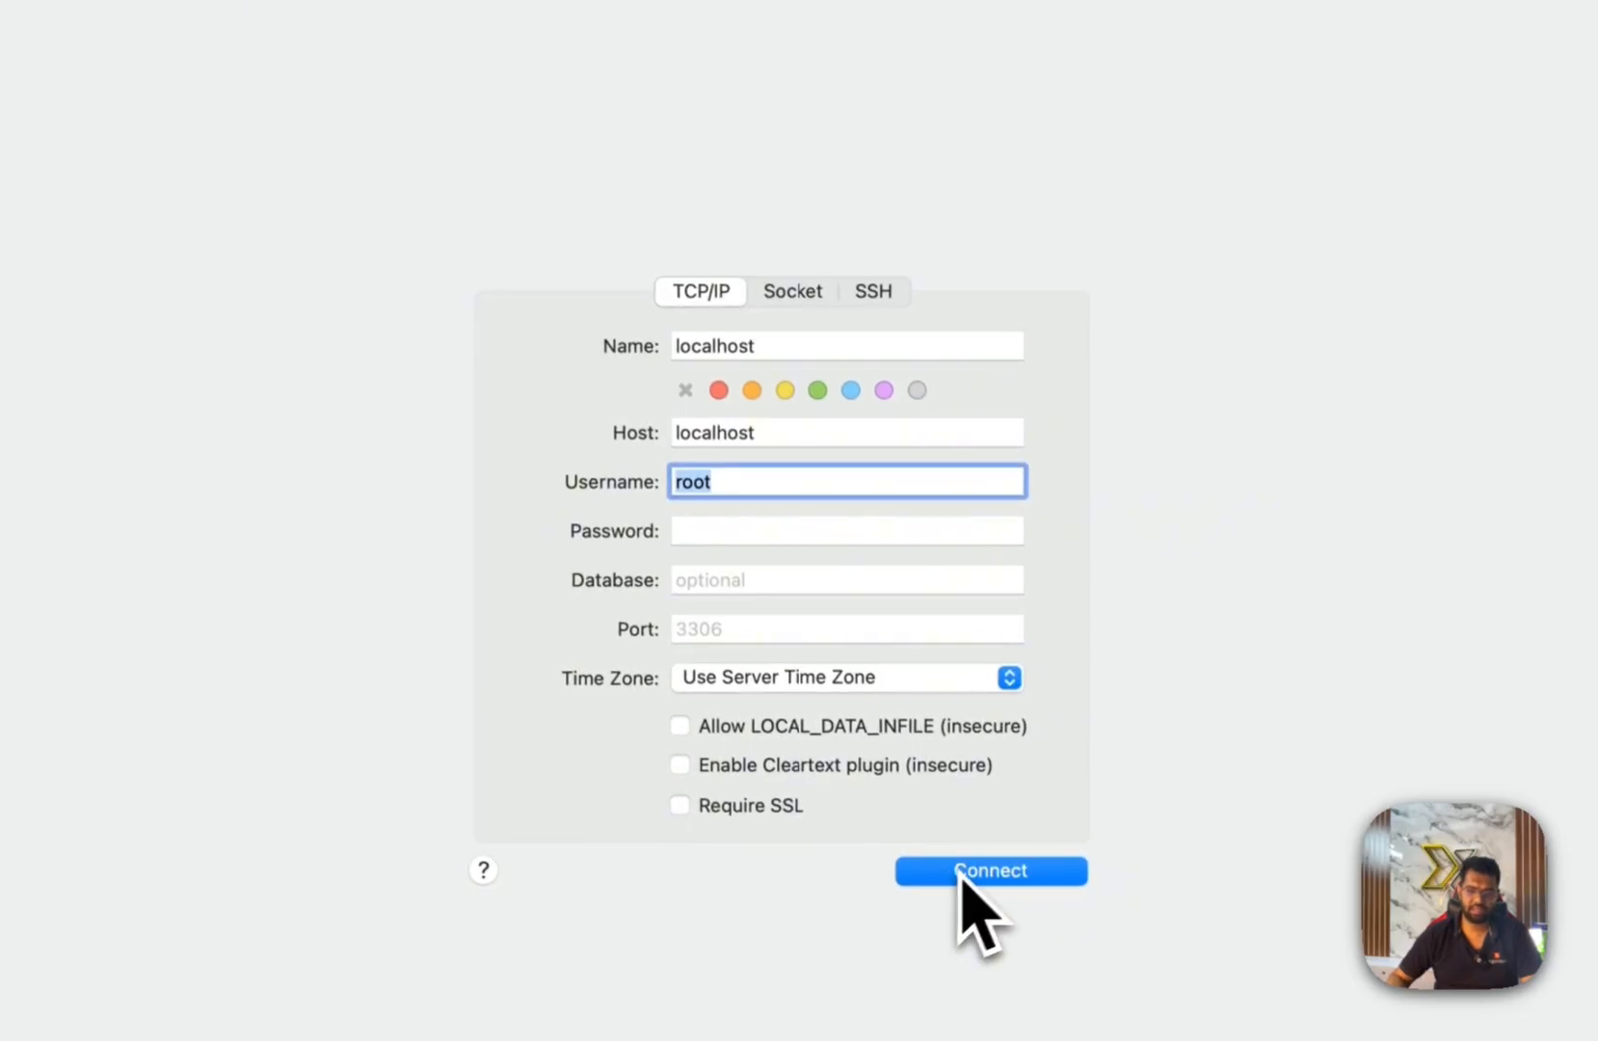
# Connect to the local MySQL server as root and browse the existing databases list.
pyautogui.click(976, 877)
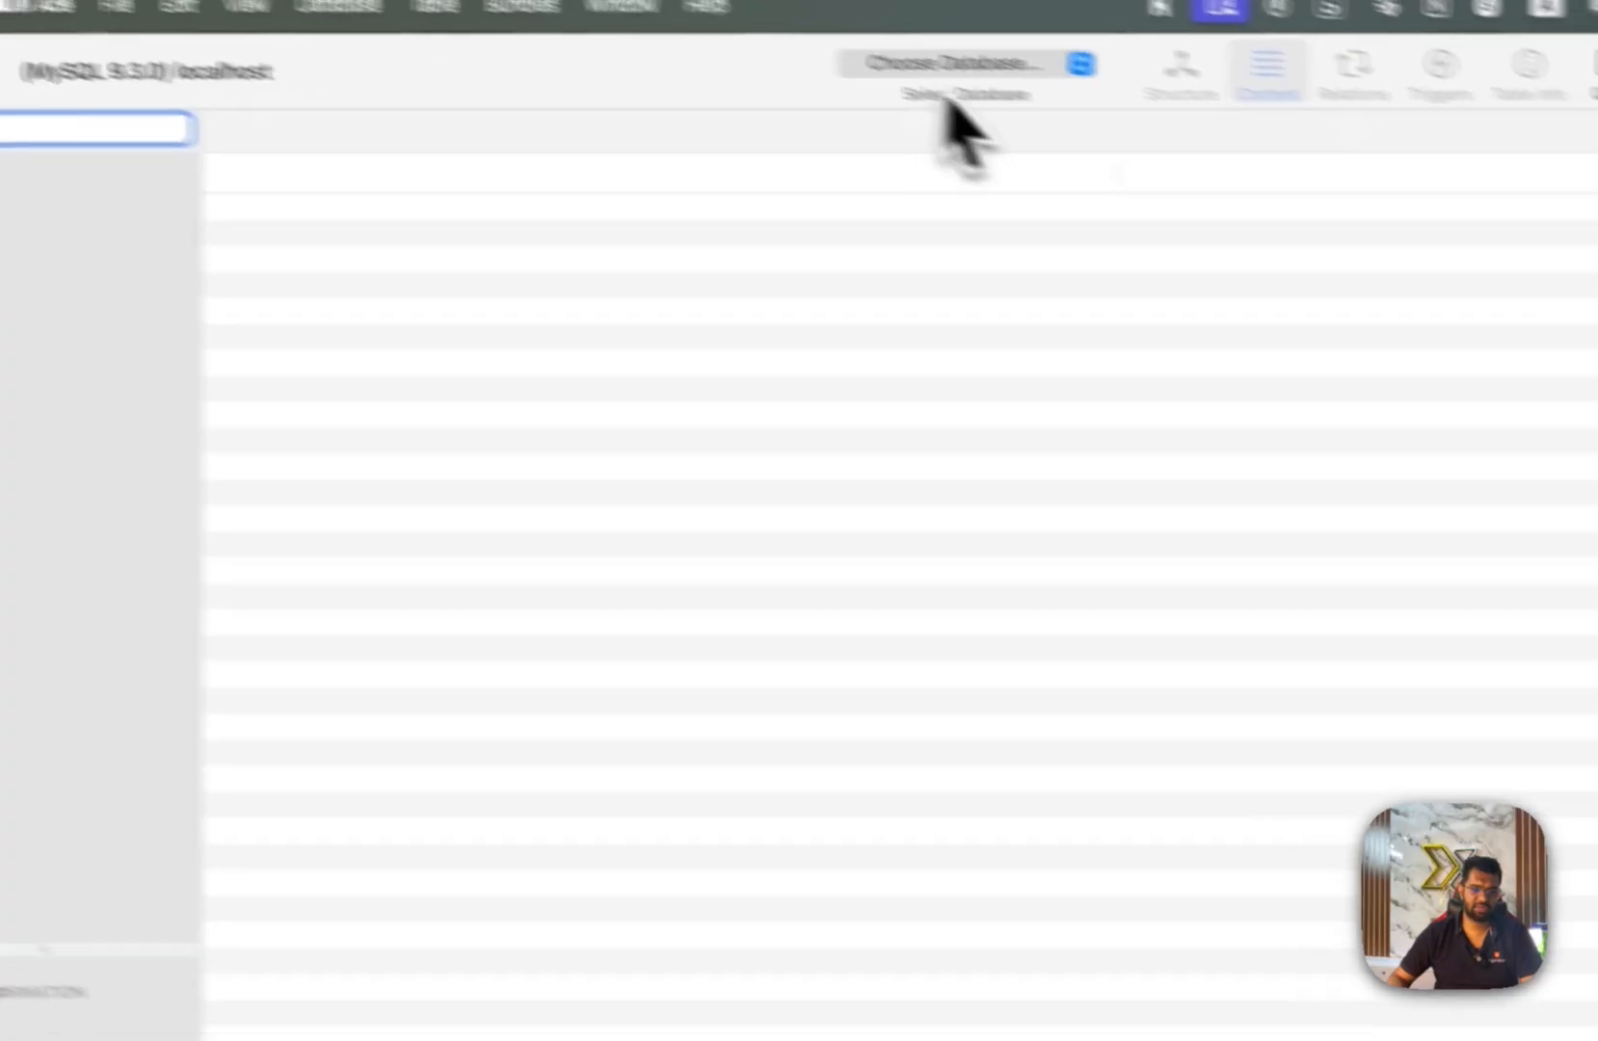
pyautogui.click(950, 68)
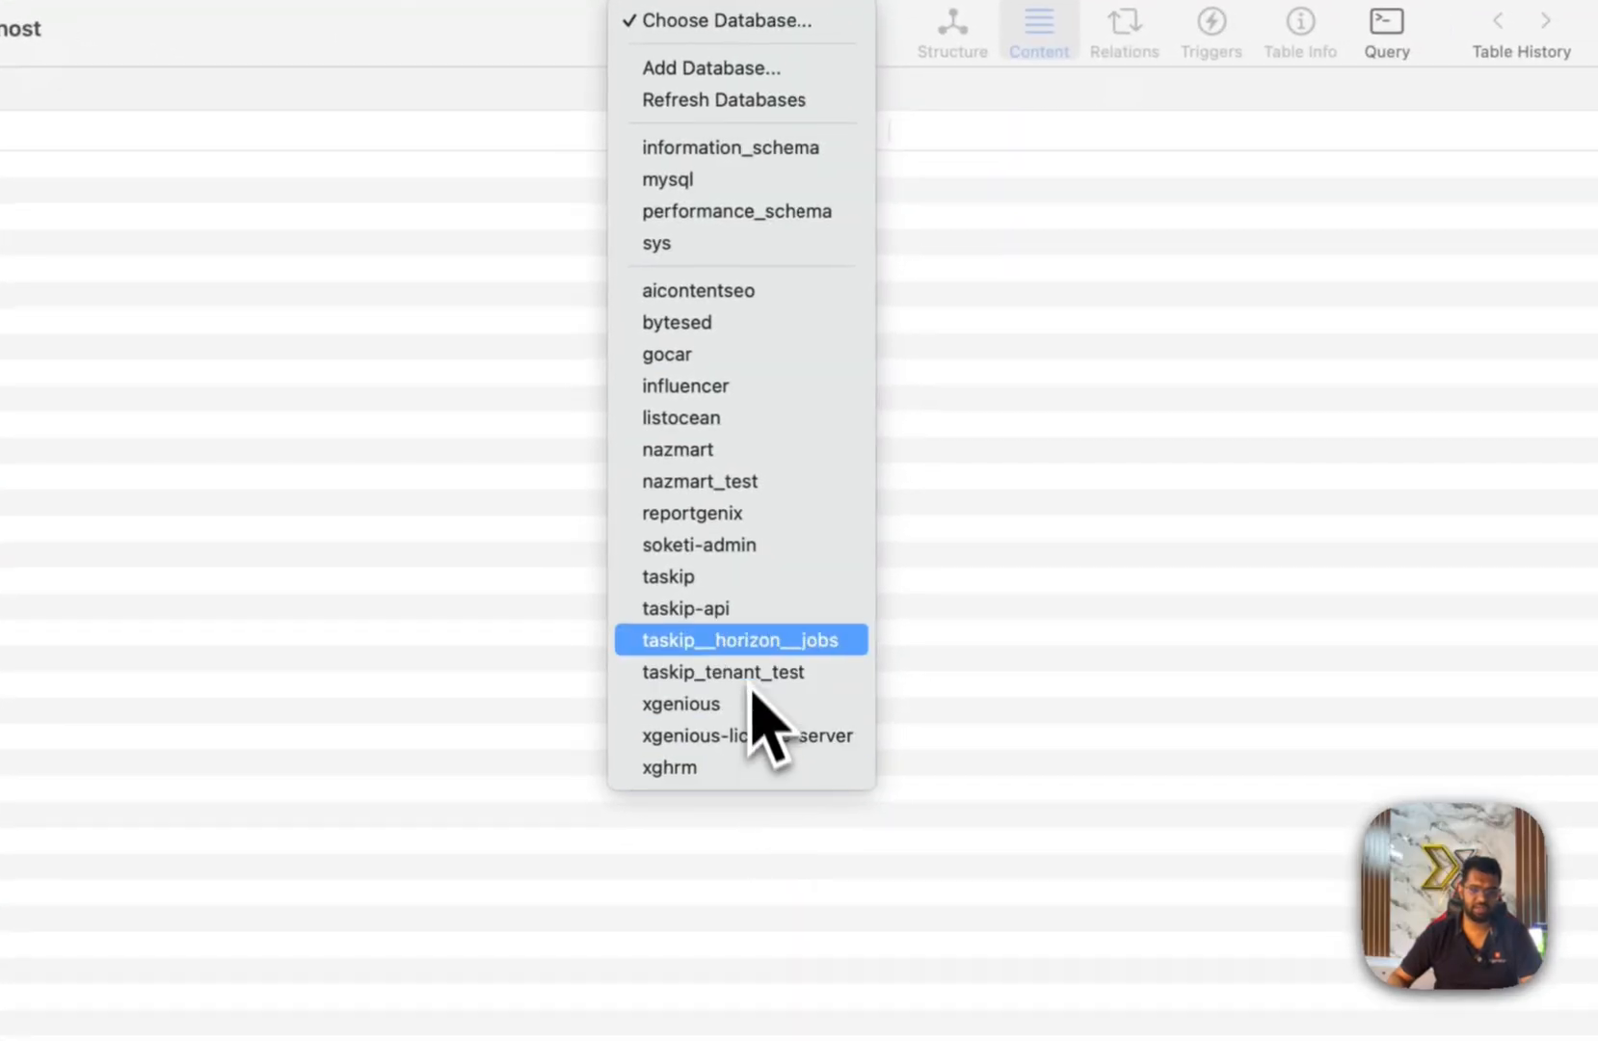
pyautogui.click(1046, 381)
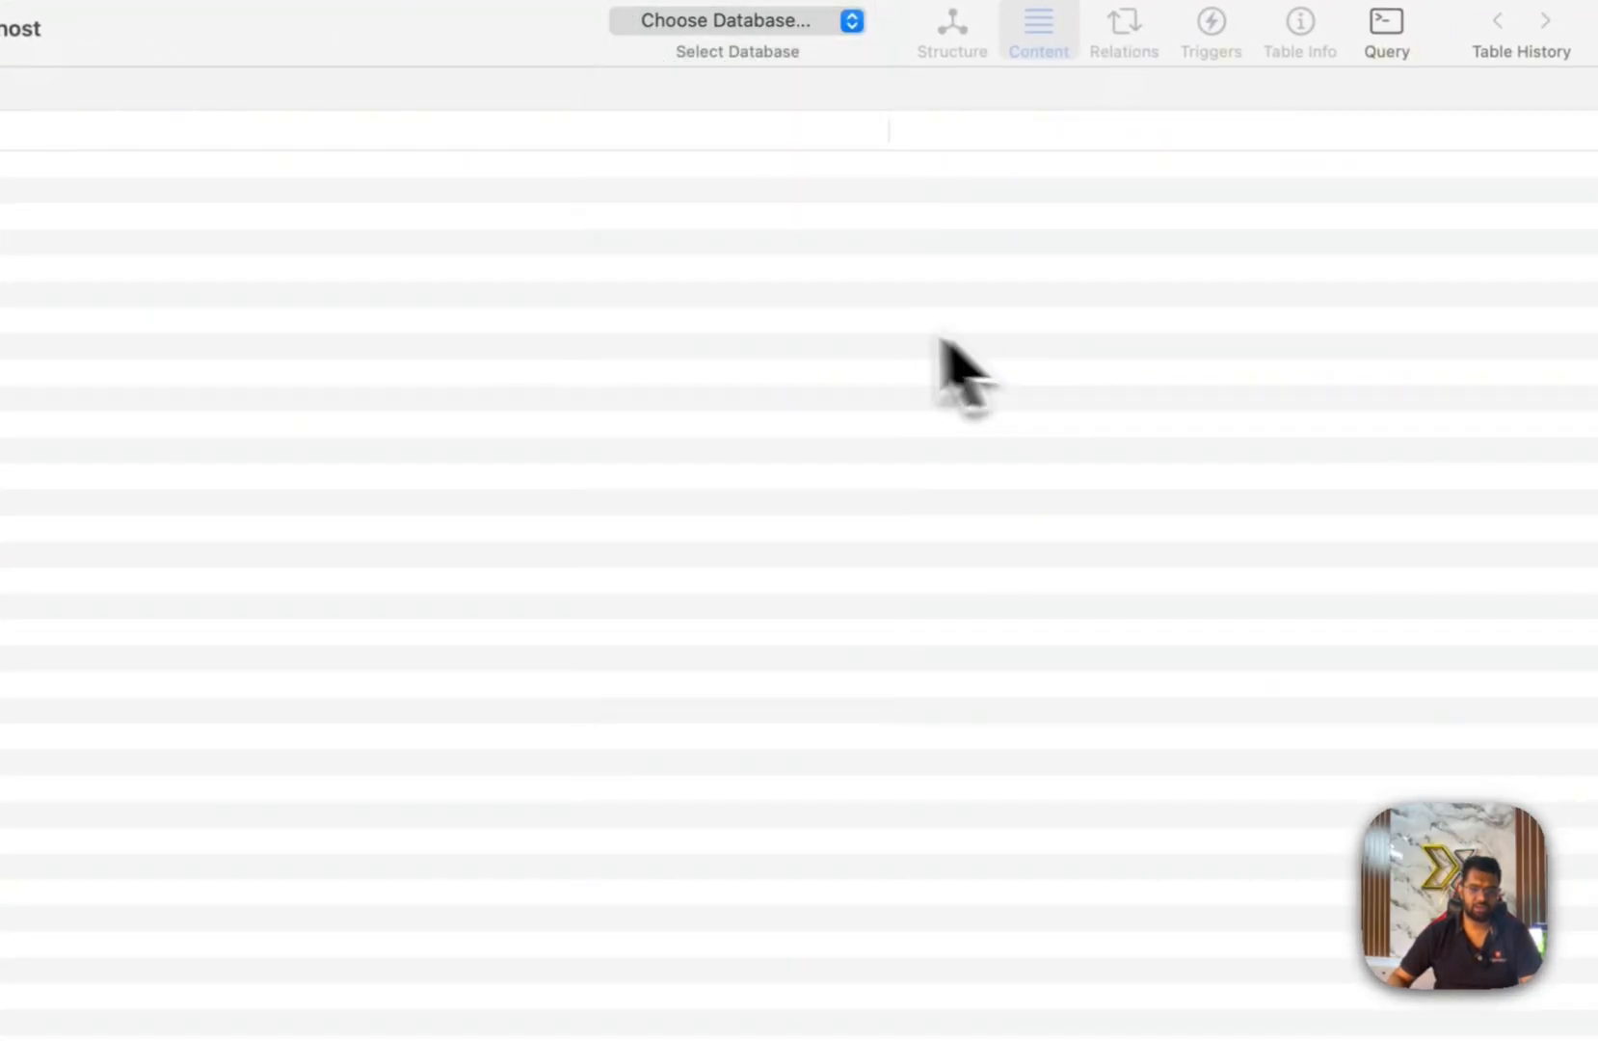
pyautogui.click(762, 23)
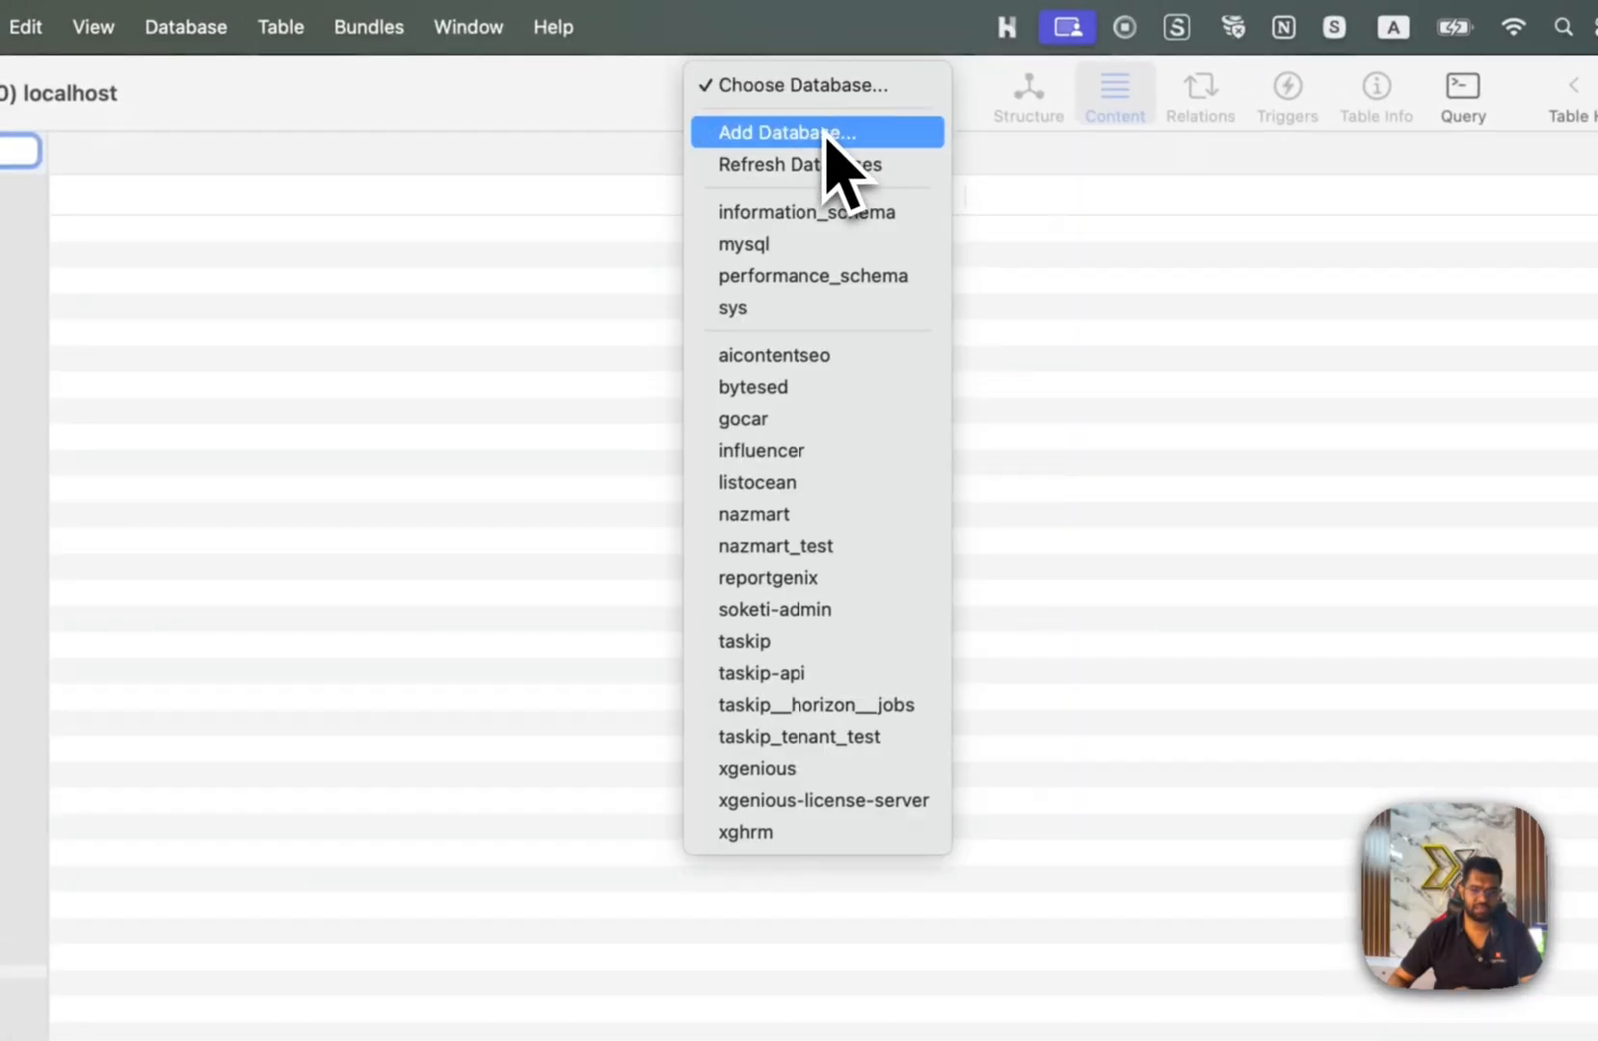
# Add a database named new_database with default encoding, then switch to Chrome.
pyautogui.click(818, 138)
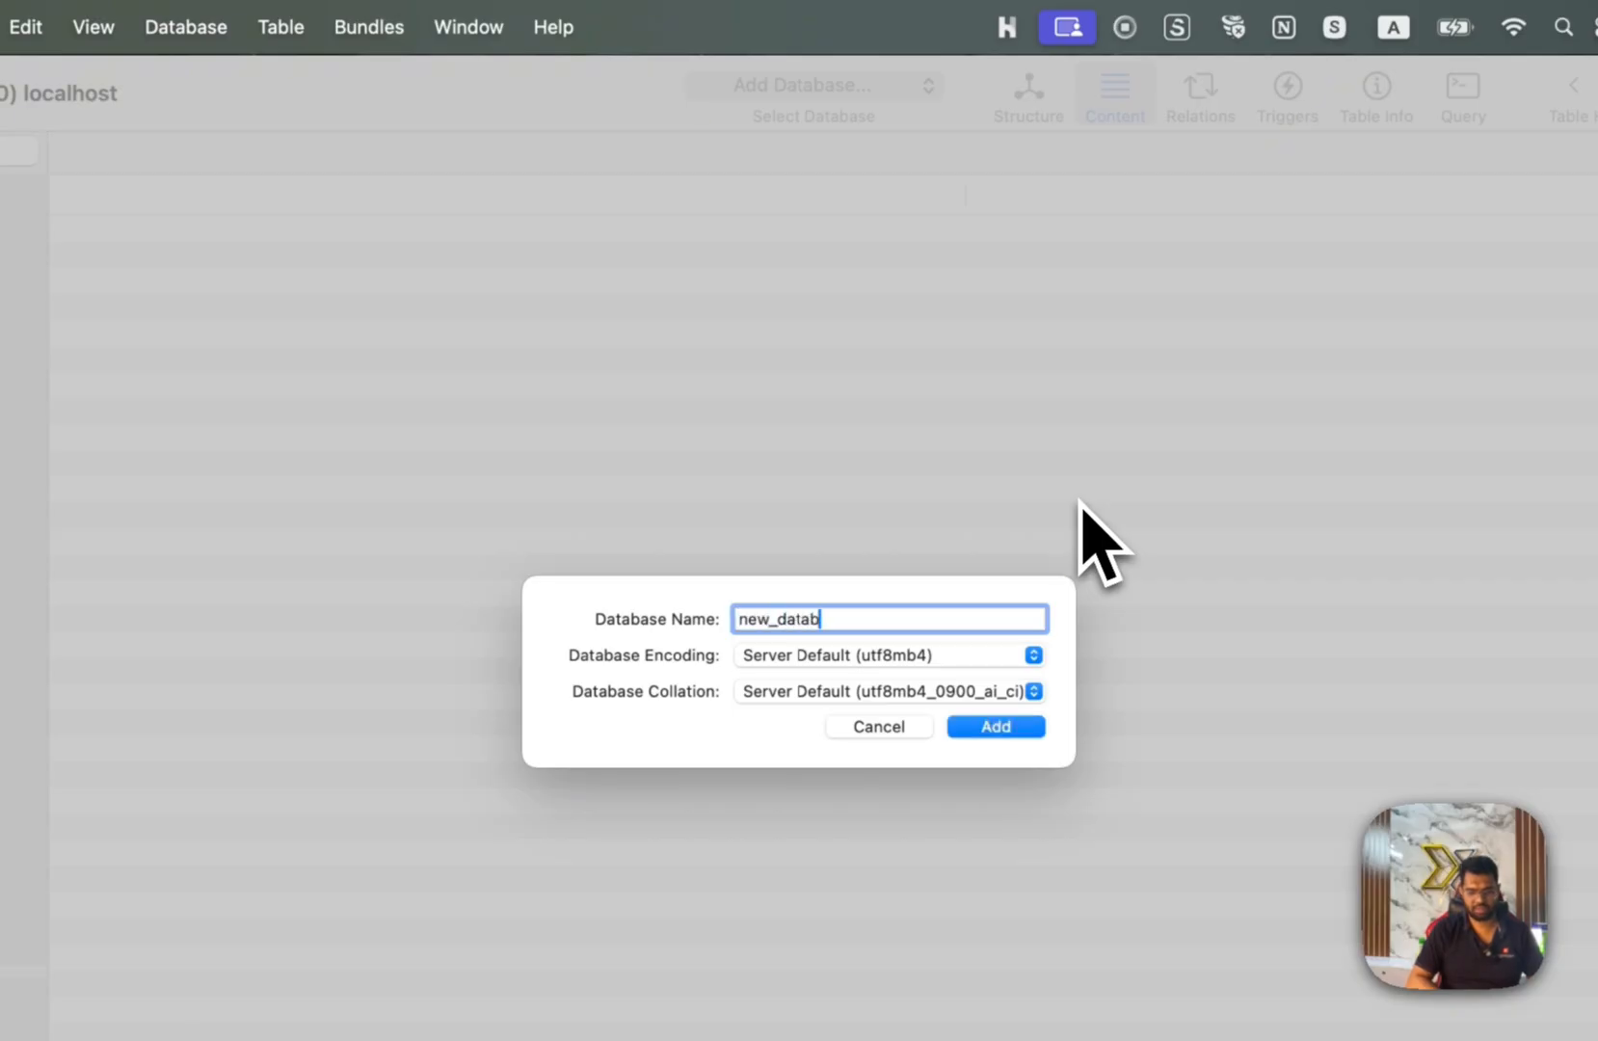
pyautogui.moveTo(874, 616); pyautogui.dragTo(592, 602)
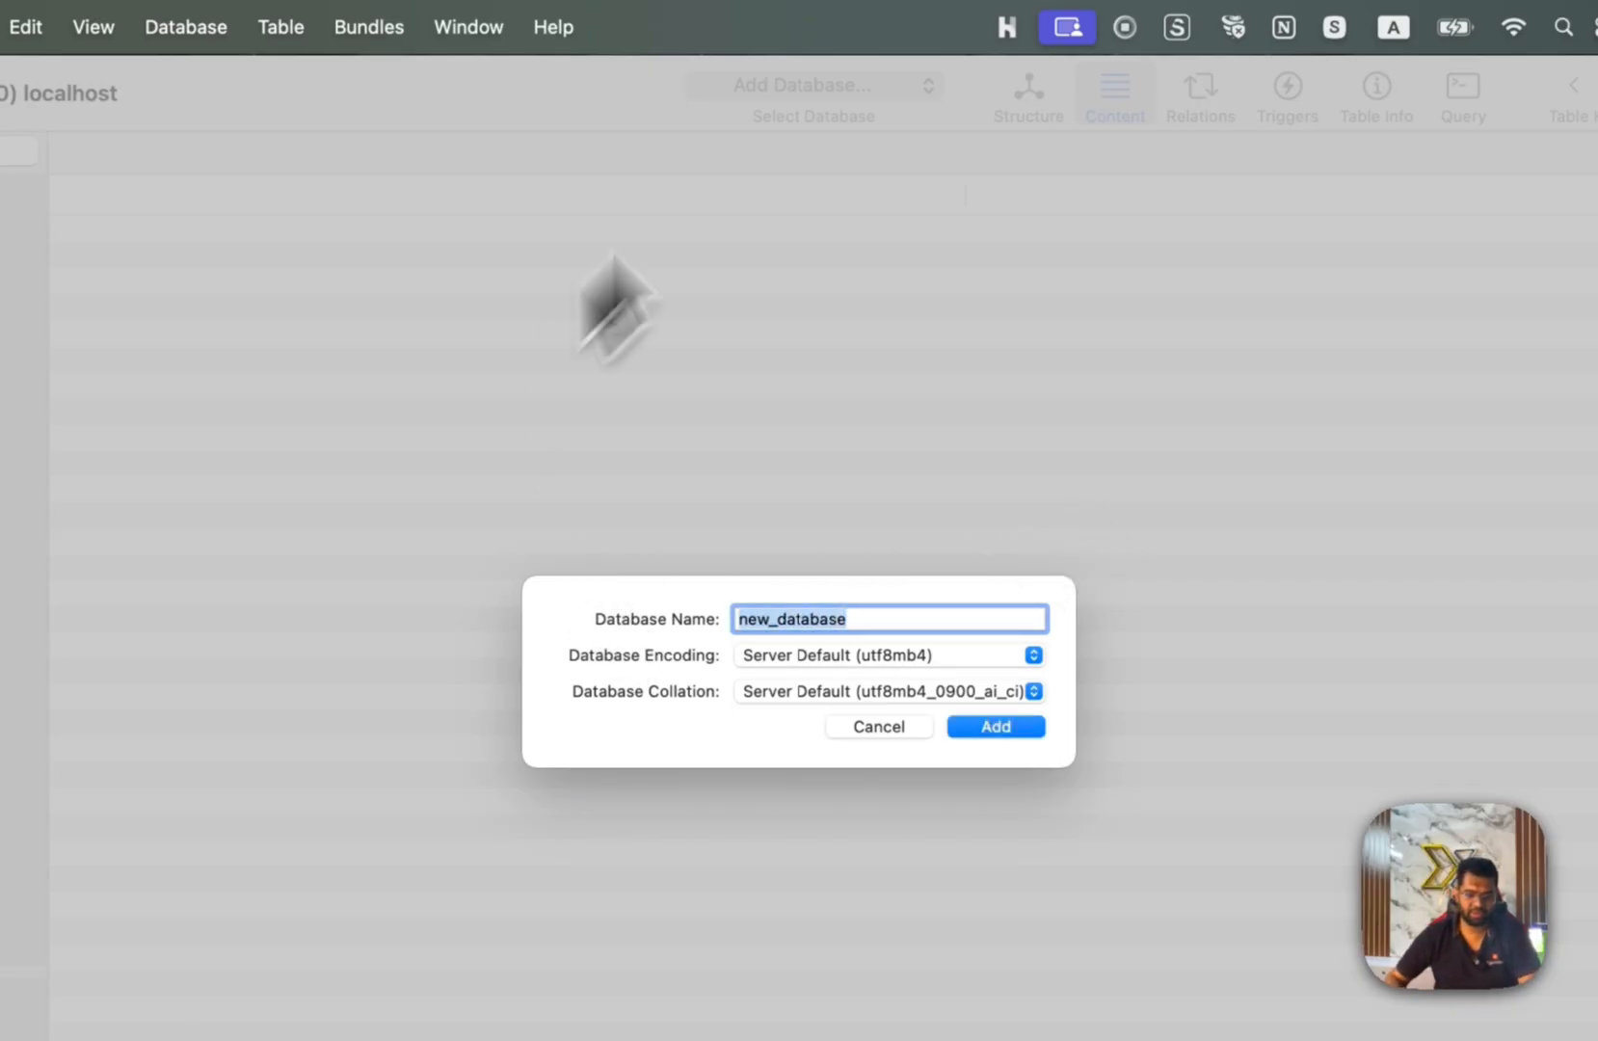
pyautogui.click(996, 726)
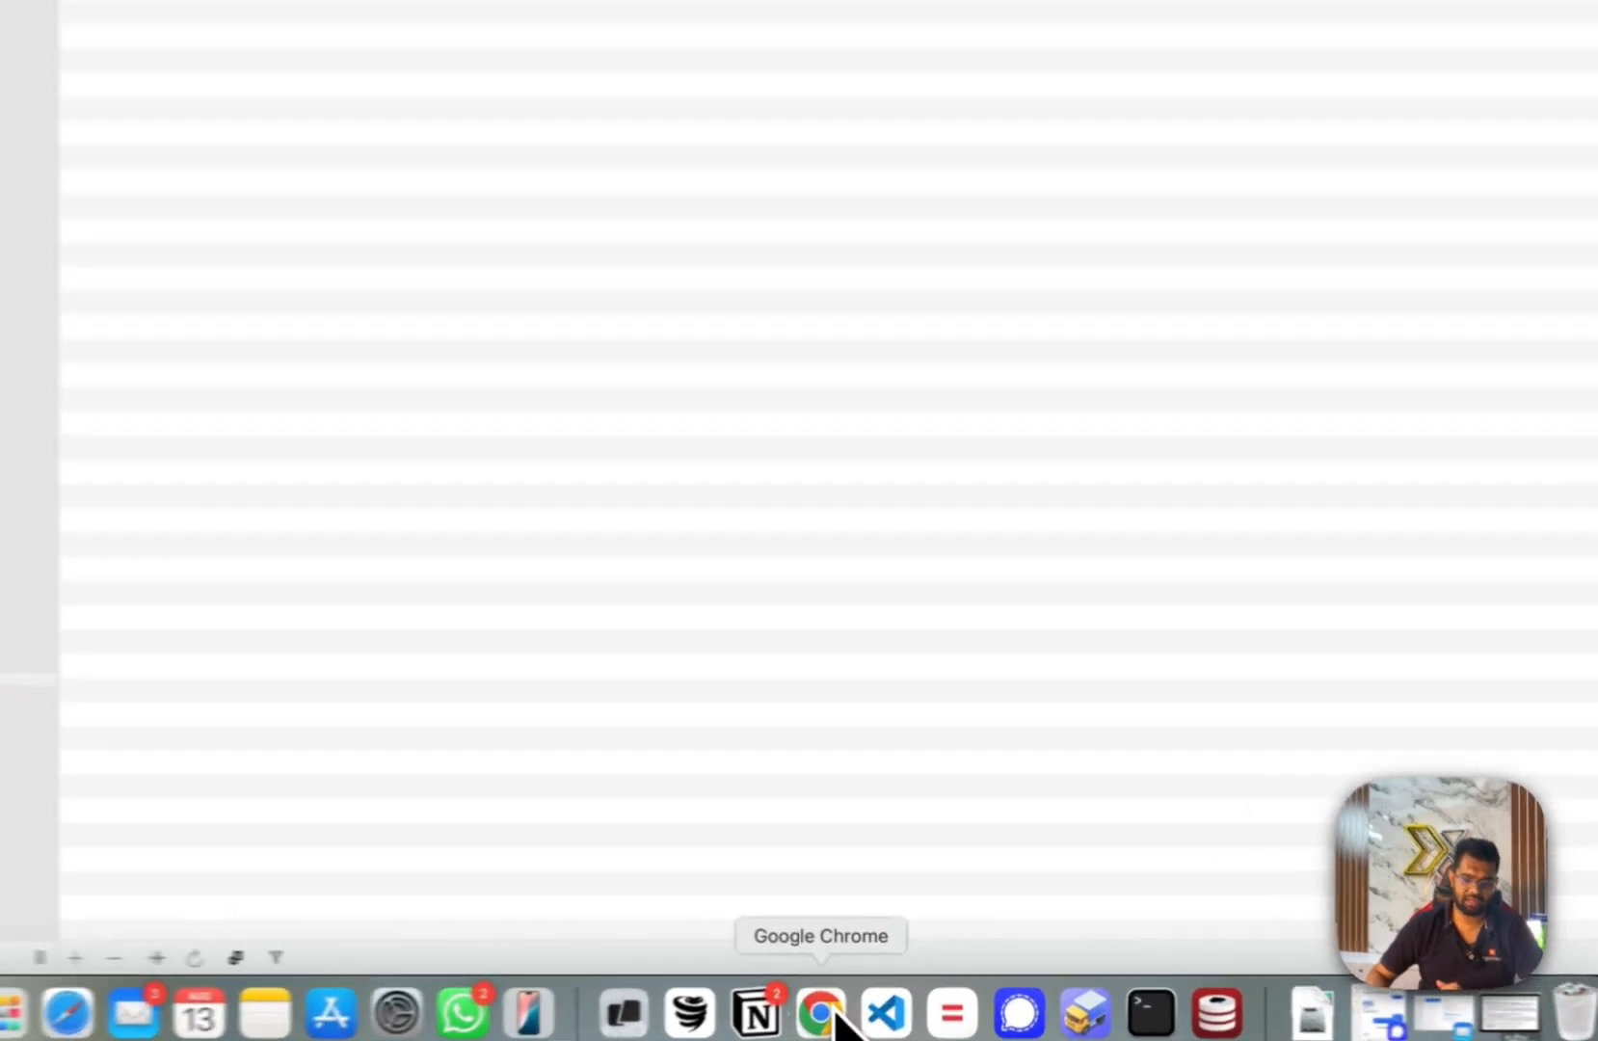
pyautogui.click(858, 1005)
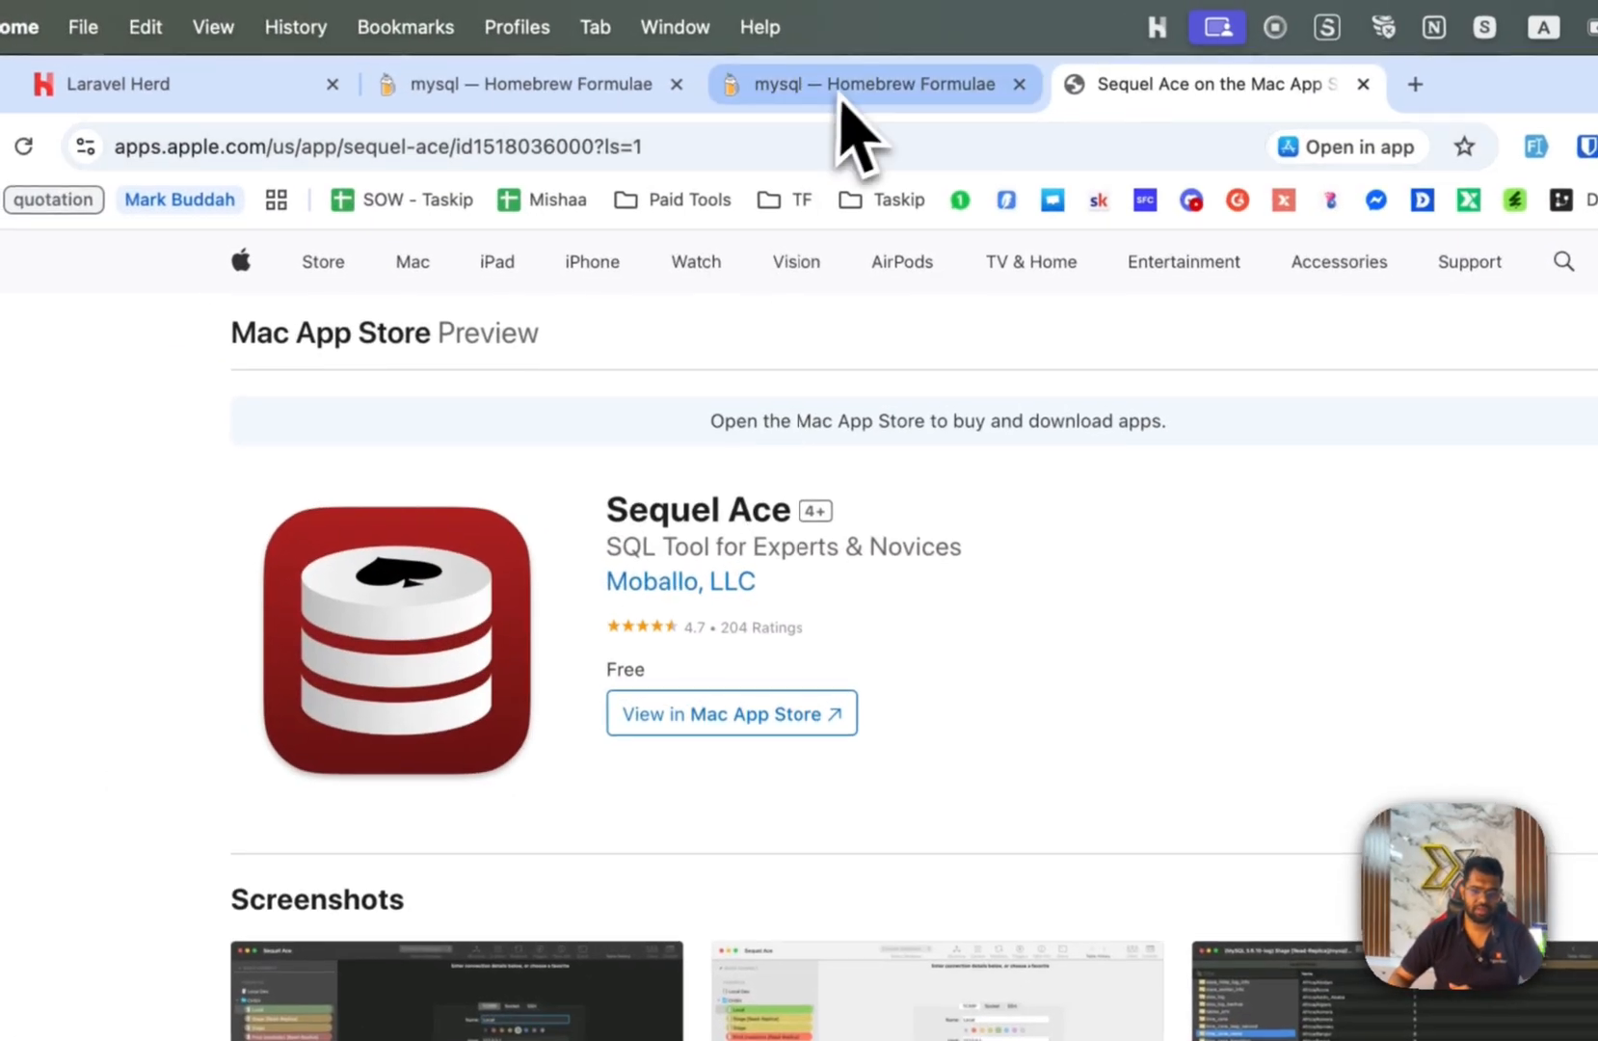
# Open Laravel Herd's settings from the menu bar and view the available PHP versions.
pyautogui.click(275, 92)
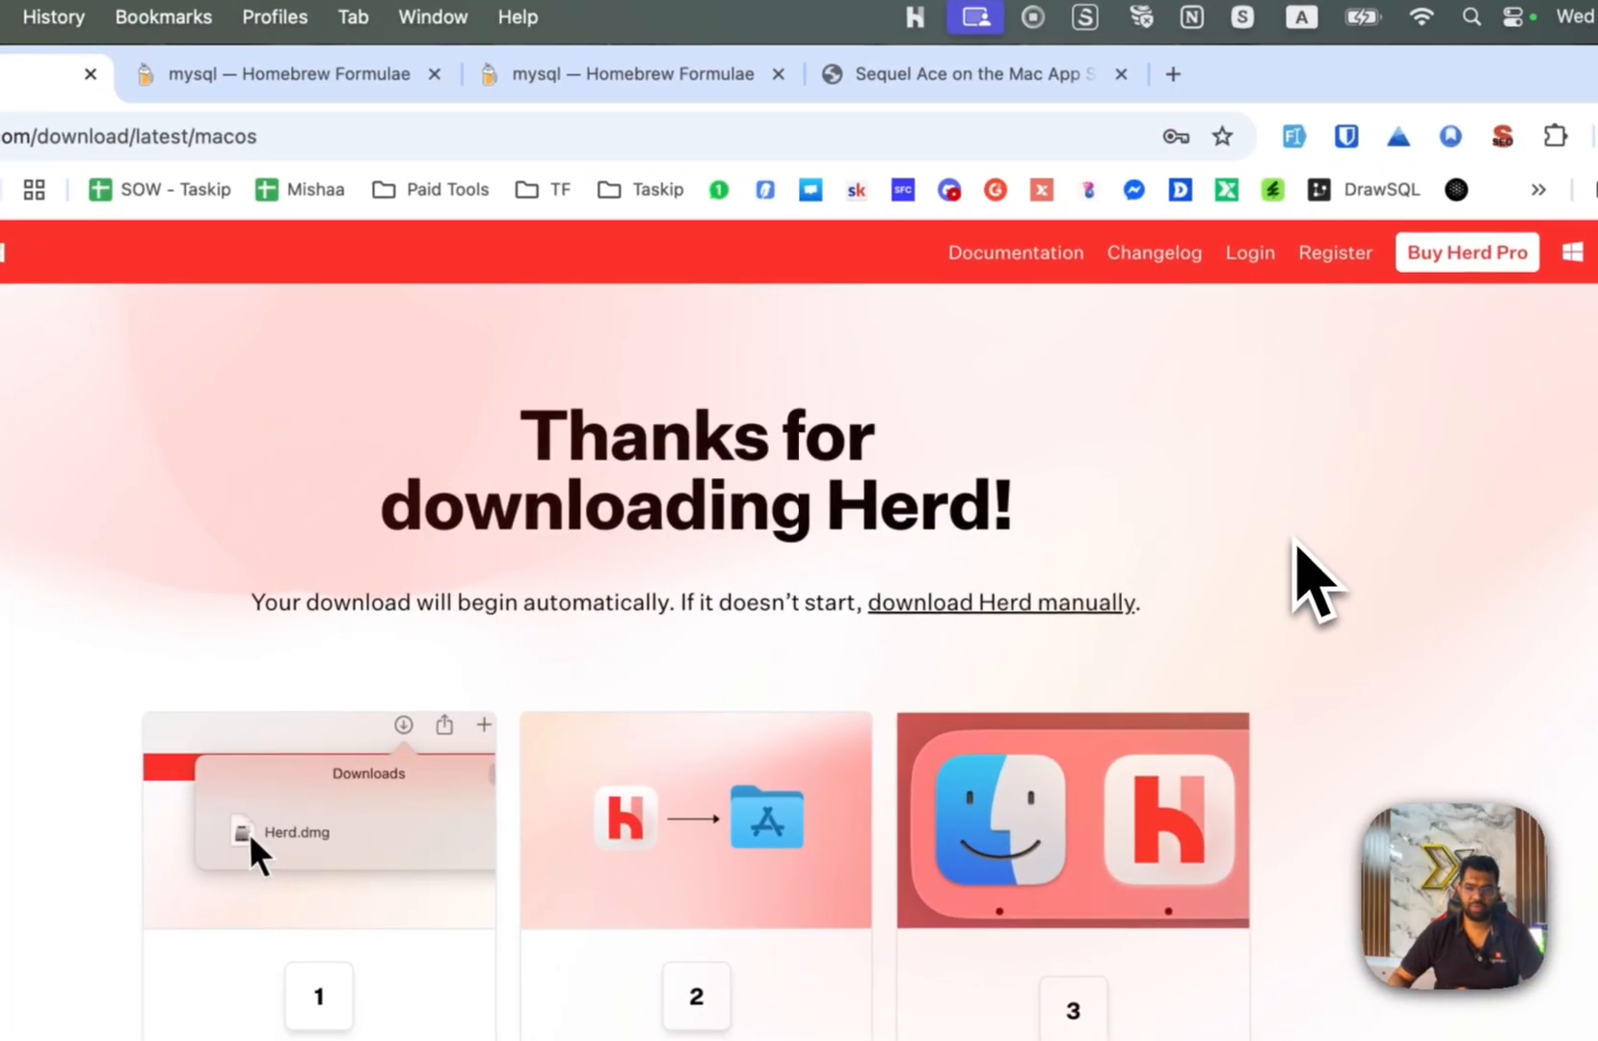
pyautogui.click(914, 17)
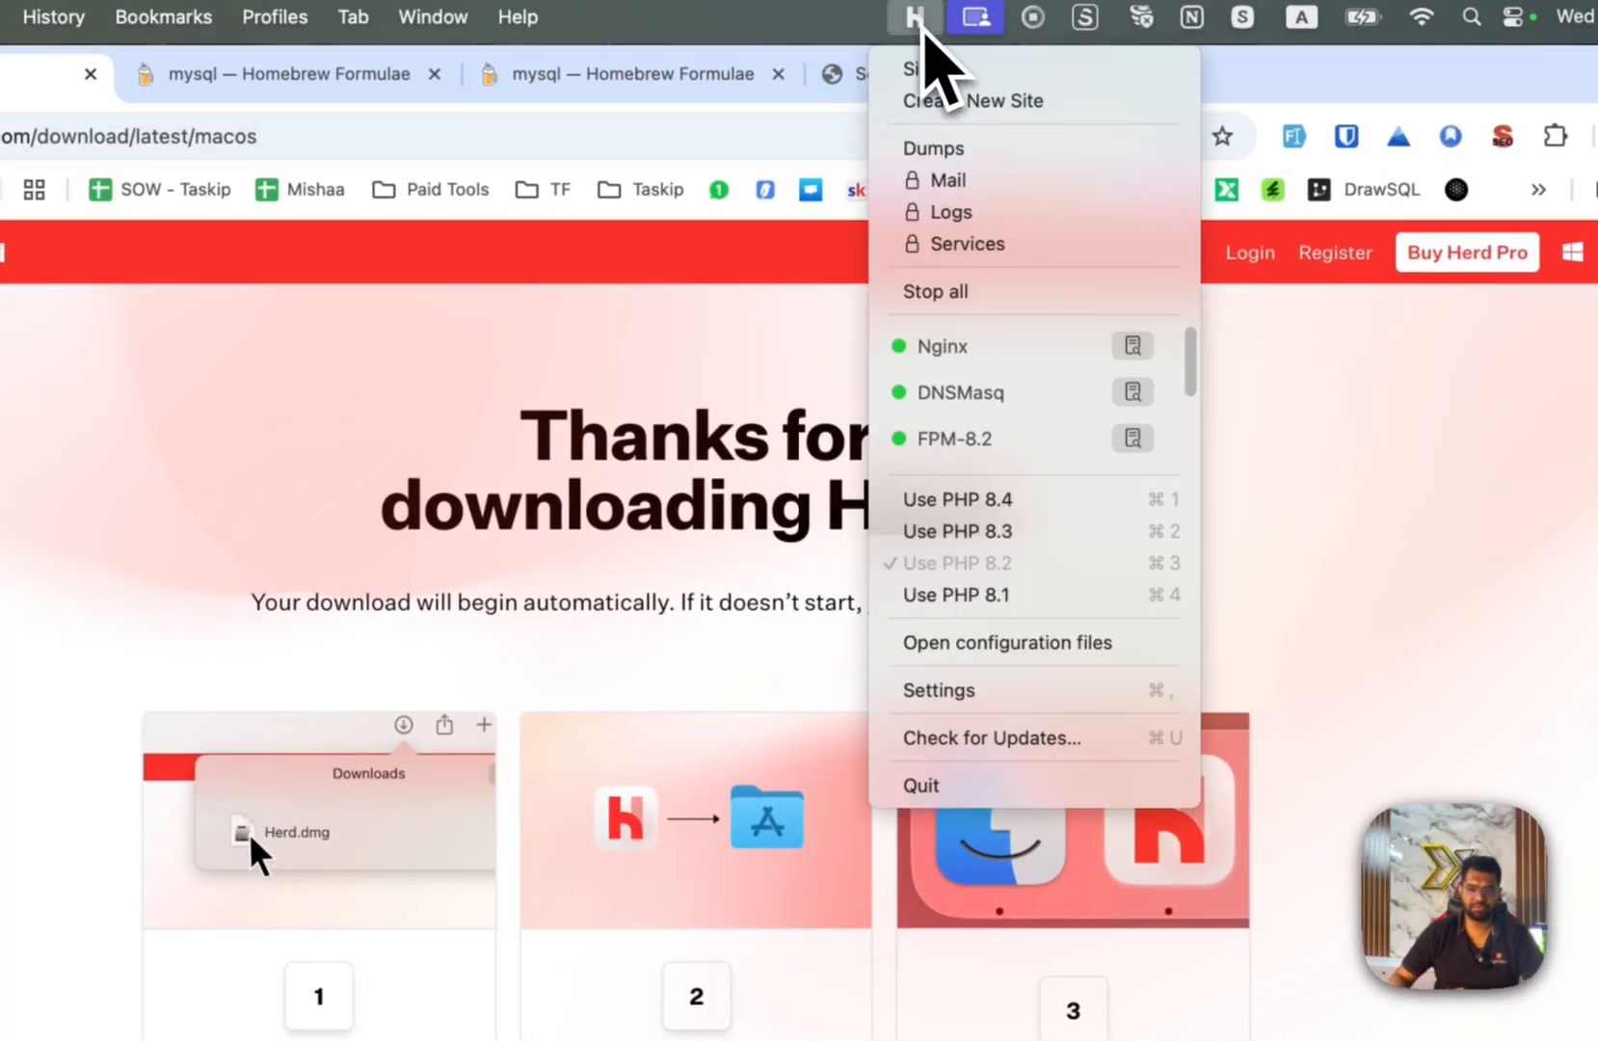
pyautogui.click(979, 690)
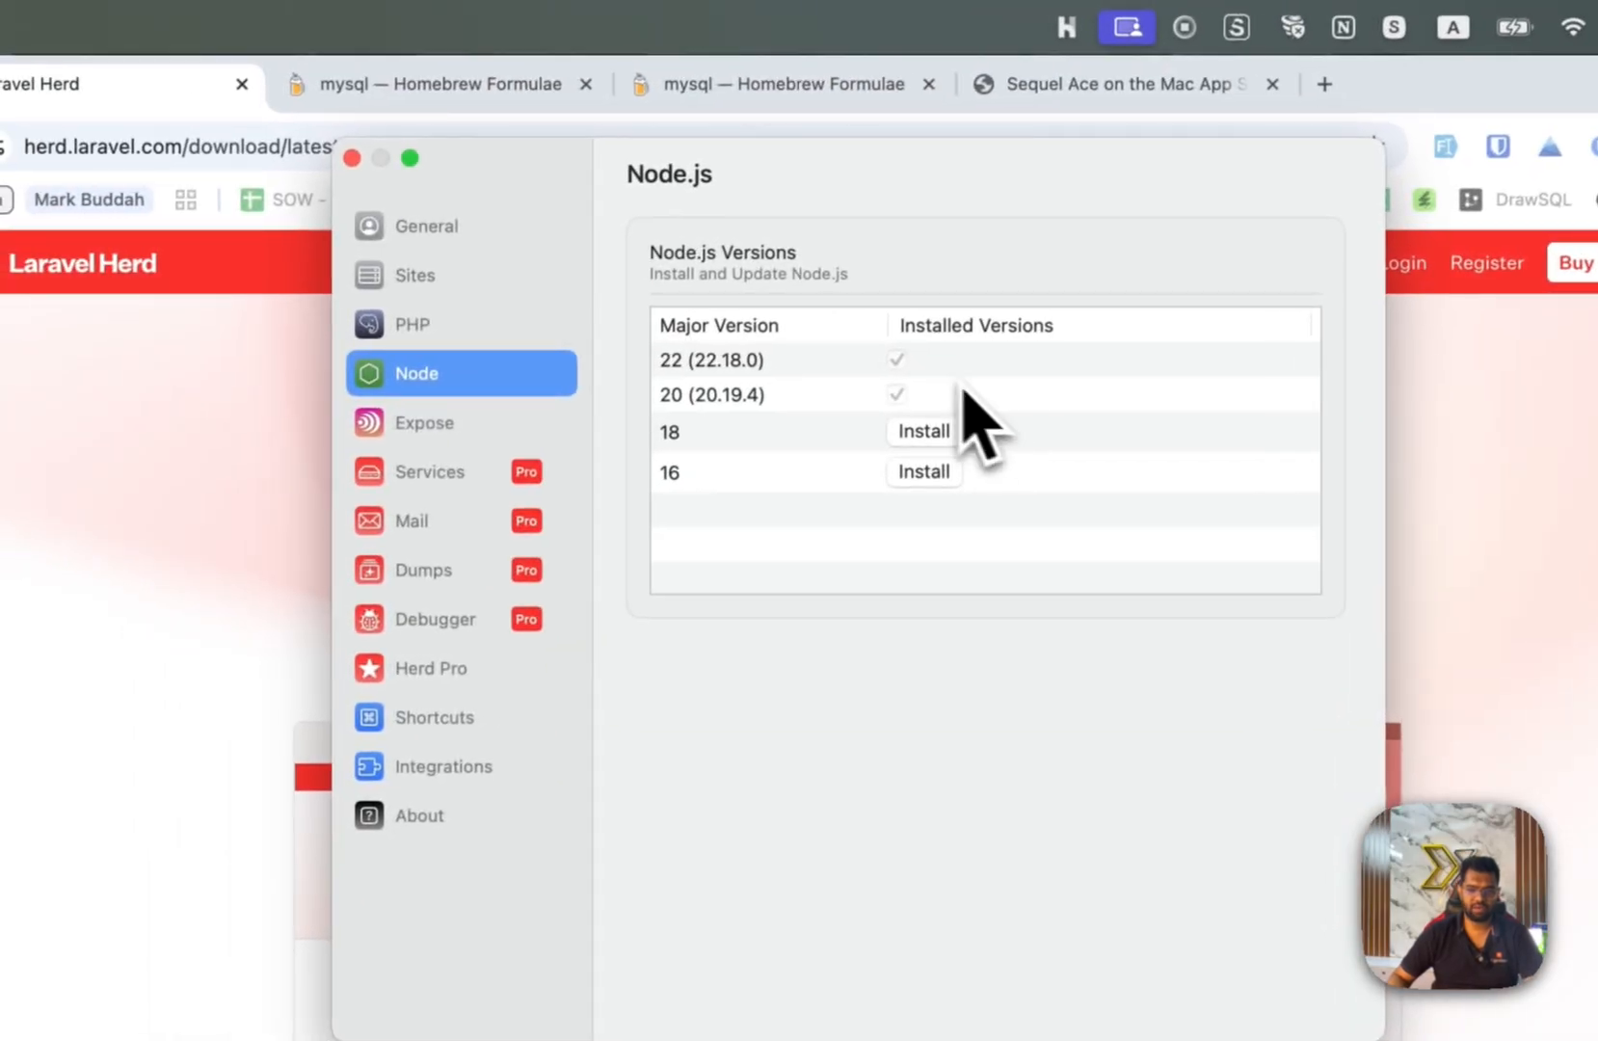
pyautogui.click(412, 326)
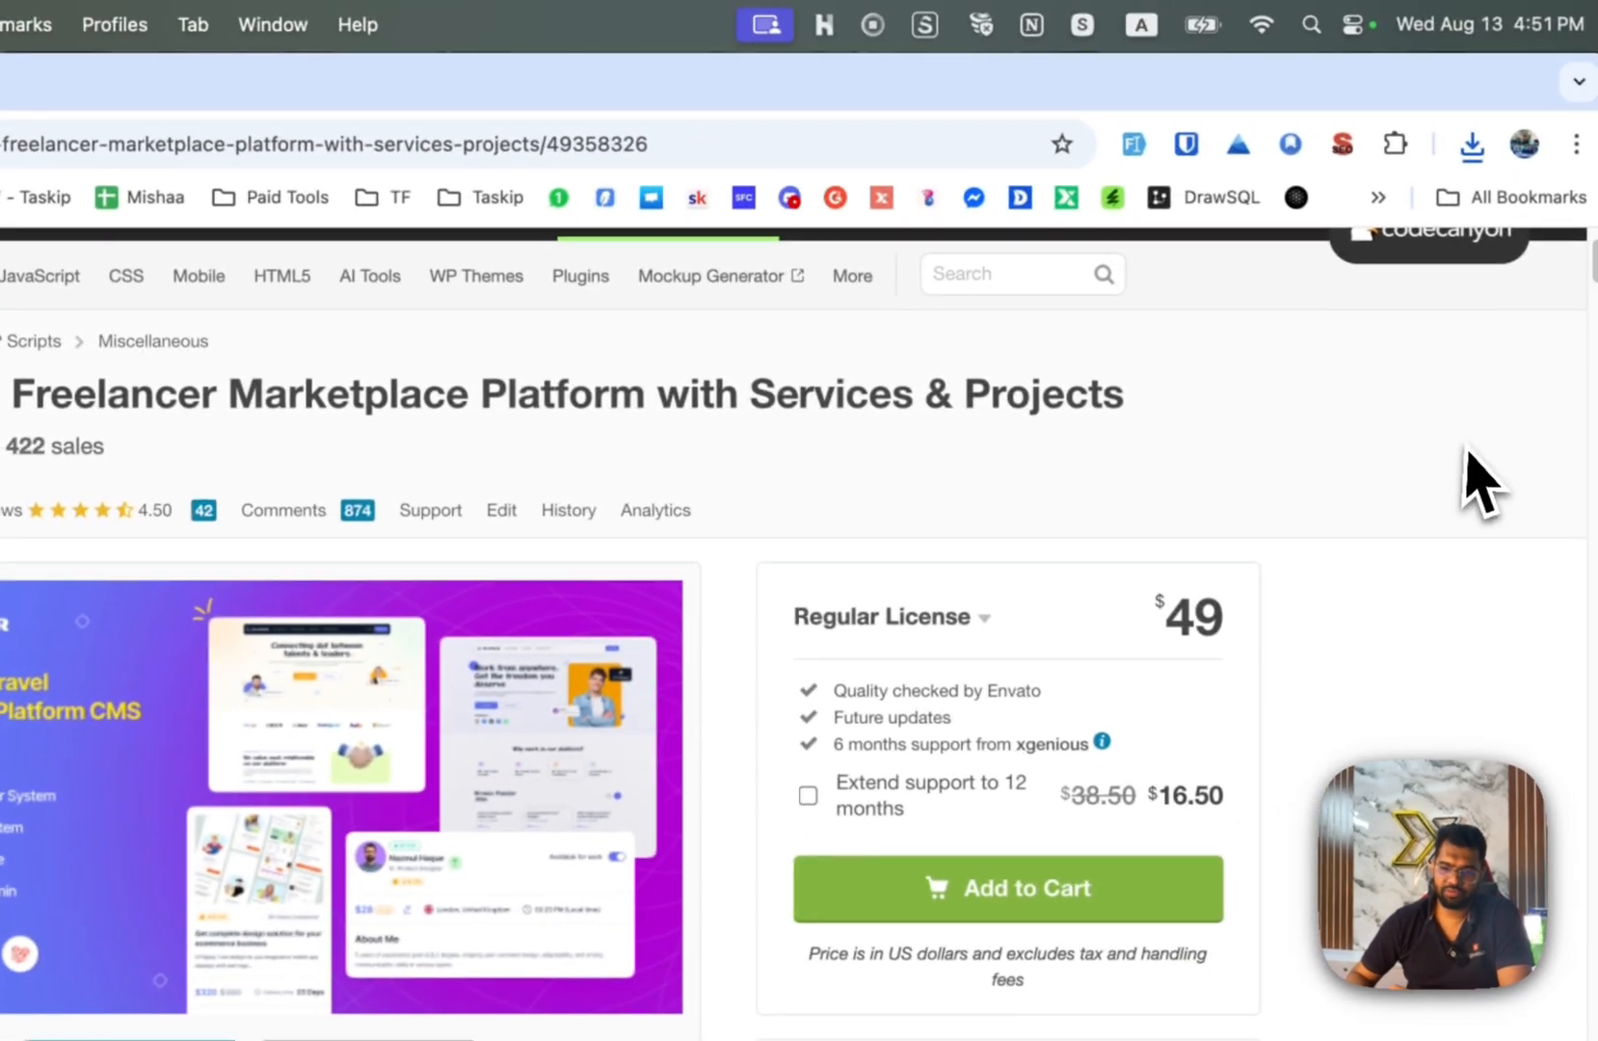
# Show the downloaded Xilancer zip in Finder, extract it and open the extracted folder.
pyautogui.click(1472, 147)
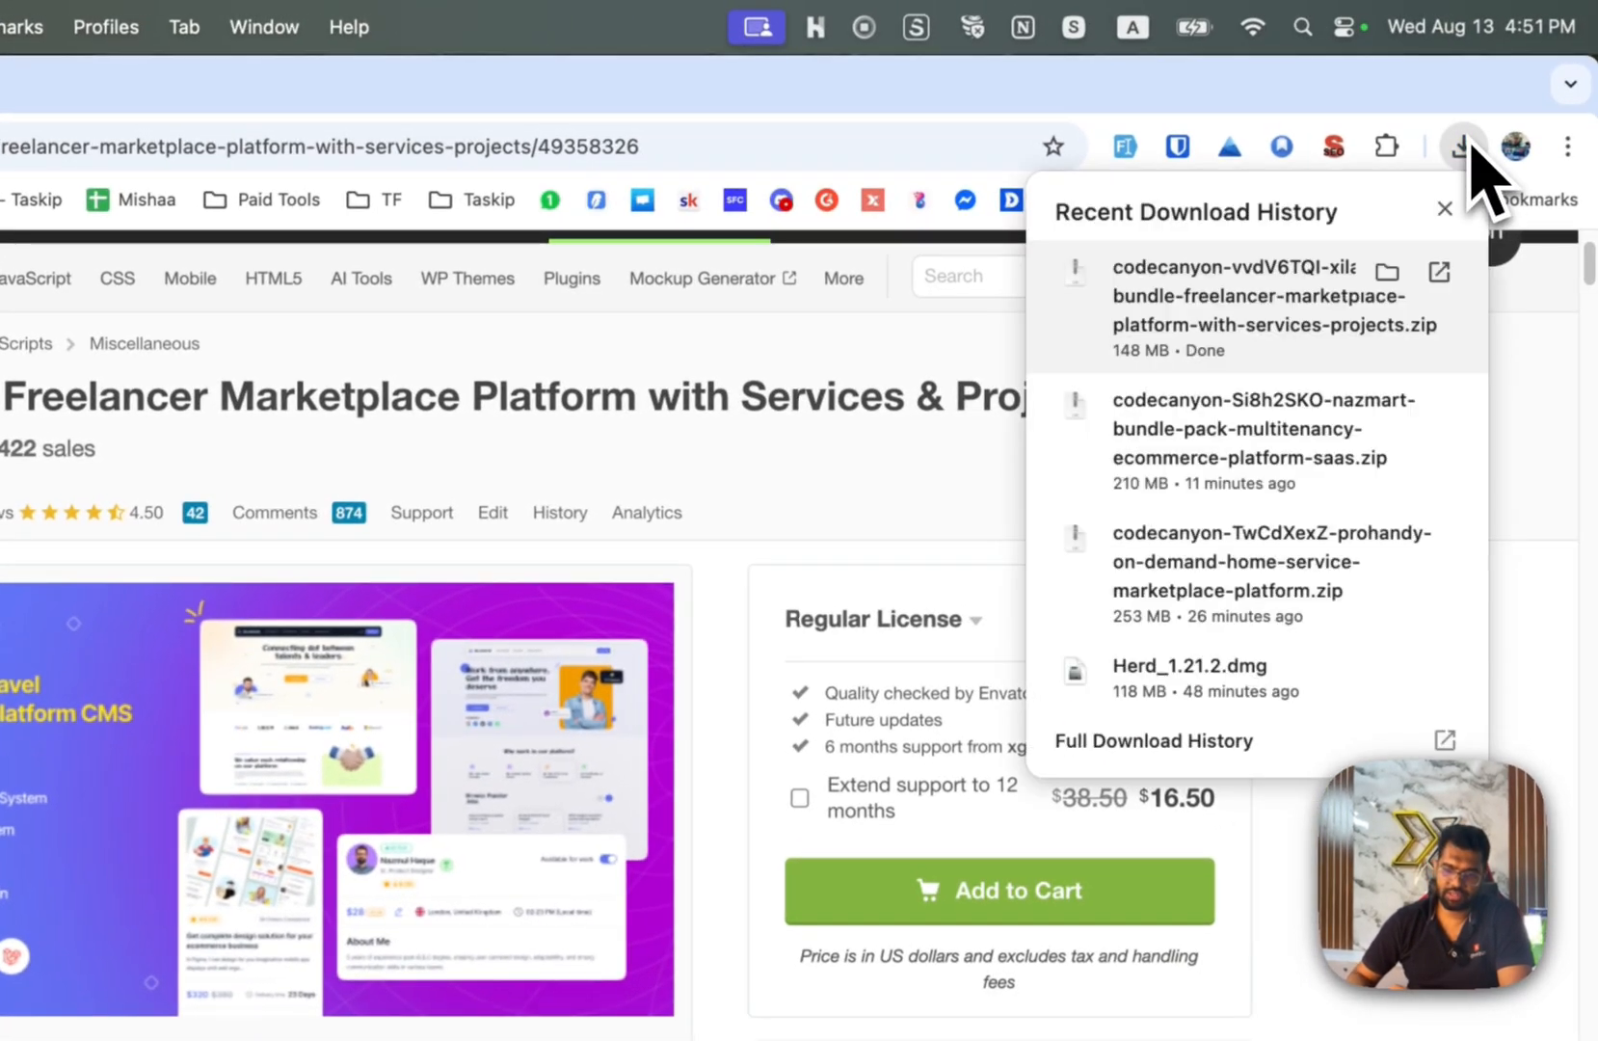
pyautogui.click(1388, 272)
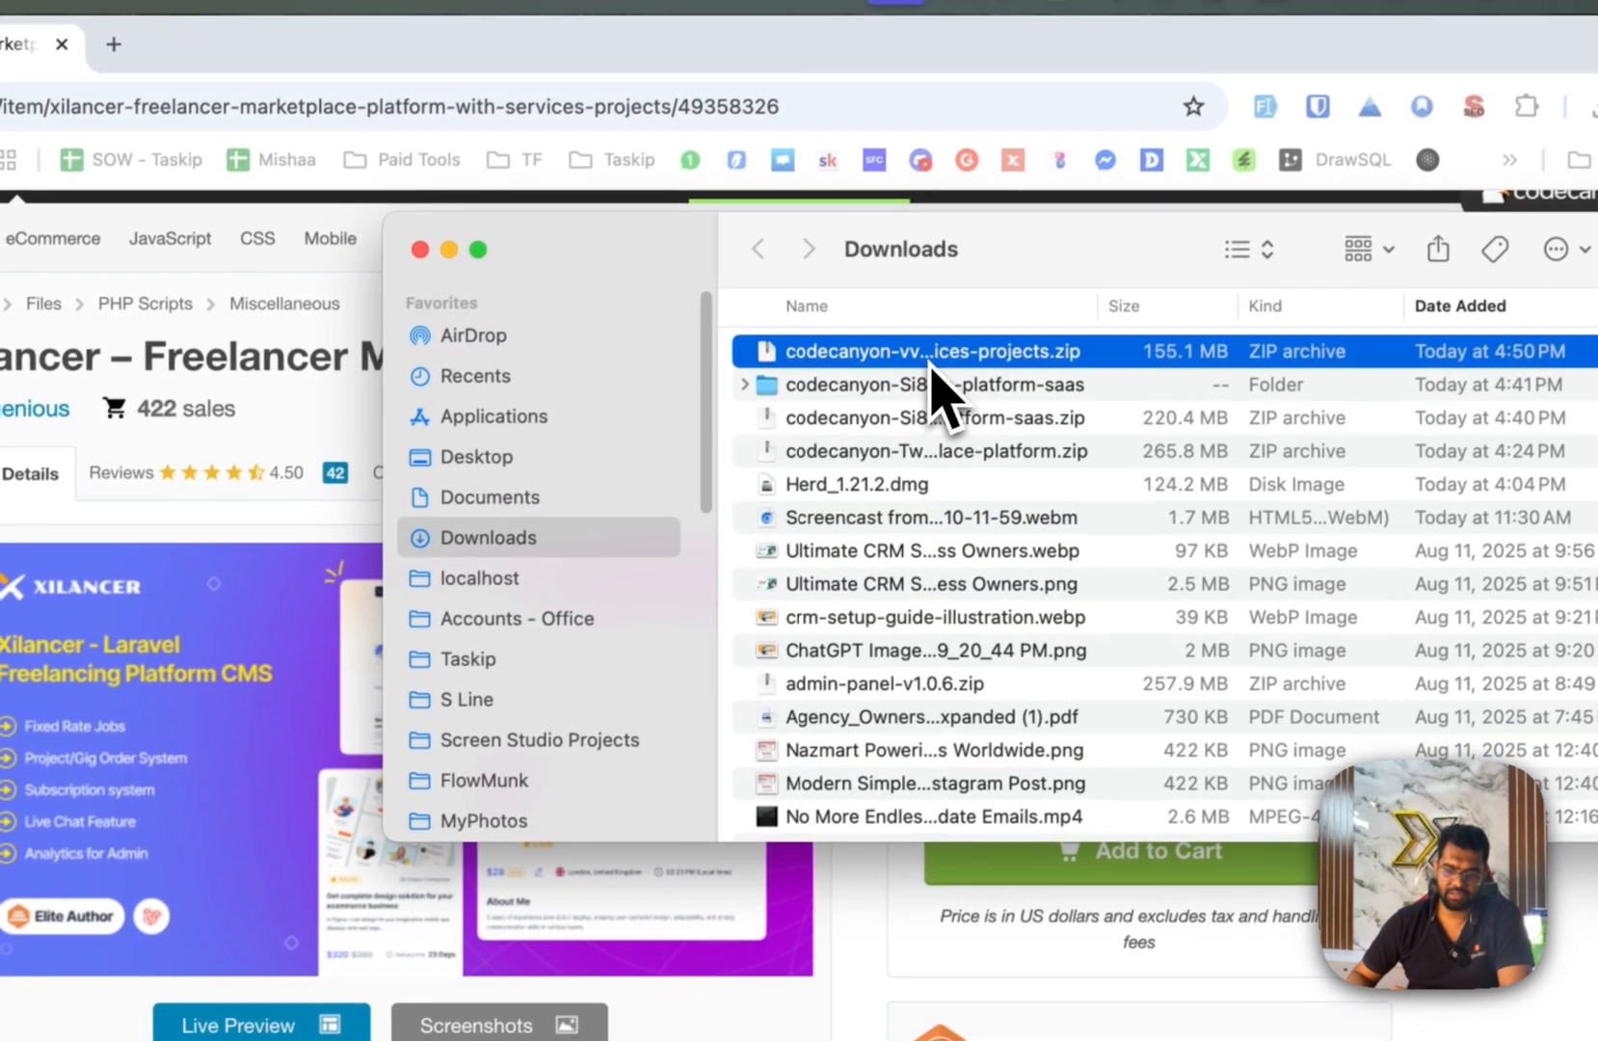
pyautogui.doubleClick(791, 403)
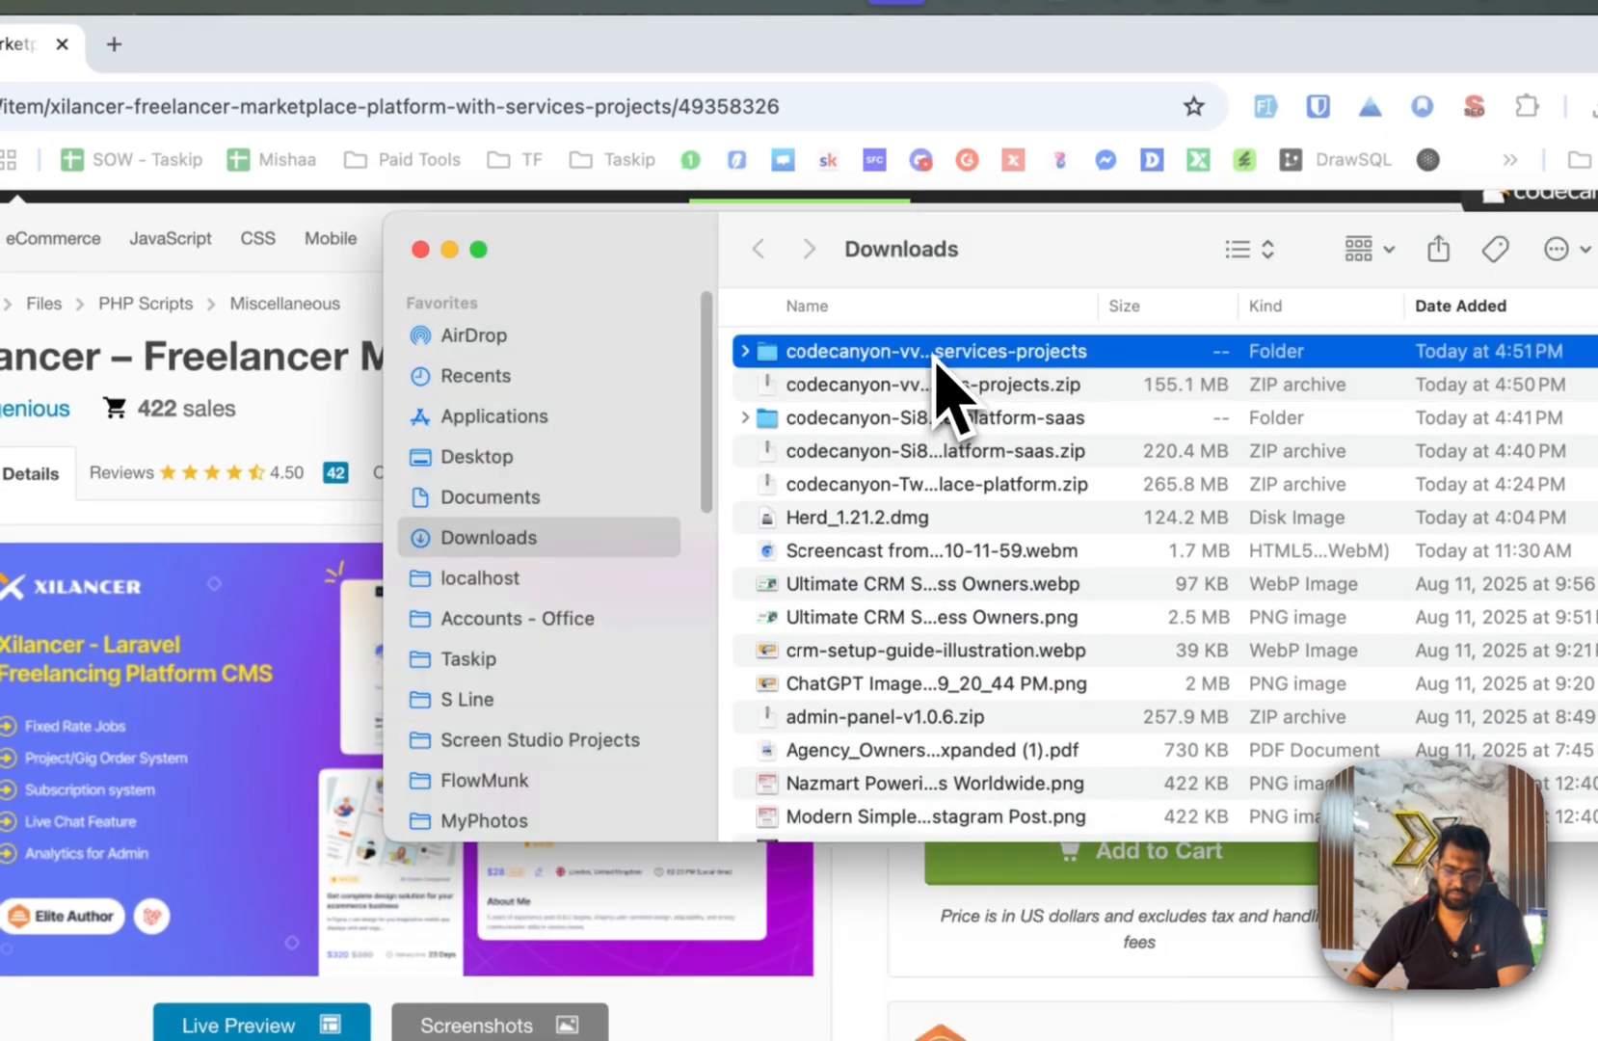
pyautogui.doubleClick(937, 357)
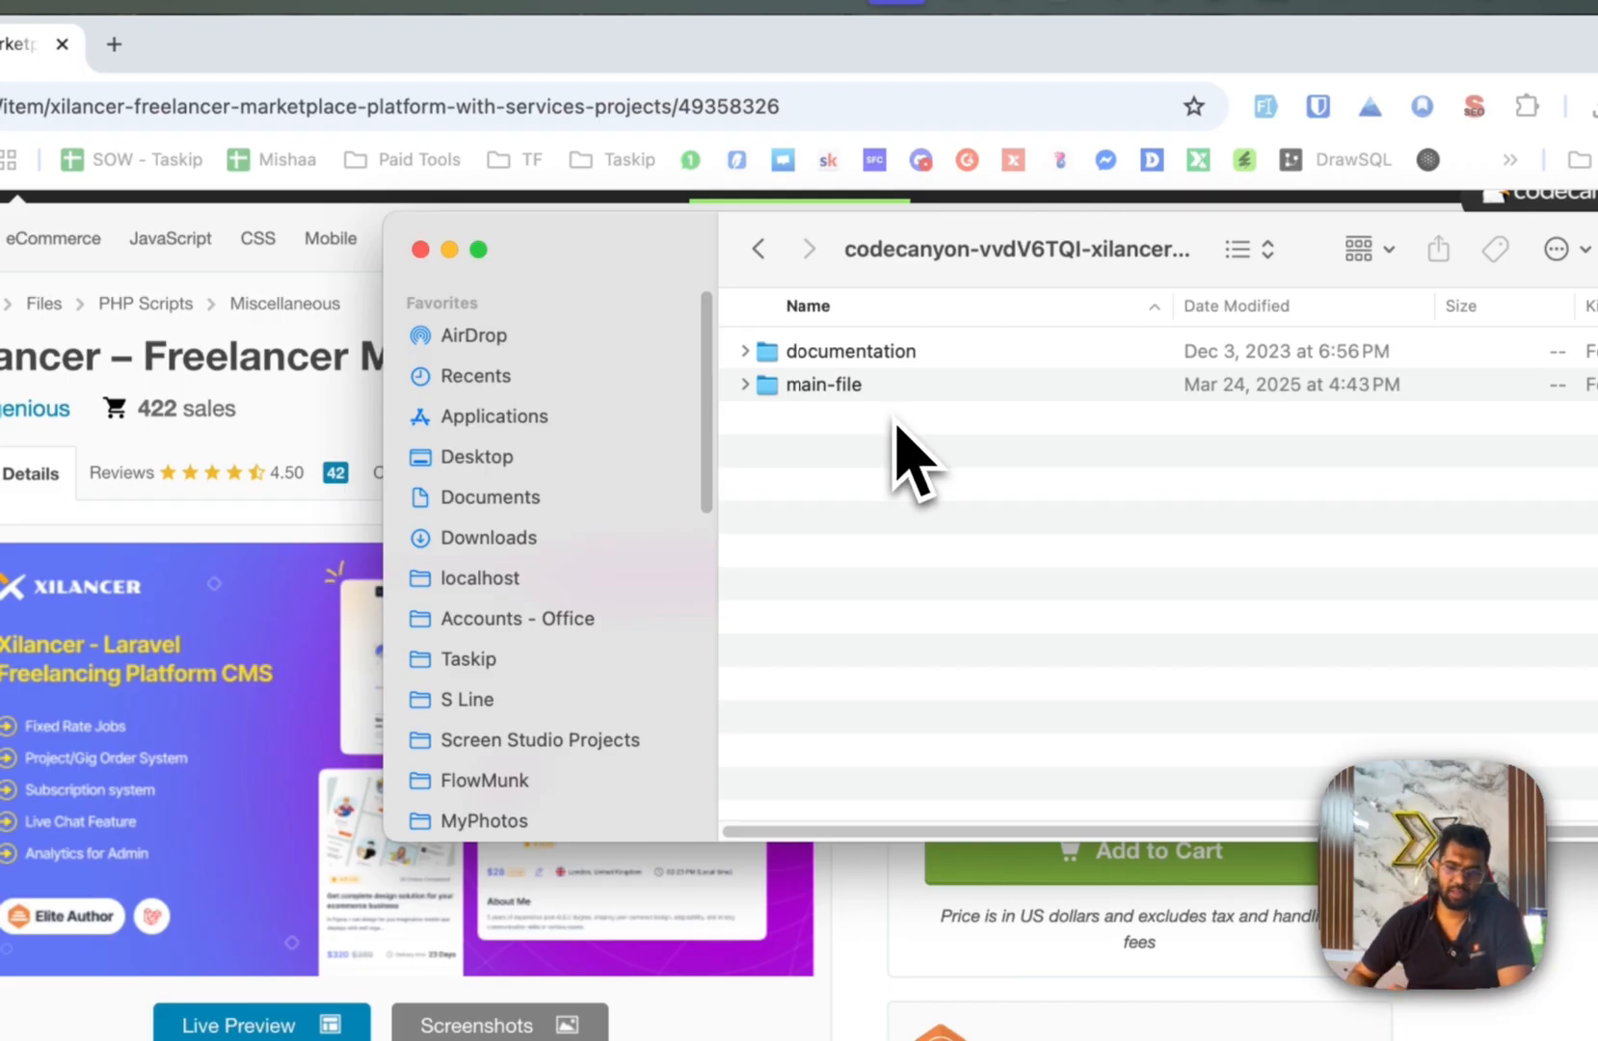
# Expand documentation and main-file to reveal index.html and xilancer-bundle-v3.3.0.zip.
pyautogui.click(744, 350)
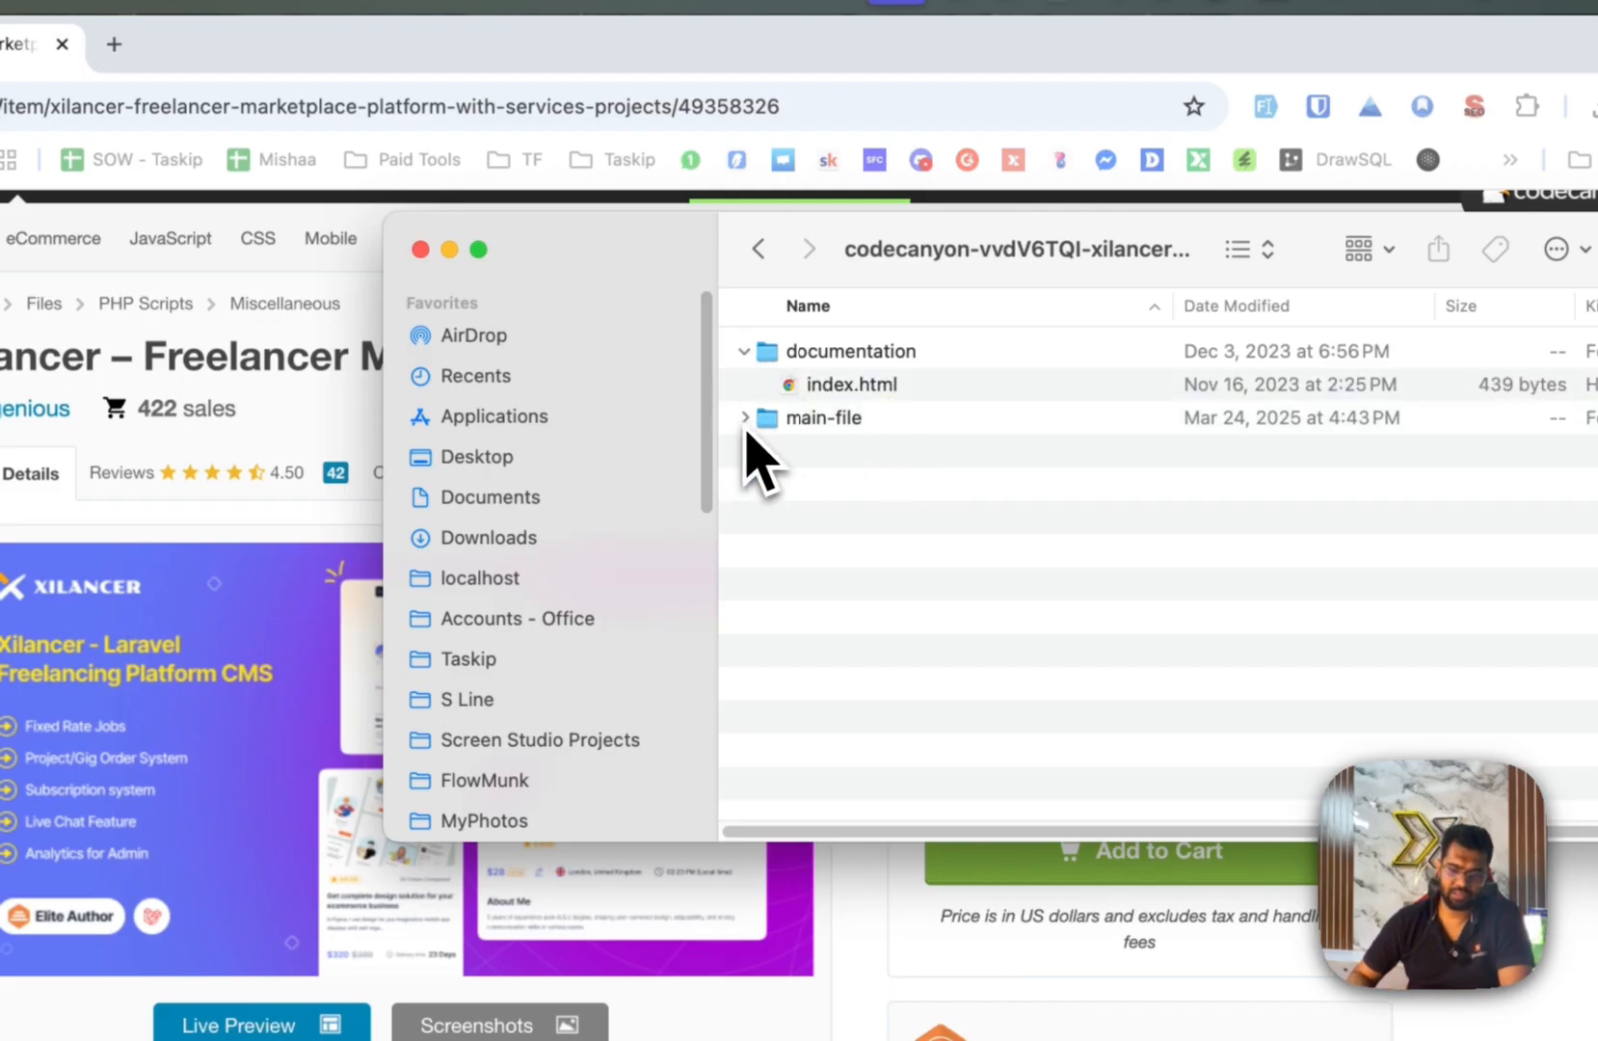
pyautogui.click(745, 420)
pyautogui.click(845, 424)
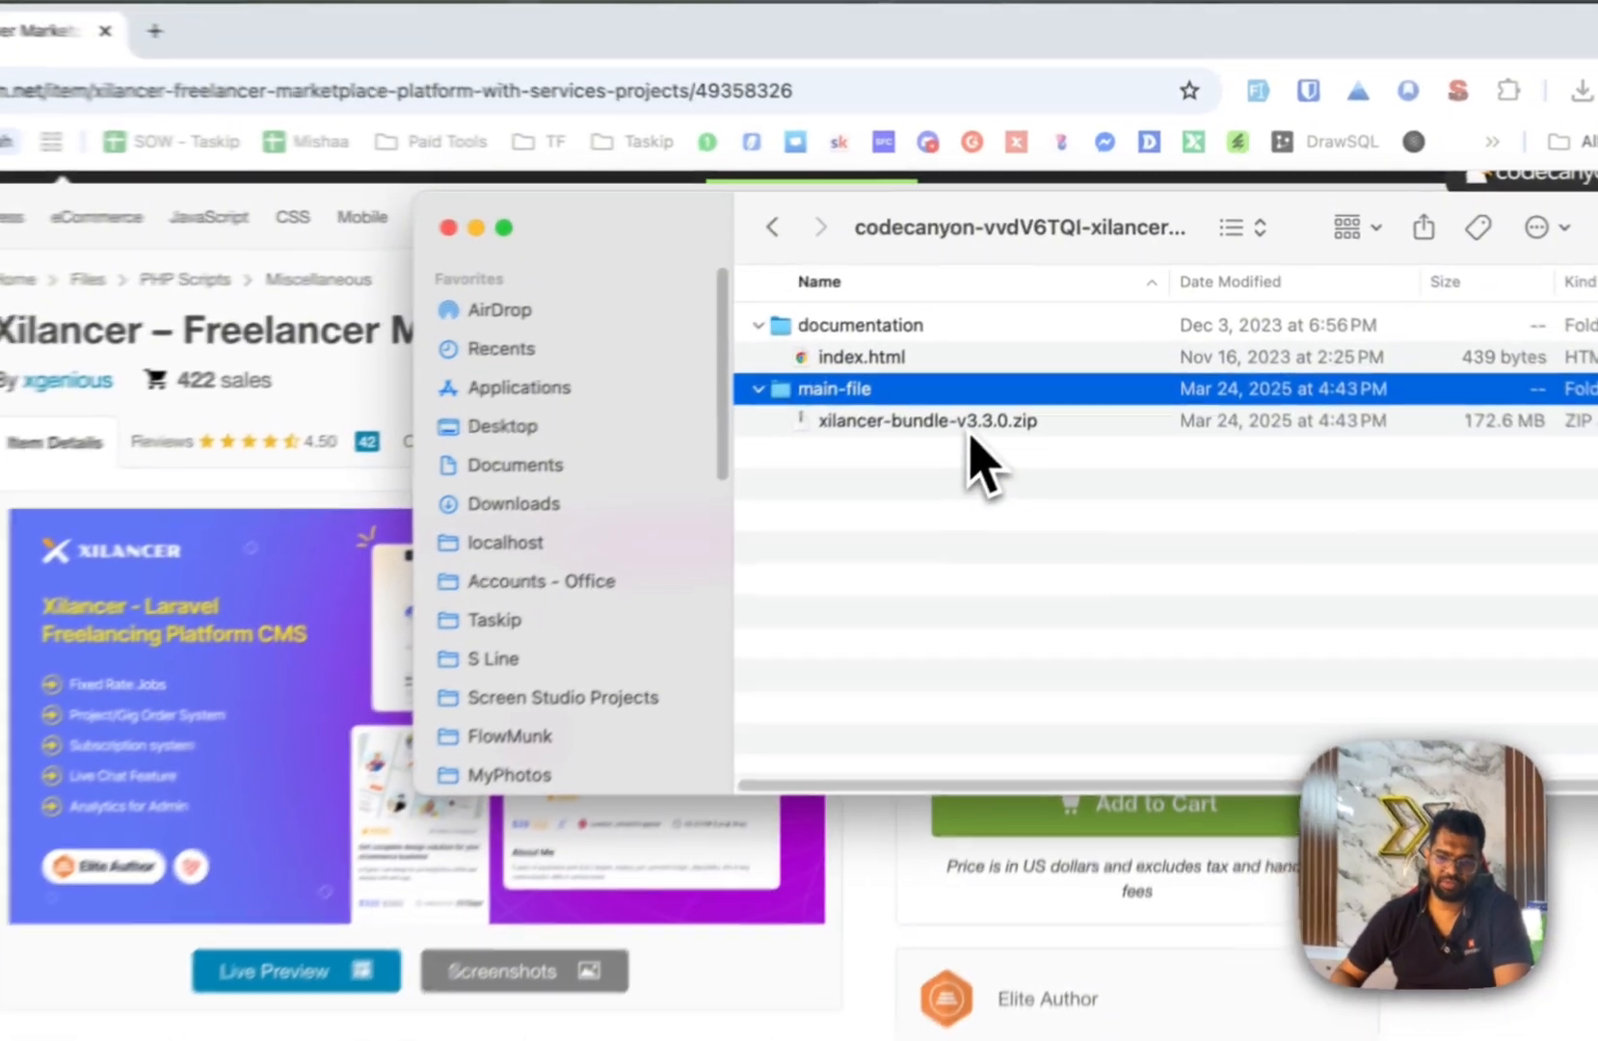
pyautogui.click(988, 372)
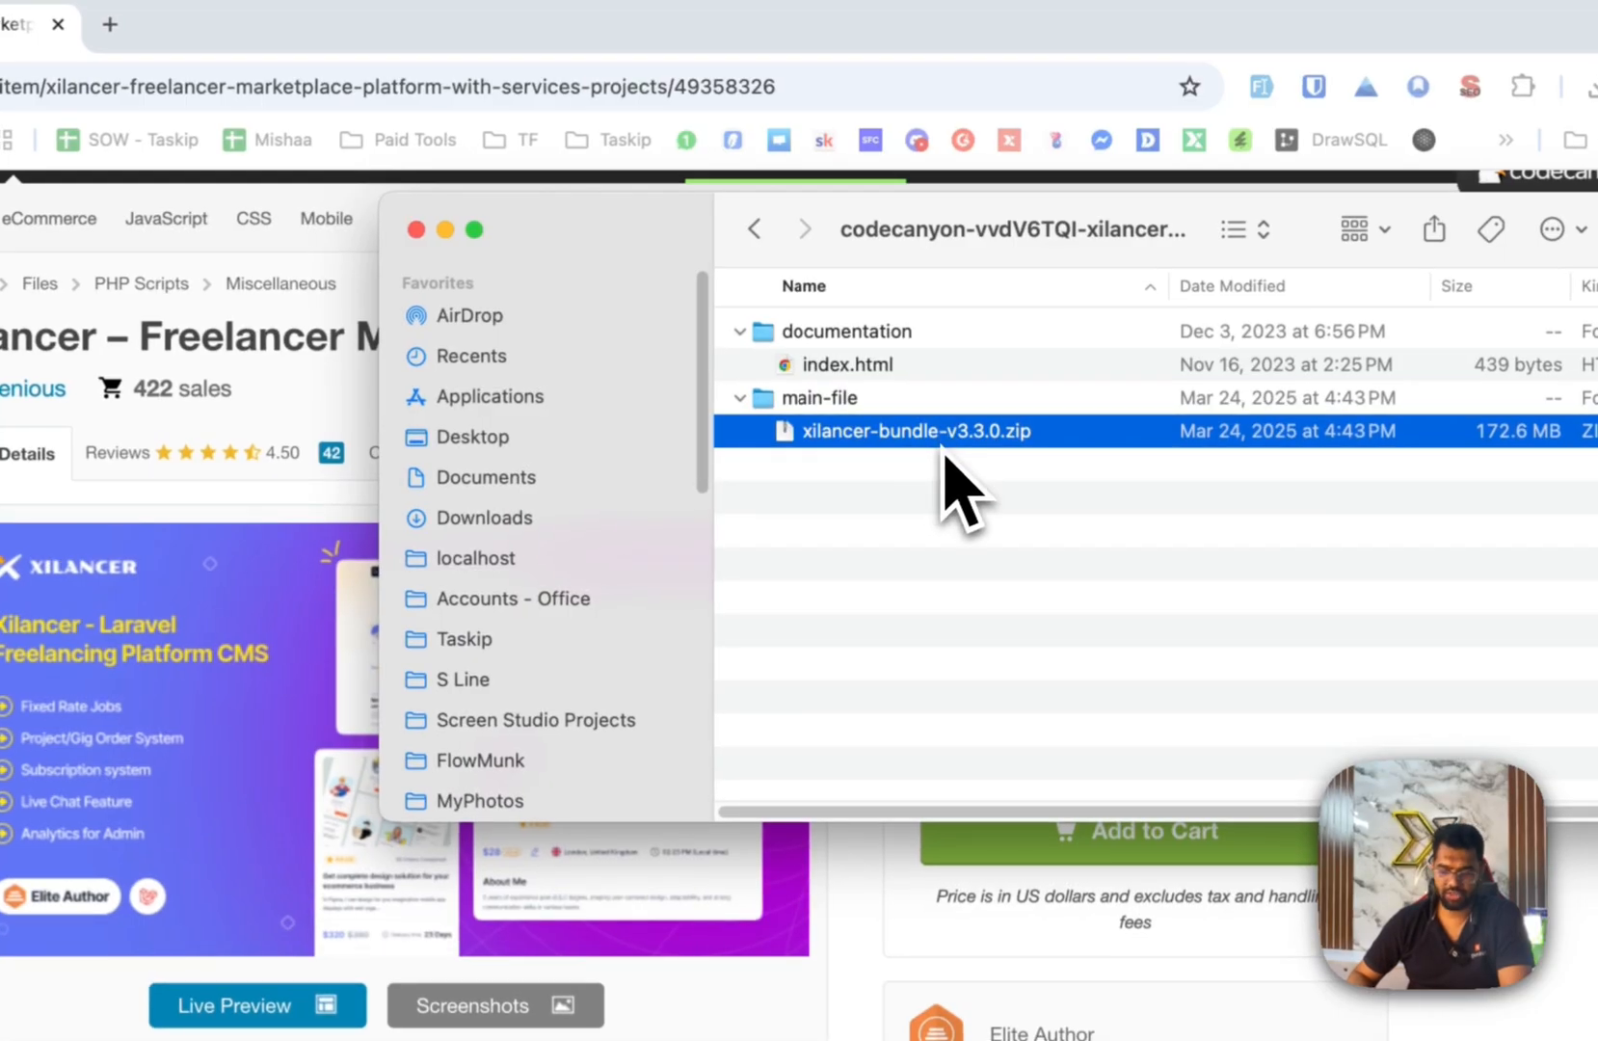
pyautogui.click(959, 516)
pyautogui.click(877, 371)
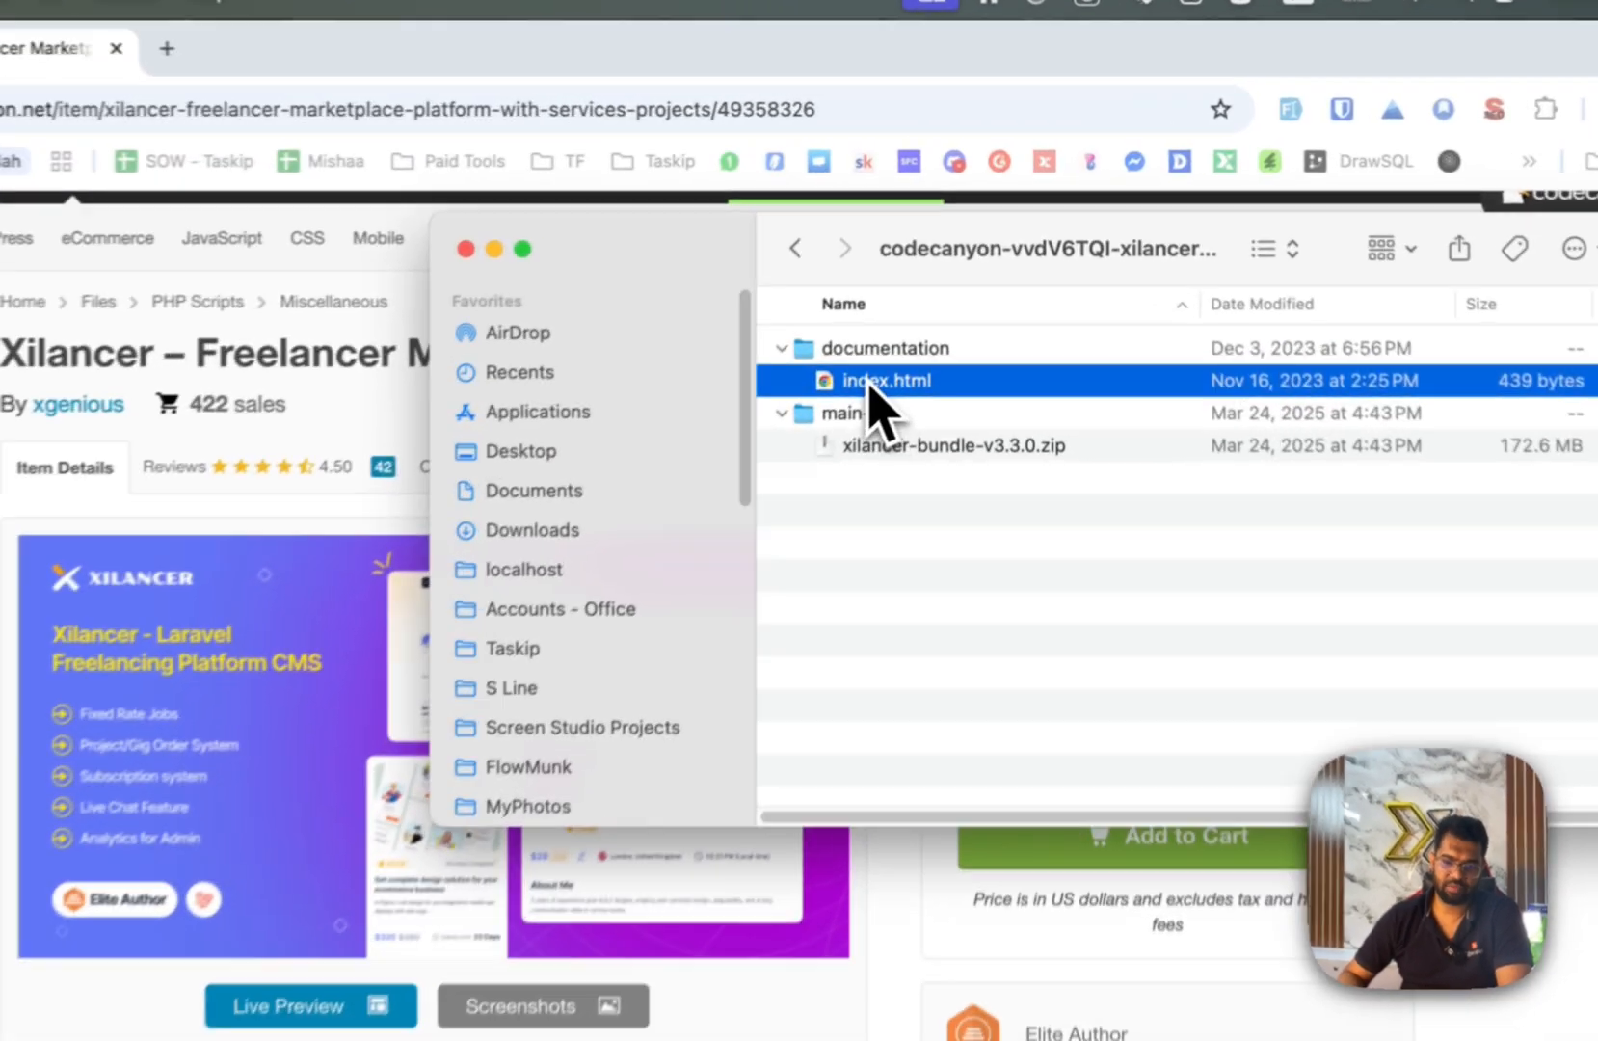
# Open the documentation index.html in Chrome, then reopen the extracted Xilancer folder from Downloads.
pyautogui.doubleClick(950, 326)
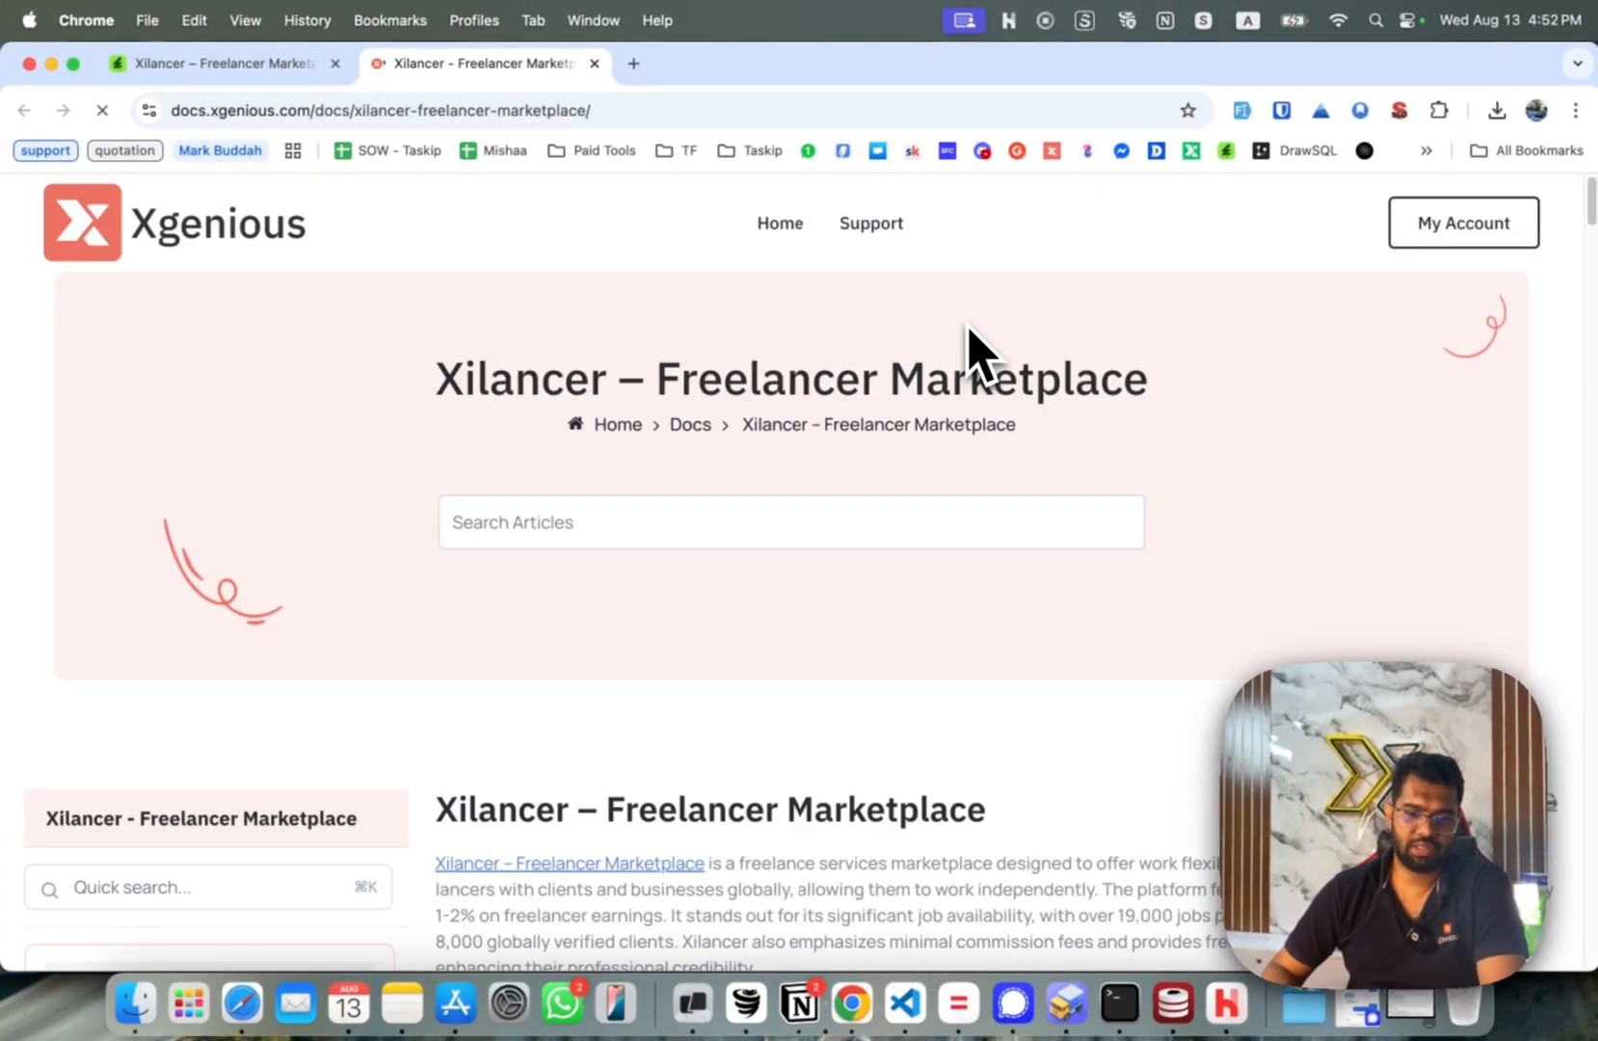
pyautogui.scroll(-20, 968, 330)
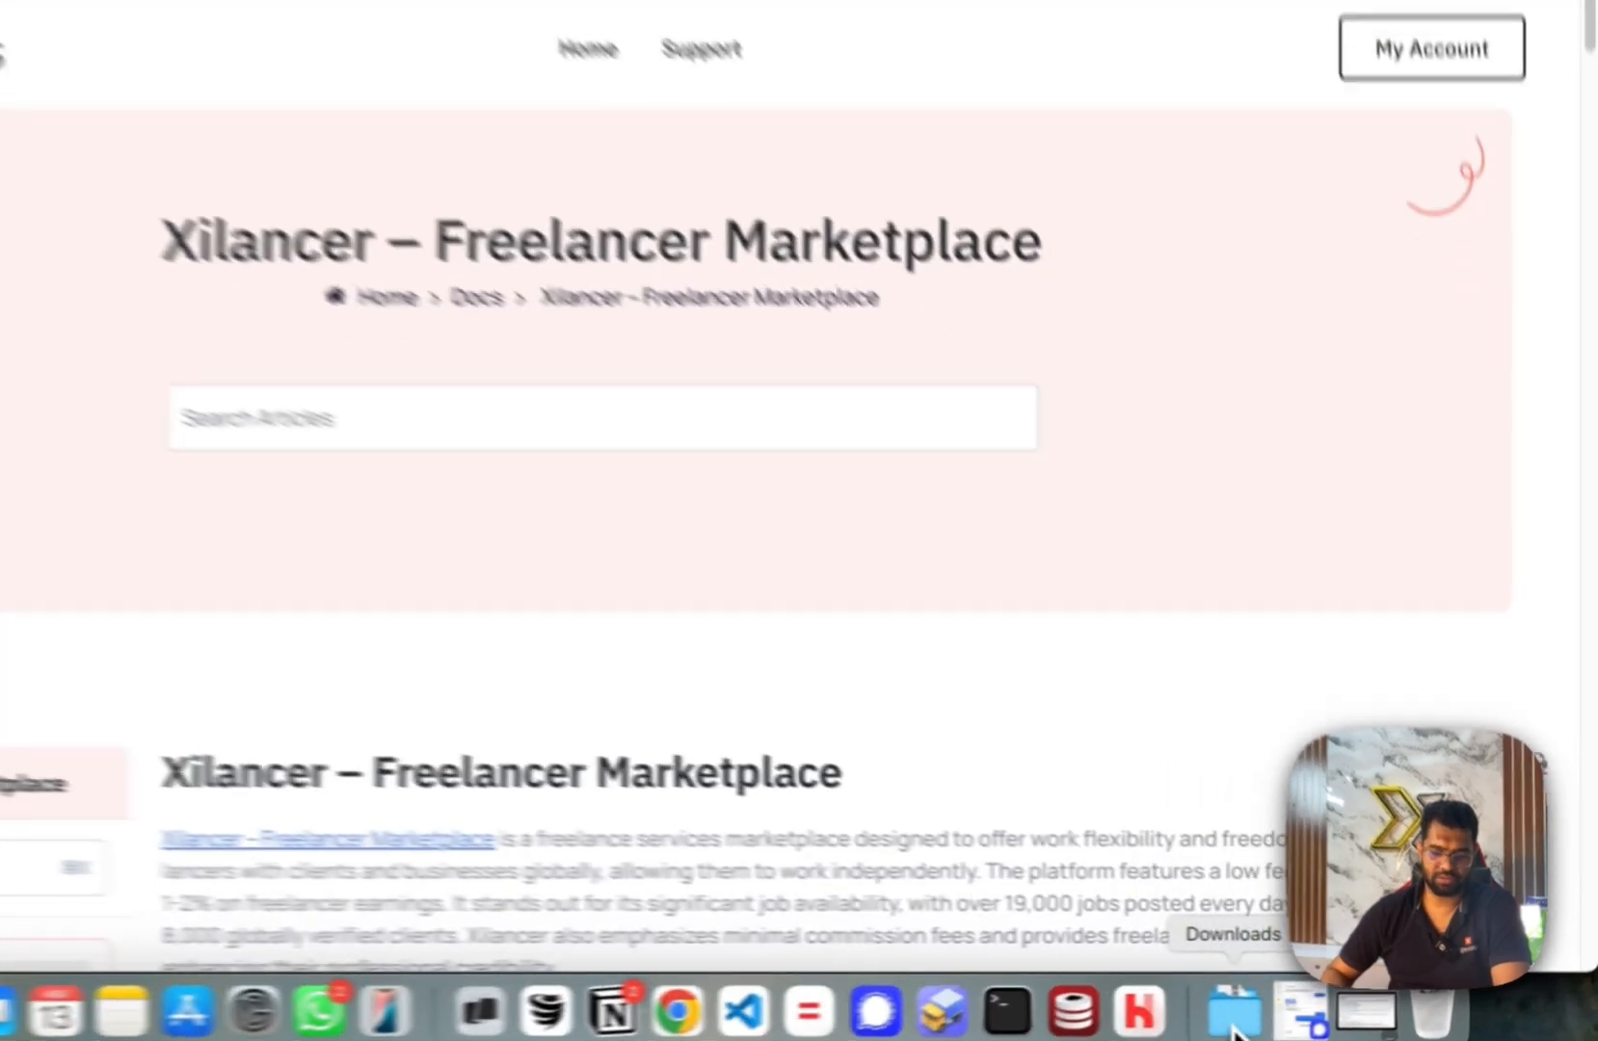
pyautogui.click(1304, 1002)
pyautogui.click(1297, 925)
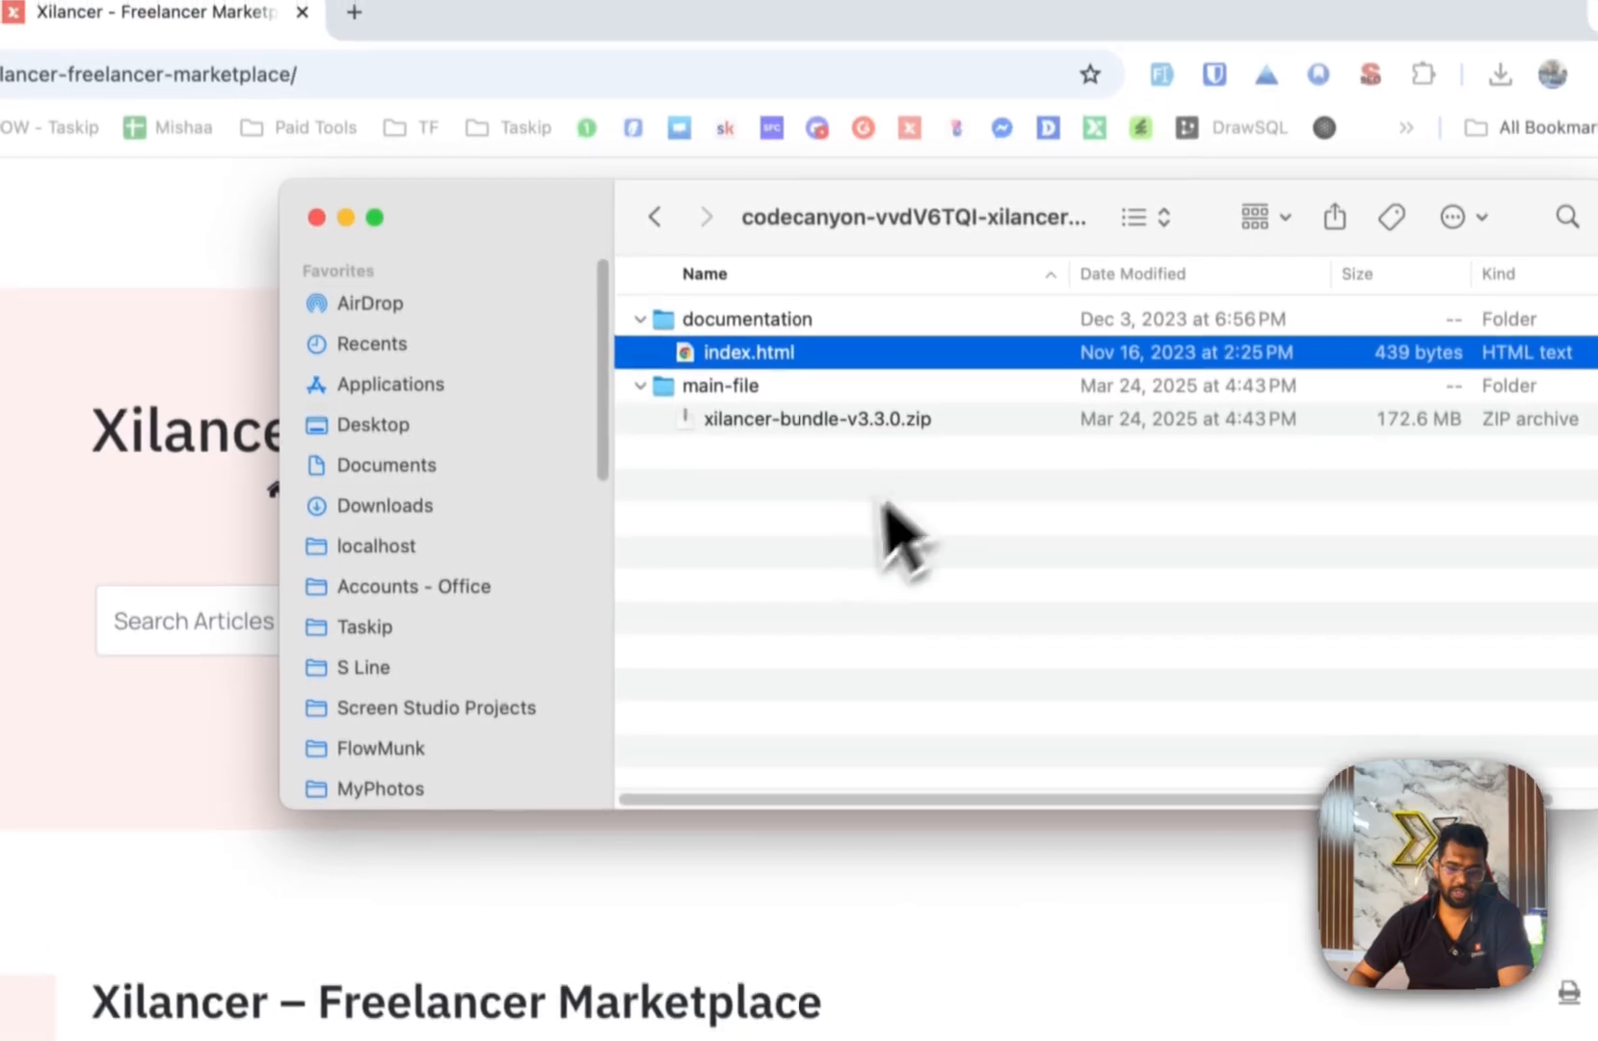
pyautogui.click(803, 328)
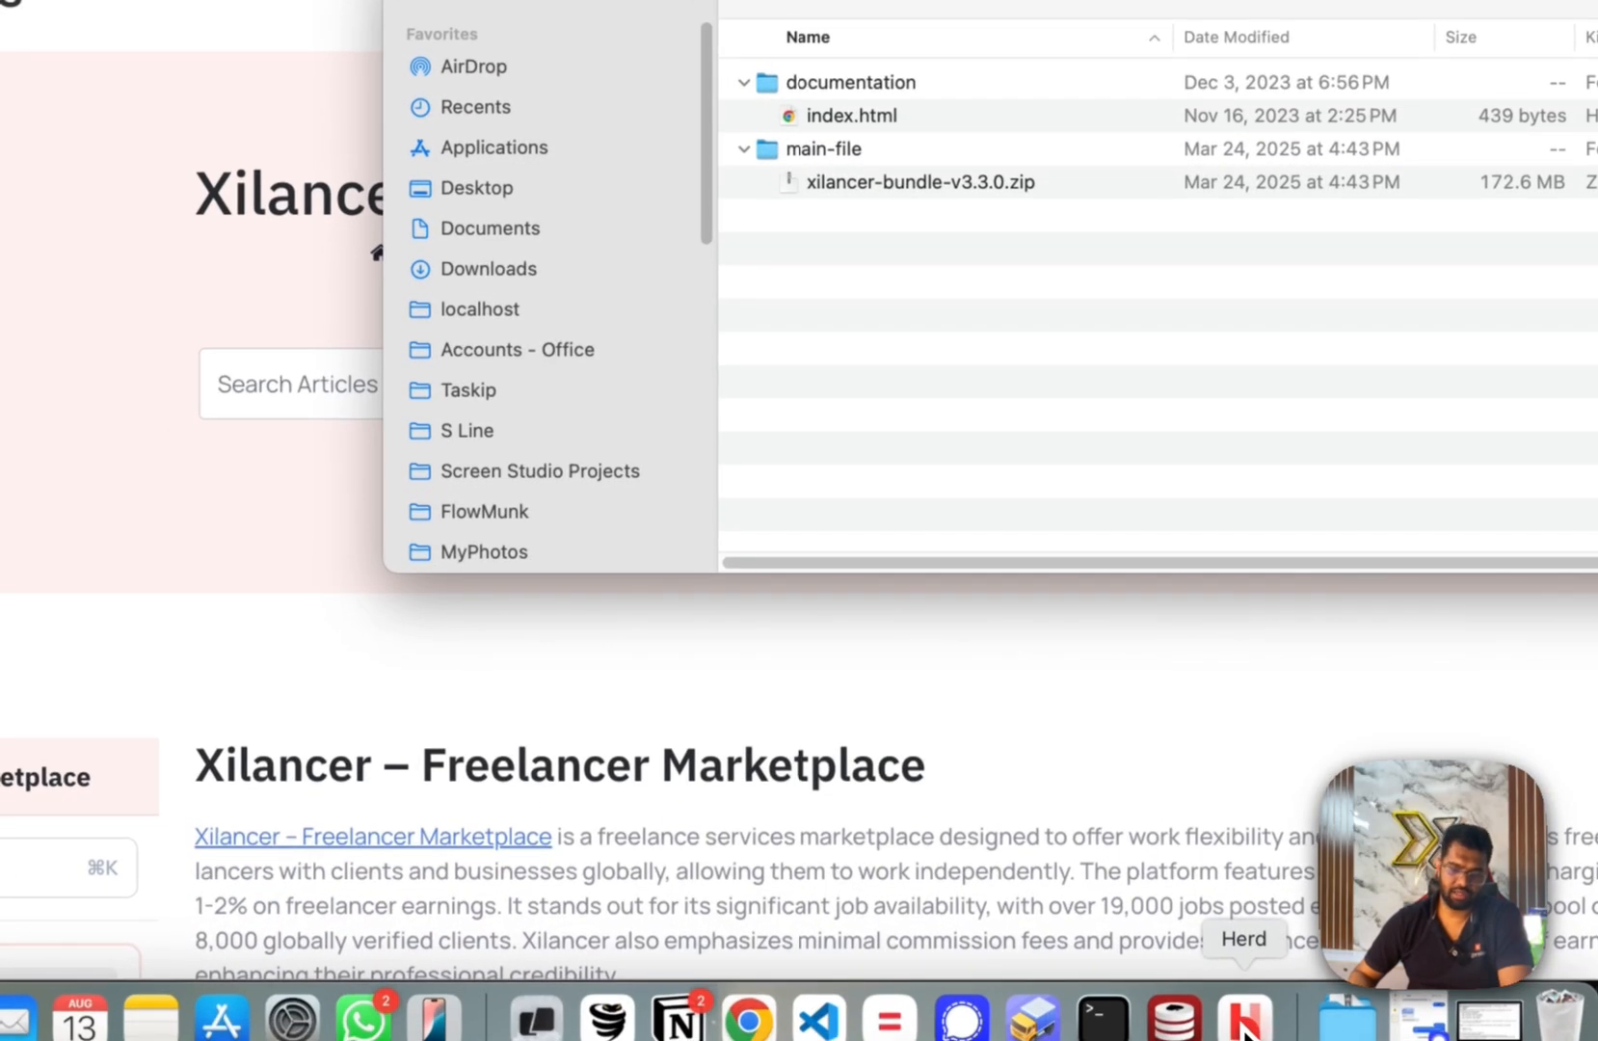
# Find the localhost site path in Herd's General settings and copy xilancer-bundle-v3.3.0.zip.
pyautogui.click(1243, 1019)
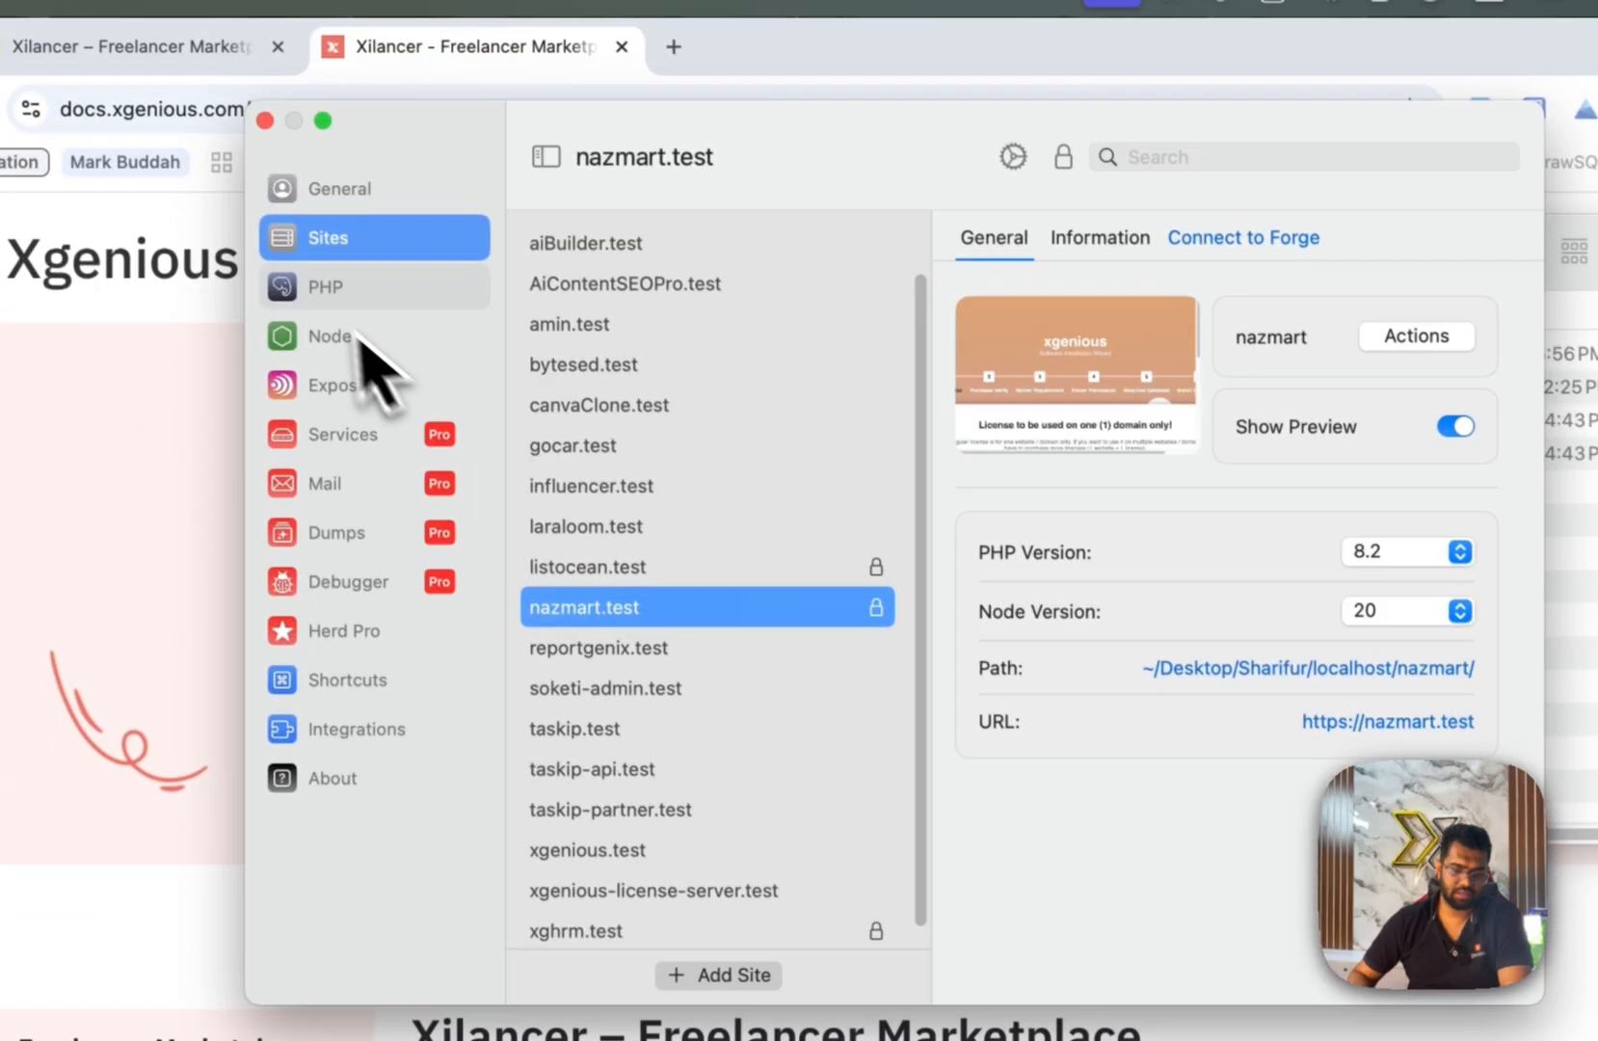
pyautogui.click(343, 198)
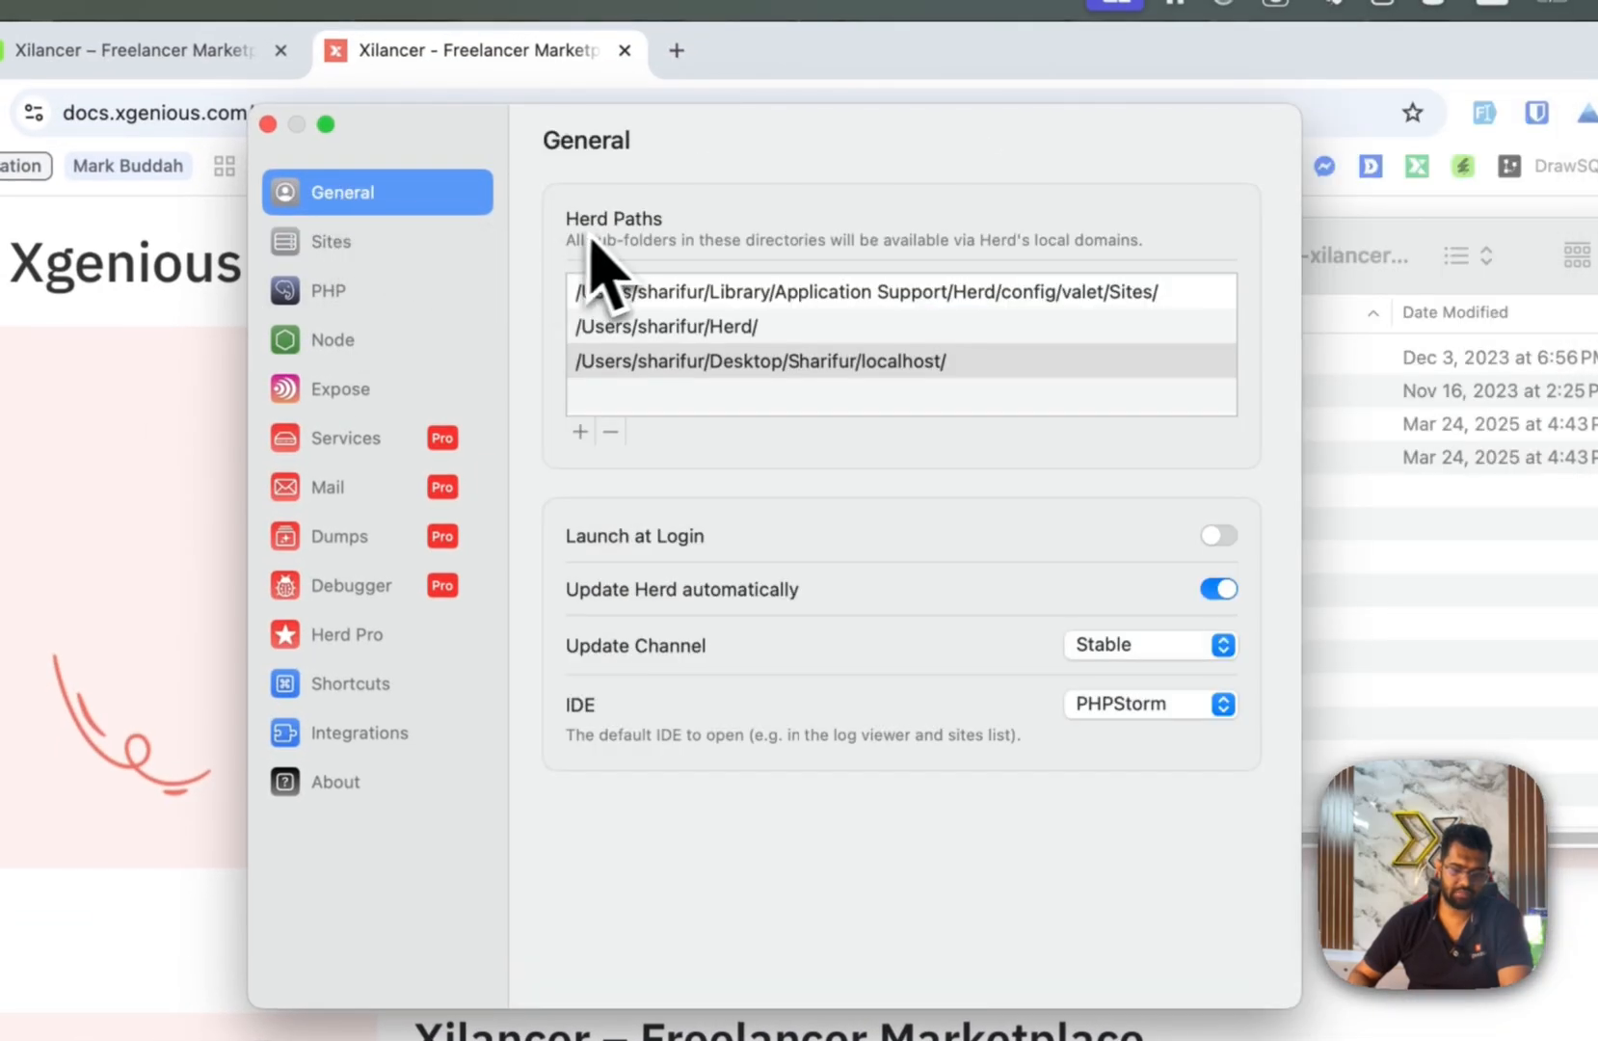
pyautogui.click(902, 371)
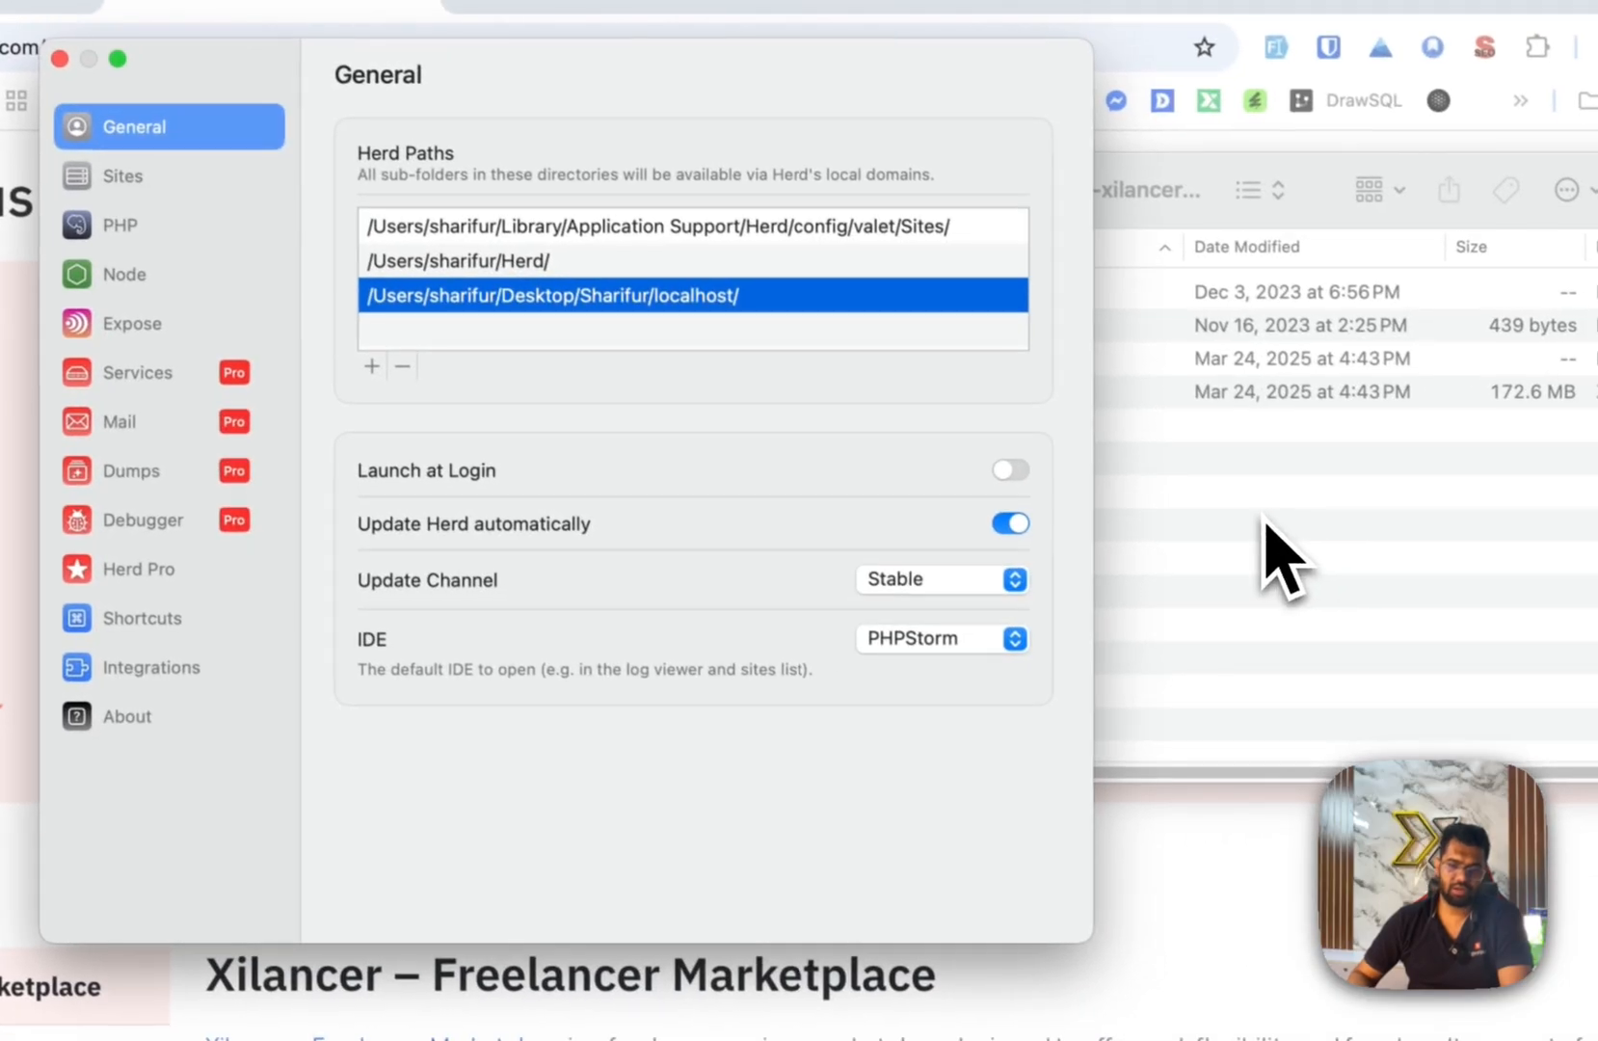
pyautogui.click(1473, 591)
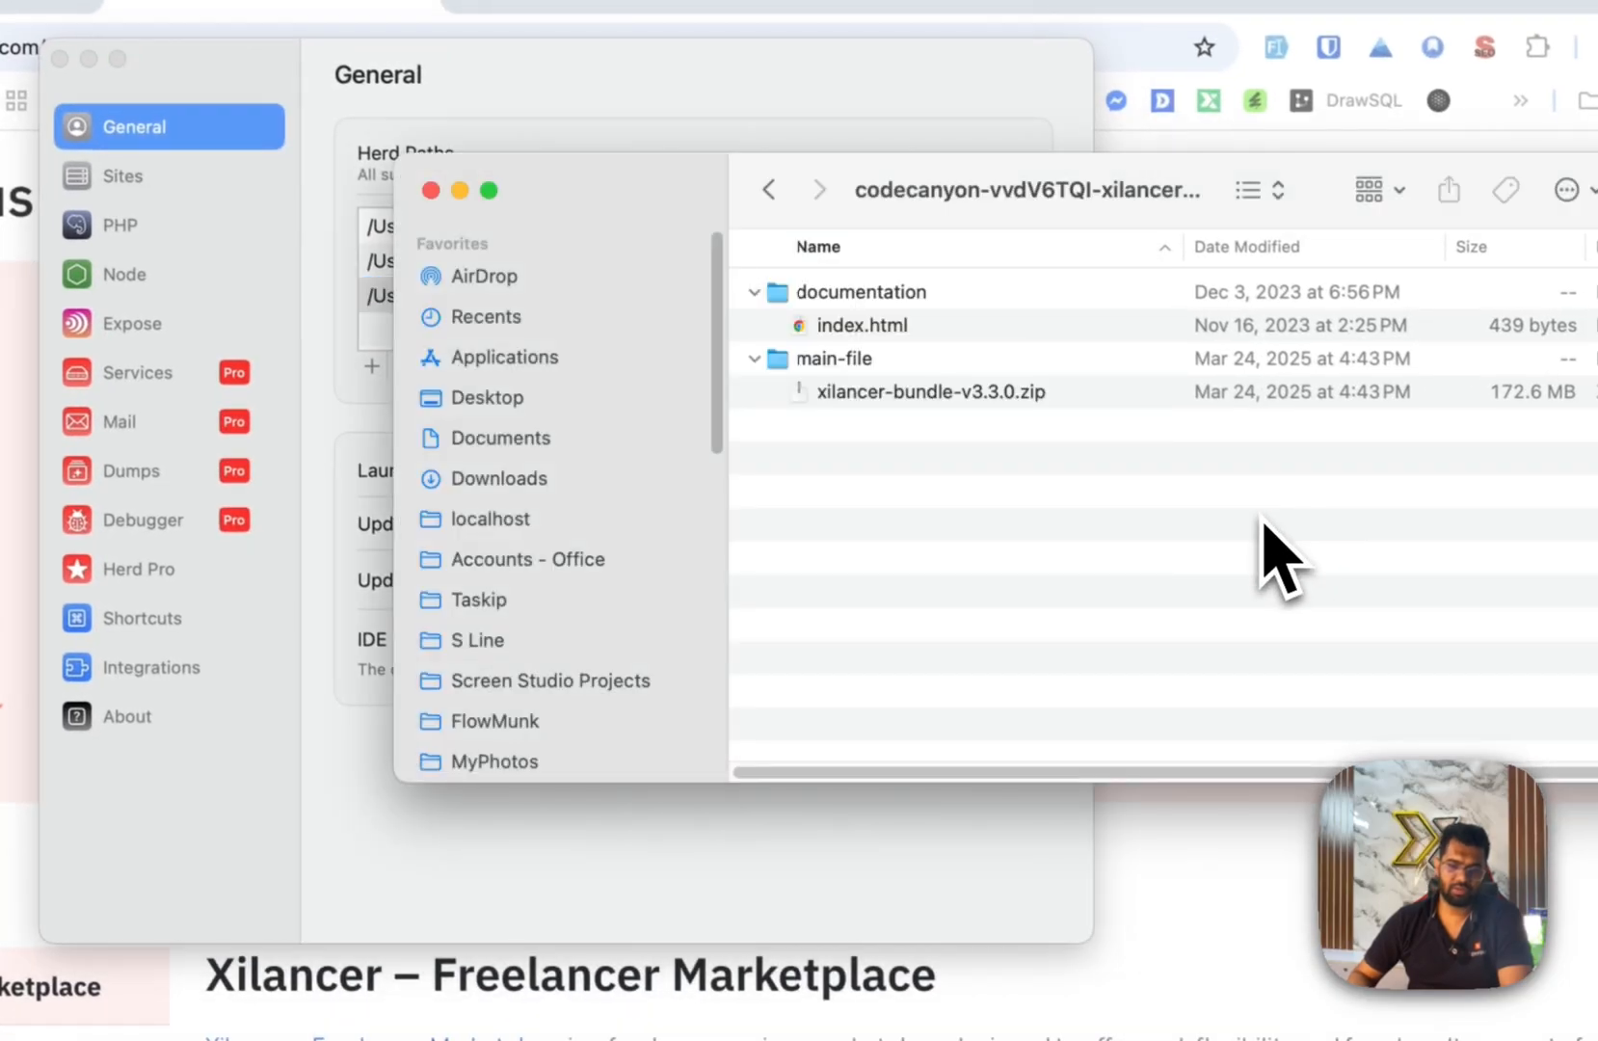
pyautogui.click(975, 395)
pyautogui.press('super+c')
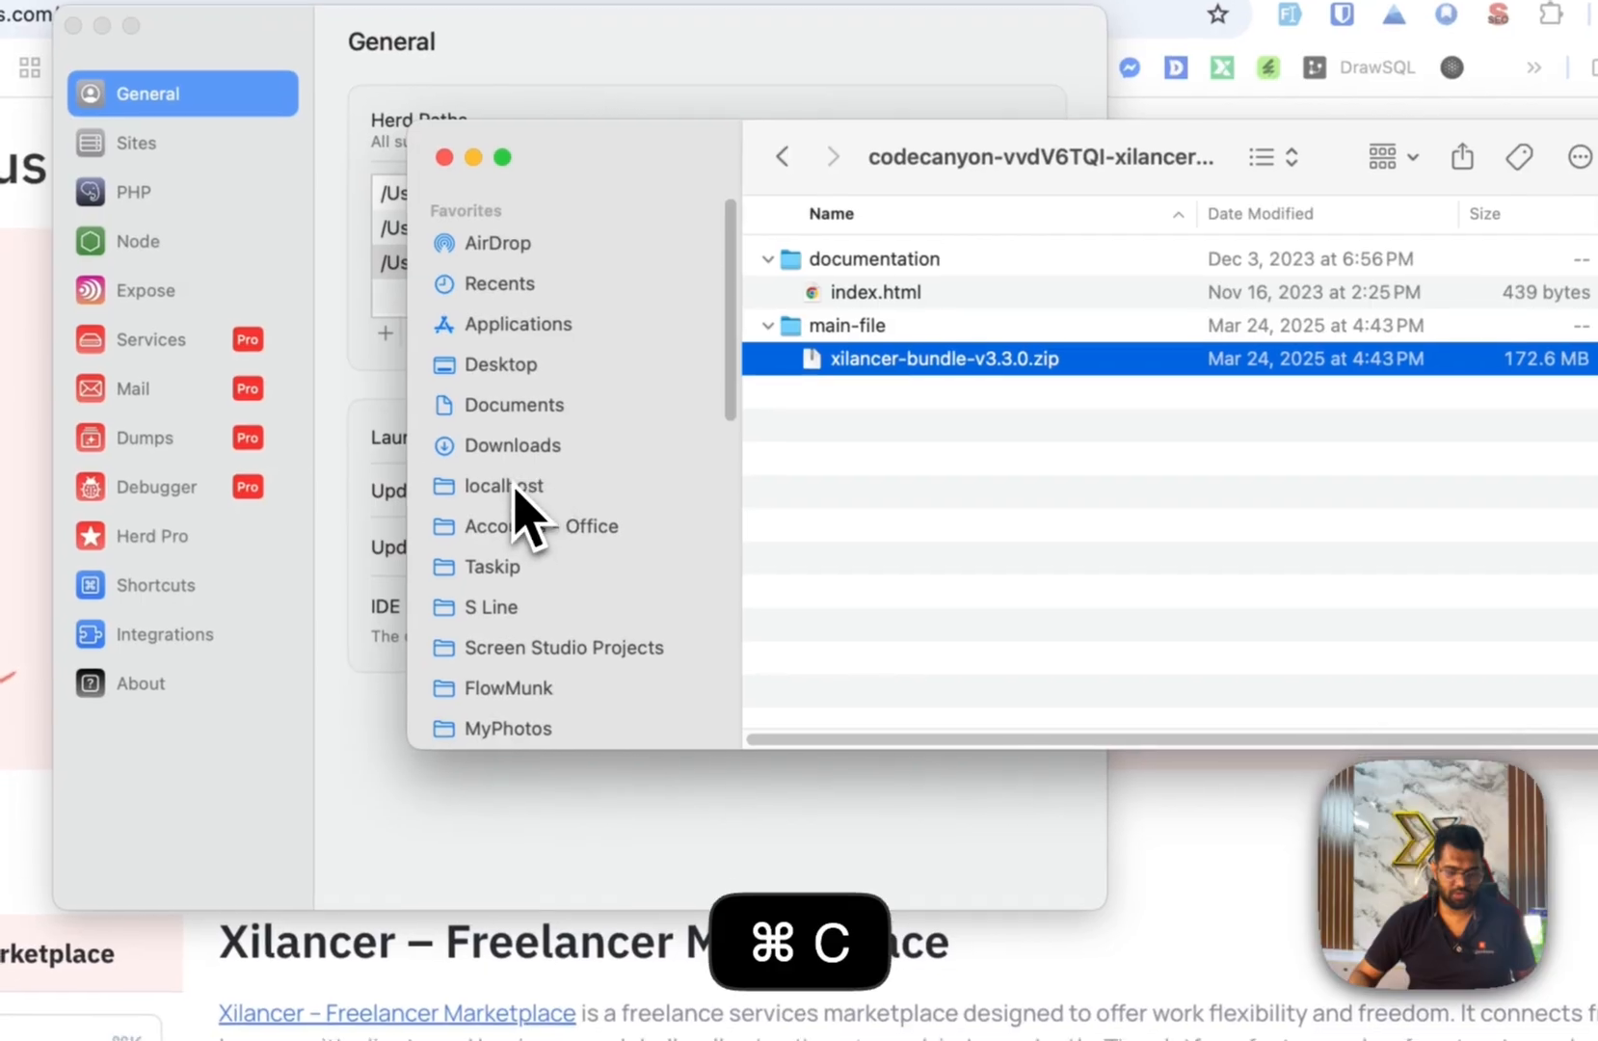
# Create a xilancer folder inside localhost and paste the bundle zip into it.
pyautogui.click(496, 520)
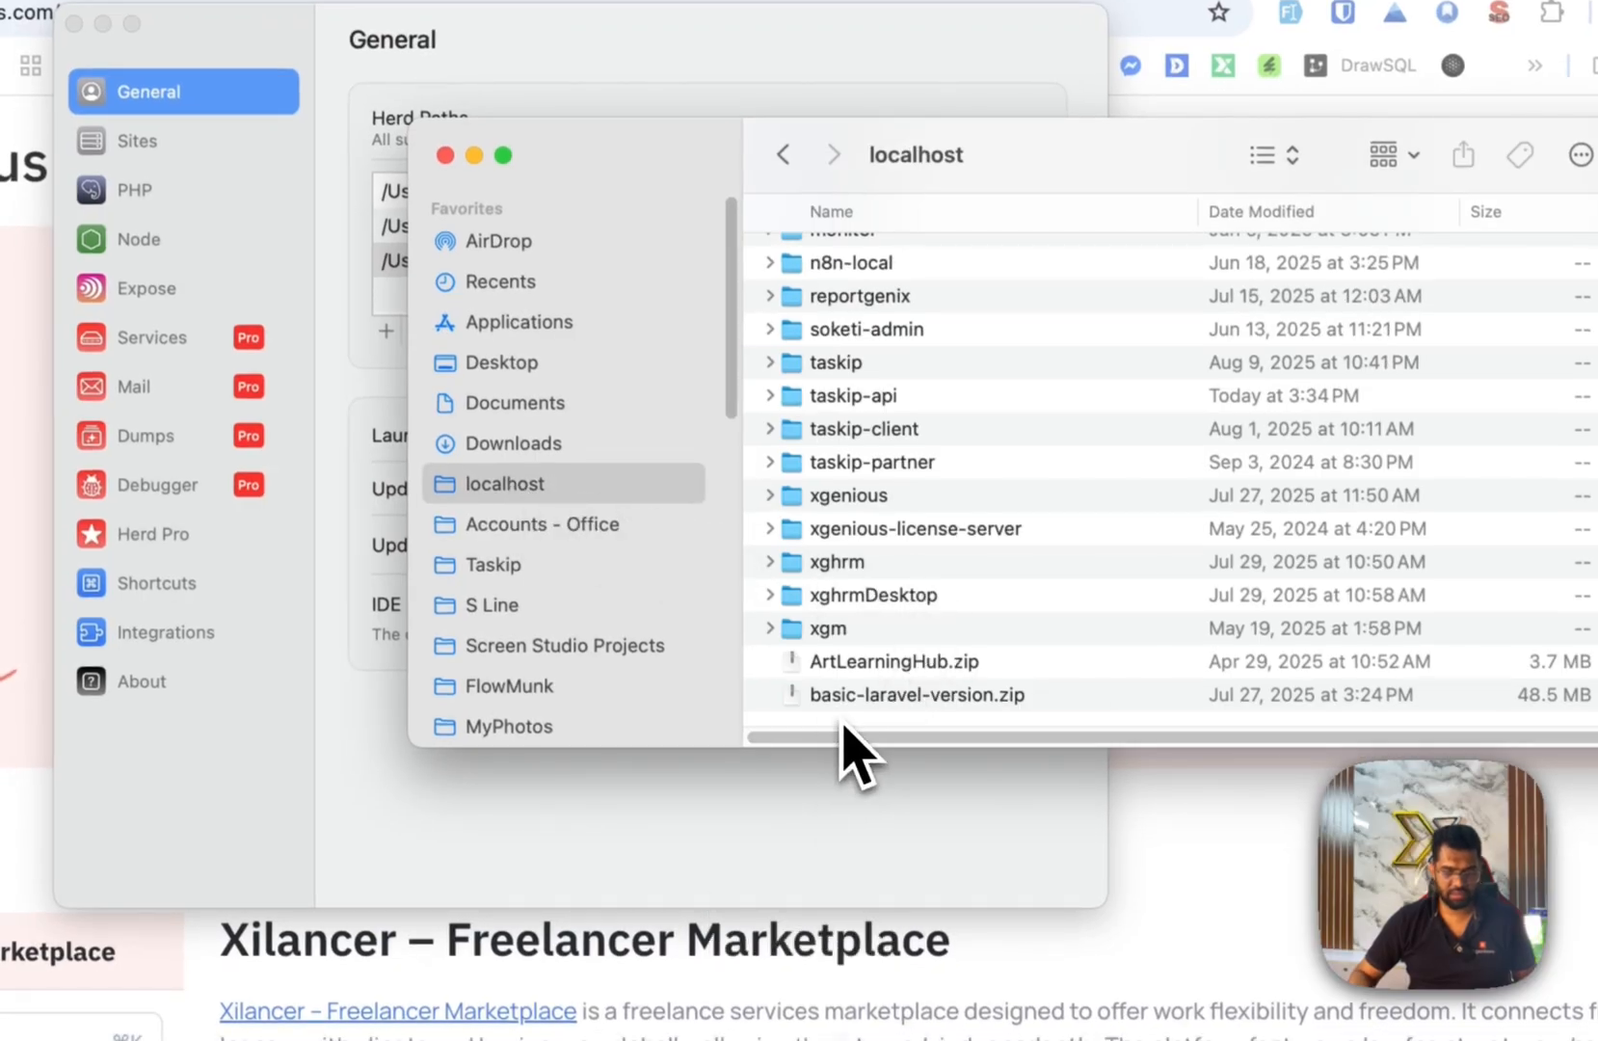
pyautogui.rightClick(840, 721)
pyautogui.click(888, 730)
pyautogui.write('xilancer')
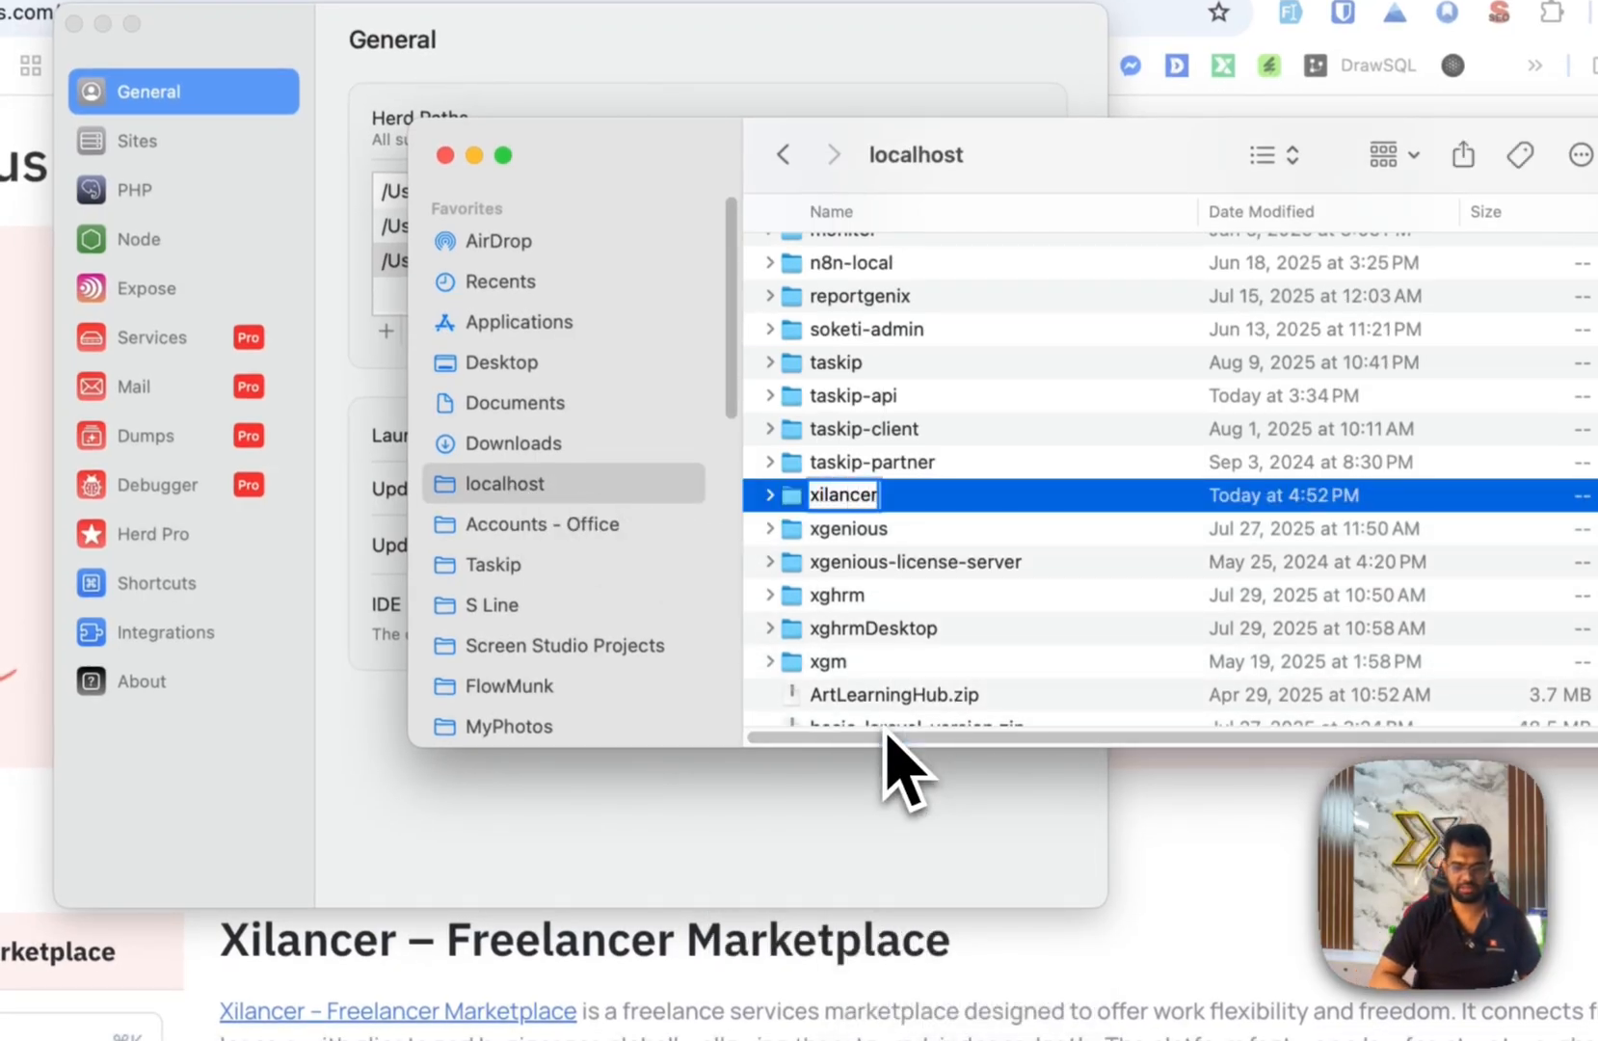
pyautogui.press('Return')
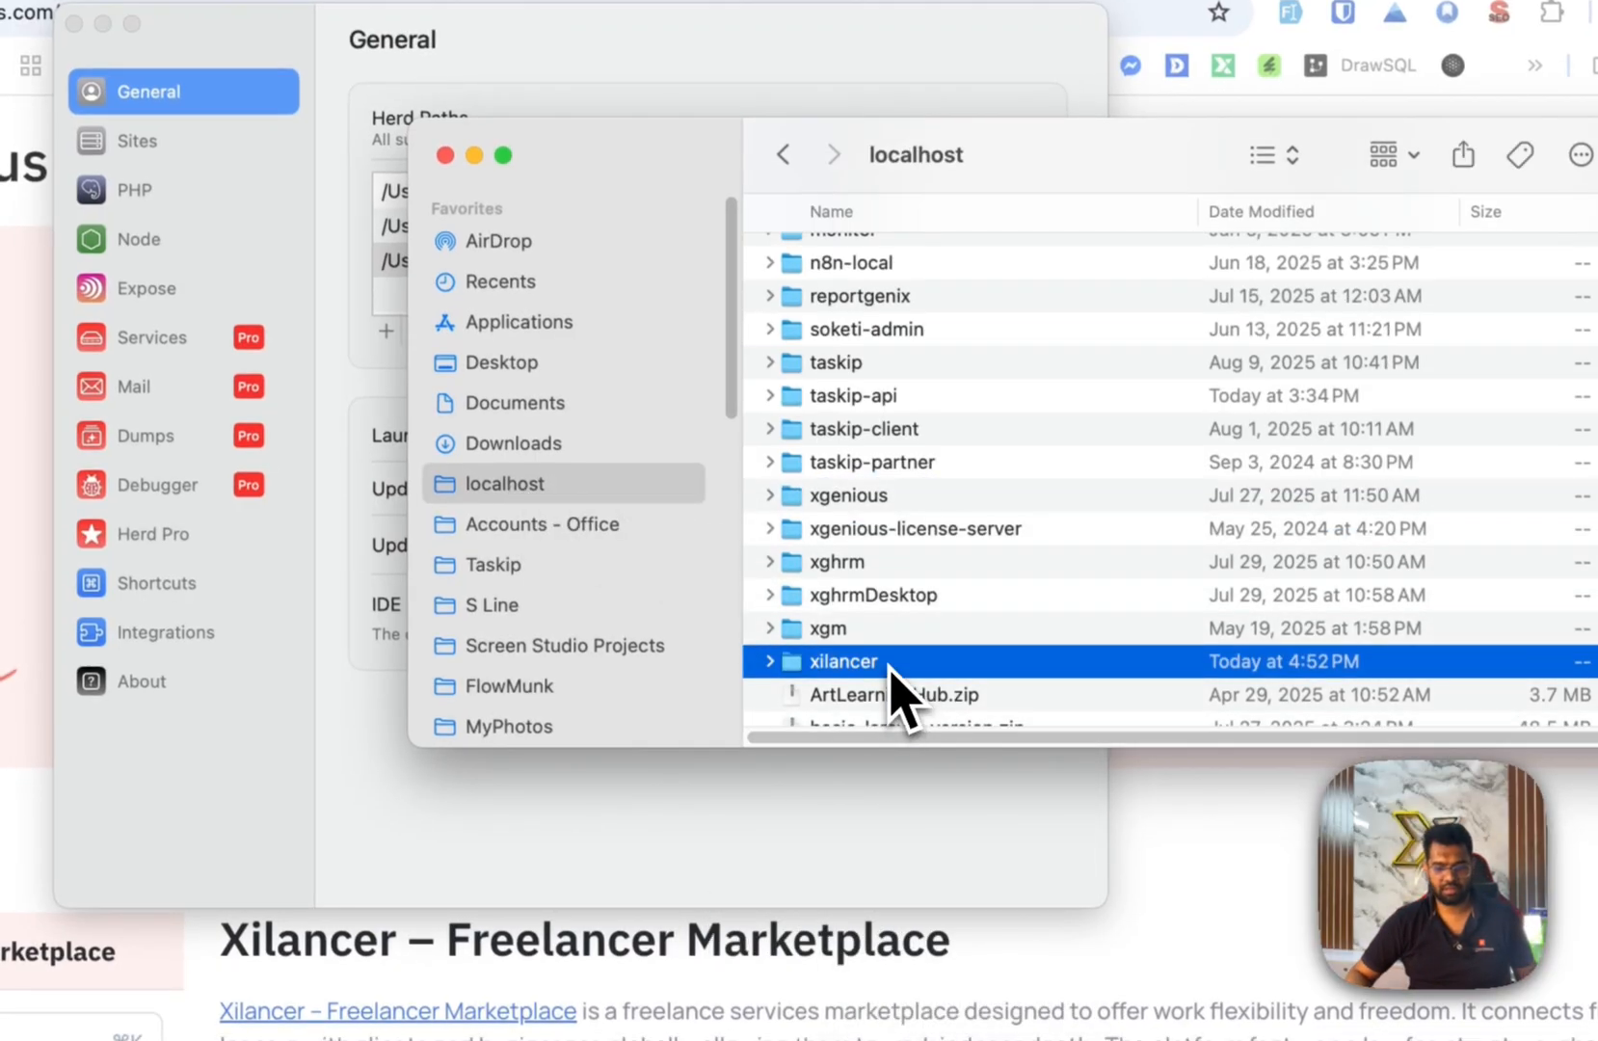
pyautogui.doubleClick(890, 663)
pyautogui.press('super+v')
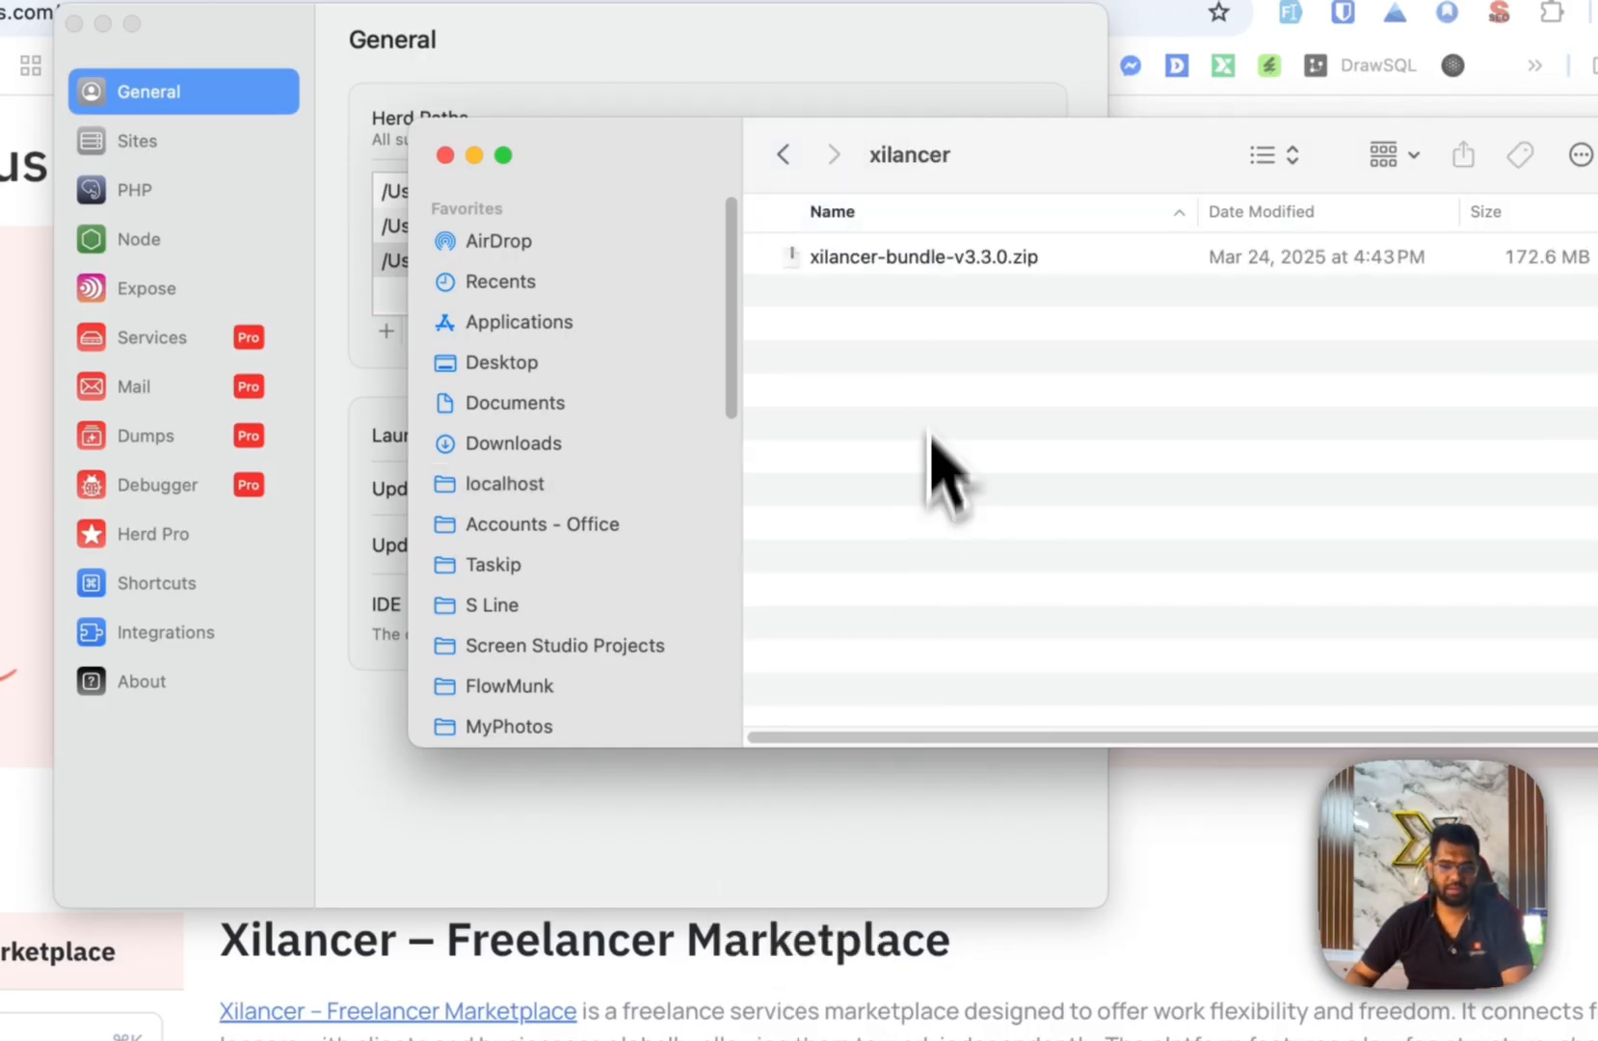
# Extract the bundle, move its five items up, and trash the zip and empty xilancer-v3.3.0 folder.
pyautogui.doubleClick(913, 259)
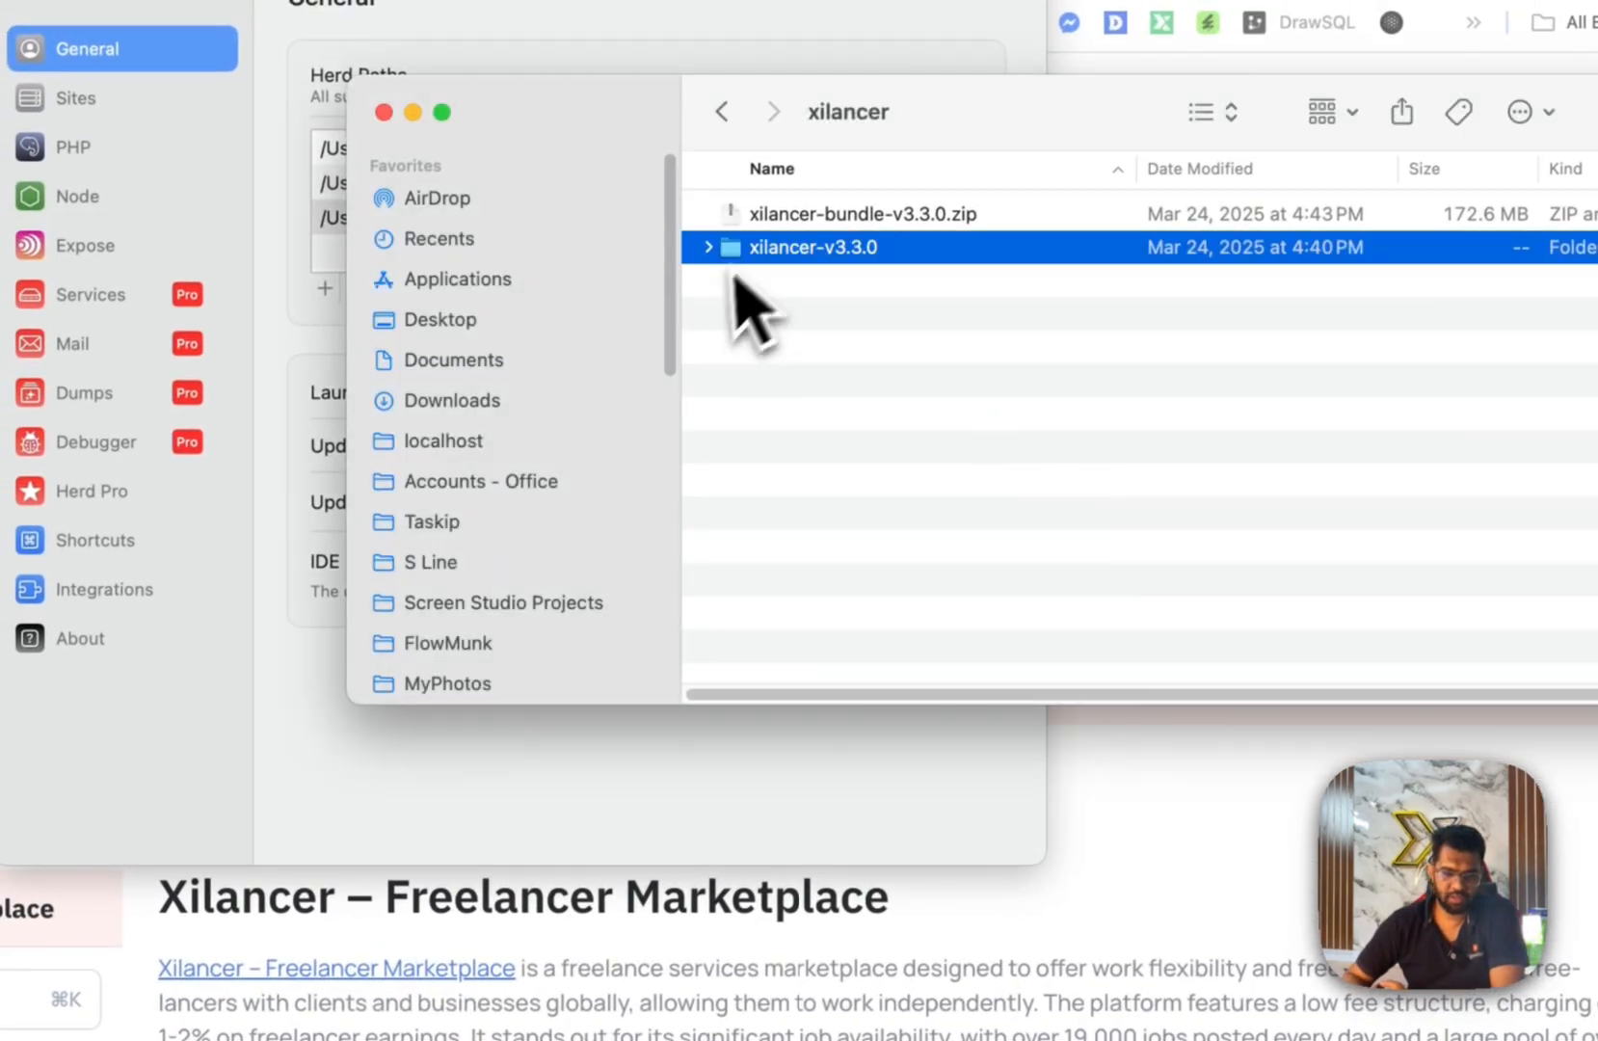
pyautogui.rightClick(835, 214)
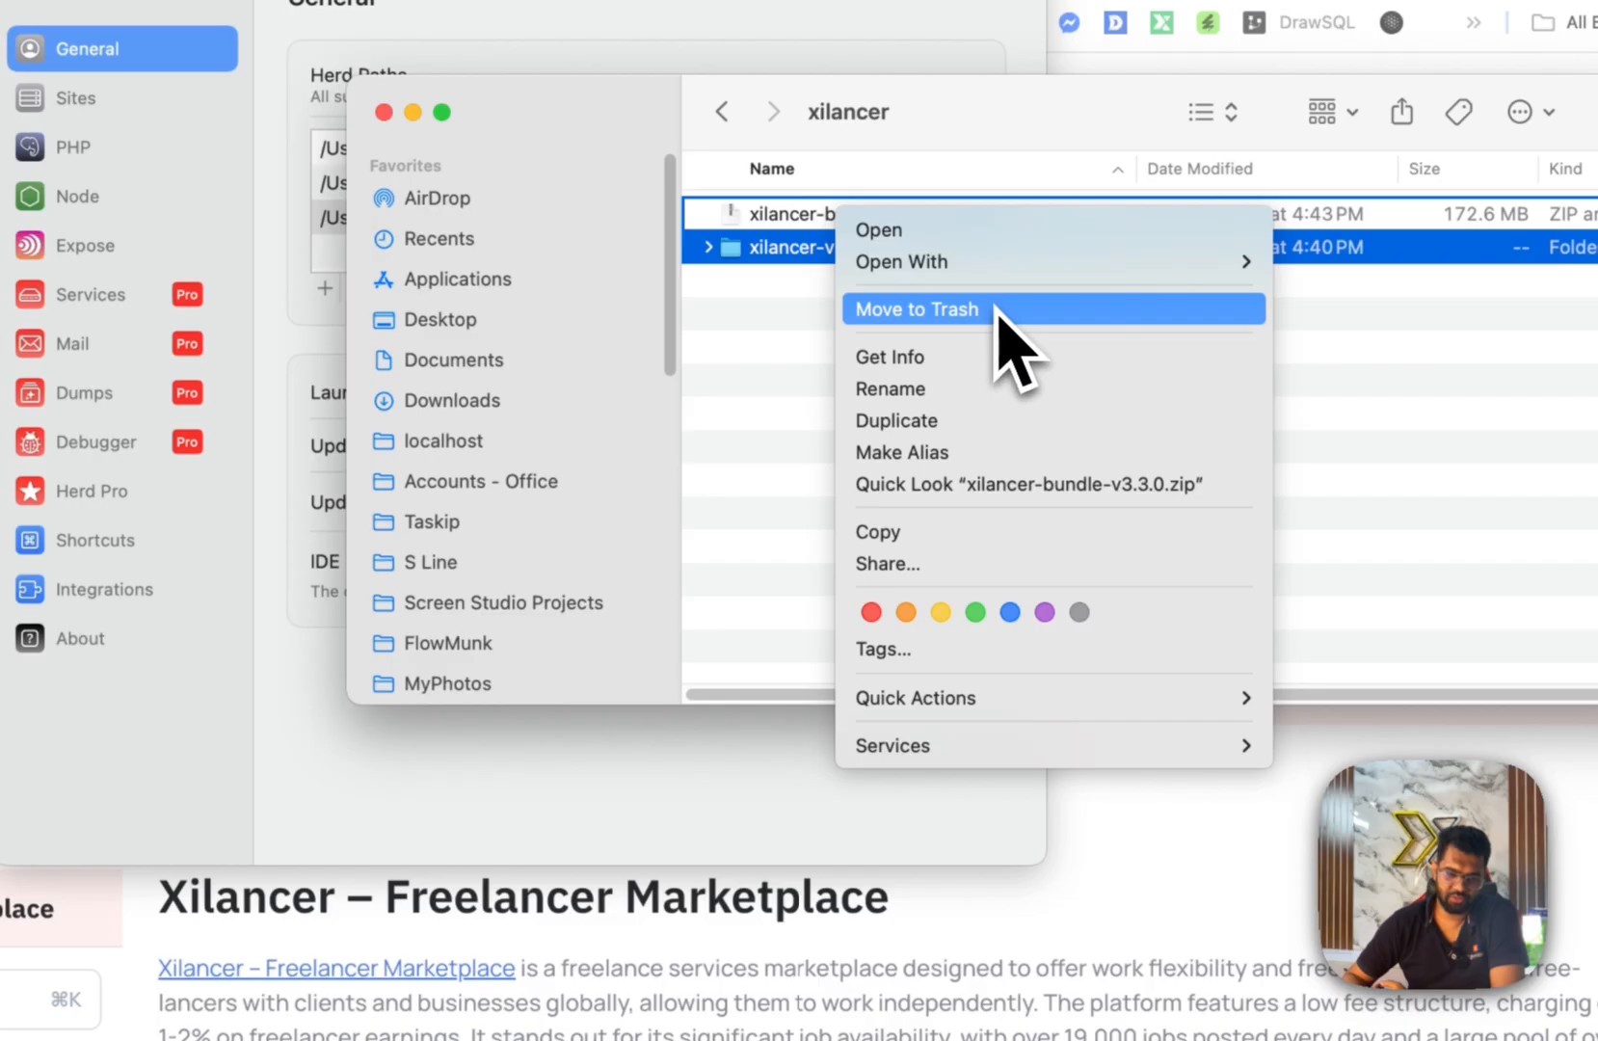
pyautogui.click(998, 310)
pyautogui.click(709, 218)
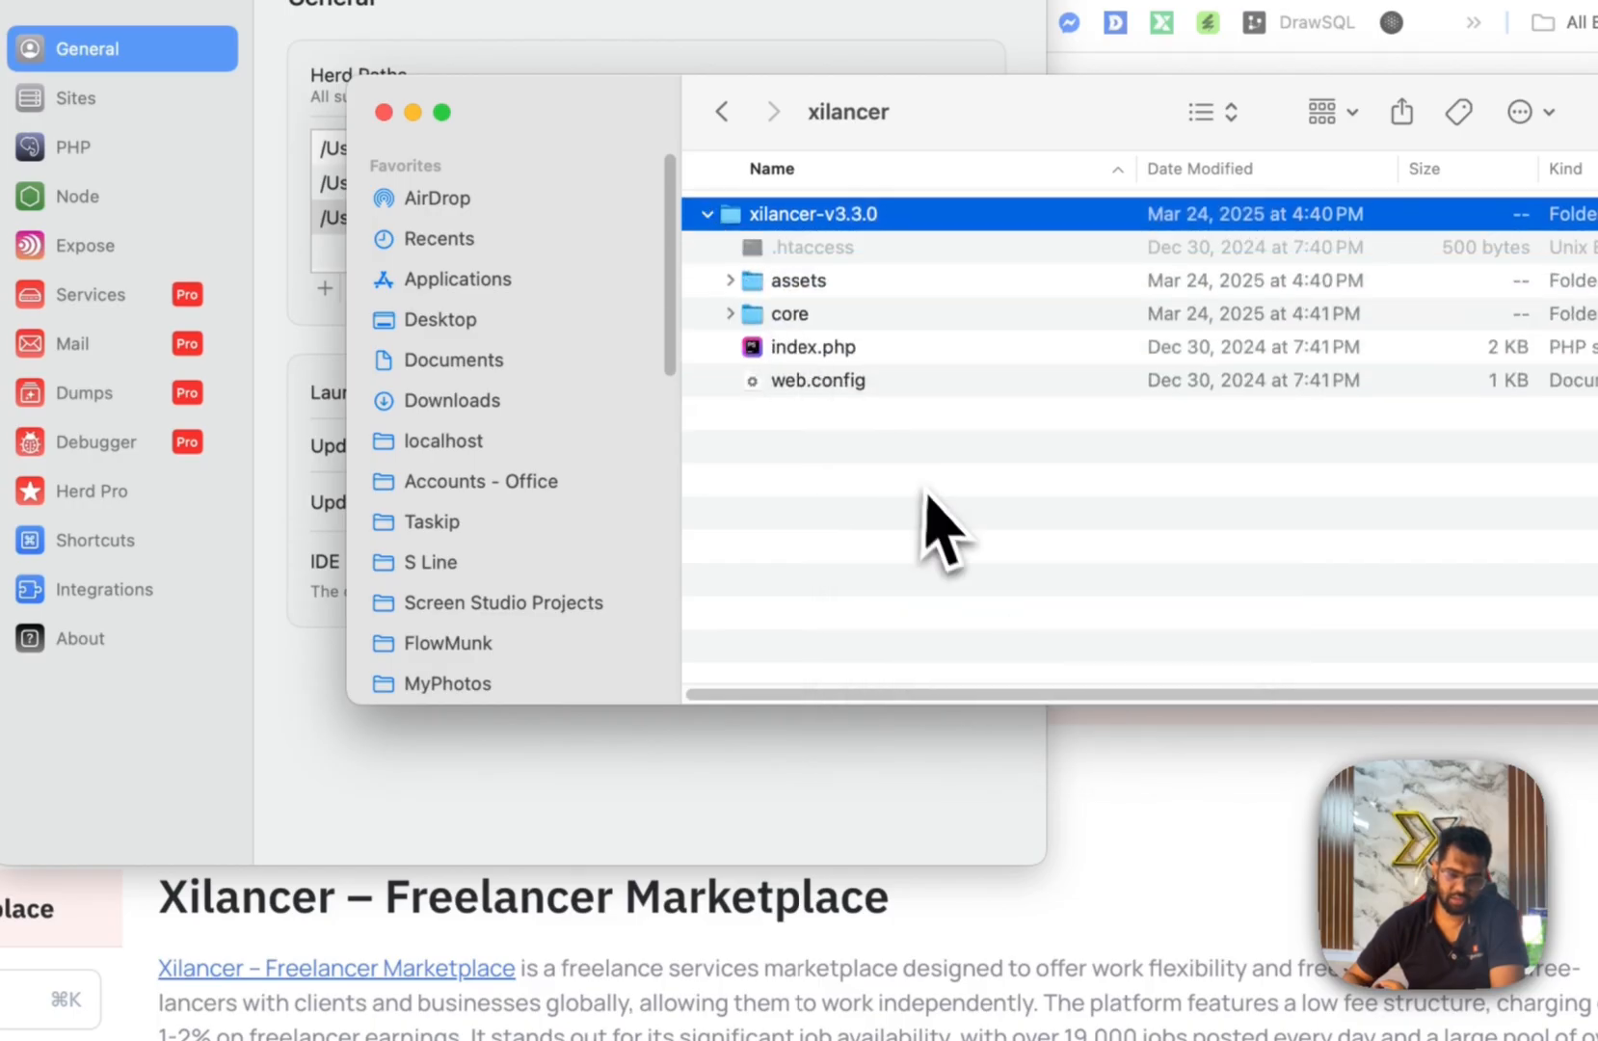
pyautogui.moveTo(923, 528); pyautogui.dragTo(1212, 613)
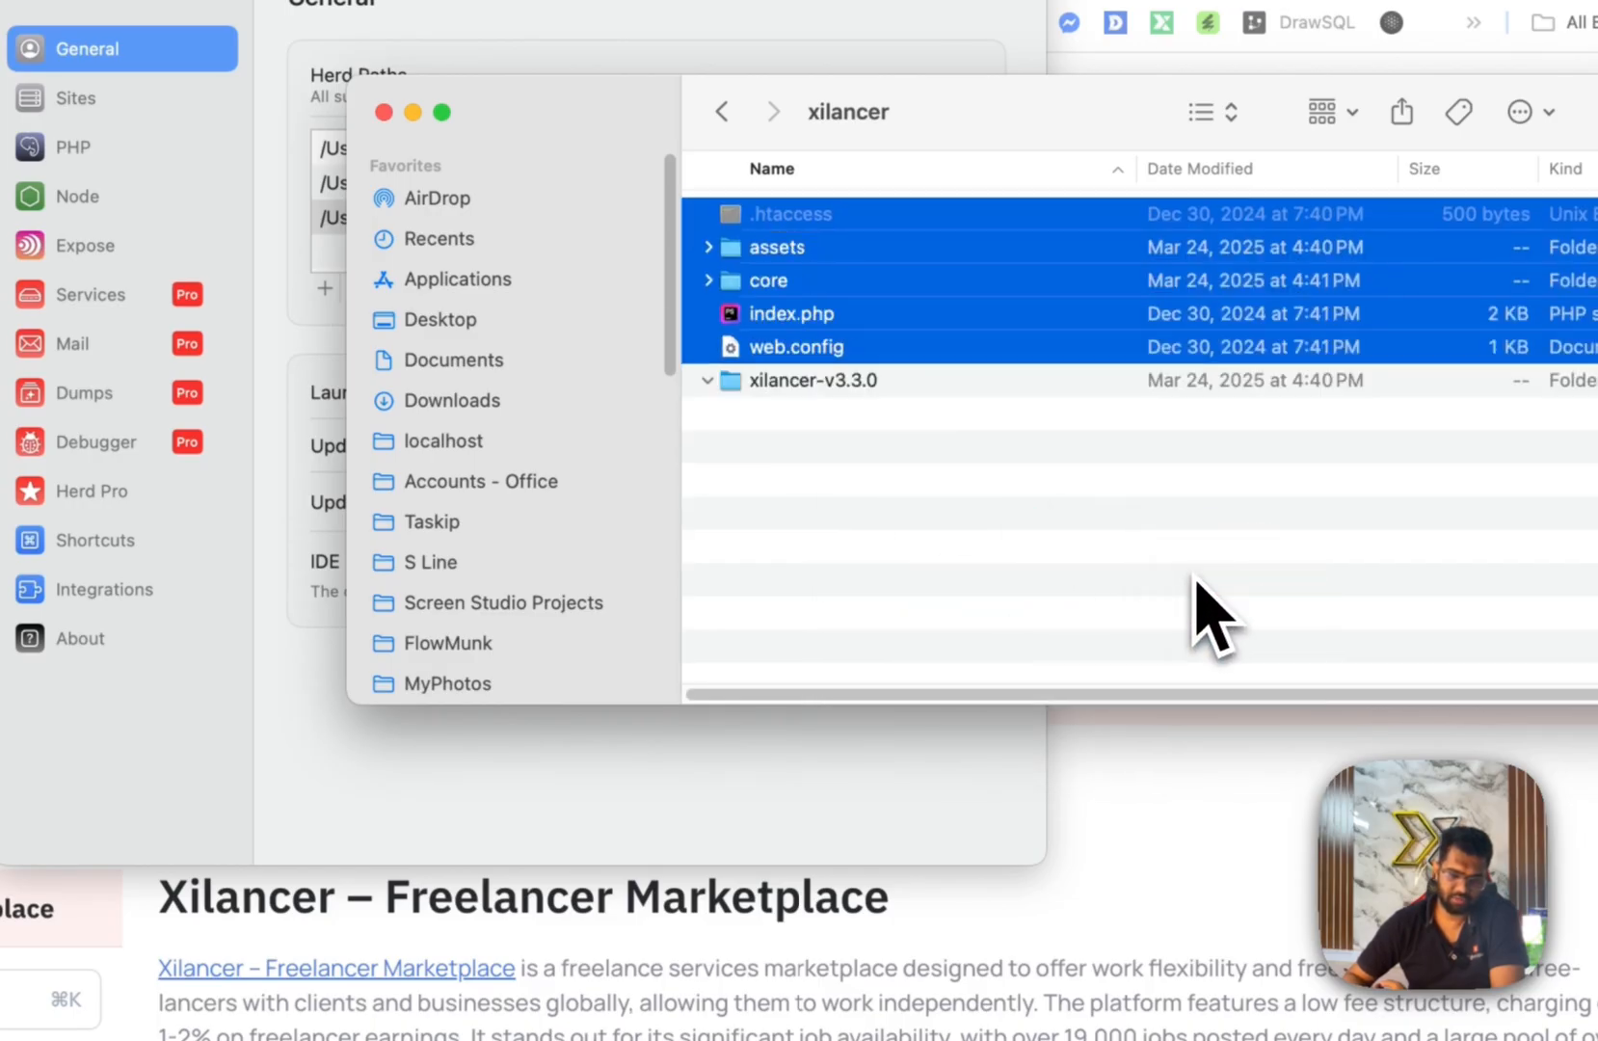
pyautogui.click(921, 384)
pyautogui.rightClick(855, 384)
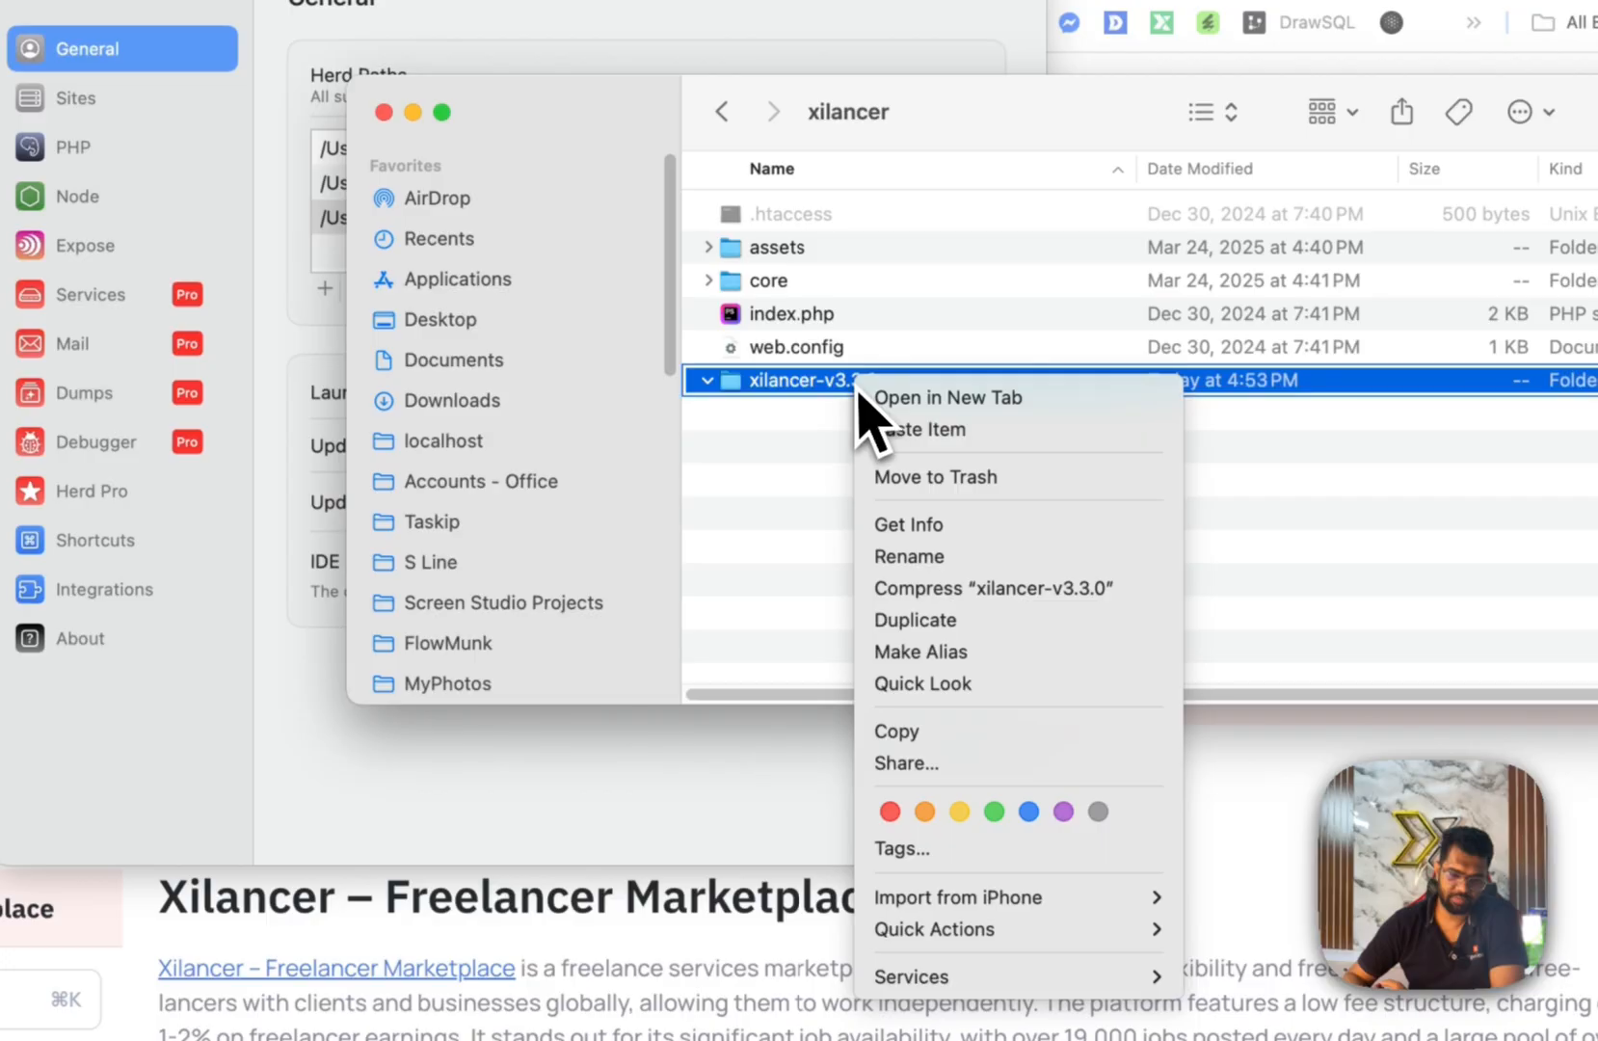
pyautogui.click(1022, 506)
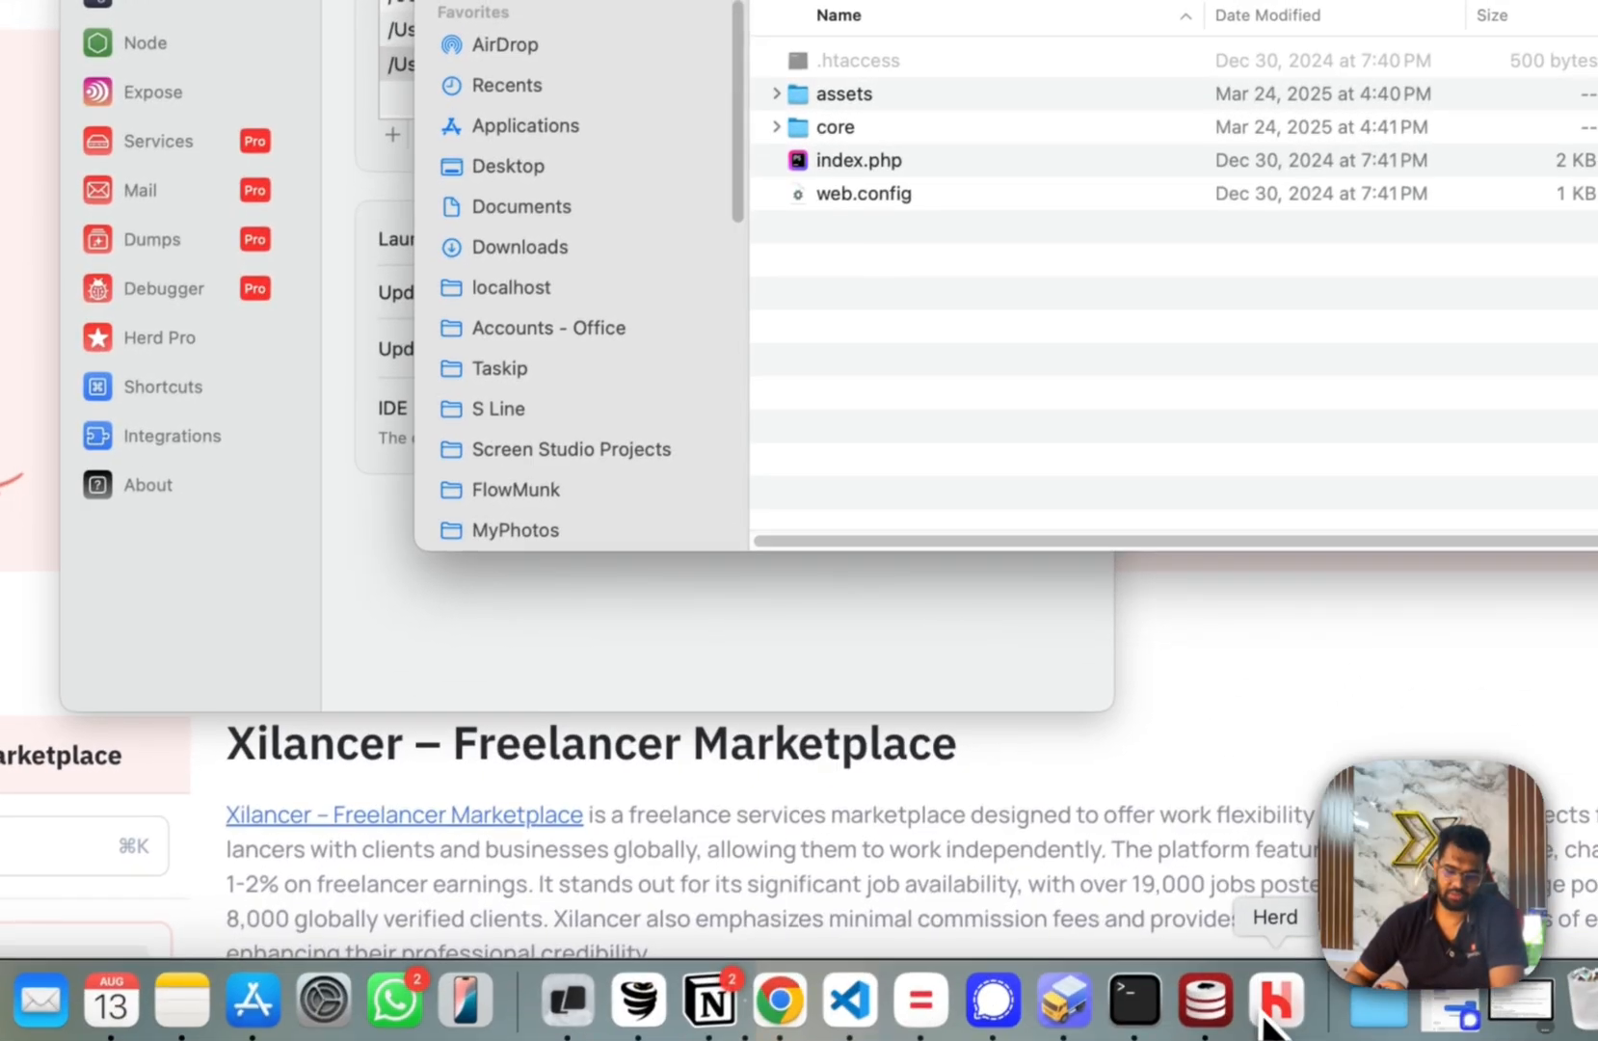
pyautogui.click(1274, 993)
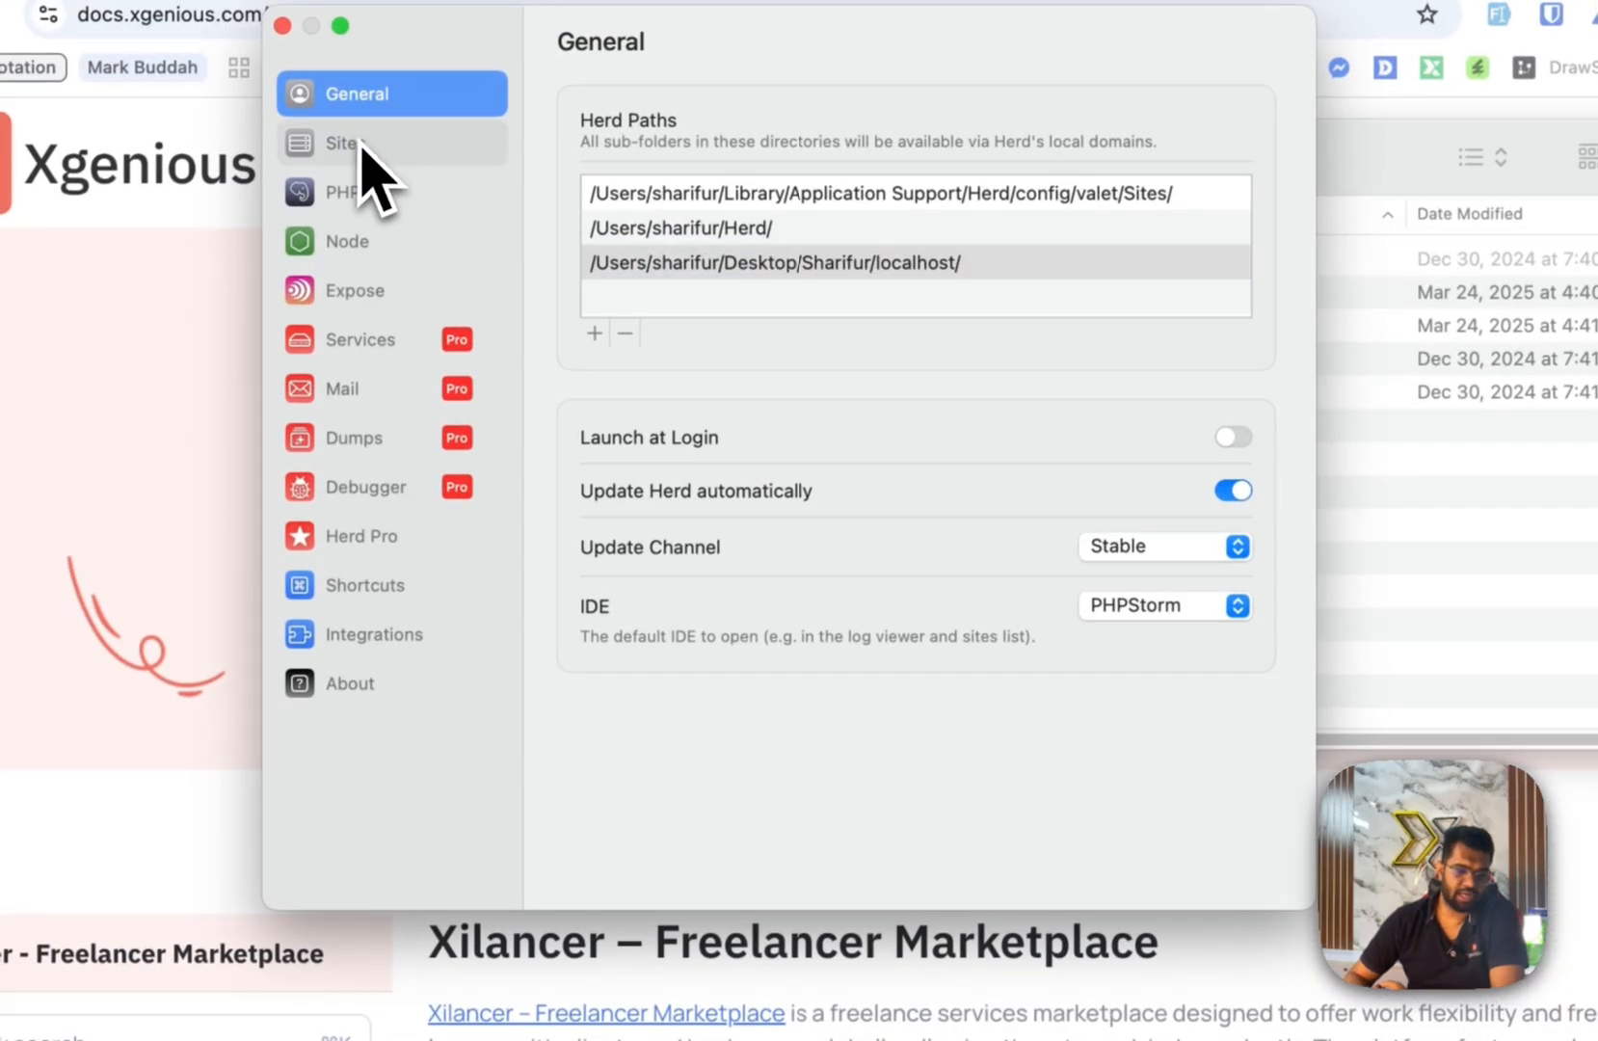
# Open Herd's Sites list and select xilancer.test at the bottom.
pyautogui.click(362, 145)
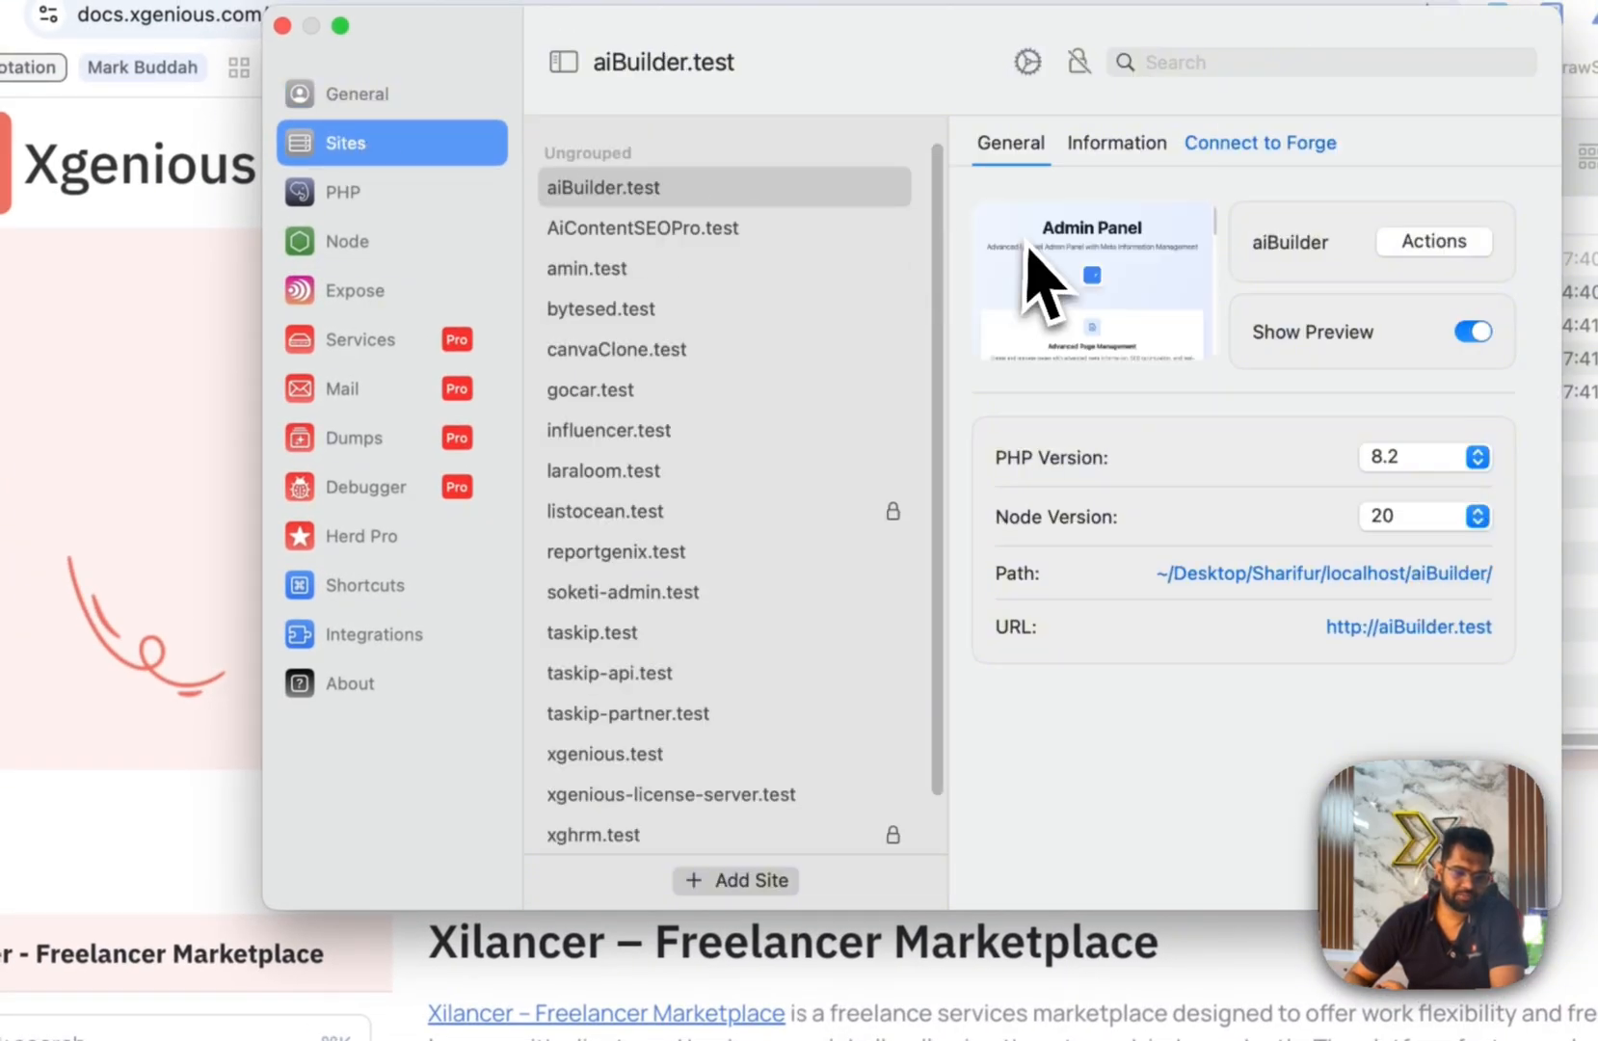
pyautogui.scroll(-1, 619, 361)
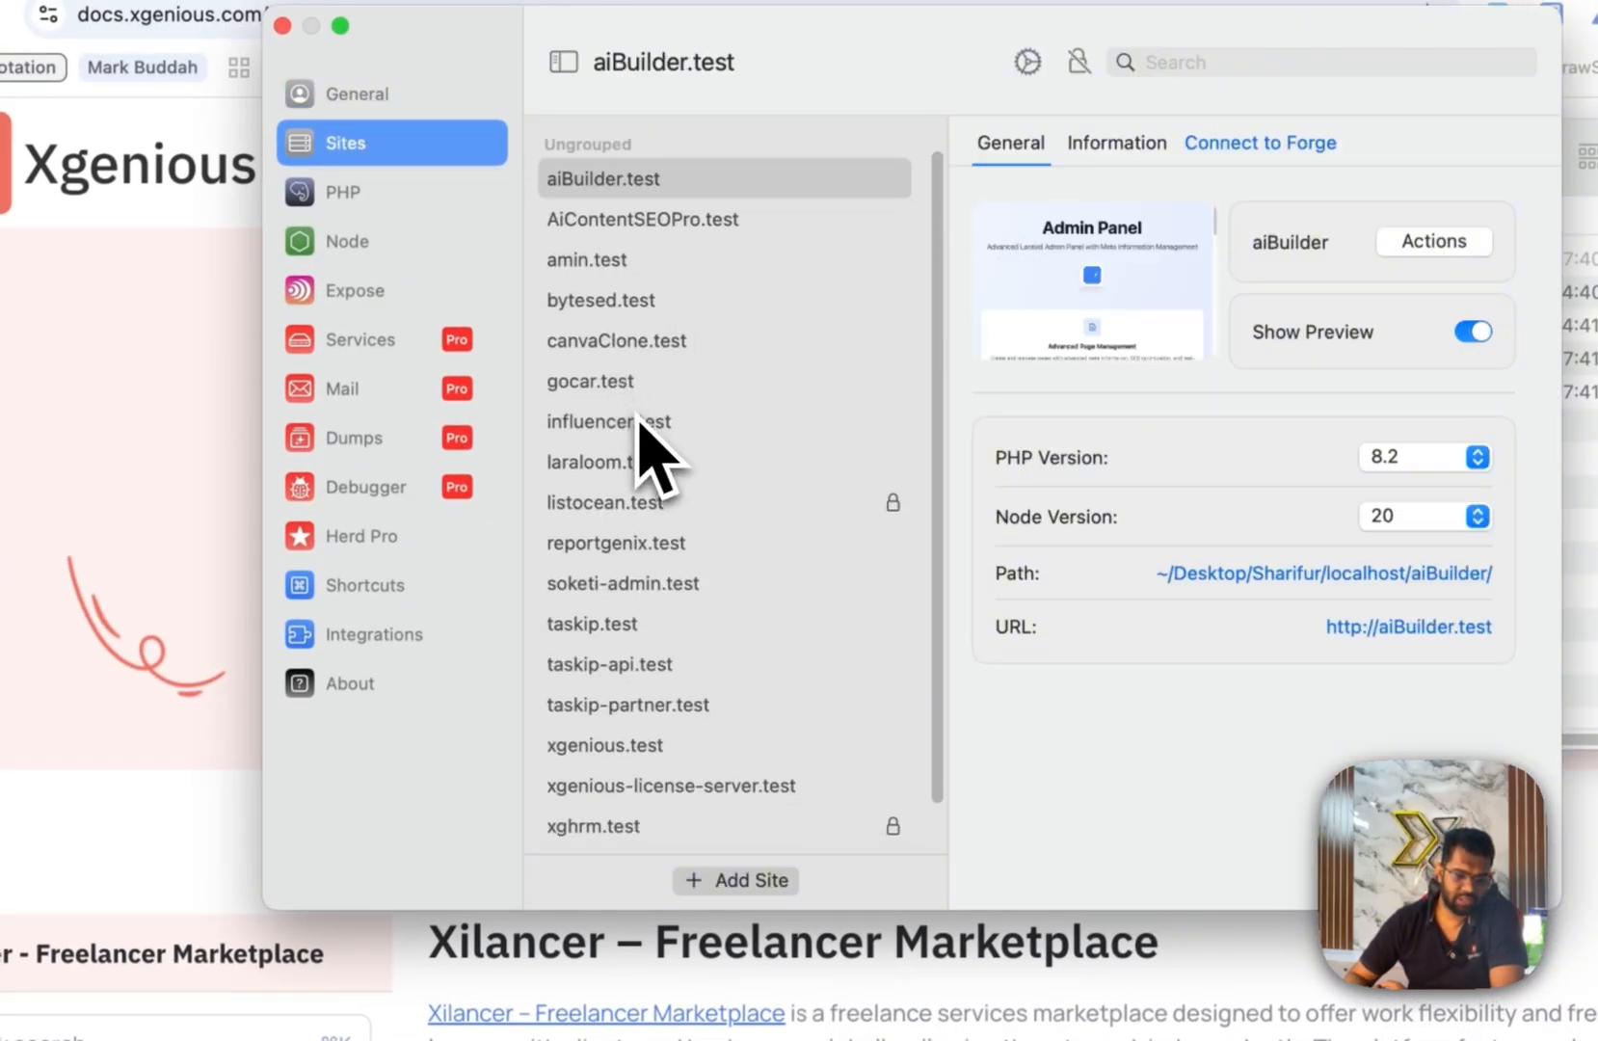
pyautogui.scroll(-3, 644, 448)
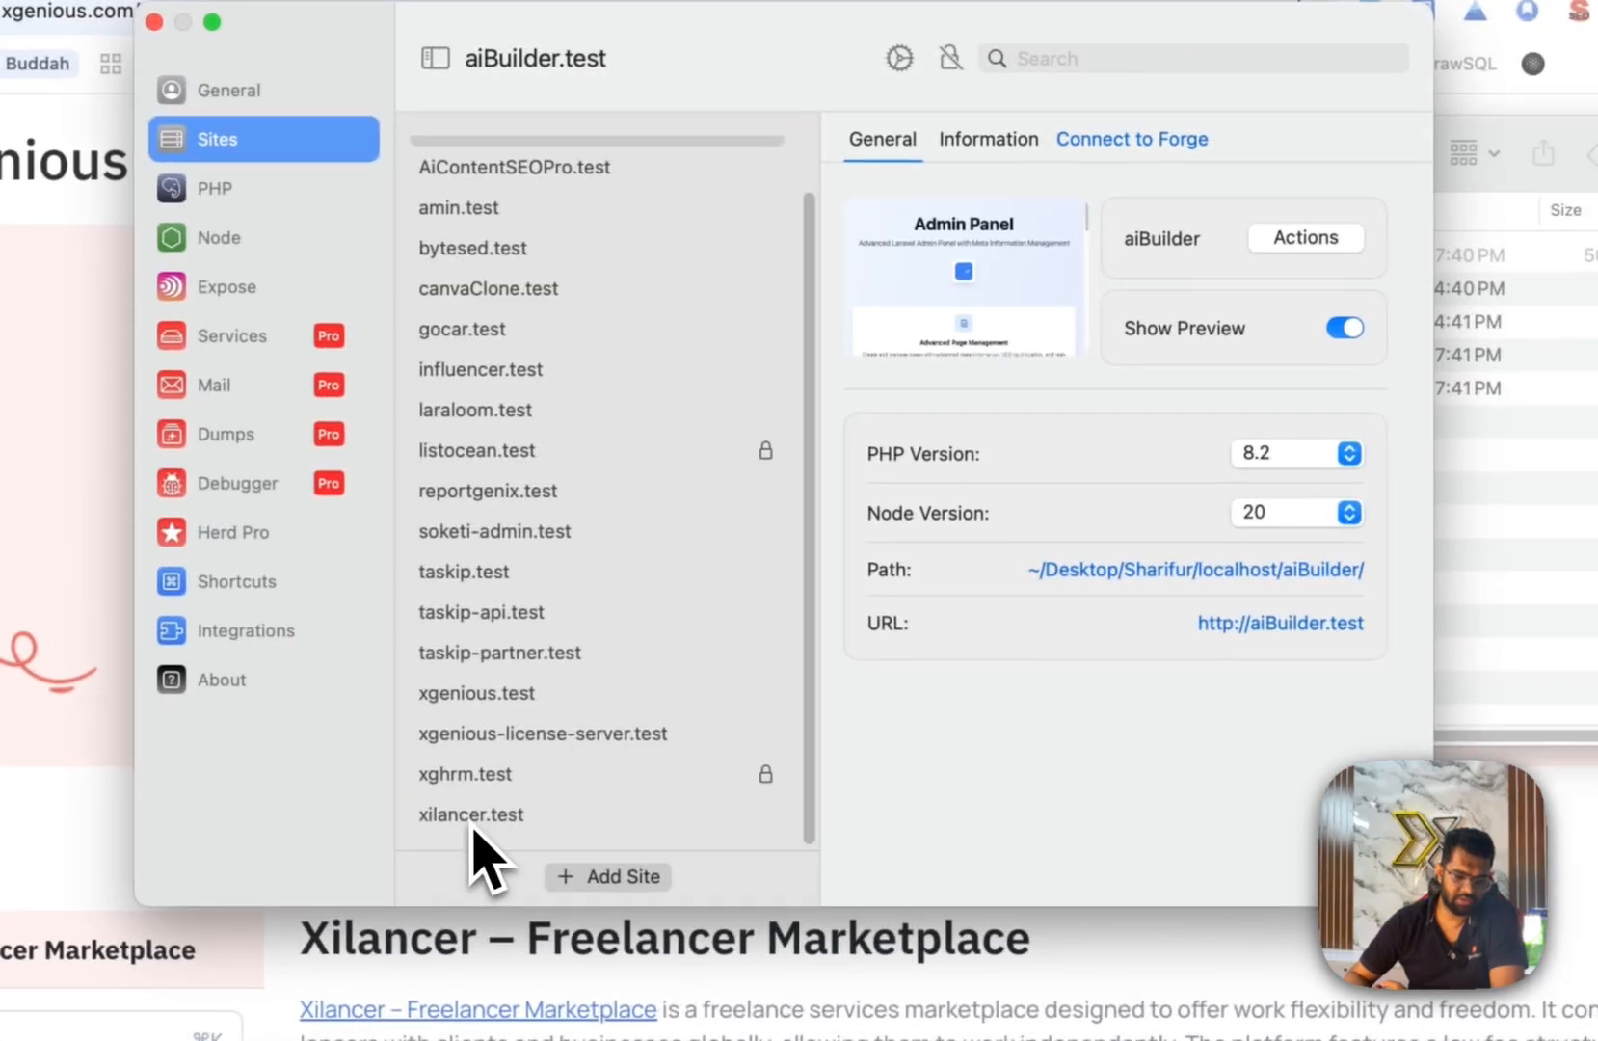
pyautogui.click(473, 827)
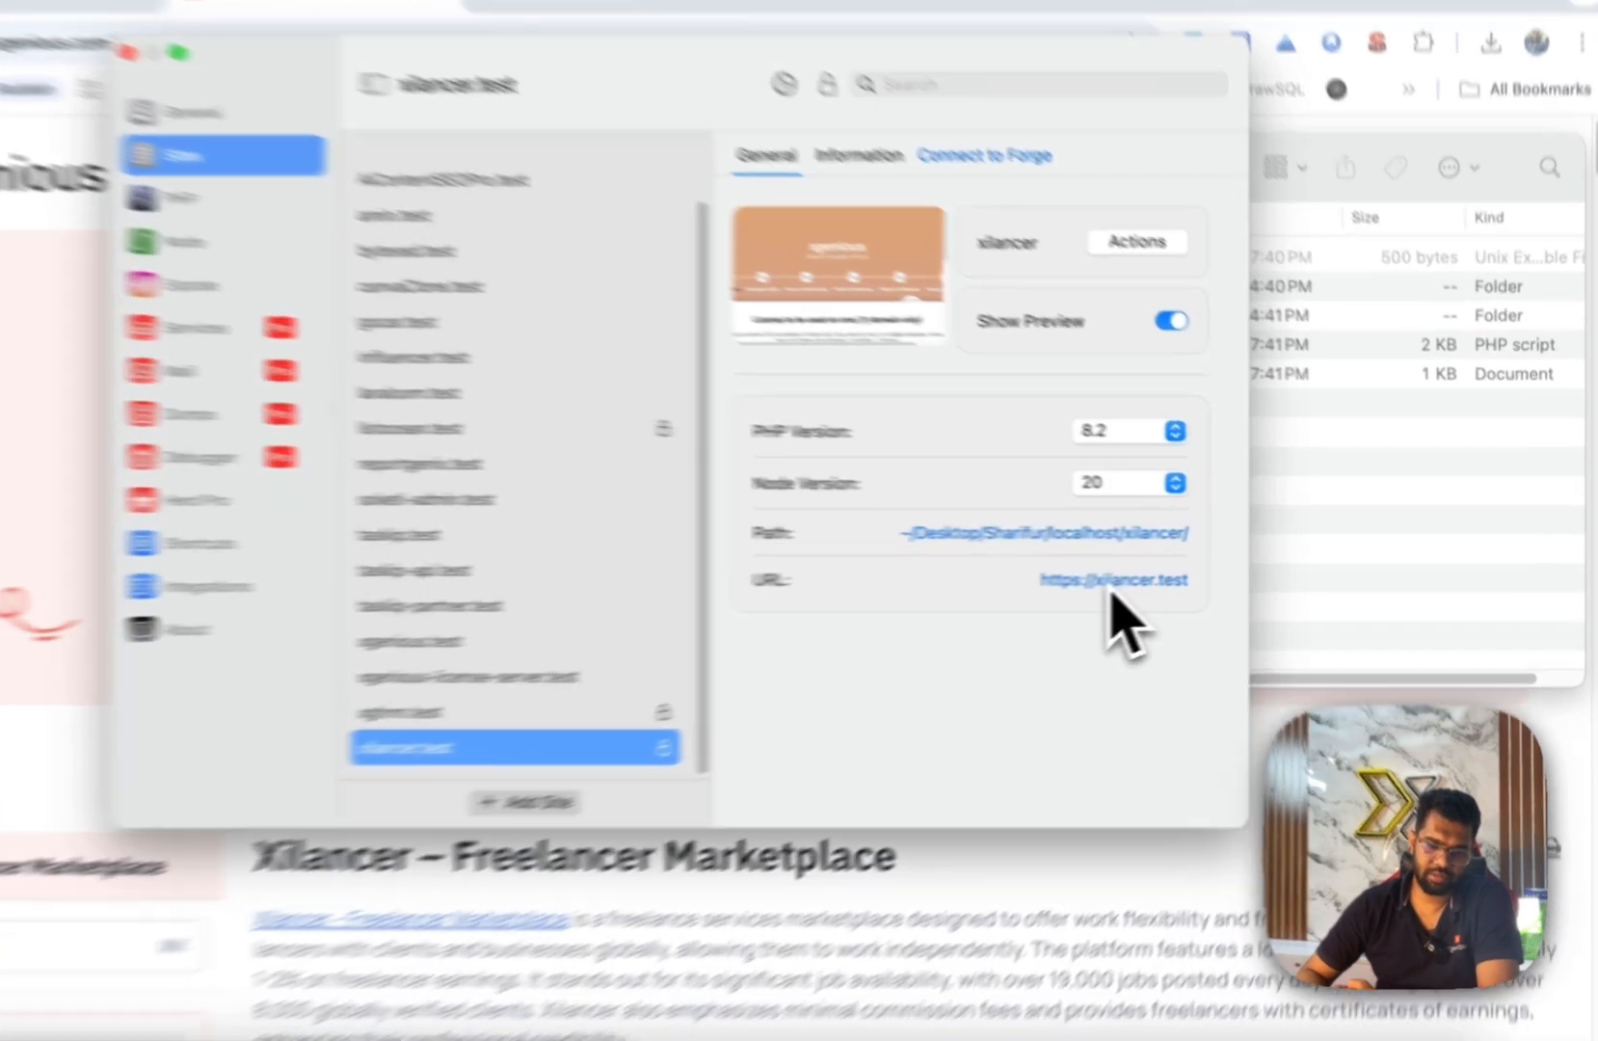
pyautogui.click(1170, 572)
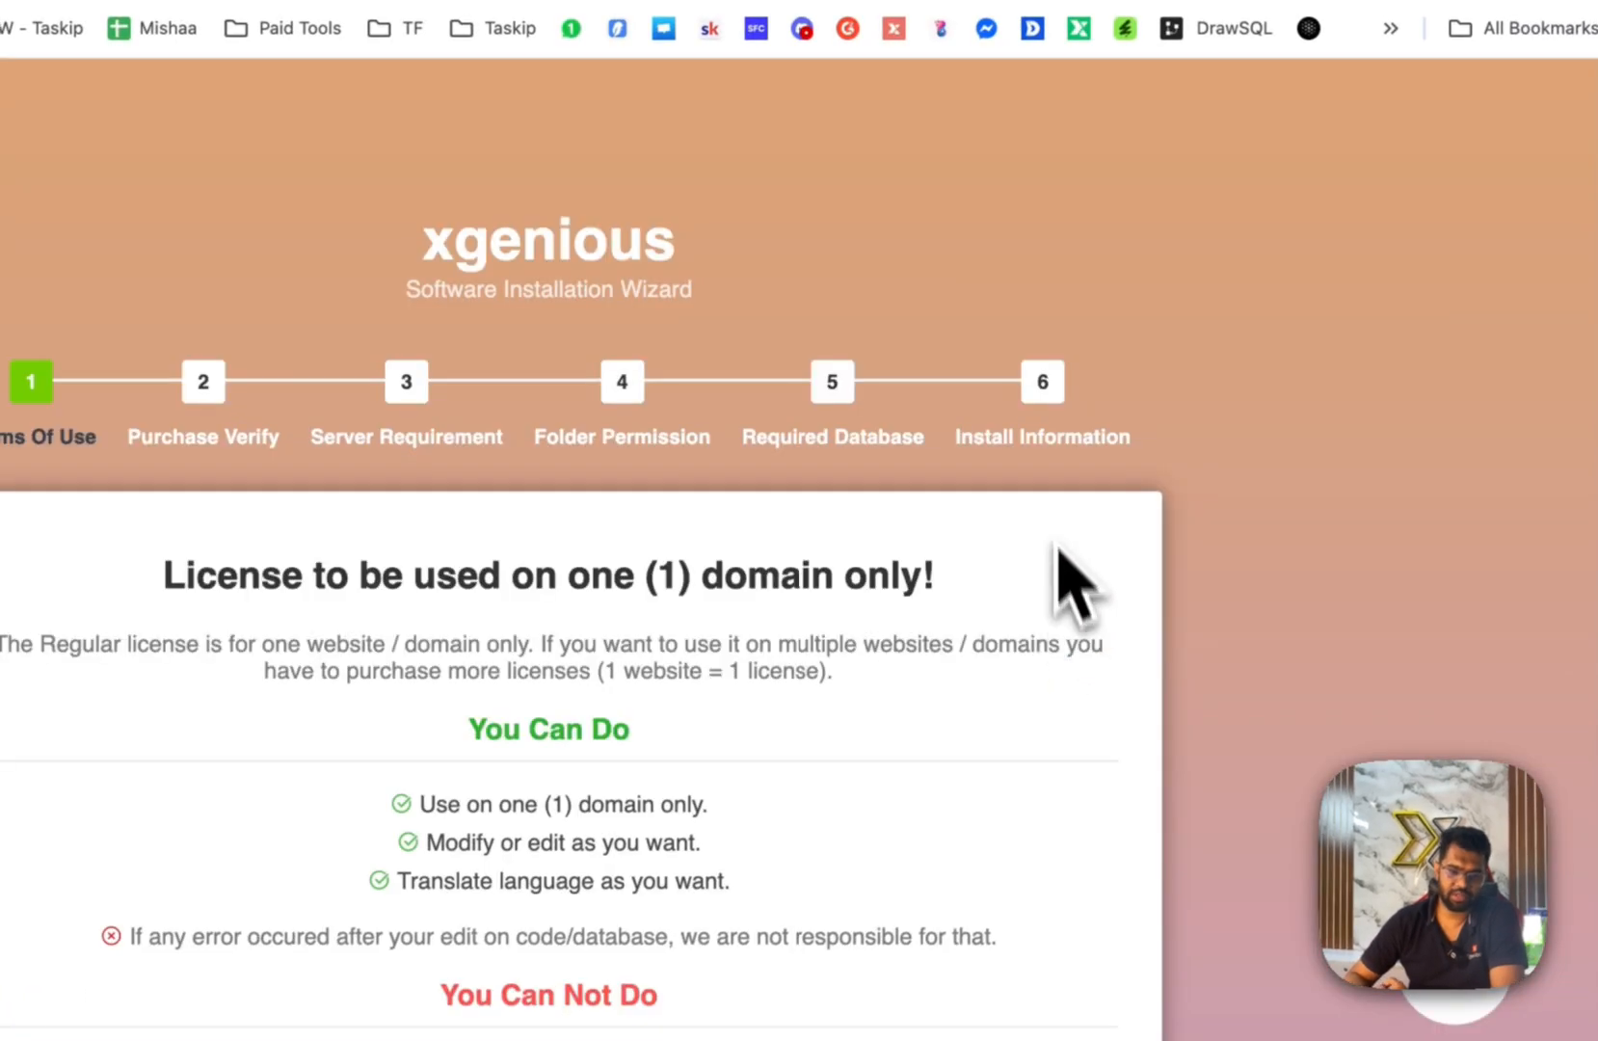
pyautogui.scroll(-5, 1057, 500)
pyautogui.scroll(5, 1059, 499)
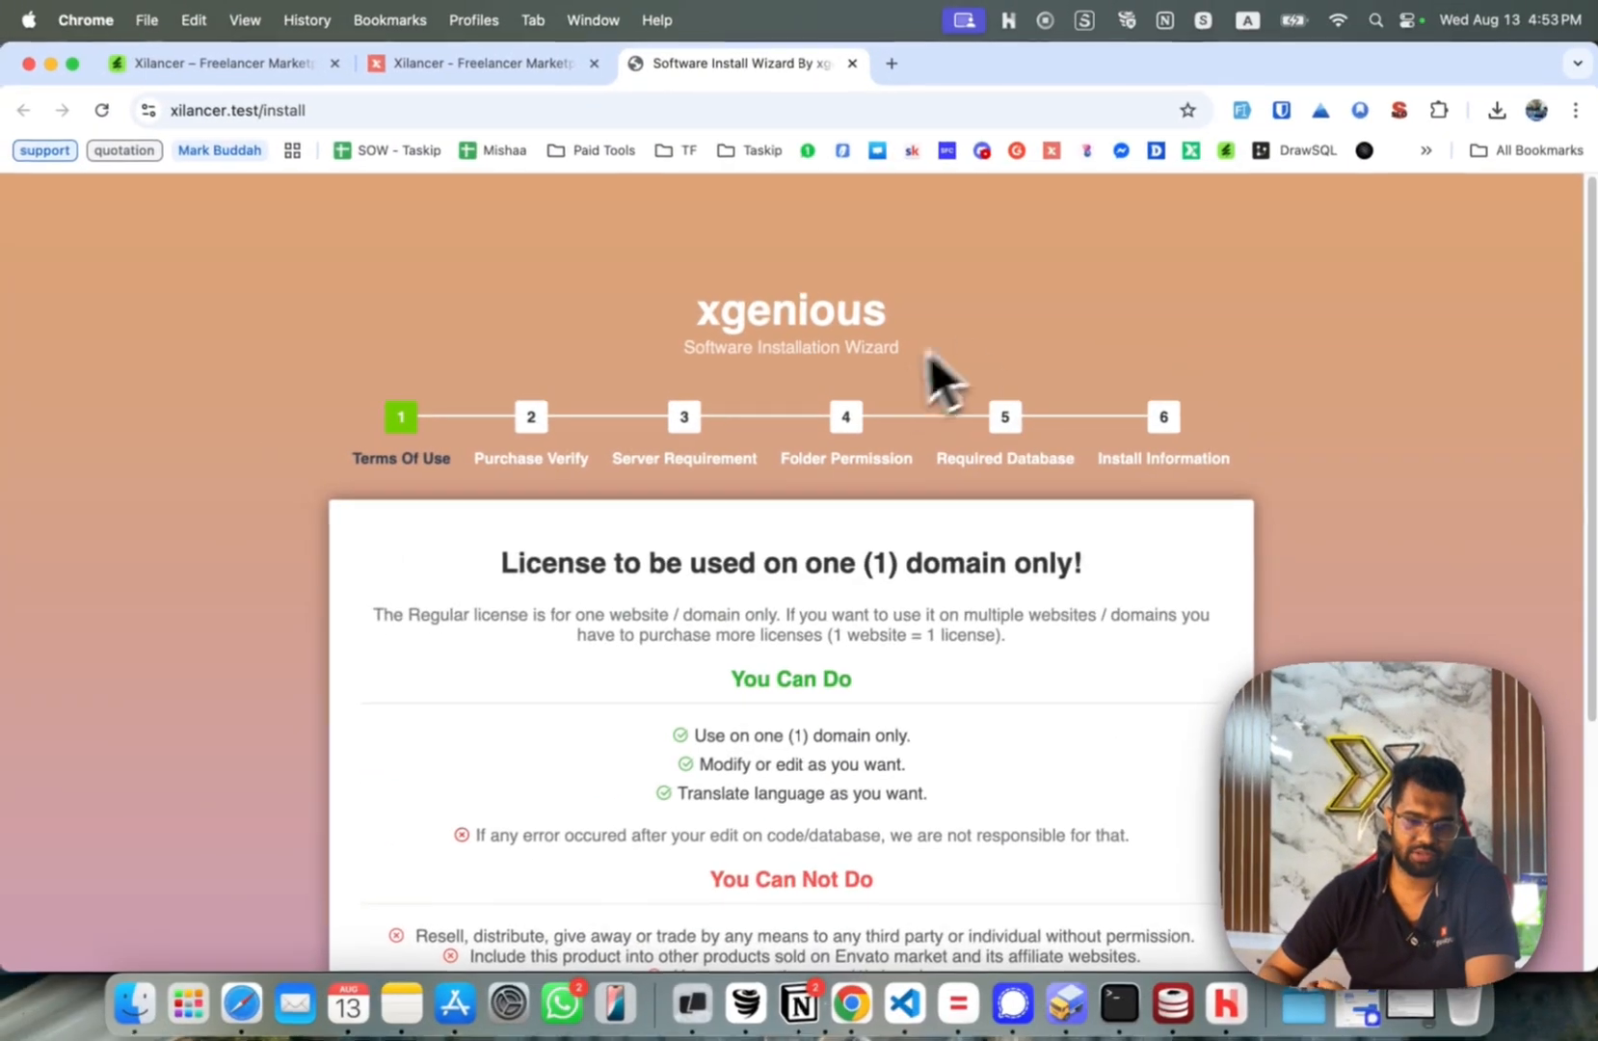
pyautogui.scroll(-5, 1031, 354)
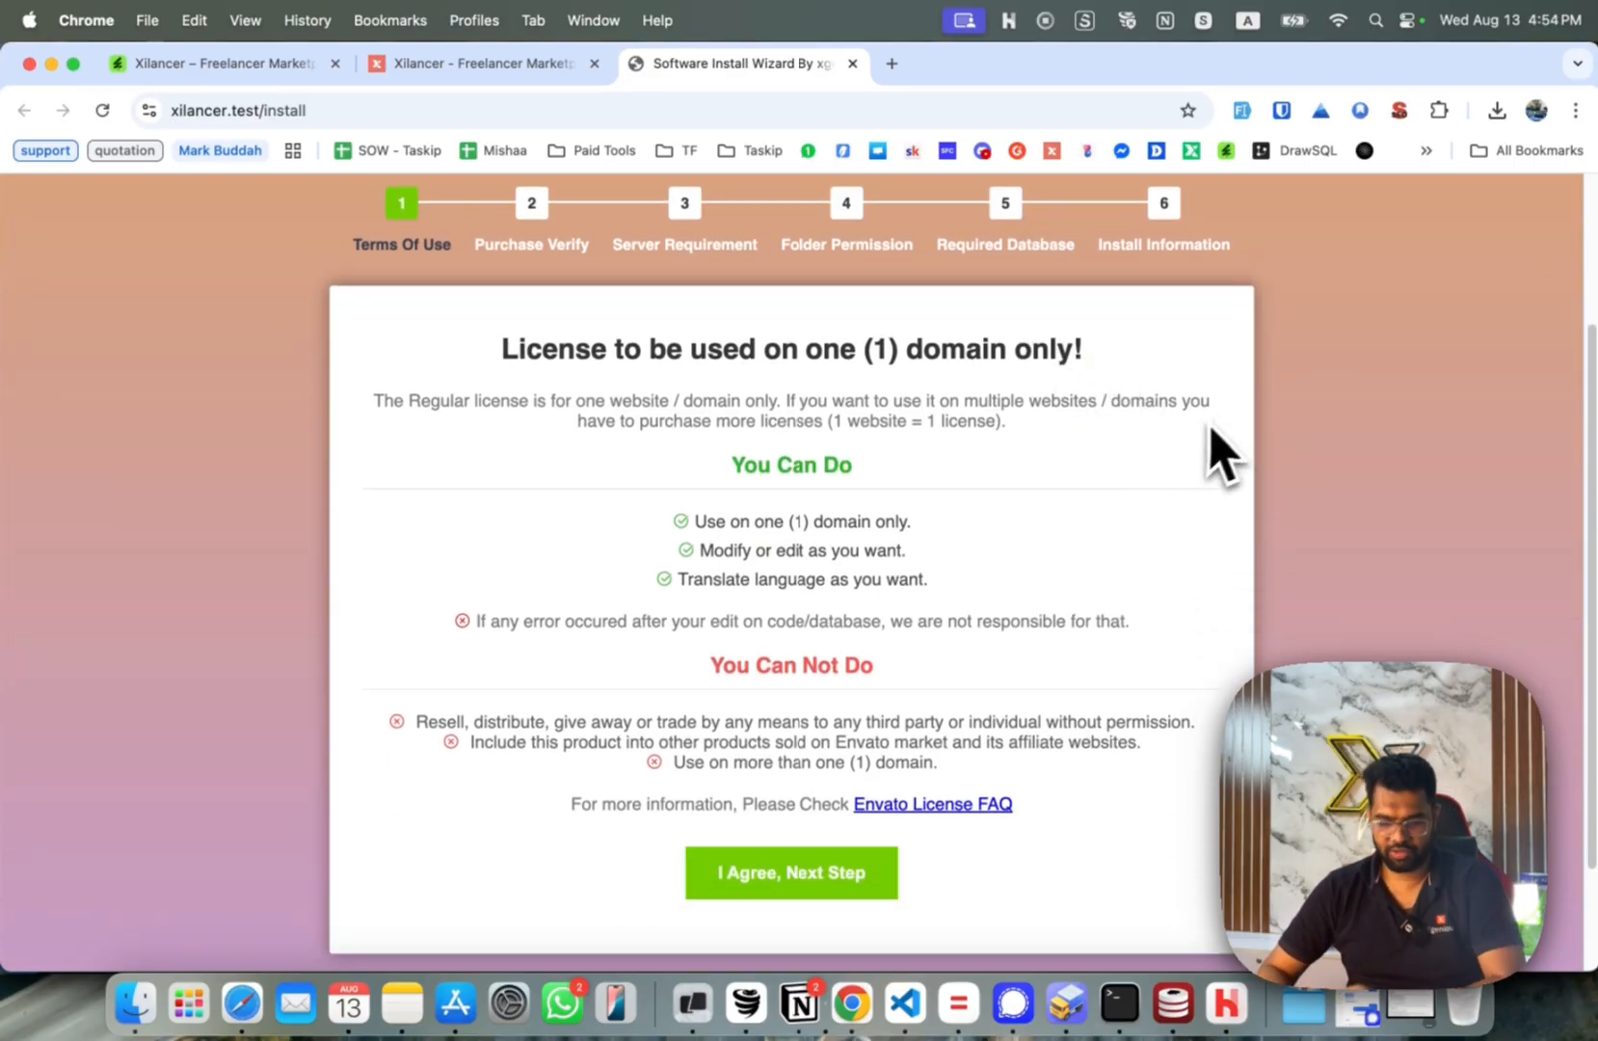
pyautogui.click(843, 882)
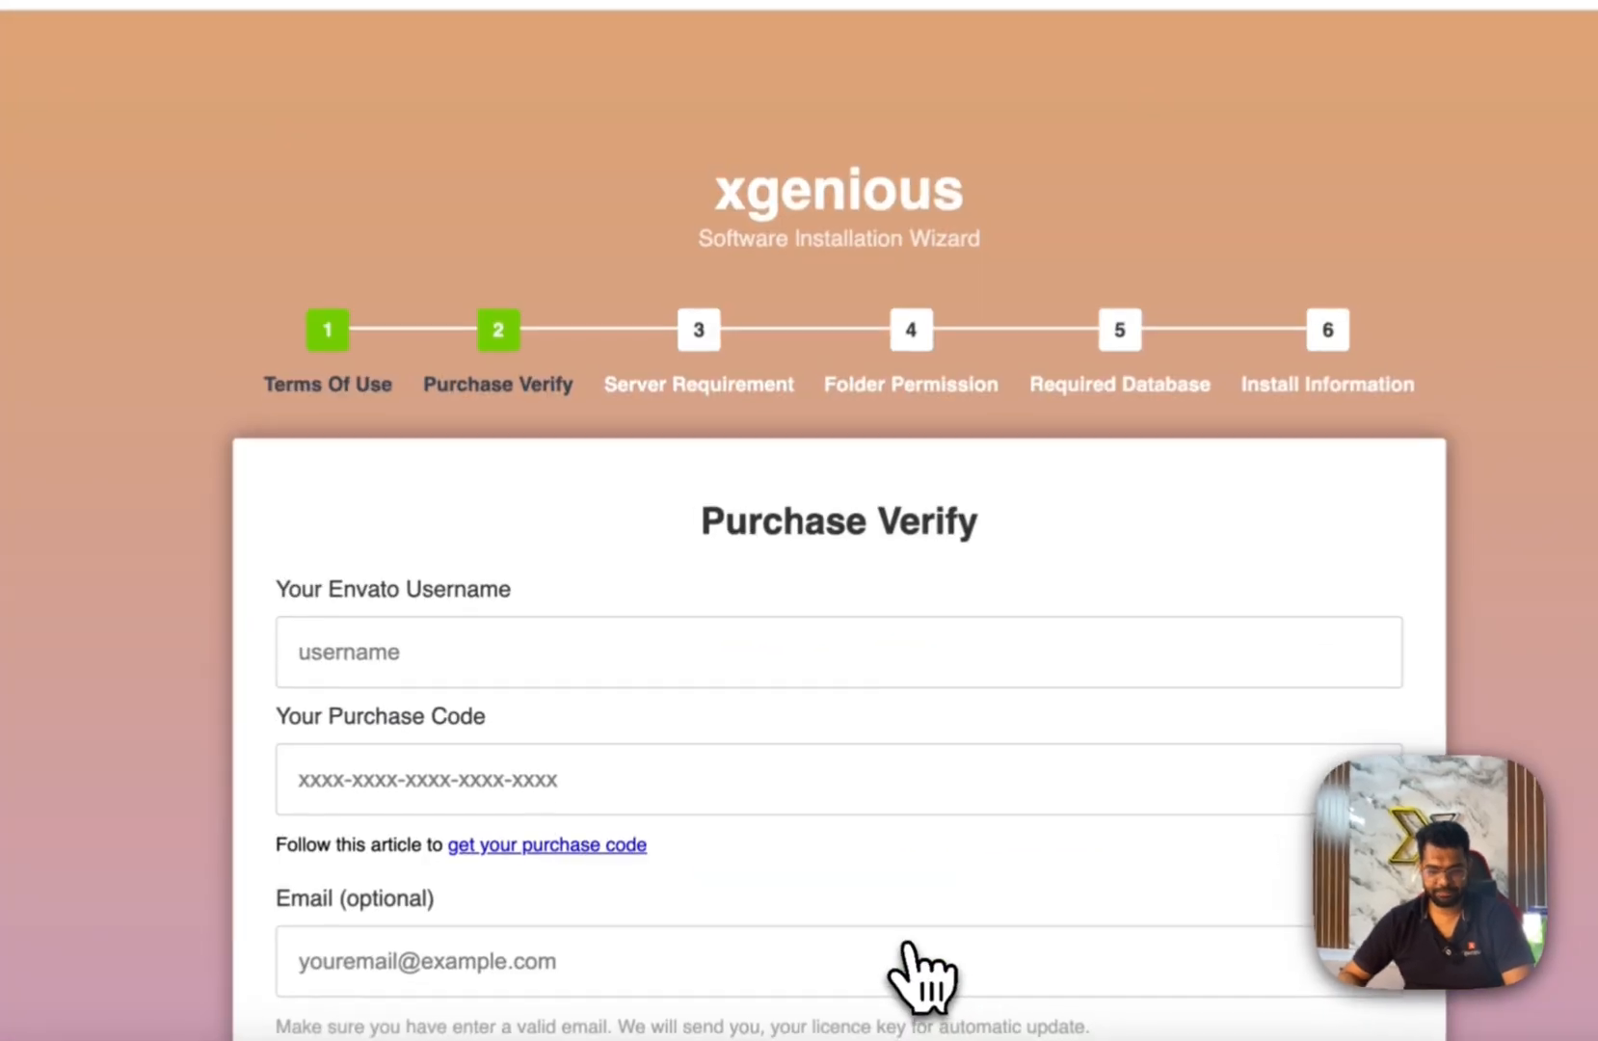
# Open the 'get your purchase code' help article in a new tab and view it.
pyautogui.scroll(-2, 1009, 771)
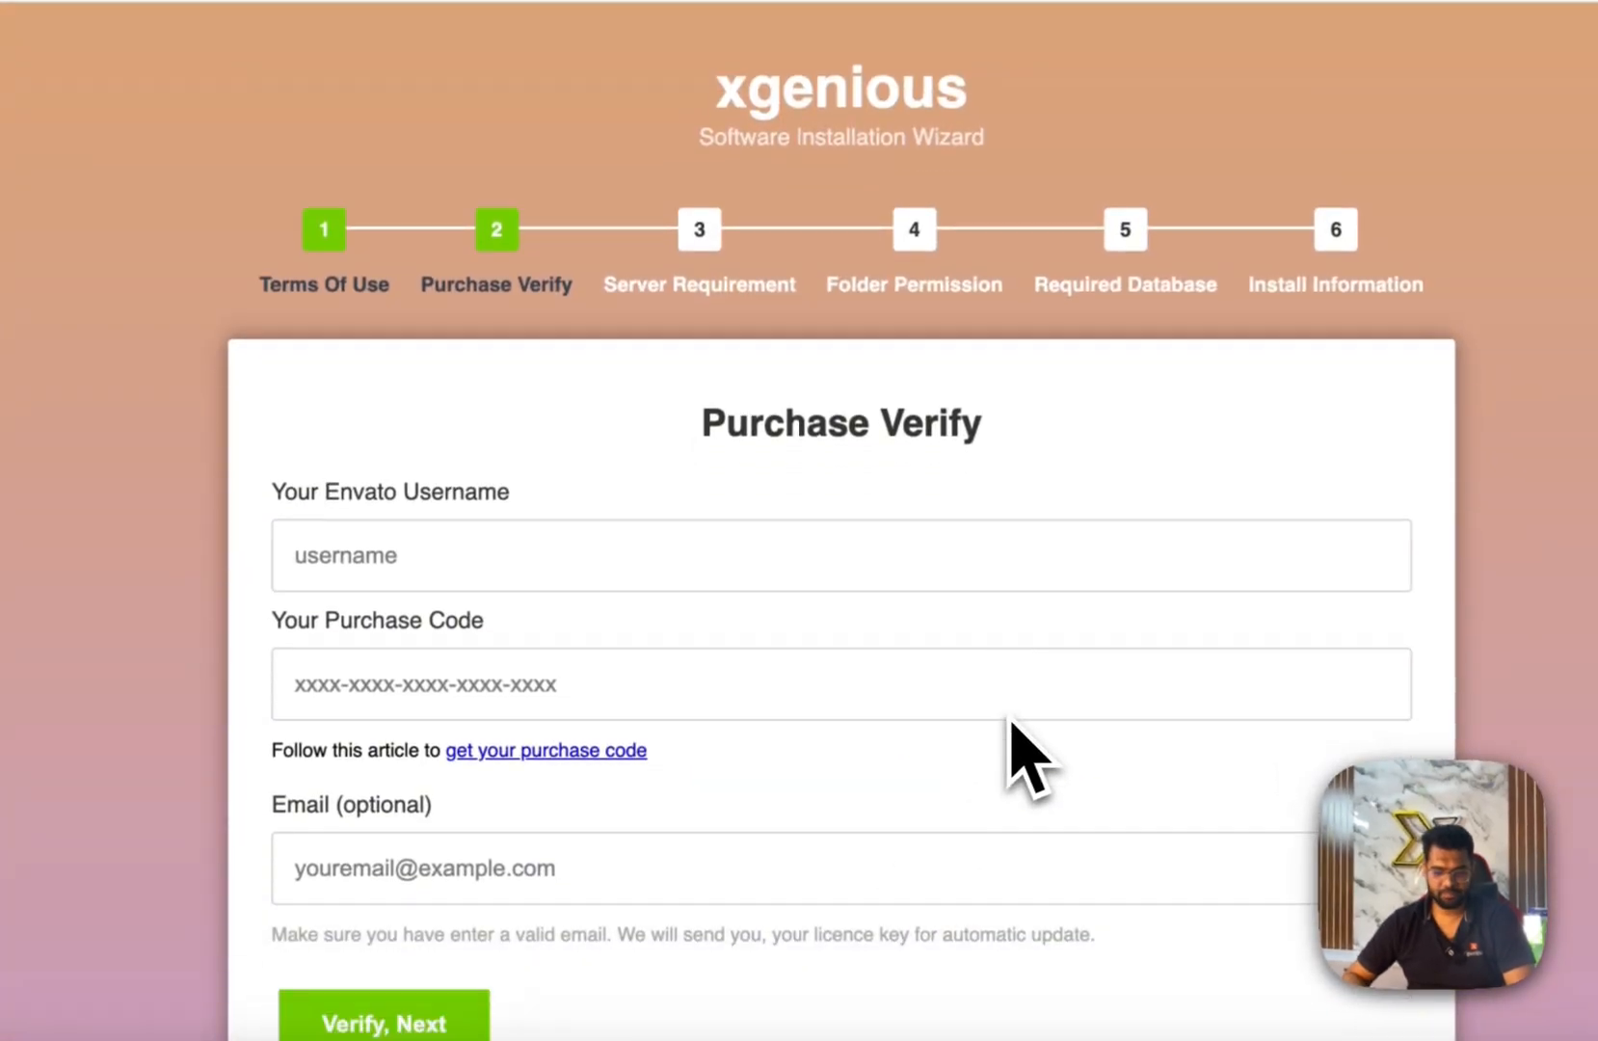
pyautogui.click(605, 578)
pyautogui.click(602, 464)
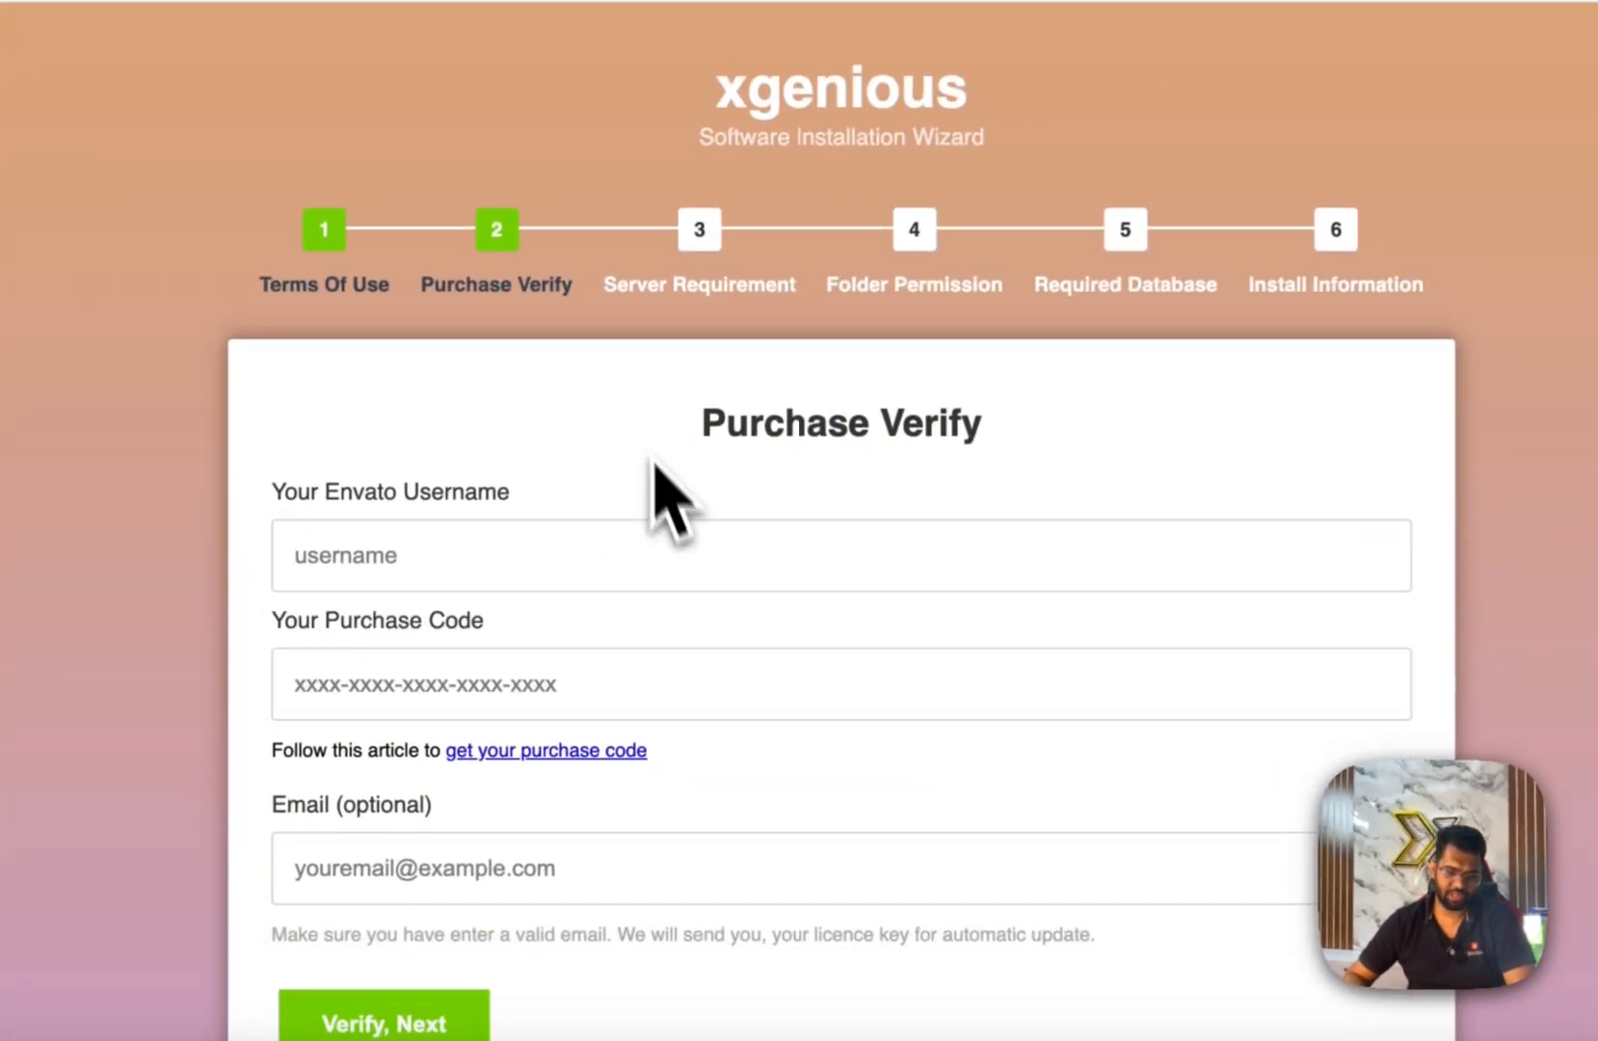
pyautogui.scroll(-1, 658, 656)
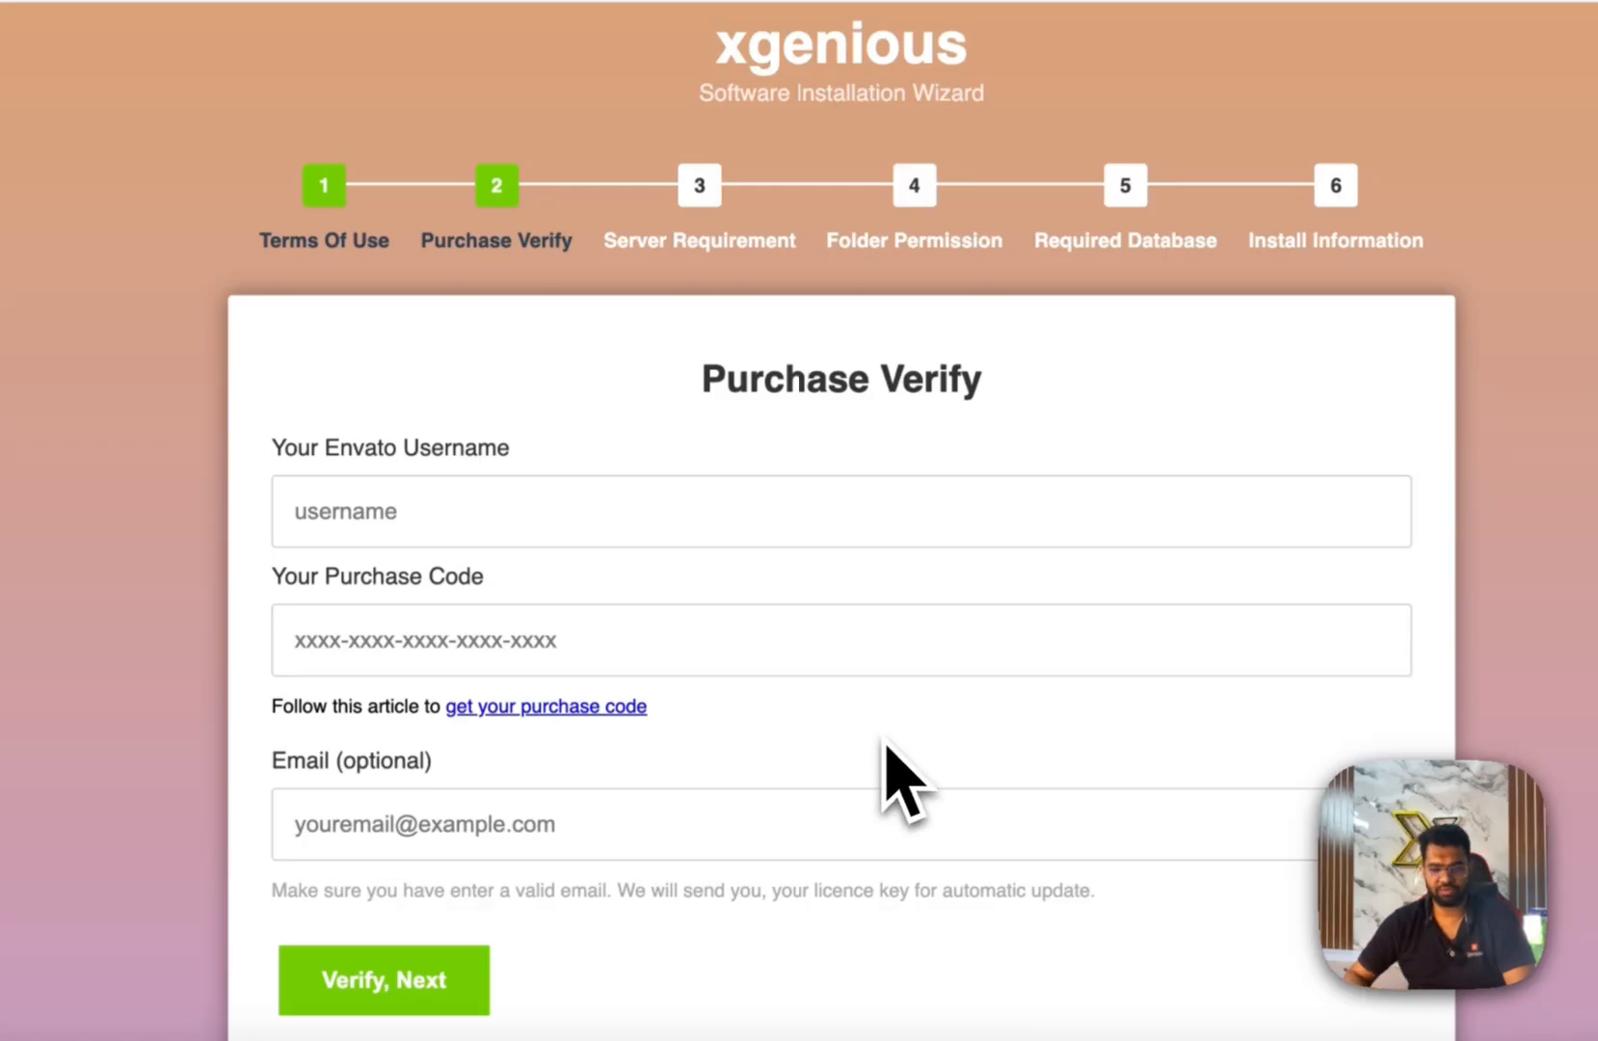
pyautogui.rightClick(508, 718)
pyautogui.click(656, 492)
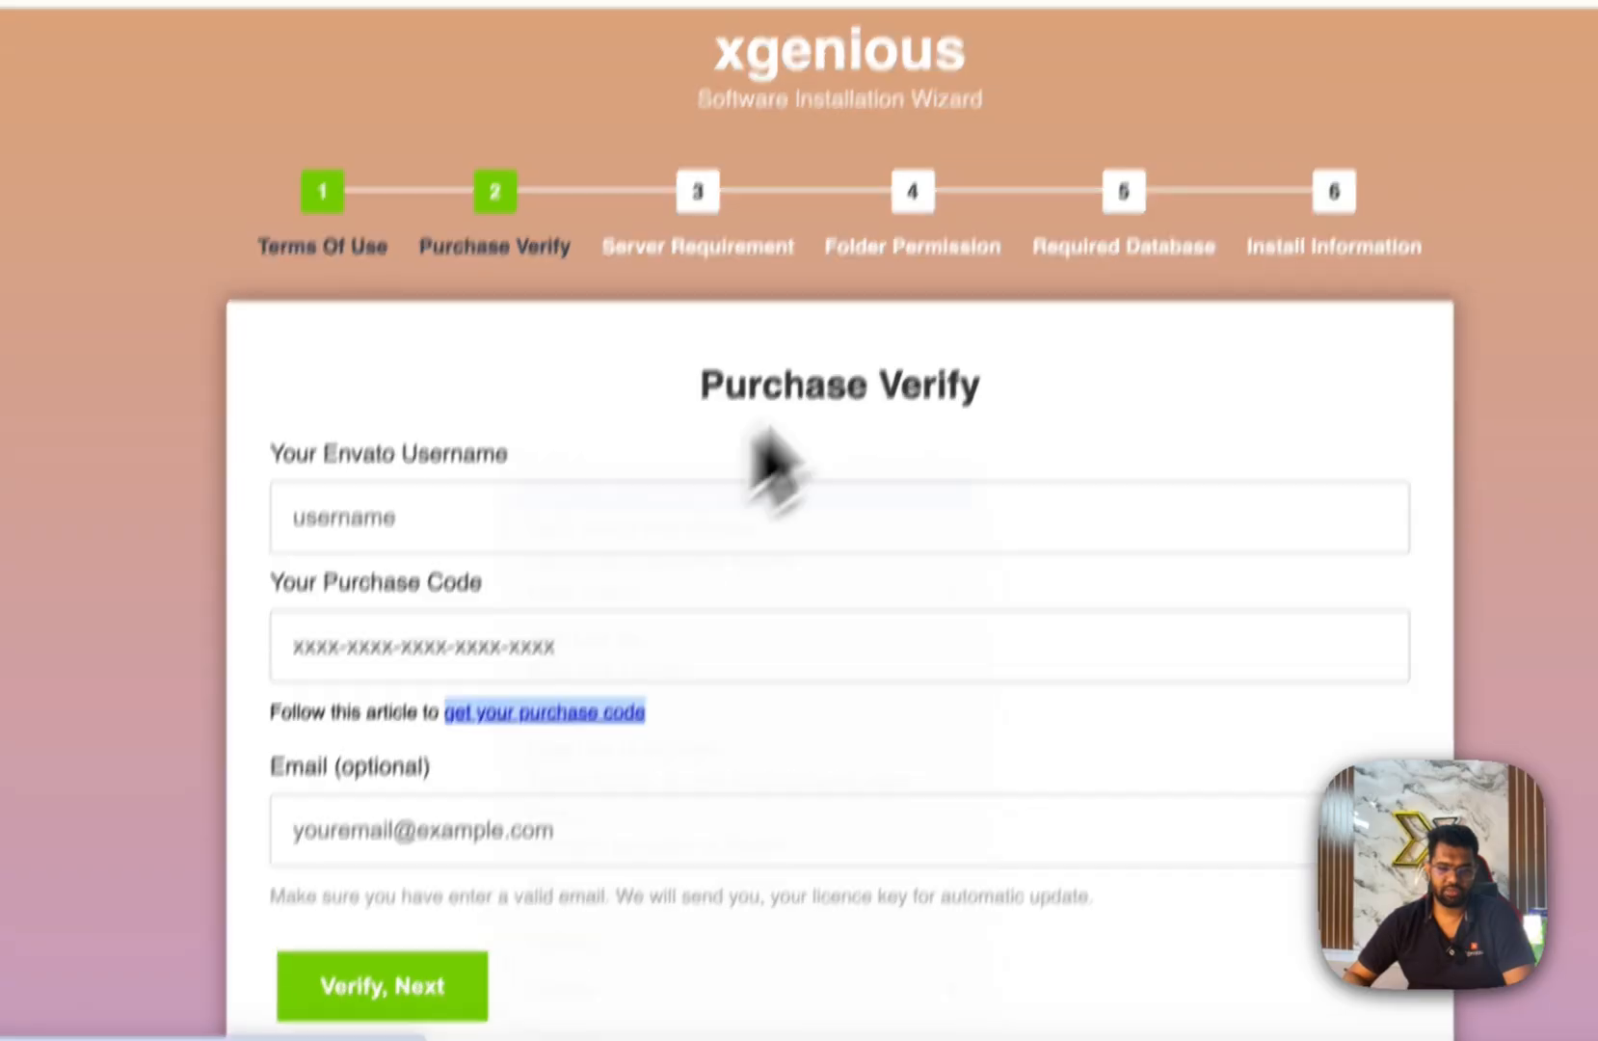
pyautogui.click(1041, 83)
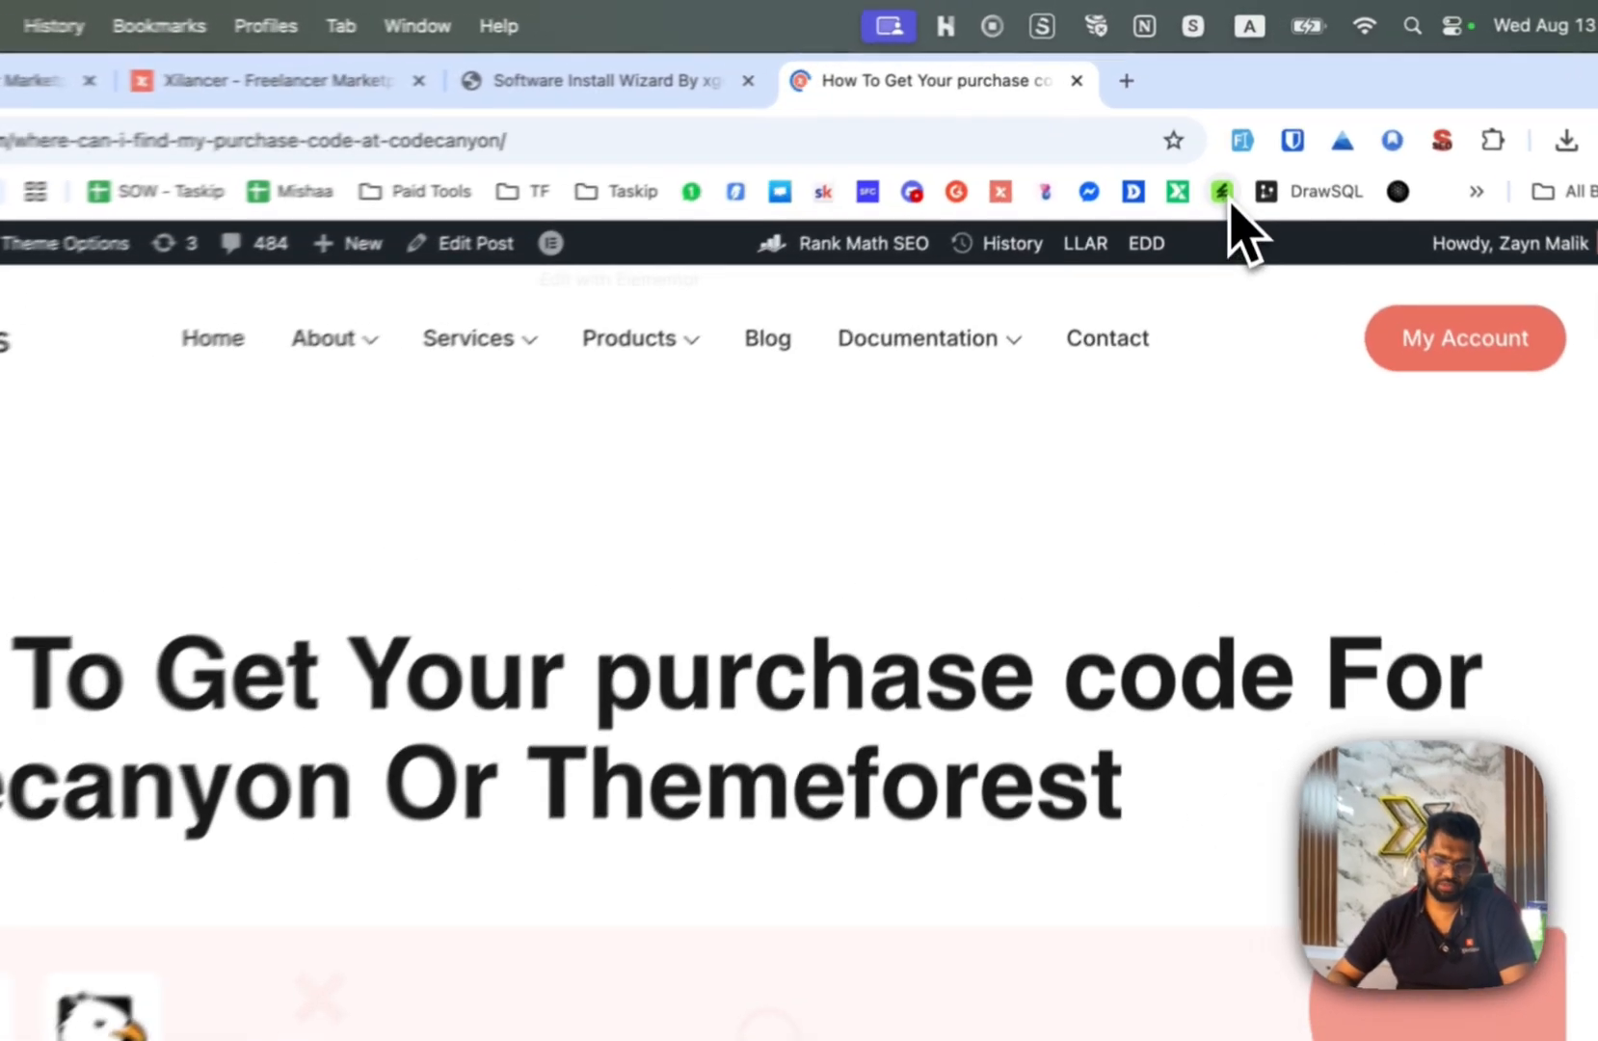
# Copy the Envato username from the end of the CodeCanyon author profile address.
pyautogui.click(1226, 151)
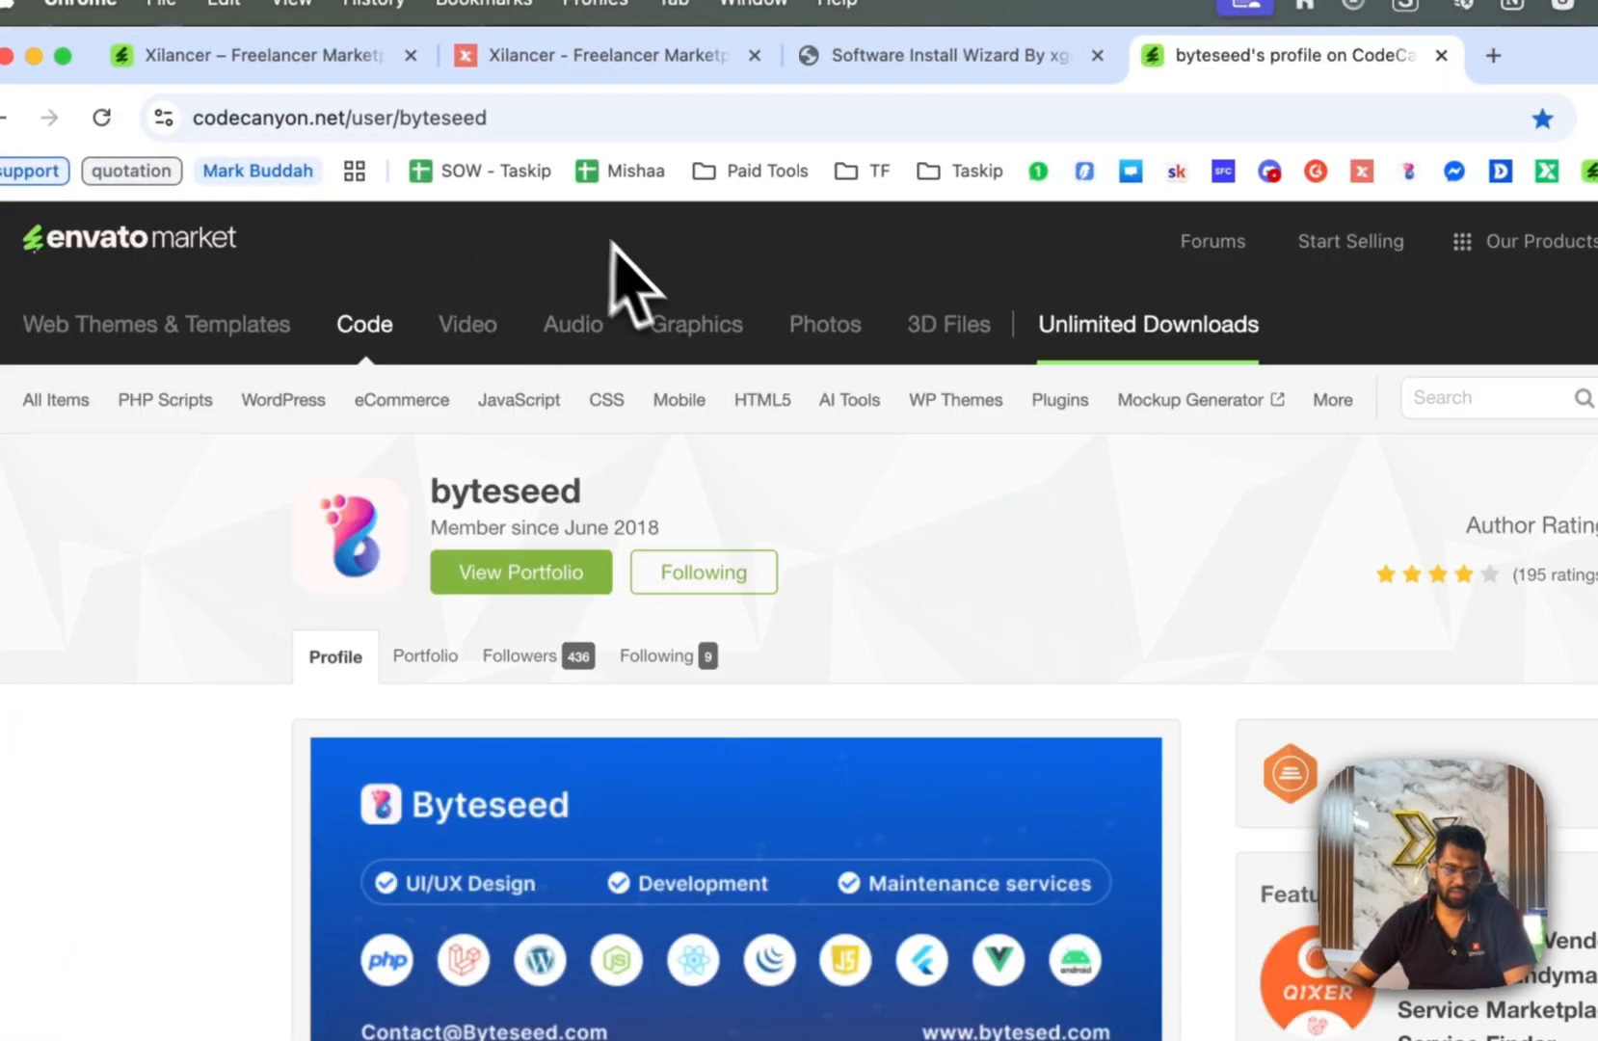
pyautogui.scroll(-3, 630, 274)
pyautogui.click(303, 110)
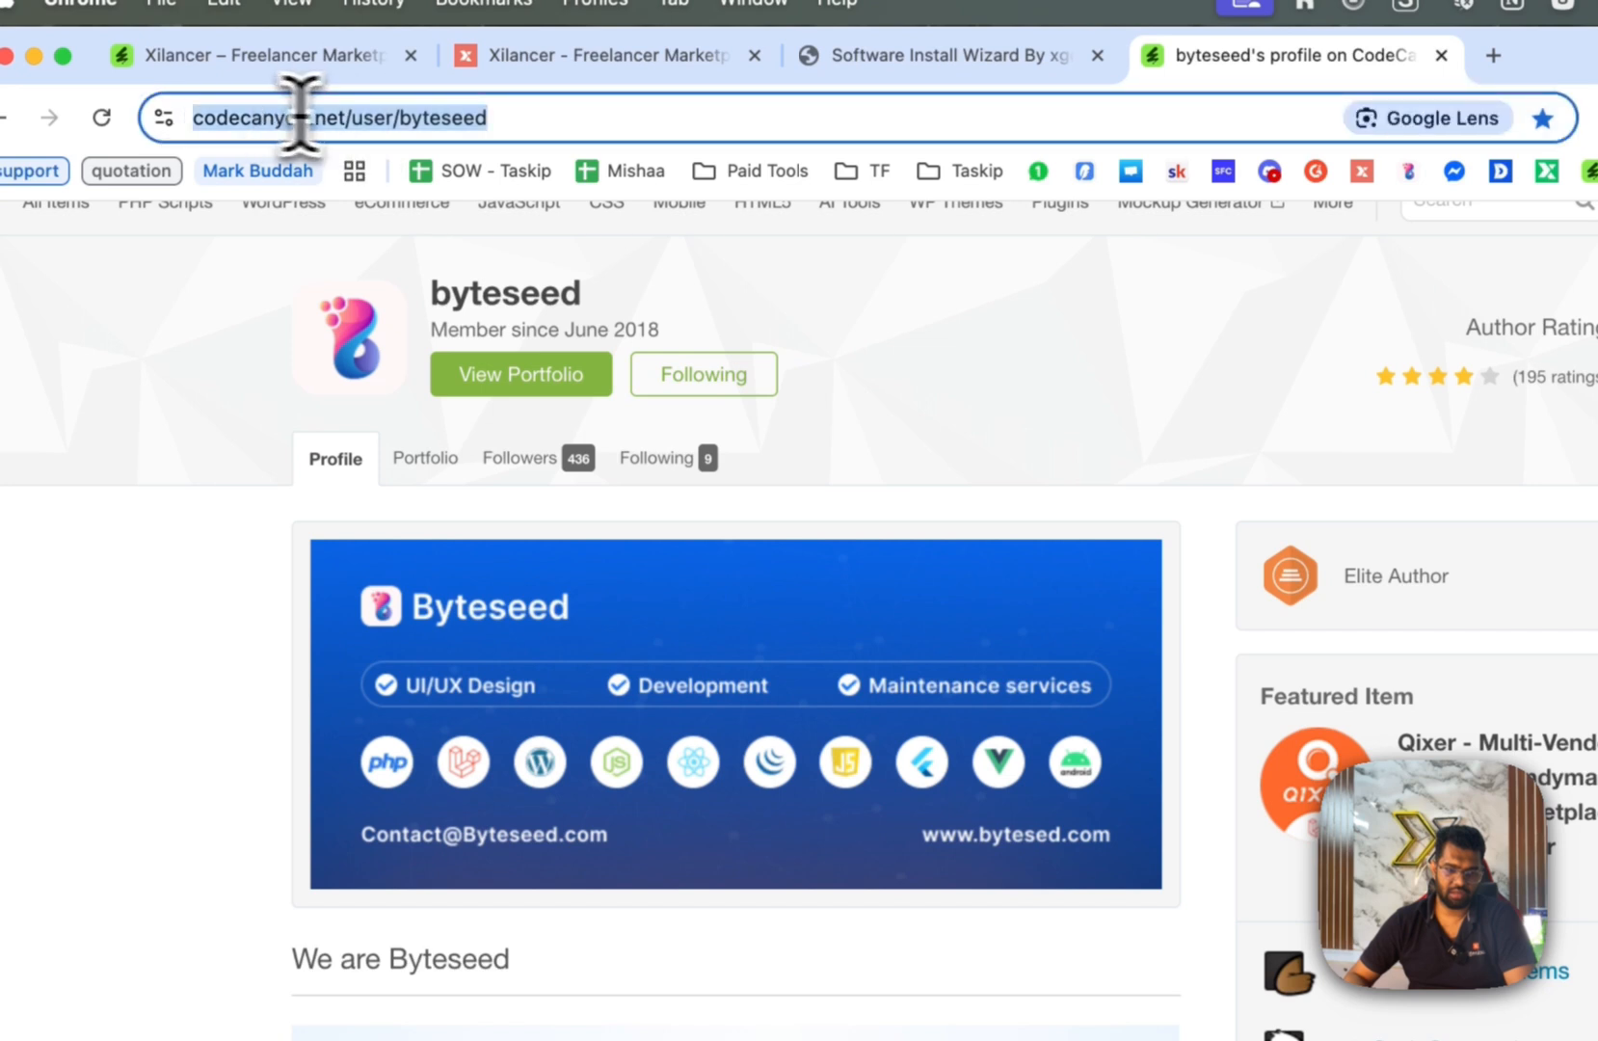
pyautogui.click(371, 117)
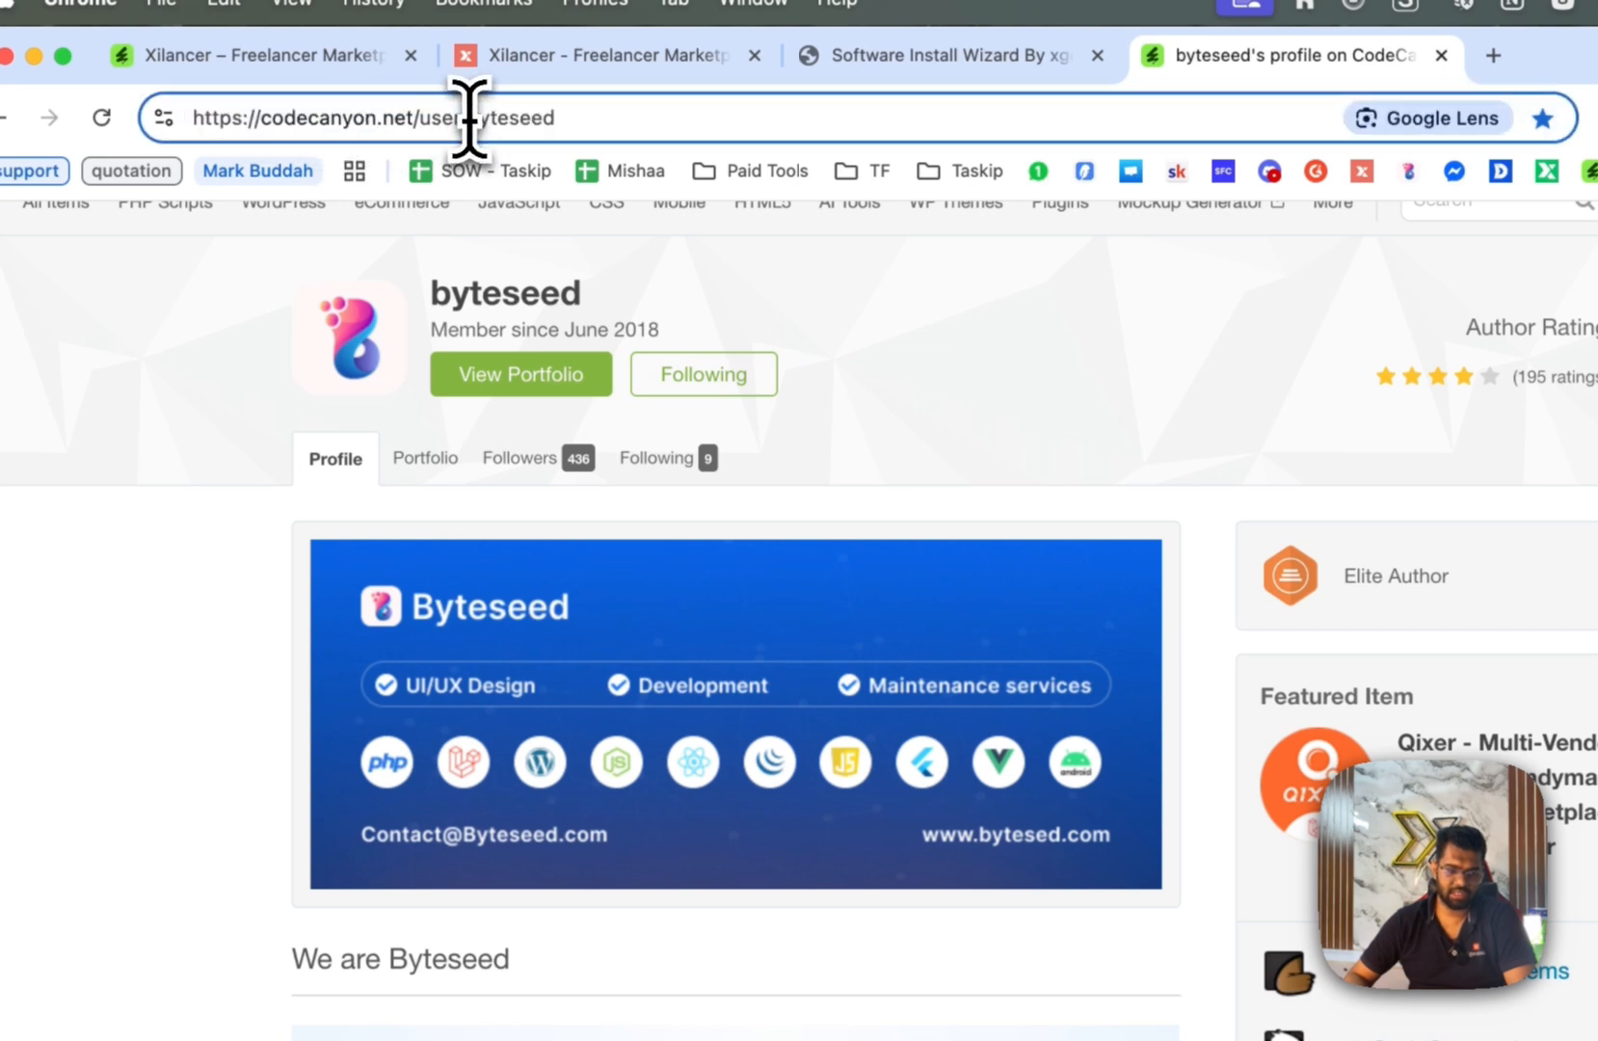
pyautogui.moveTo(468, 118); pyautogui.dragTo(617, 118)
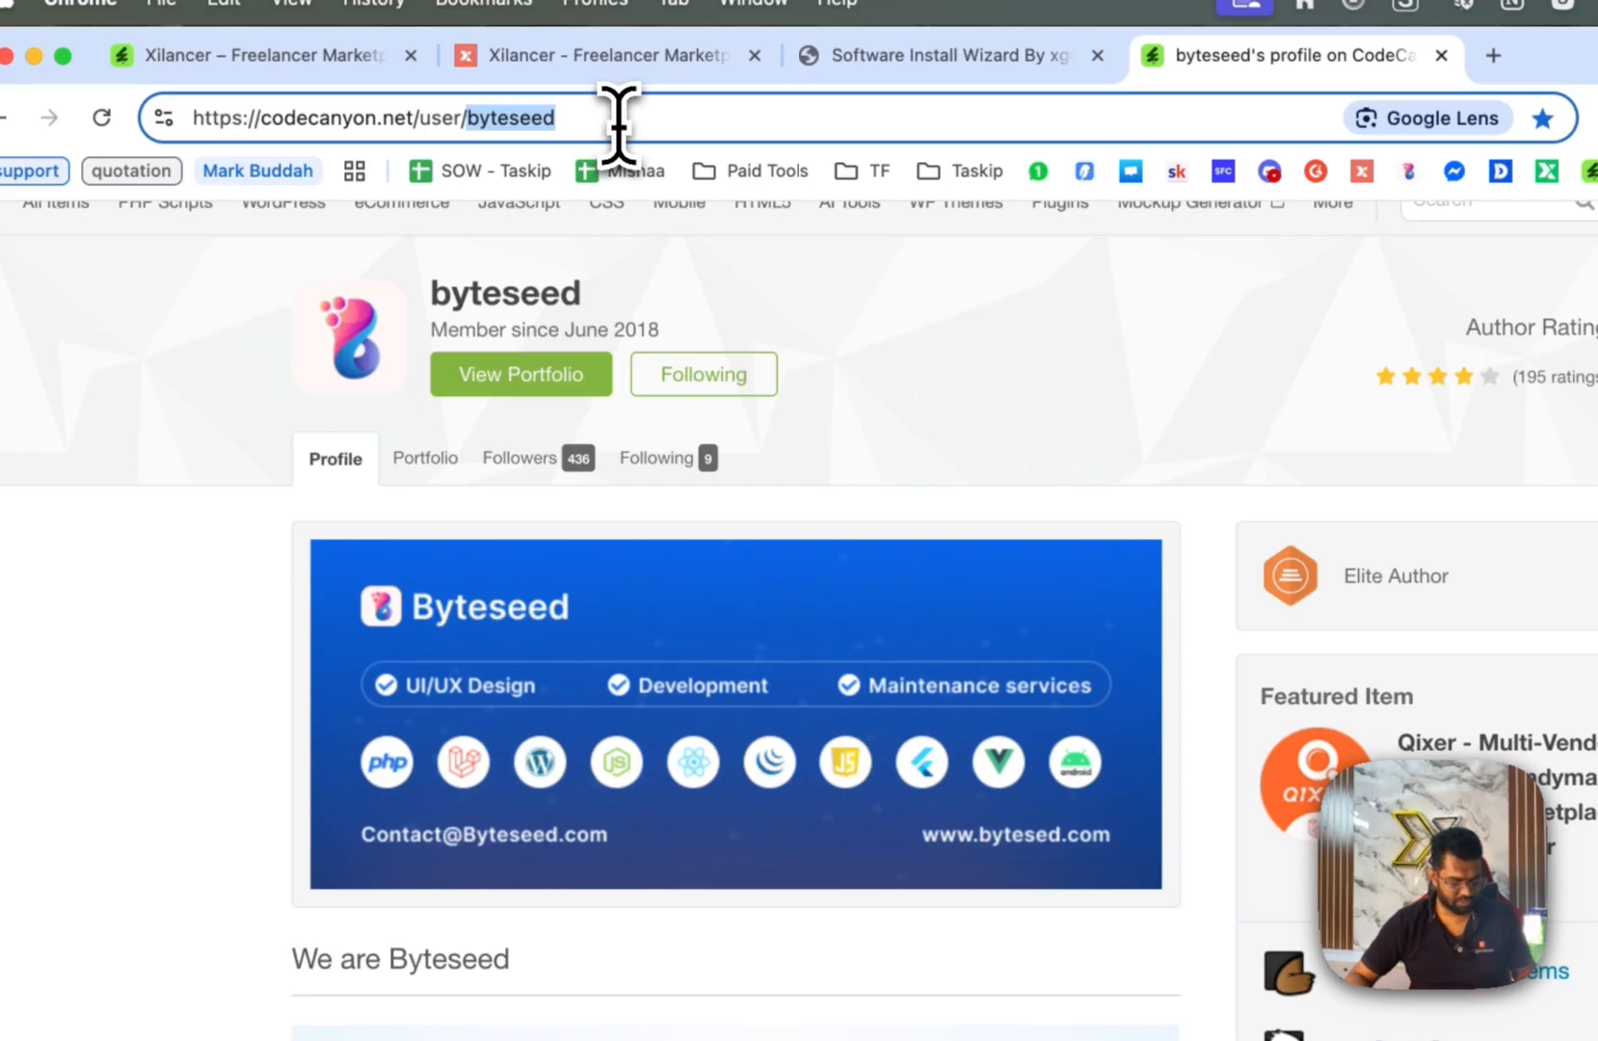
pyautogui.press('super+c')
# Paste the username into the wizard's Your Envato Username field.
pyautogui.click(860, 59)
pyautogui.click(575, 718)
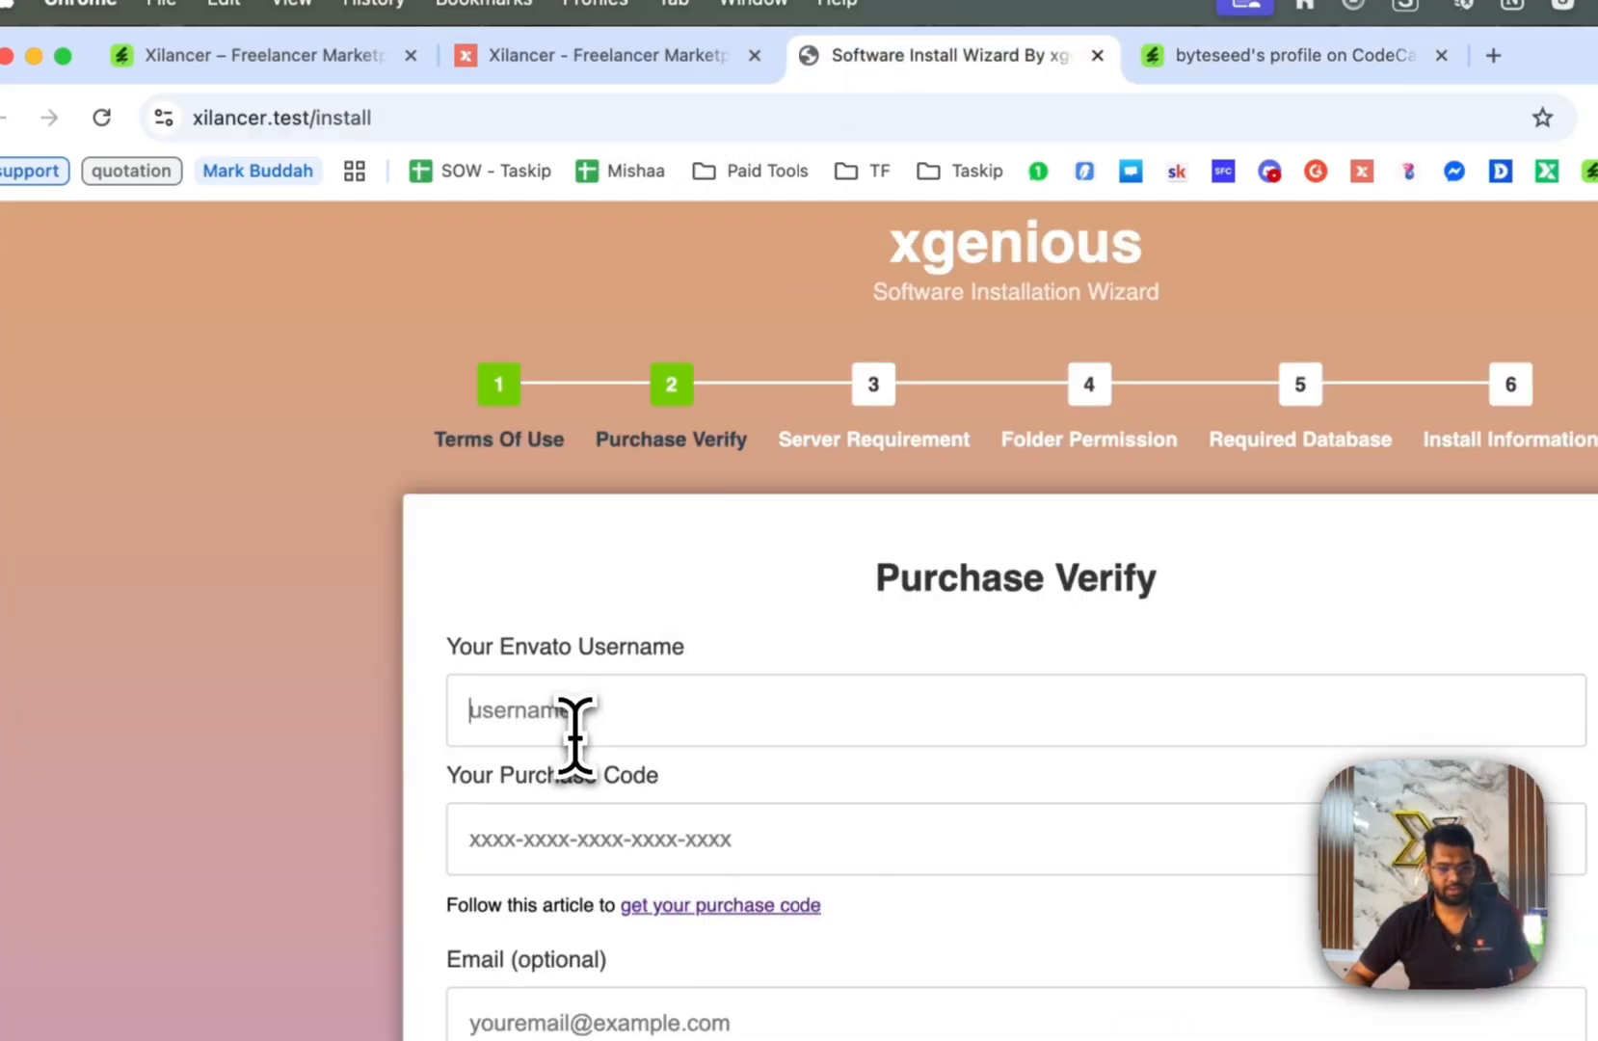
pyautogui.press('super+v')
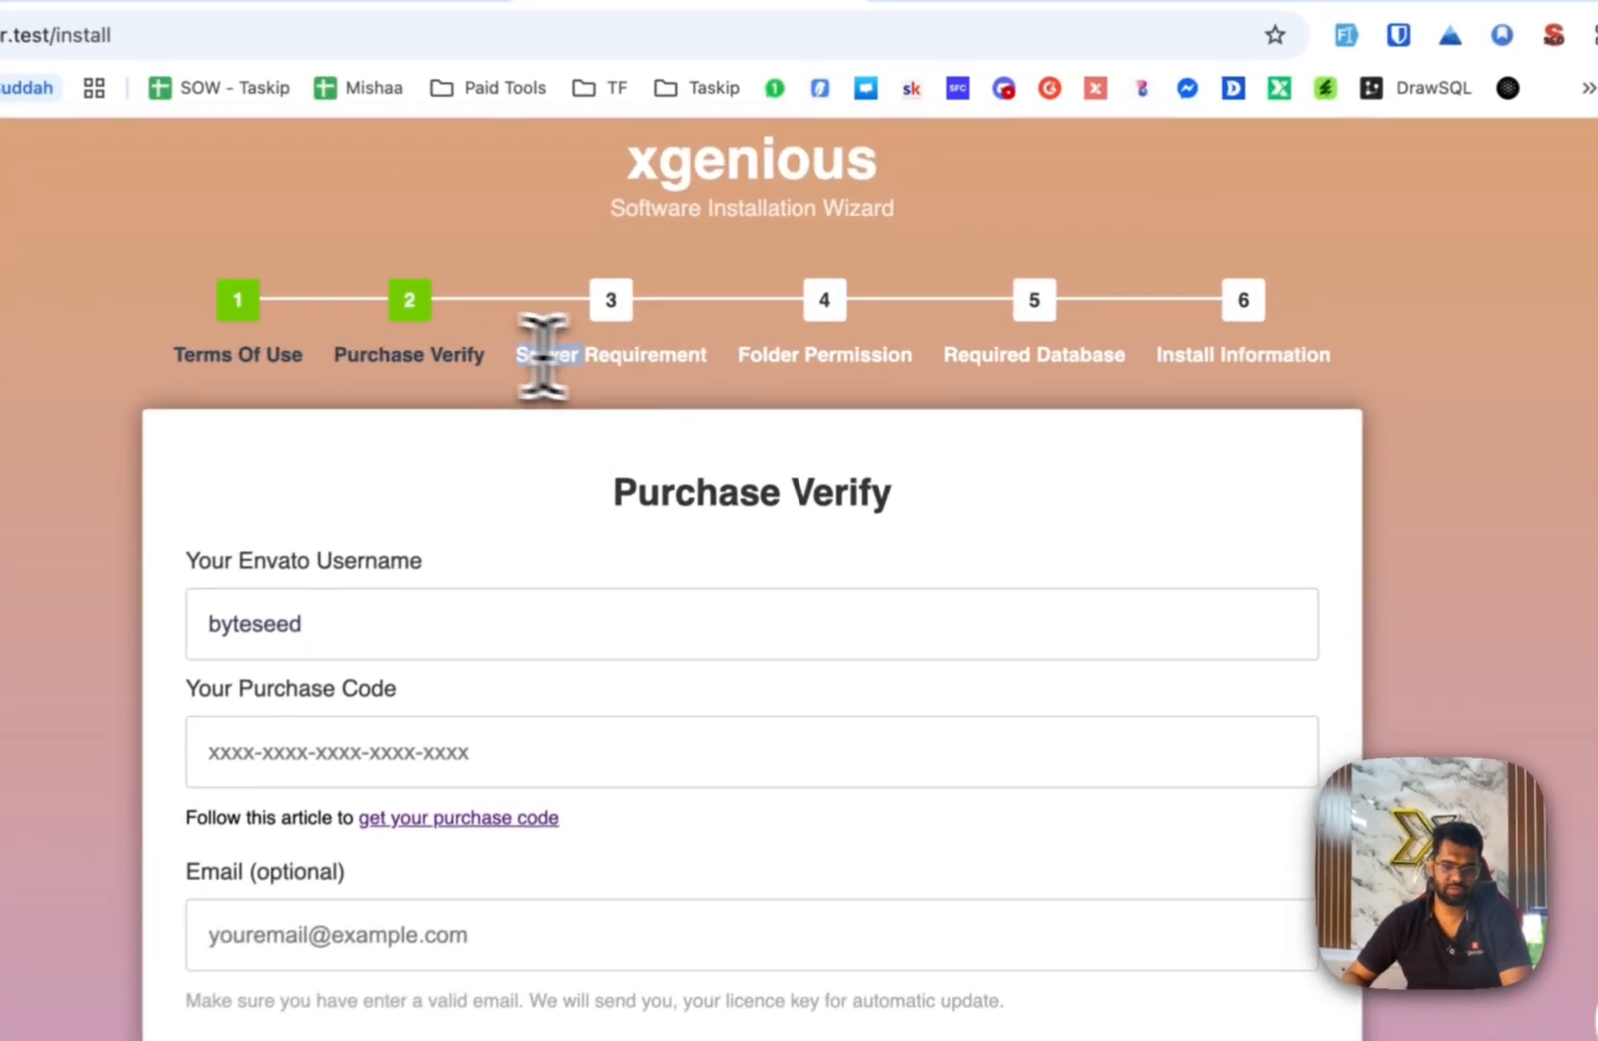
pyautogui.moveTo(617, 355); pyautogui.dragTo(761, 357)
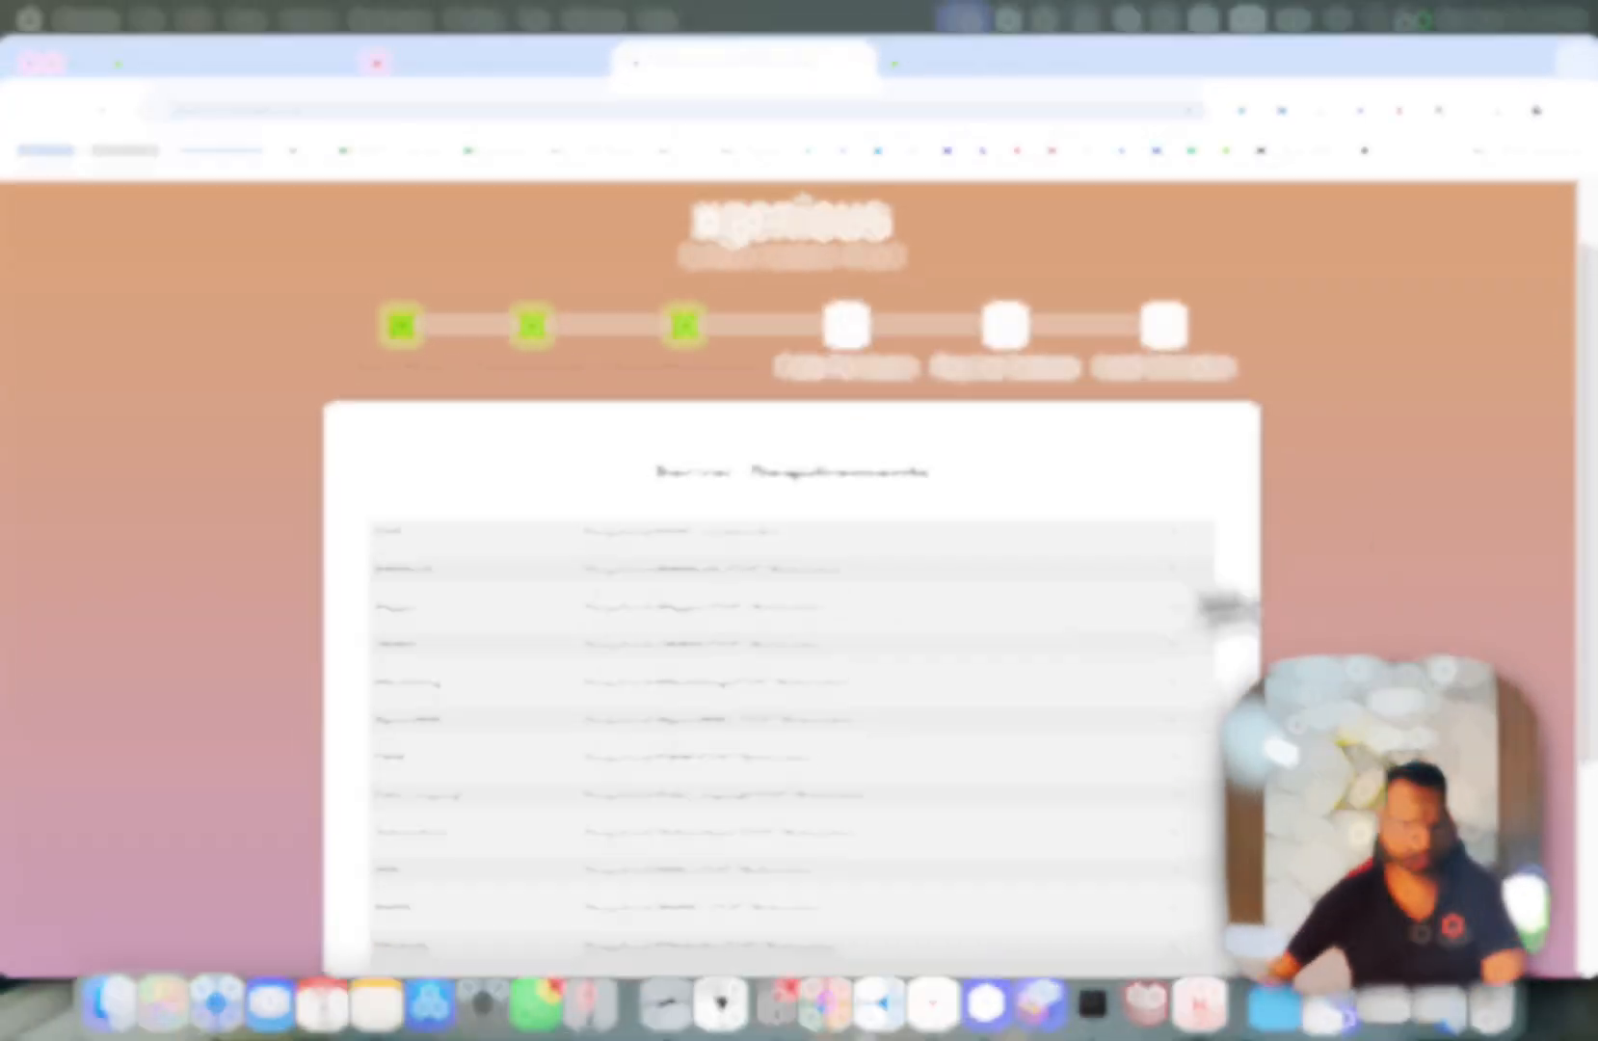
pyautogui.scroll(-3, 571, 613)
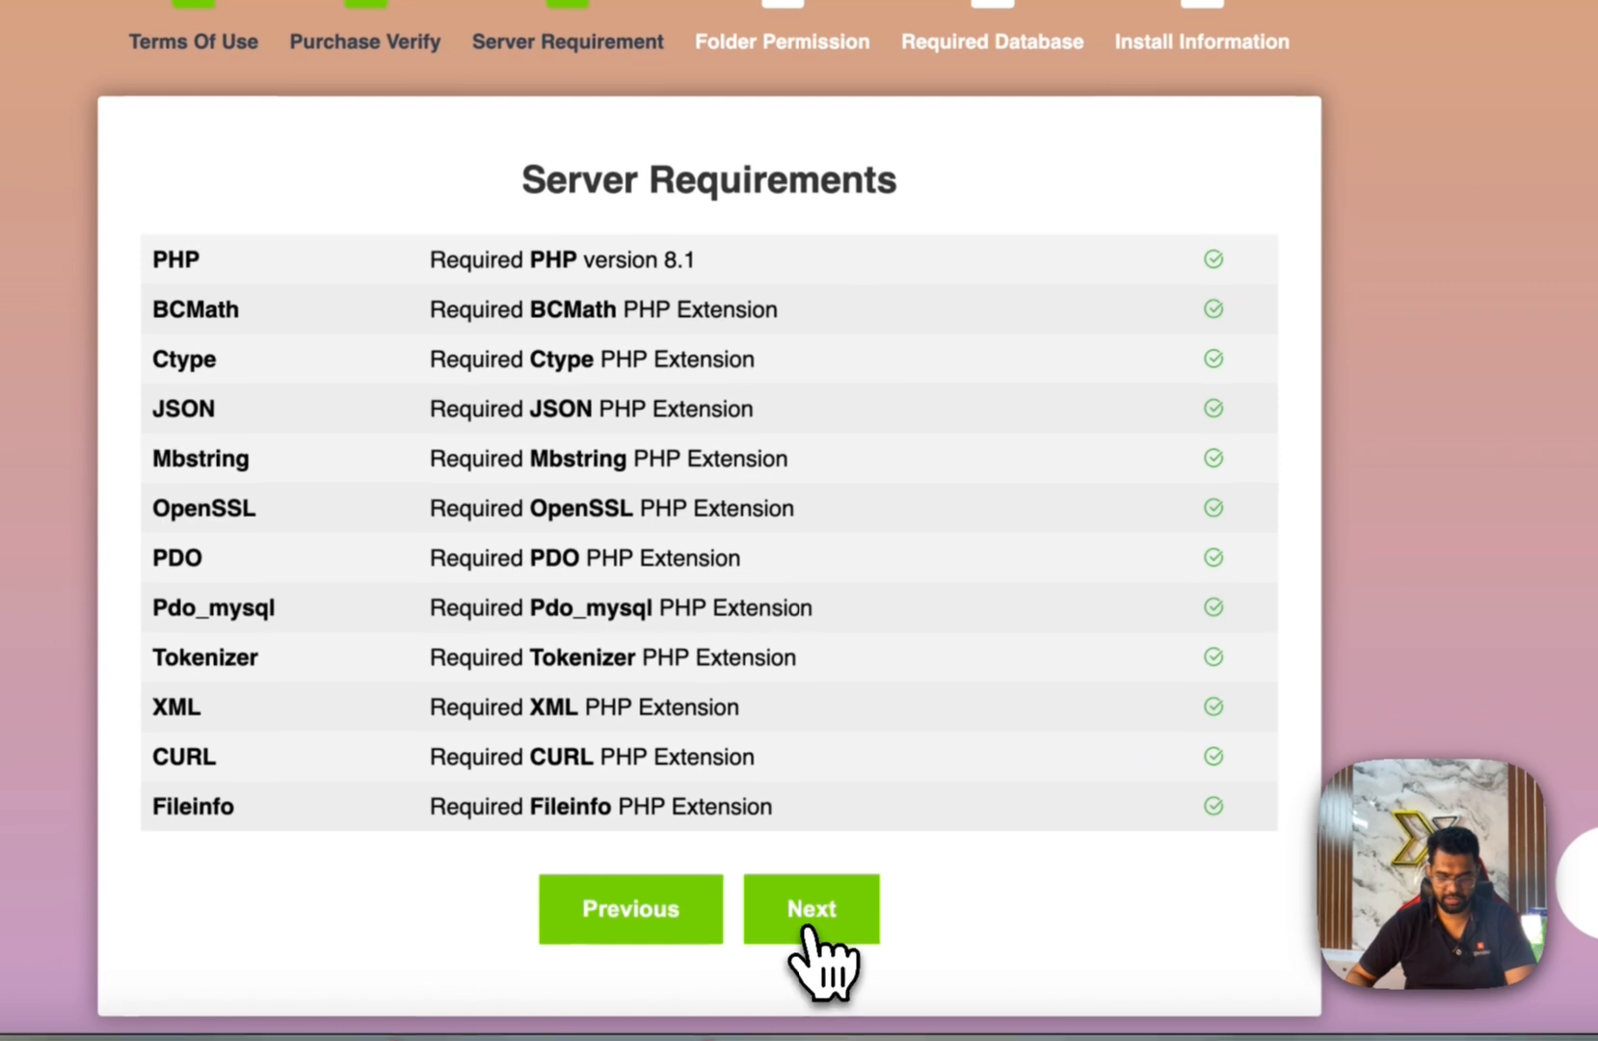
# Advance the wizard past the Server Requirement, Folder Permission and Required Database checks.
pyautogui.click(868, 877)
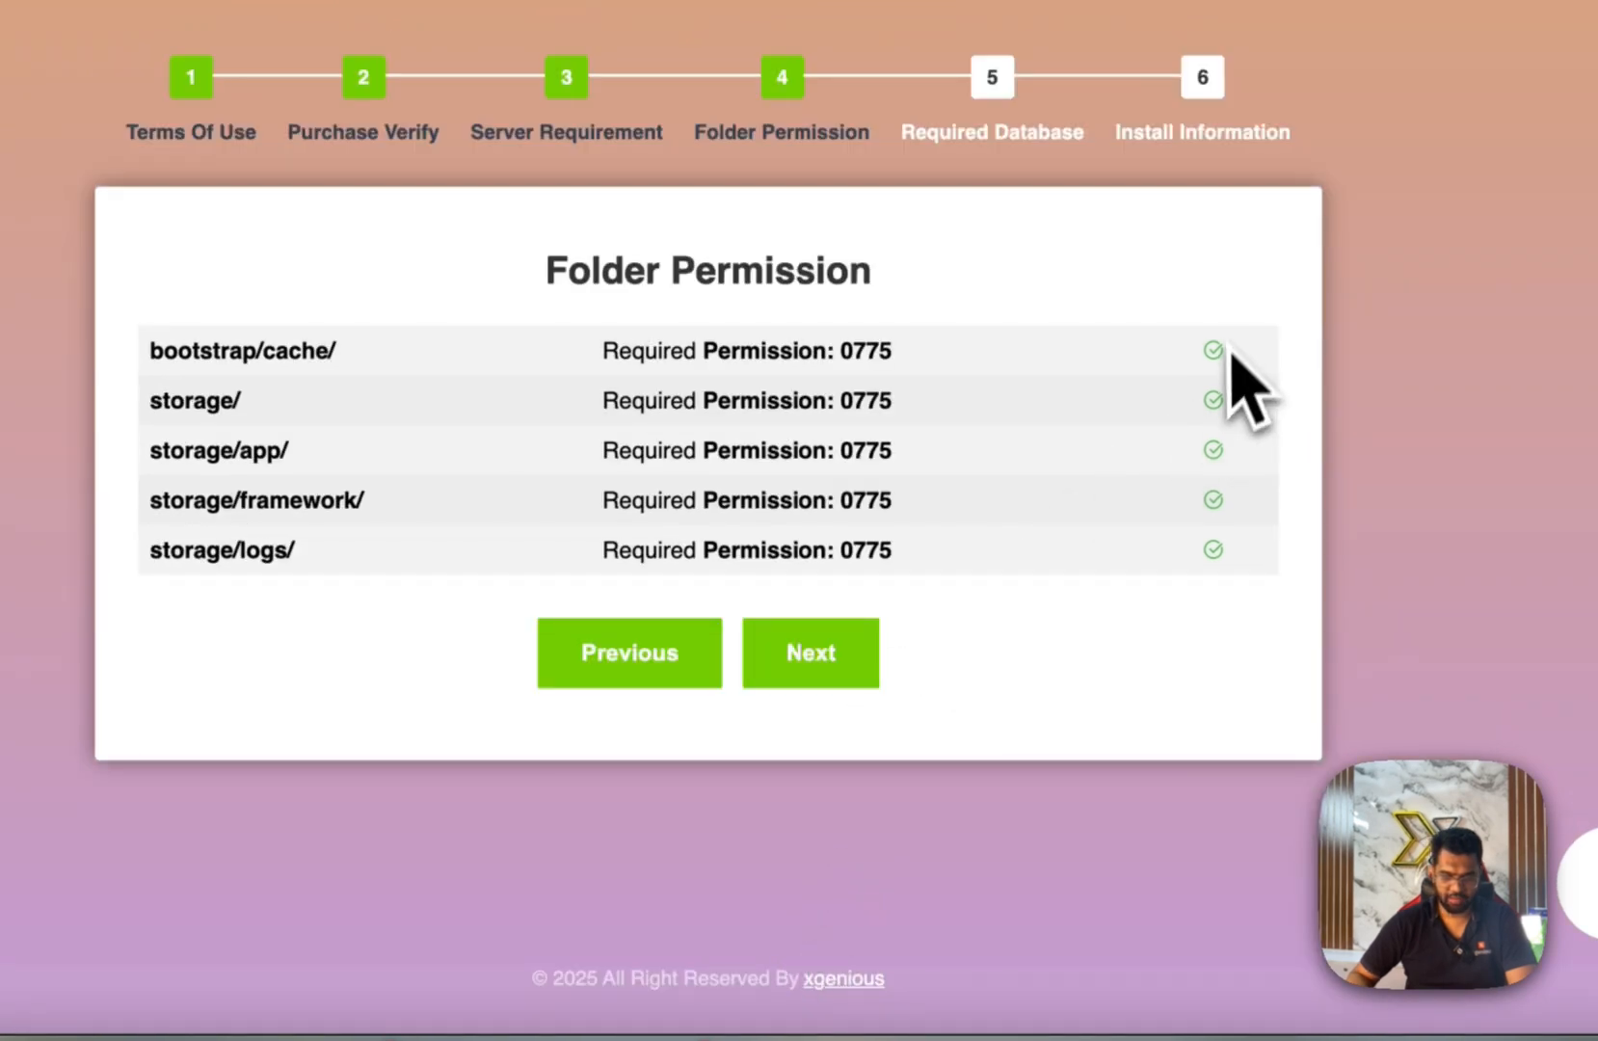
pyautogui.click(799, 665)
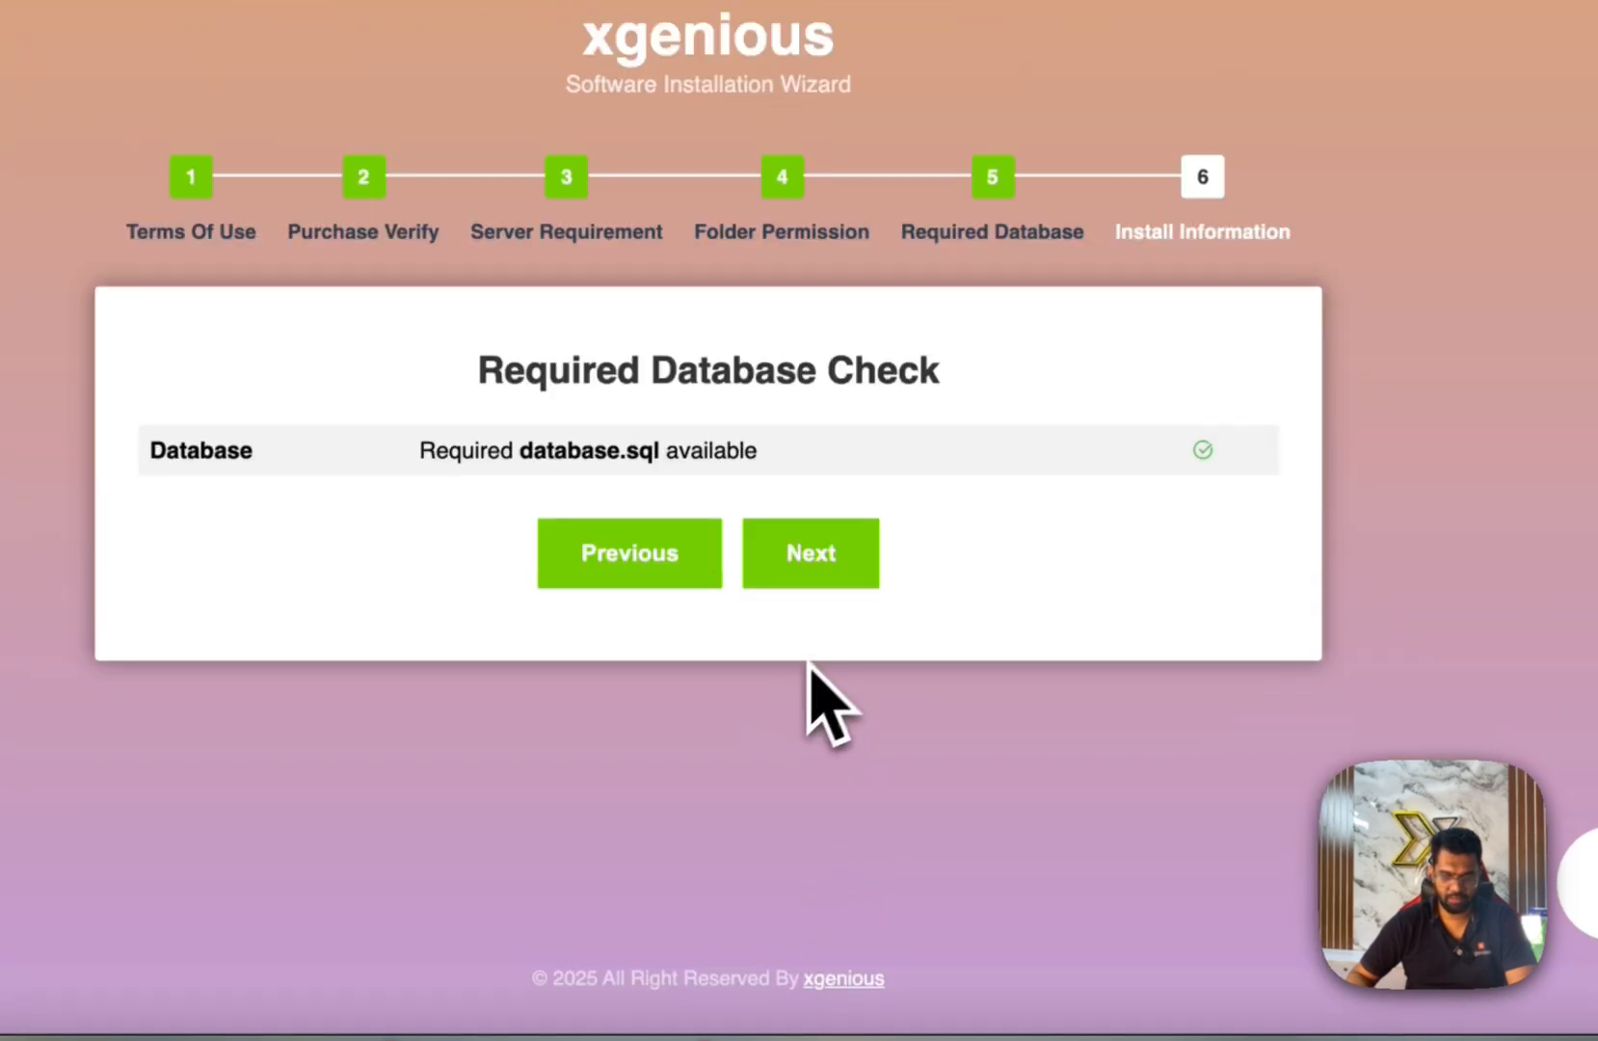
pyautogui.click(816, 561)
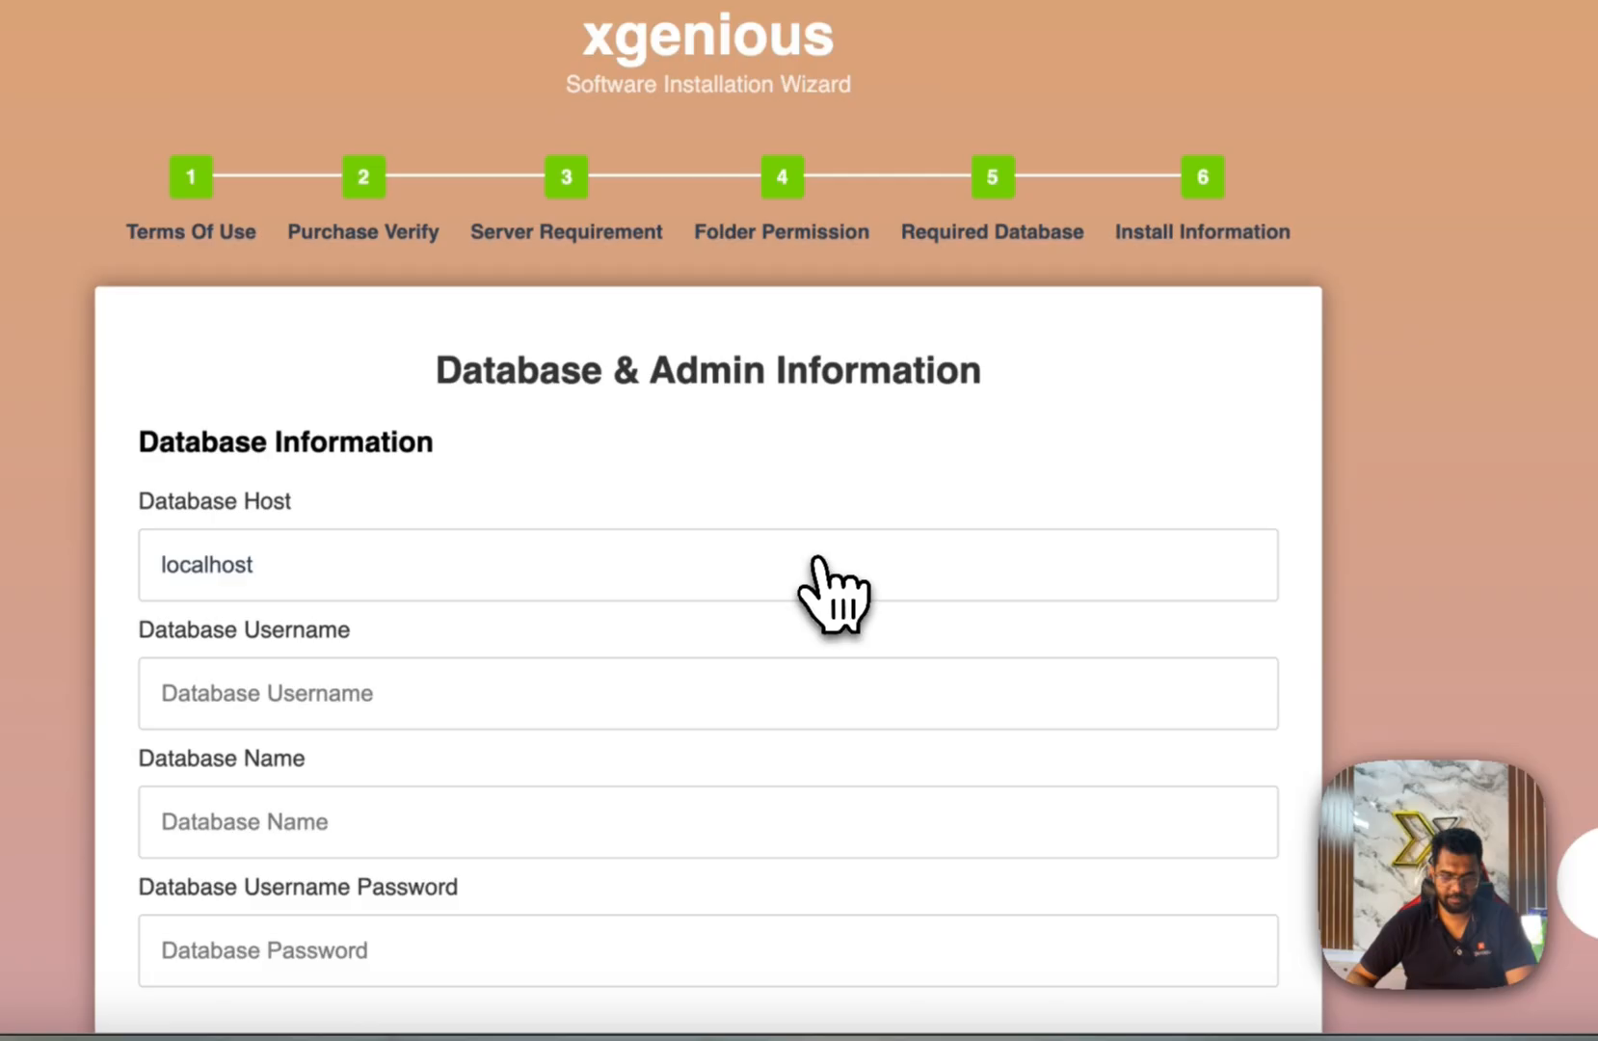
pyautogui.scroll(-2, 817, 578)
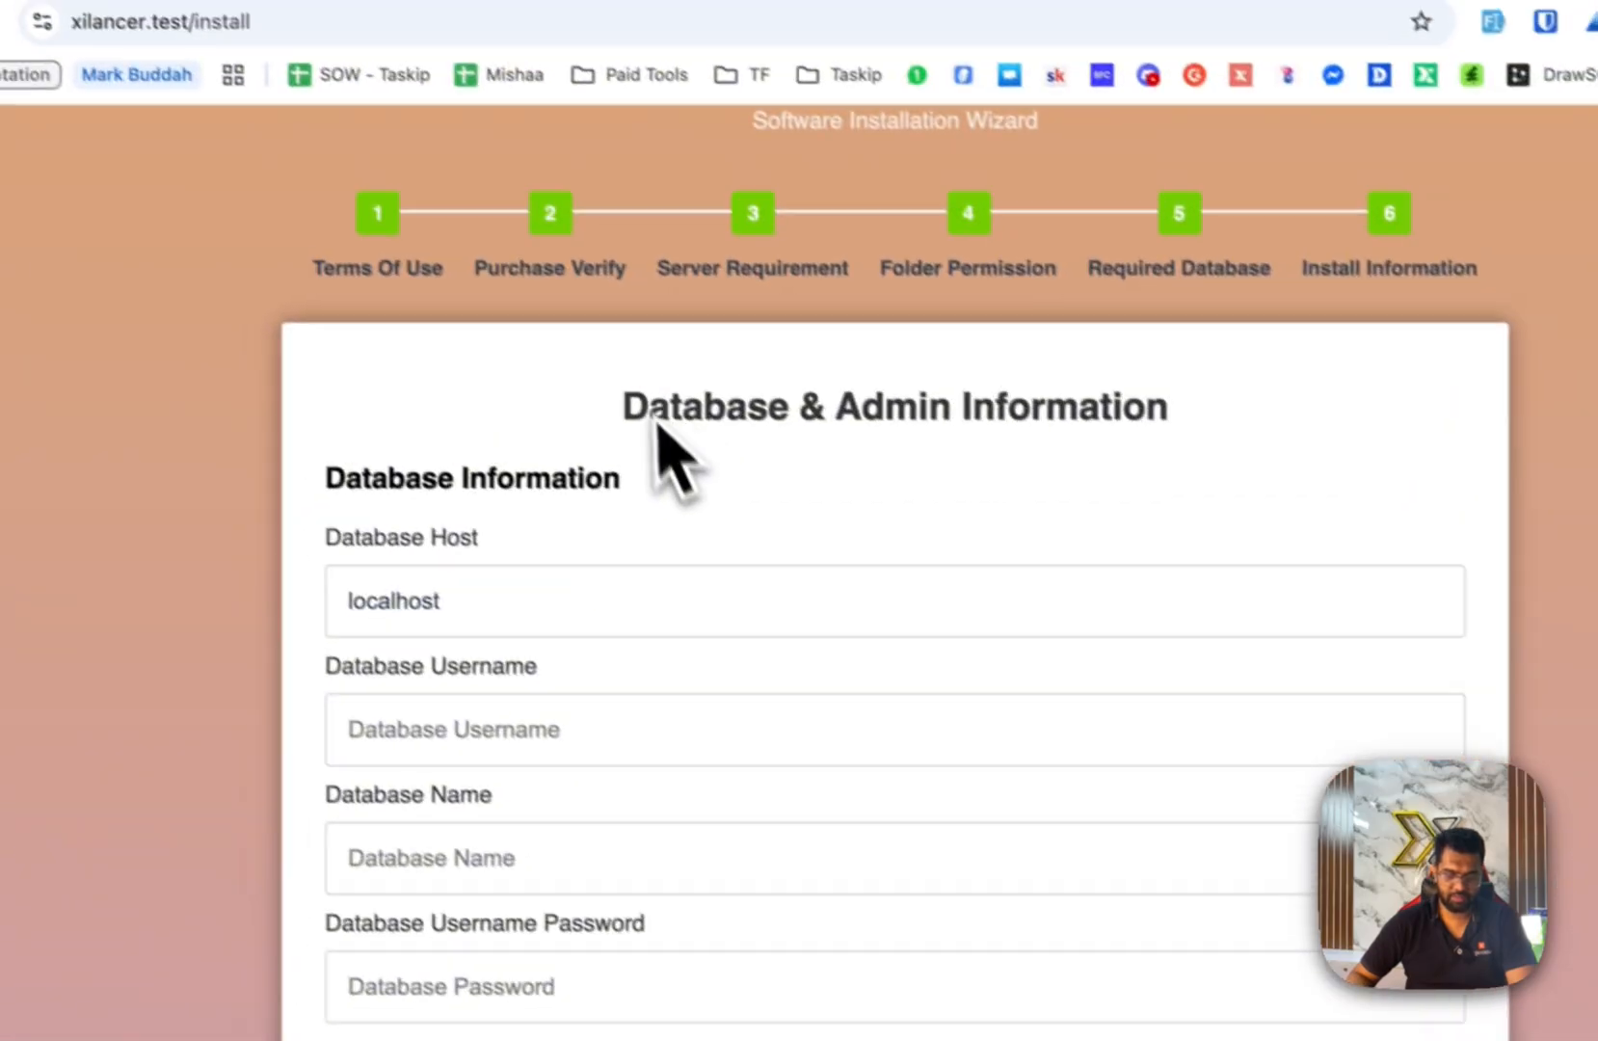
pyautogui.scroll(-3, 466, 296)
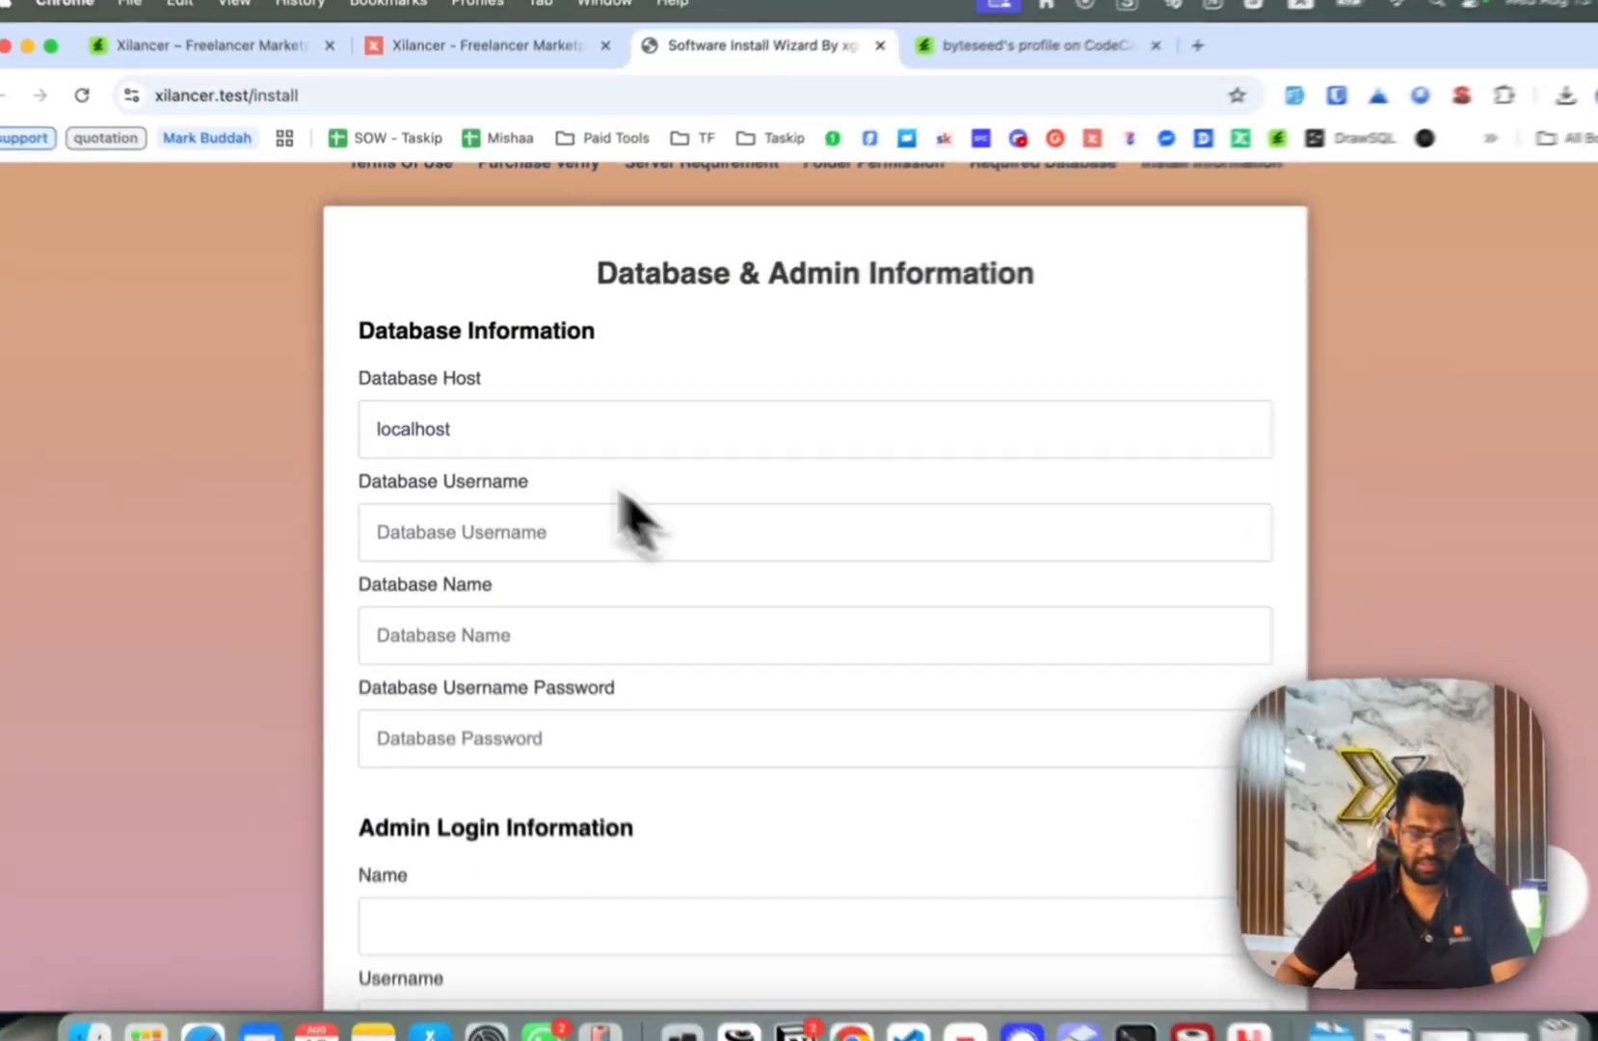
pyautogui.scroll(-5, 508, 434)
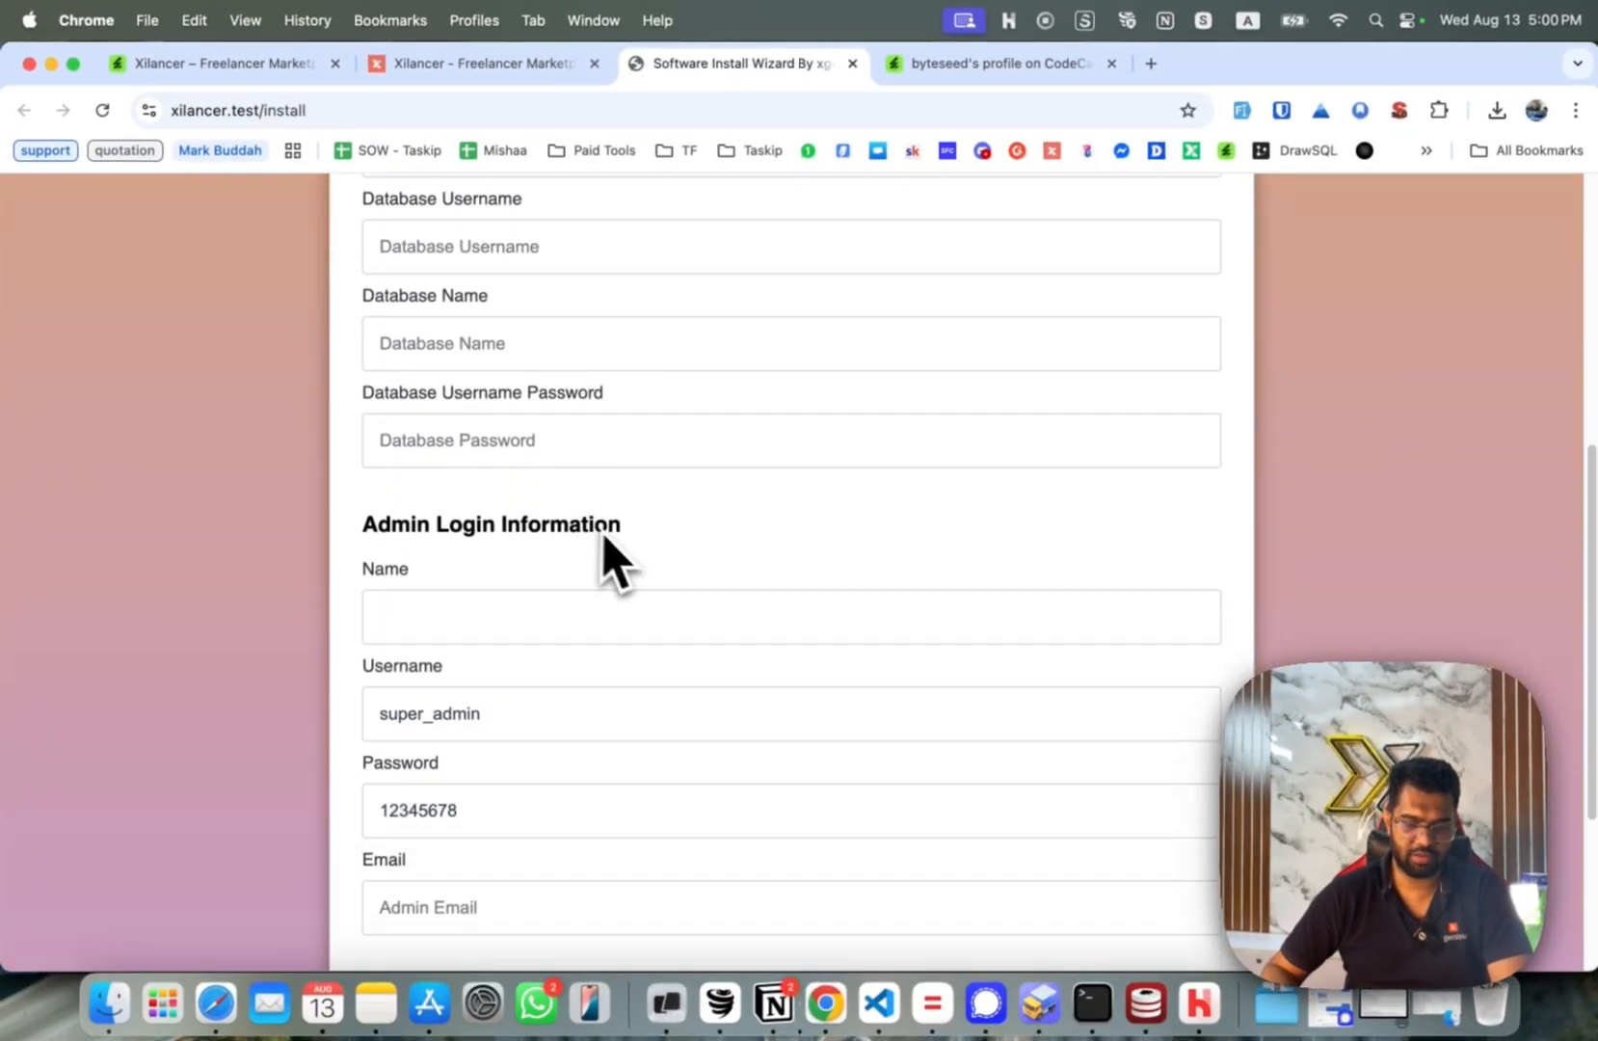
pyautogui.scroll(-3, 617, 562)
# Enter the admin's name and start on the admin Username field.
pyautogui.click(682, 477)
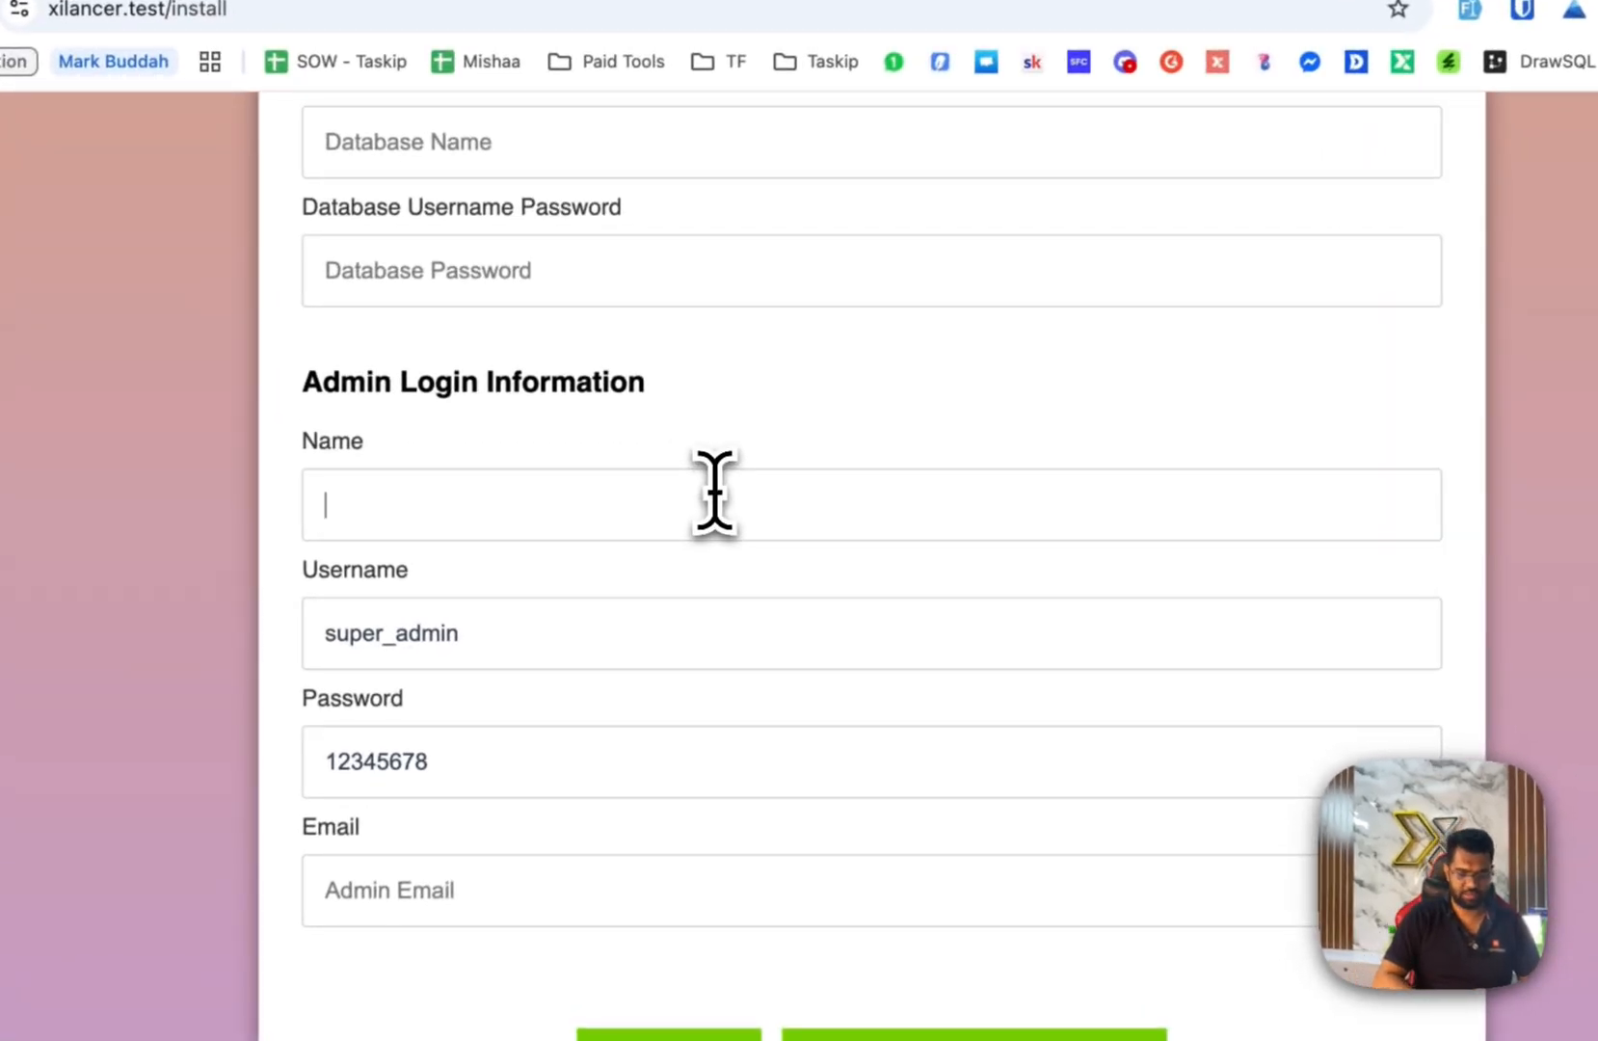
pyautogui.write('sharifur')
pyautogui.press('Tab')
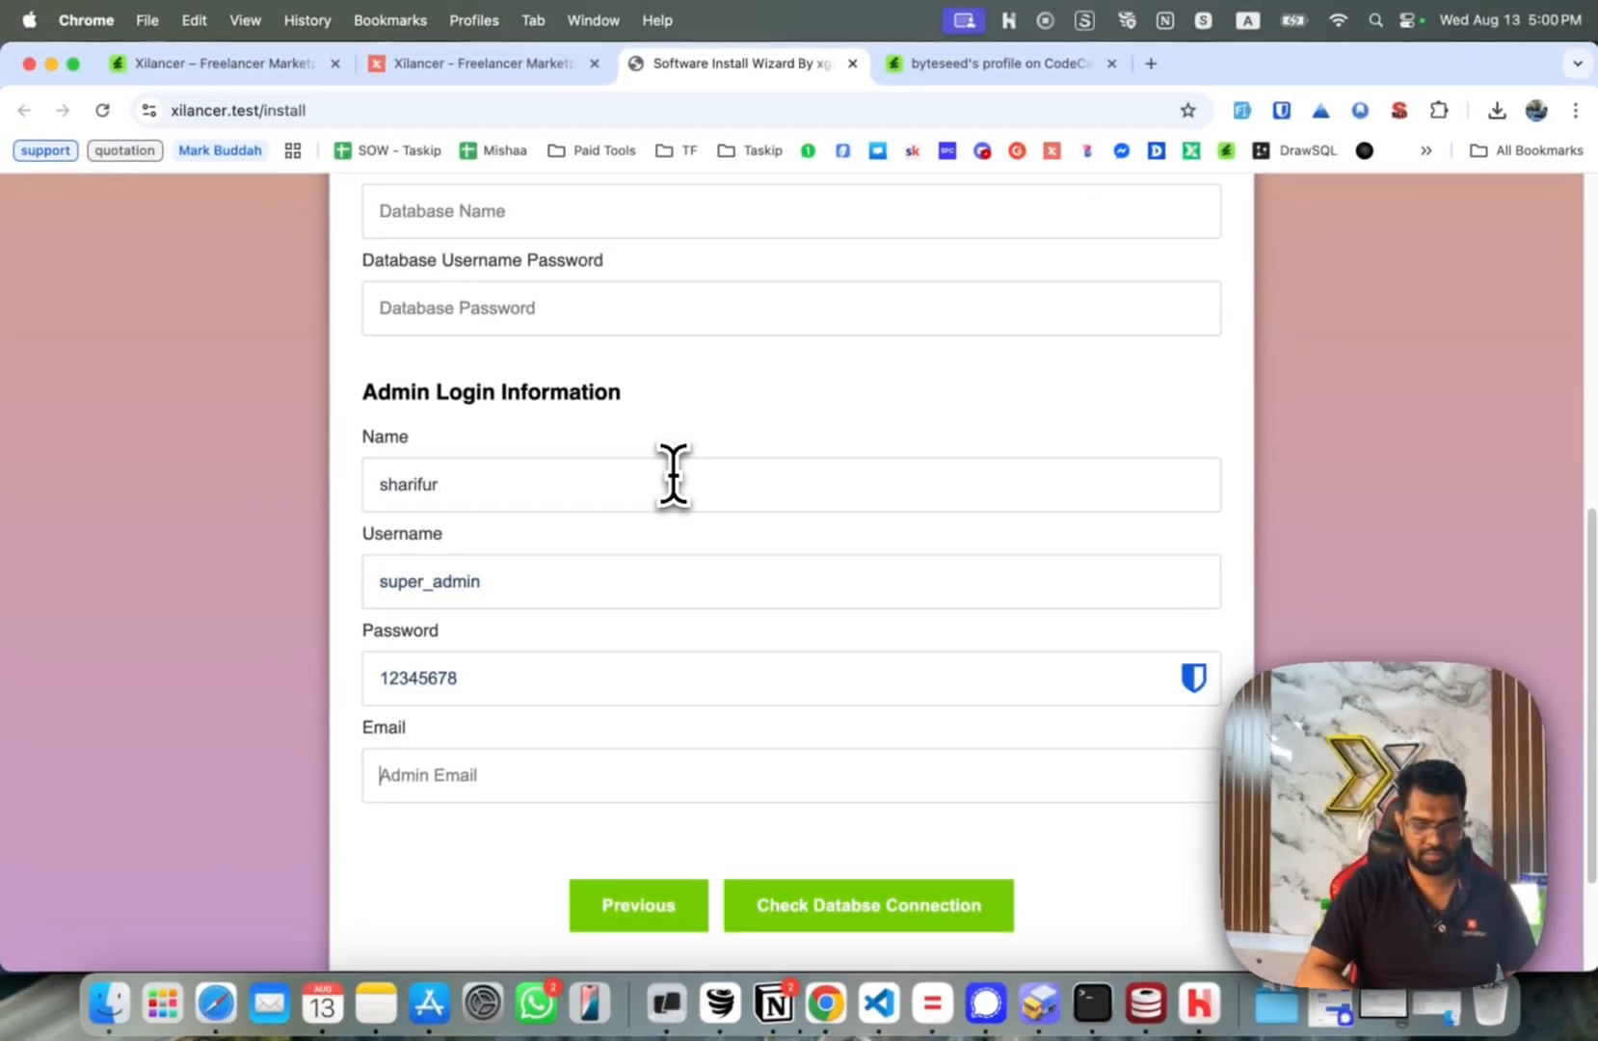
pyautogui.write('d')
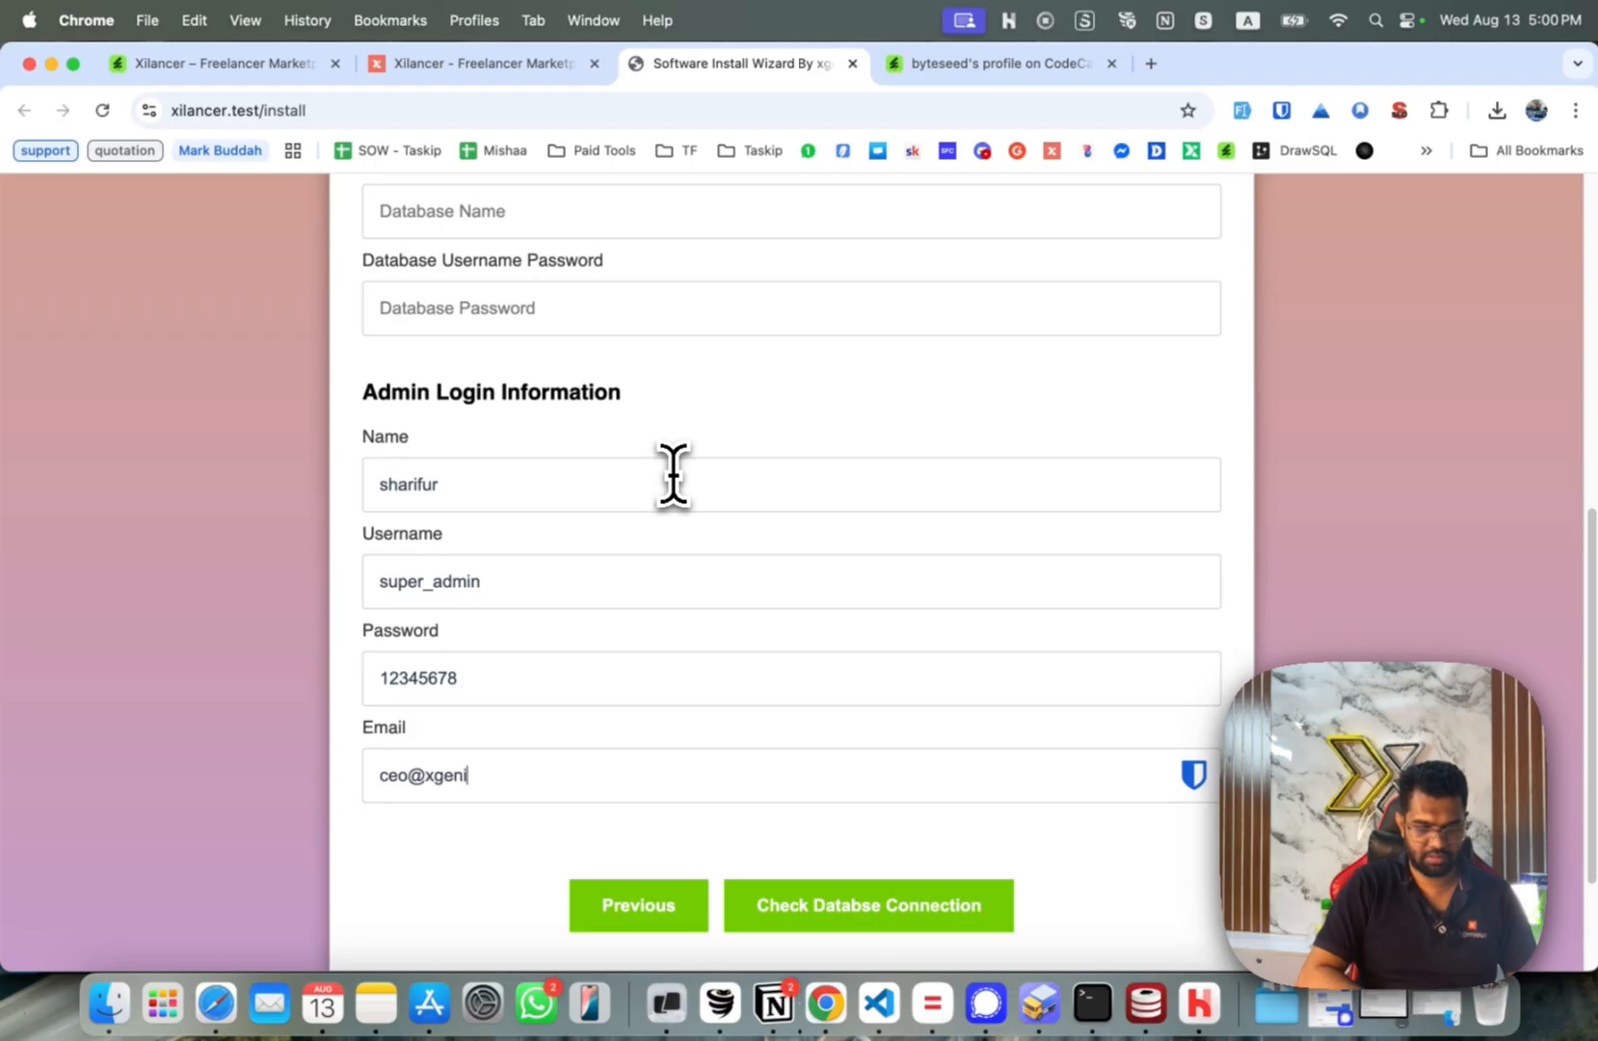
pyautogui.scroll(5, 733, 376)
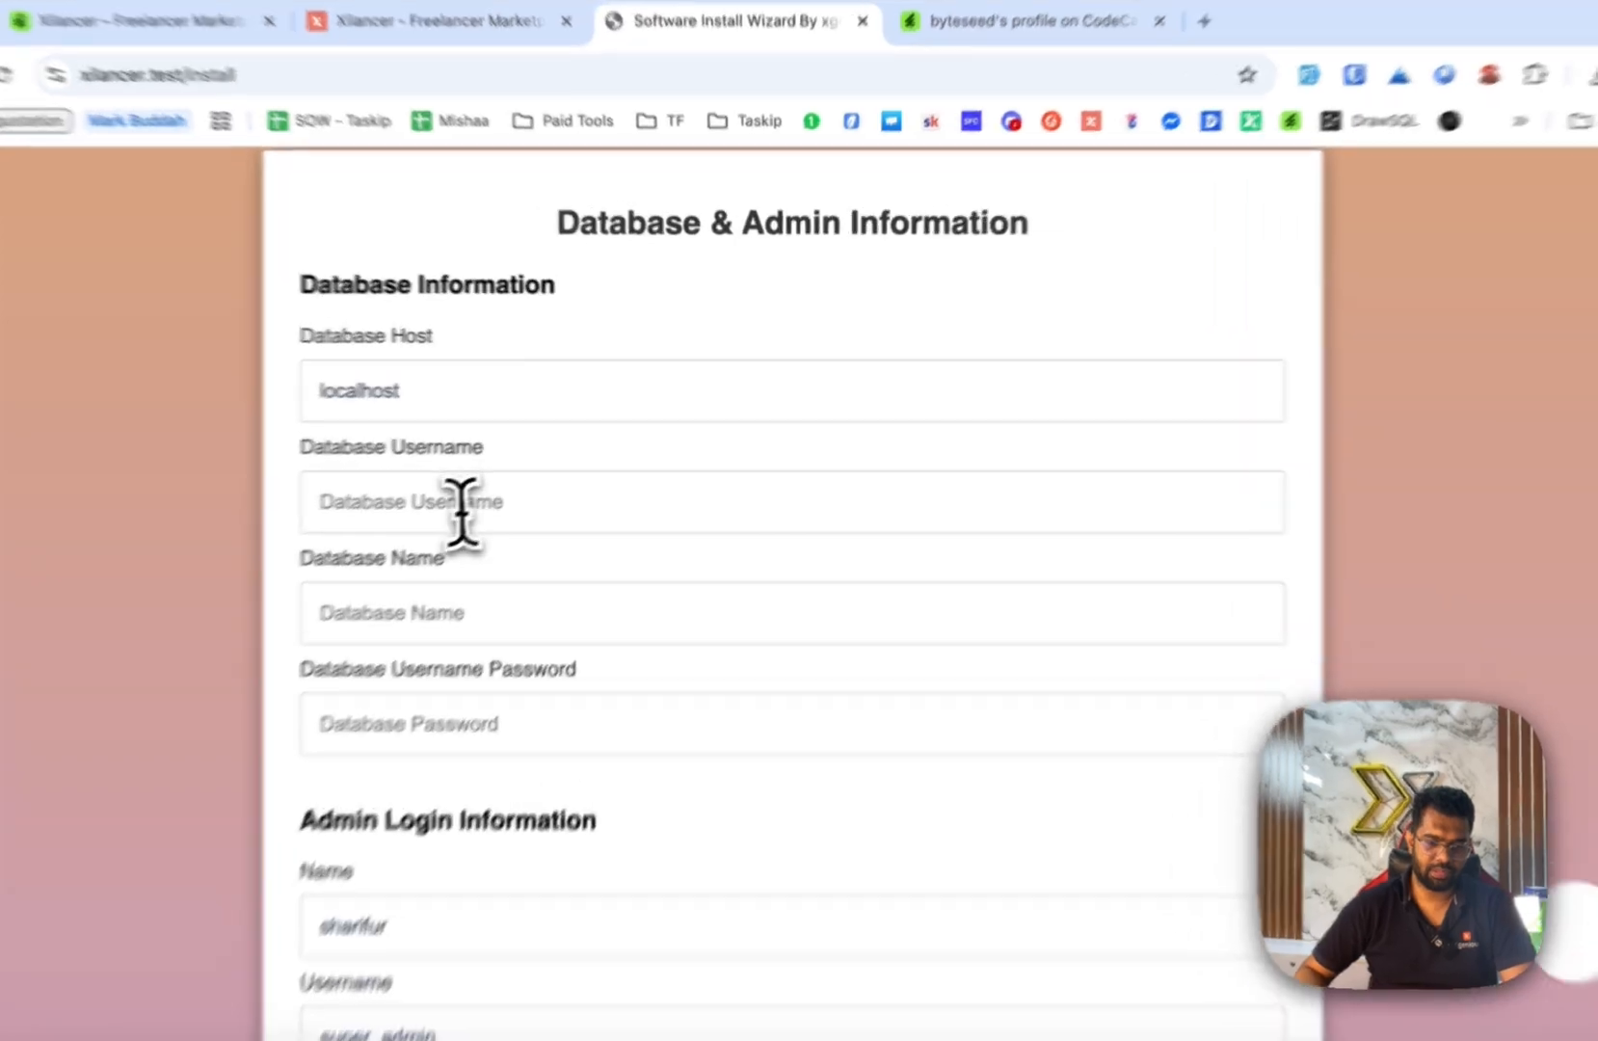
# Select the Database Username field, then switch to Sequel Ace to look up credentials.
pyautogui.click(497, 491)
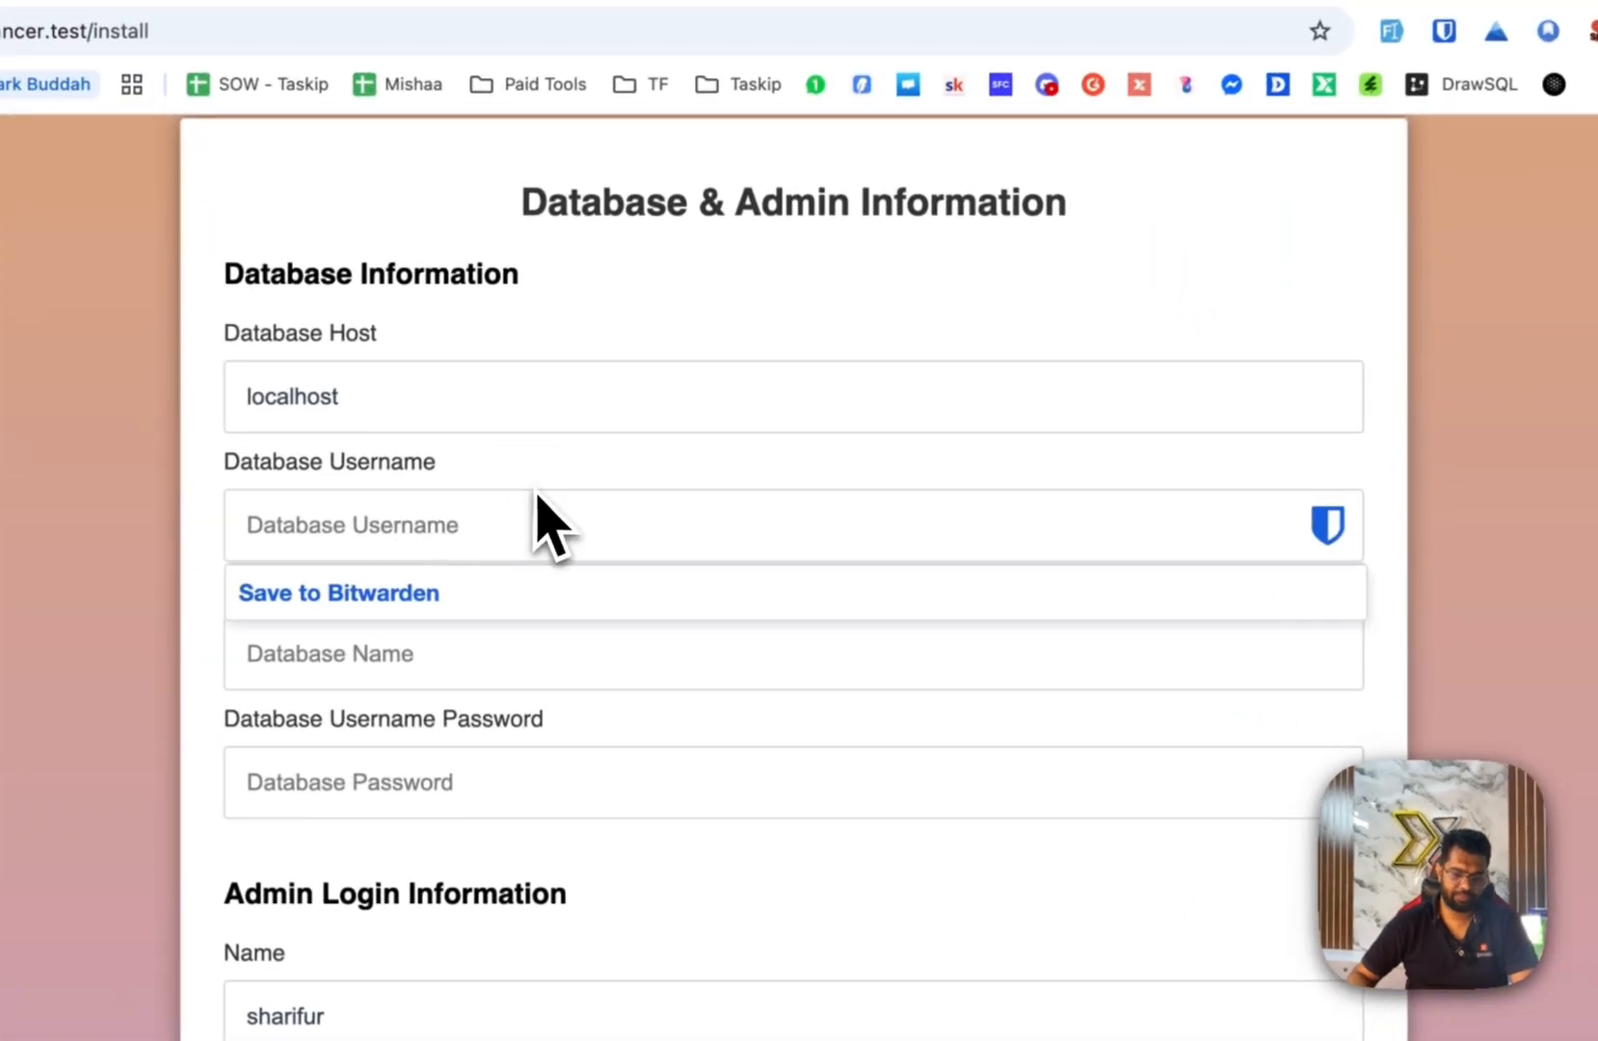
pyautogui.click(639, 428)
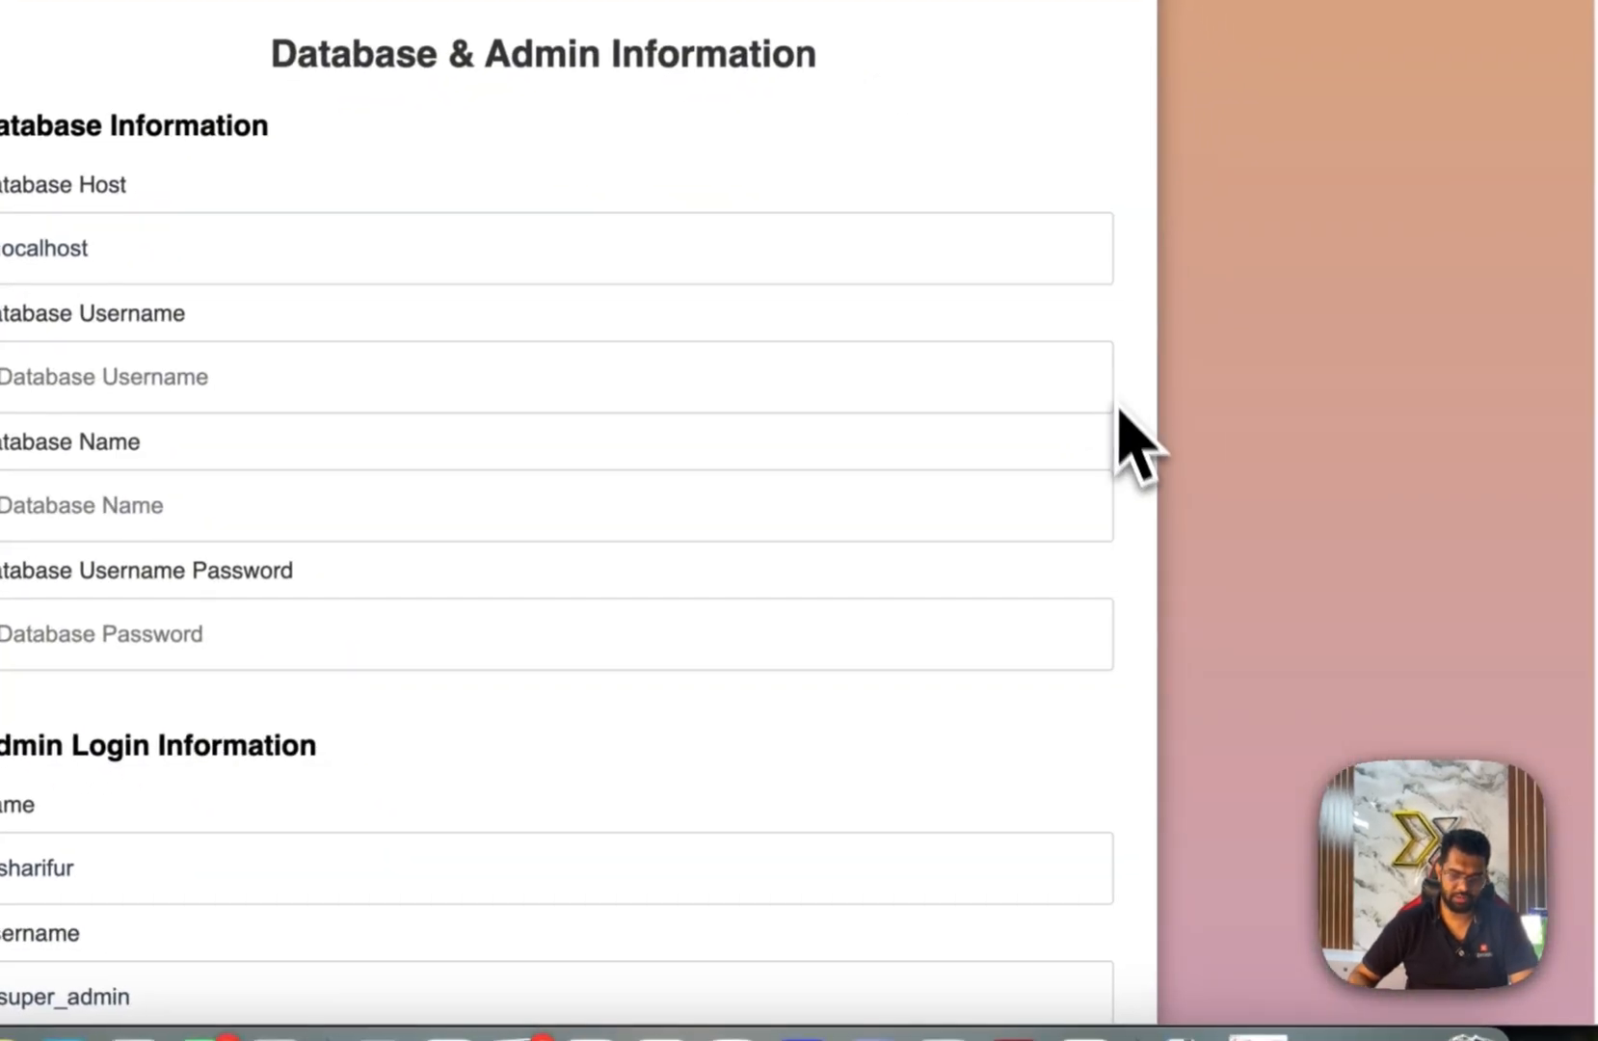
pyautogui.click(1081, 998)
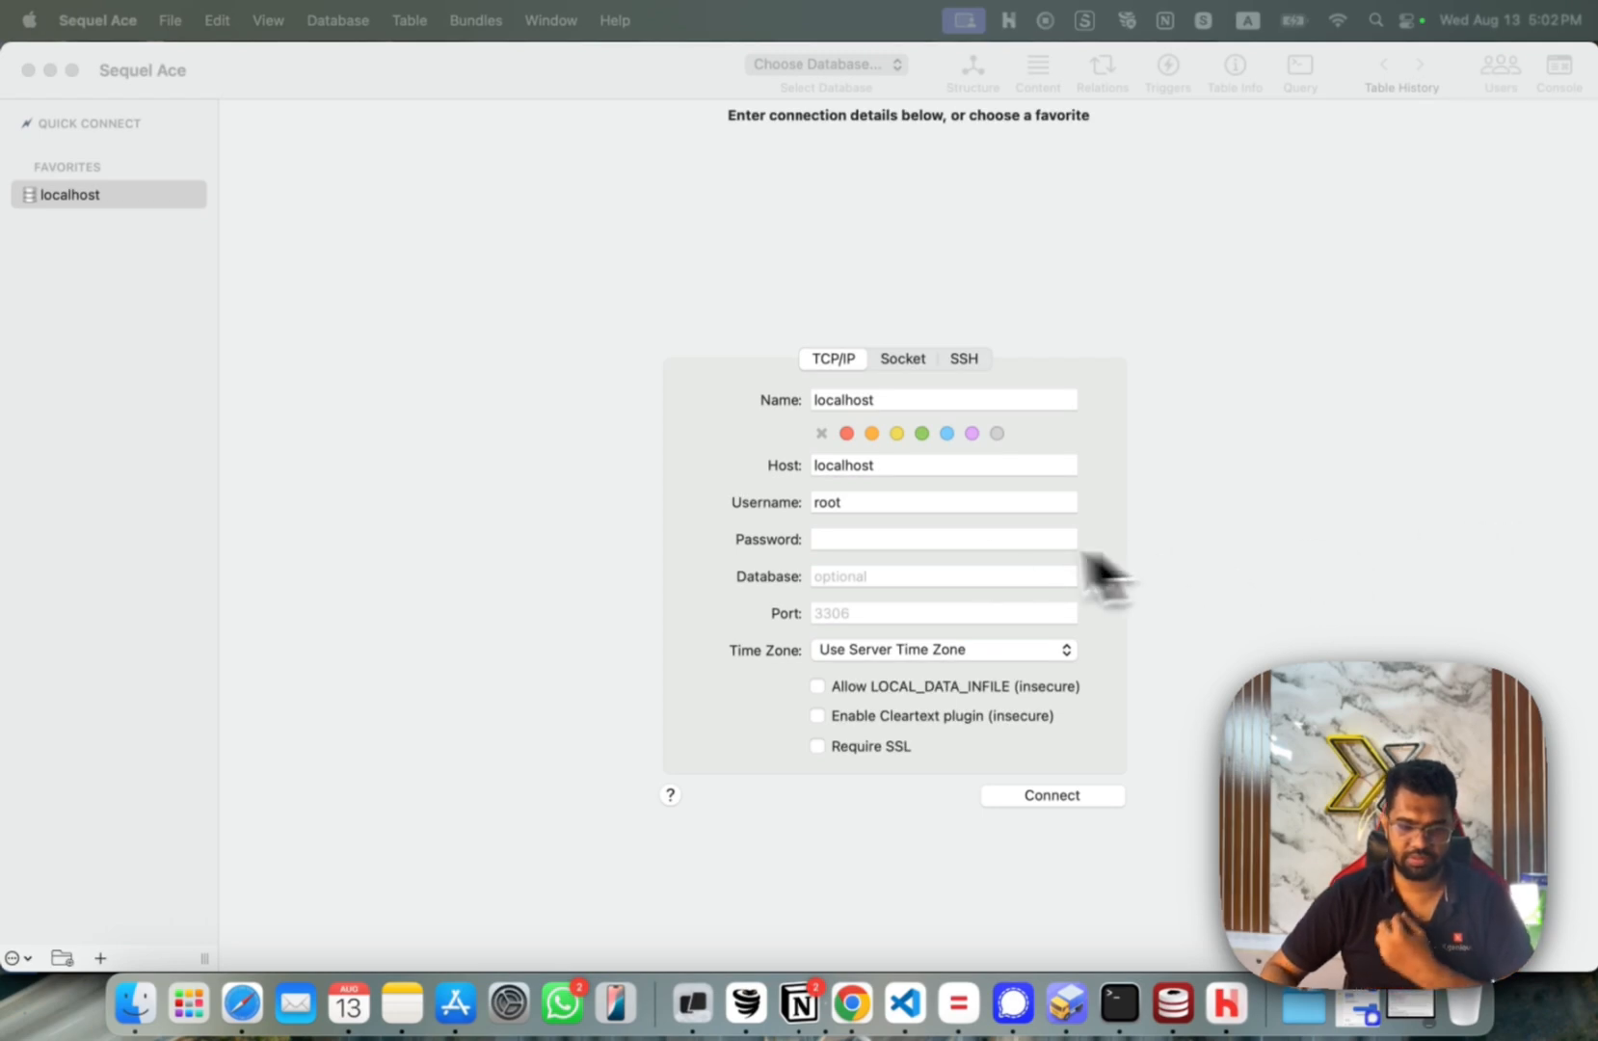
# Read the localhost favourite's root username and empty password, then return to Chrome.
pyautogui.click(904, 502)
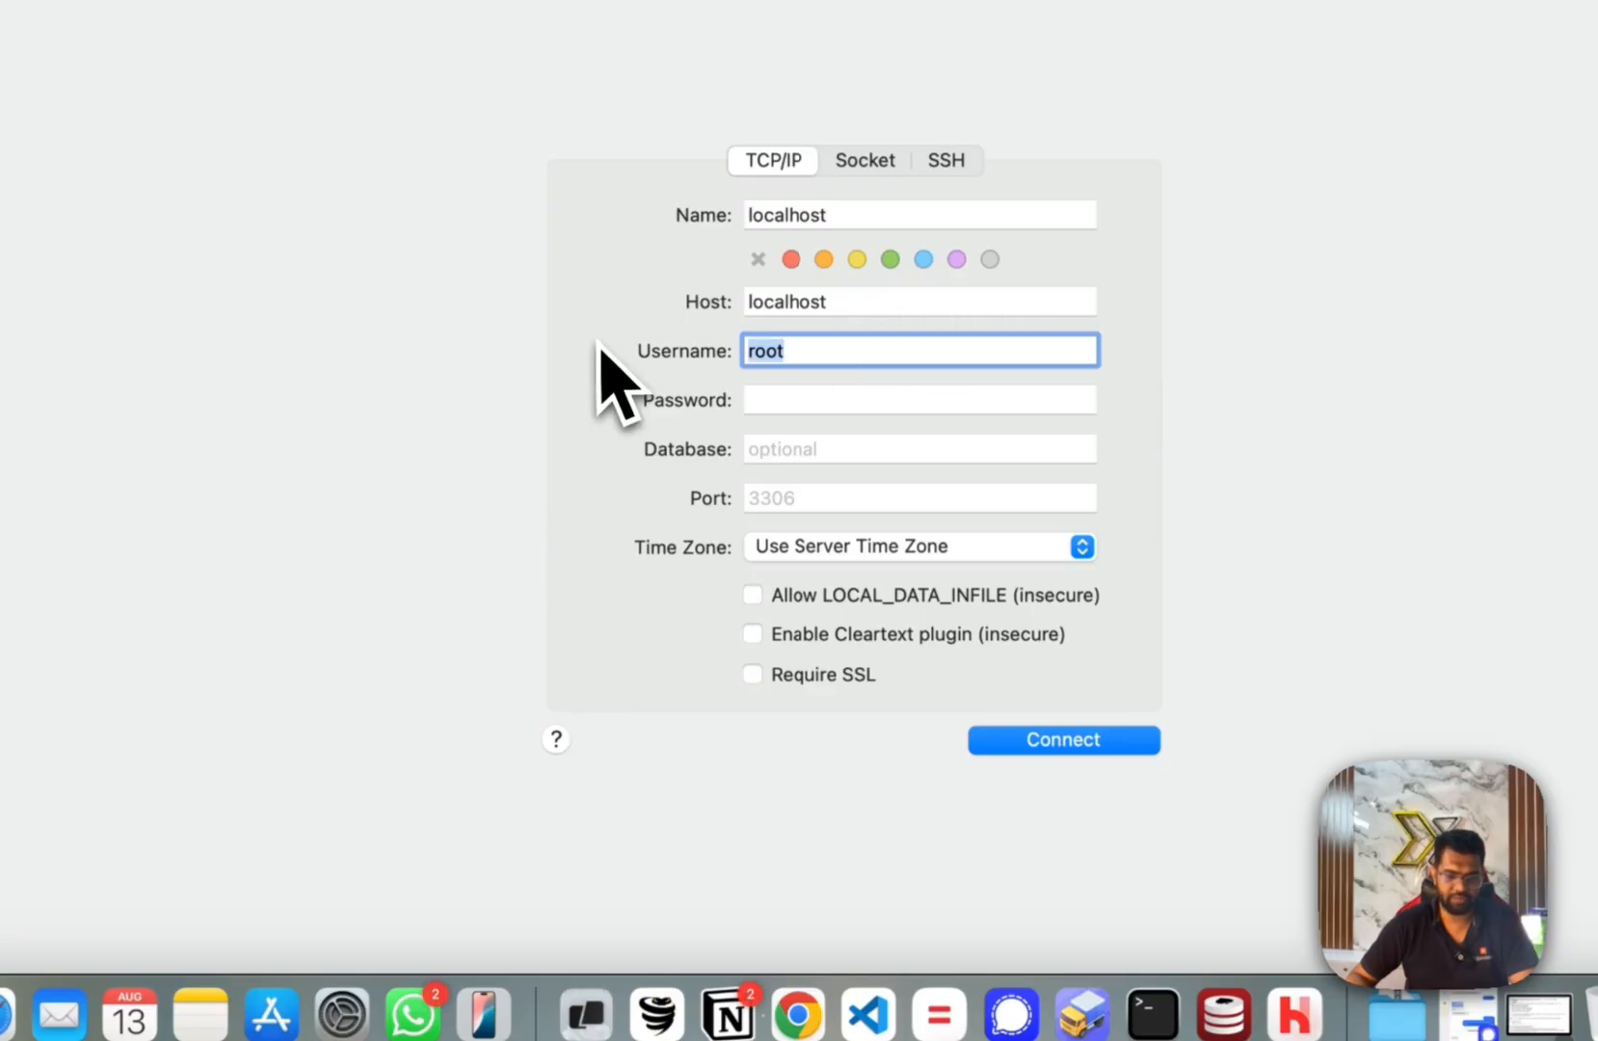
pyautogui.click(749, 399)
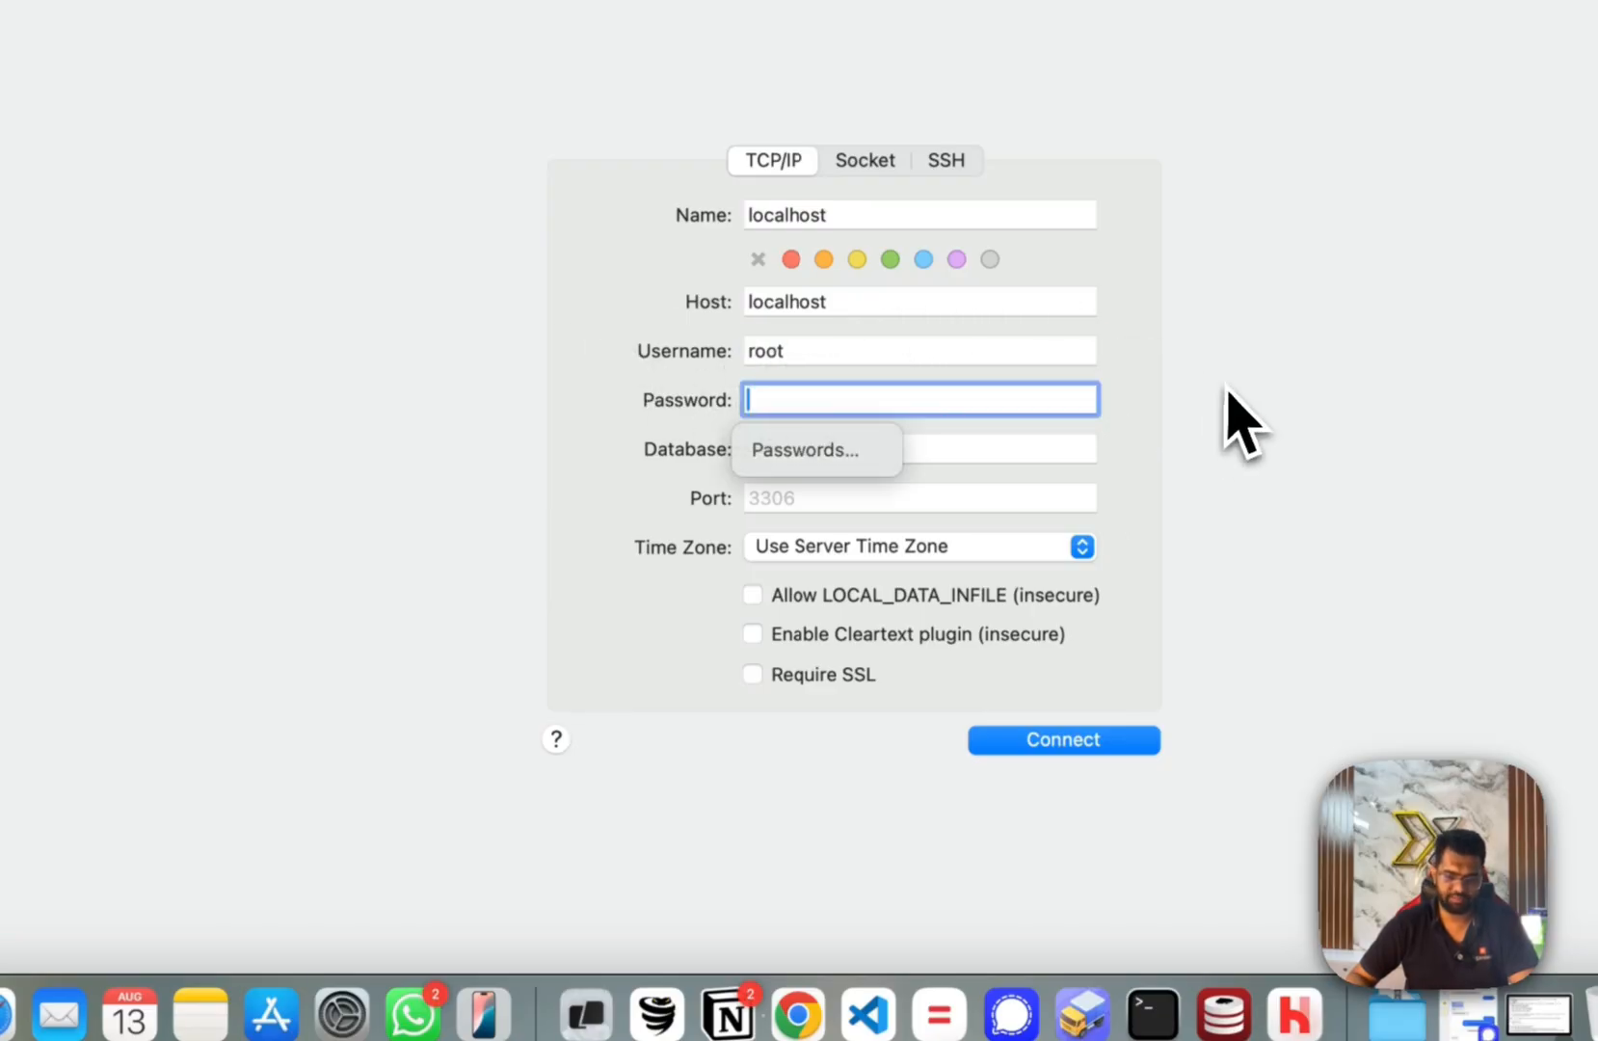
pyautogui.click(798, 1014)
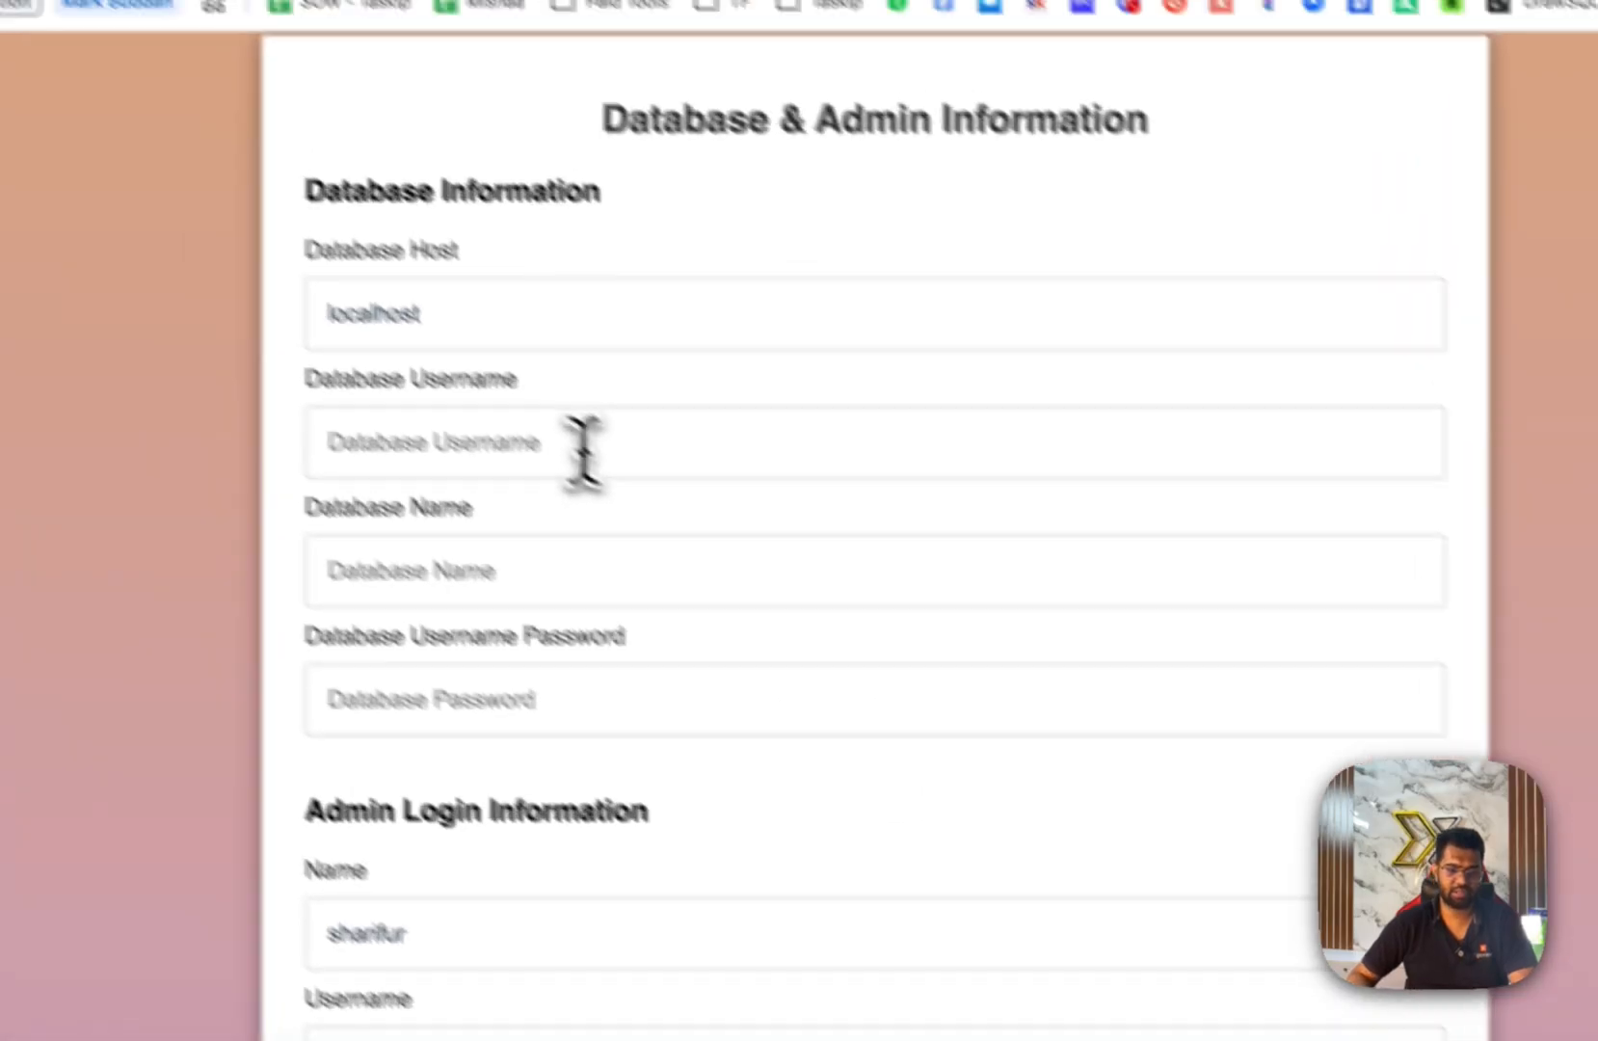
# Enter database user root and database name new_database, then run Check Database Connection.
pyautogui.click(427, 336)
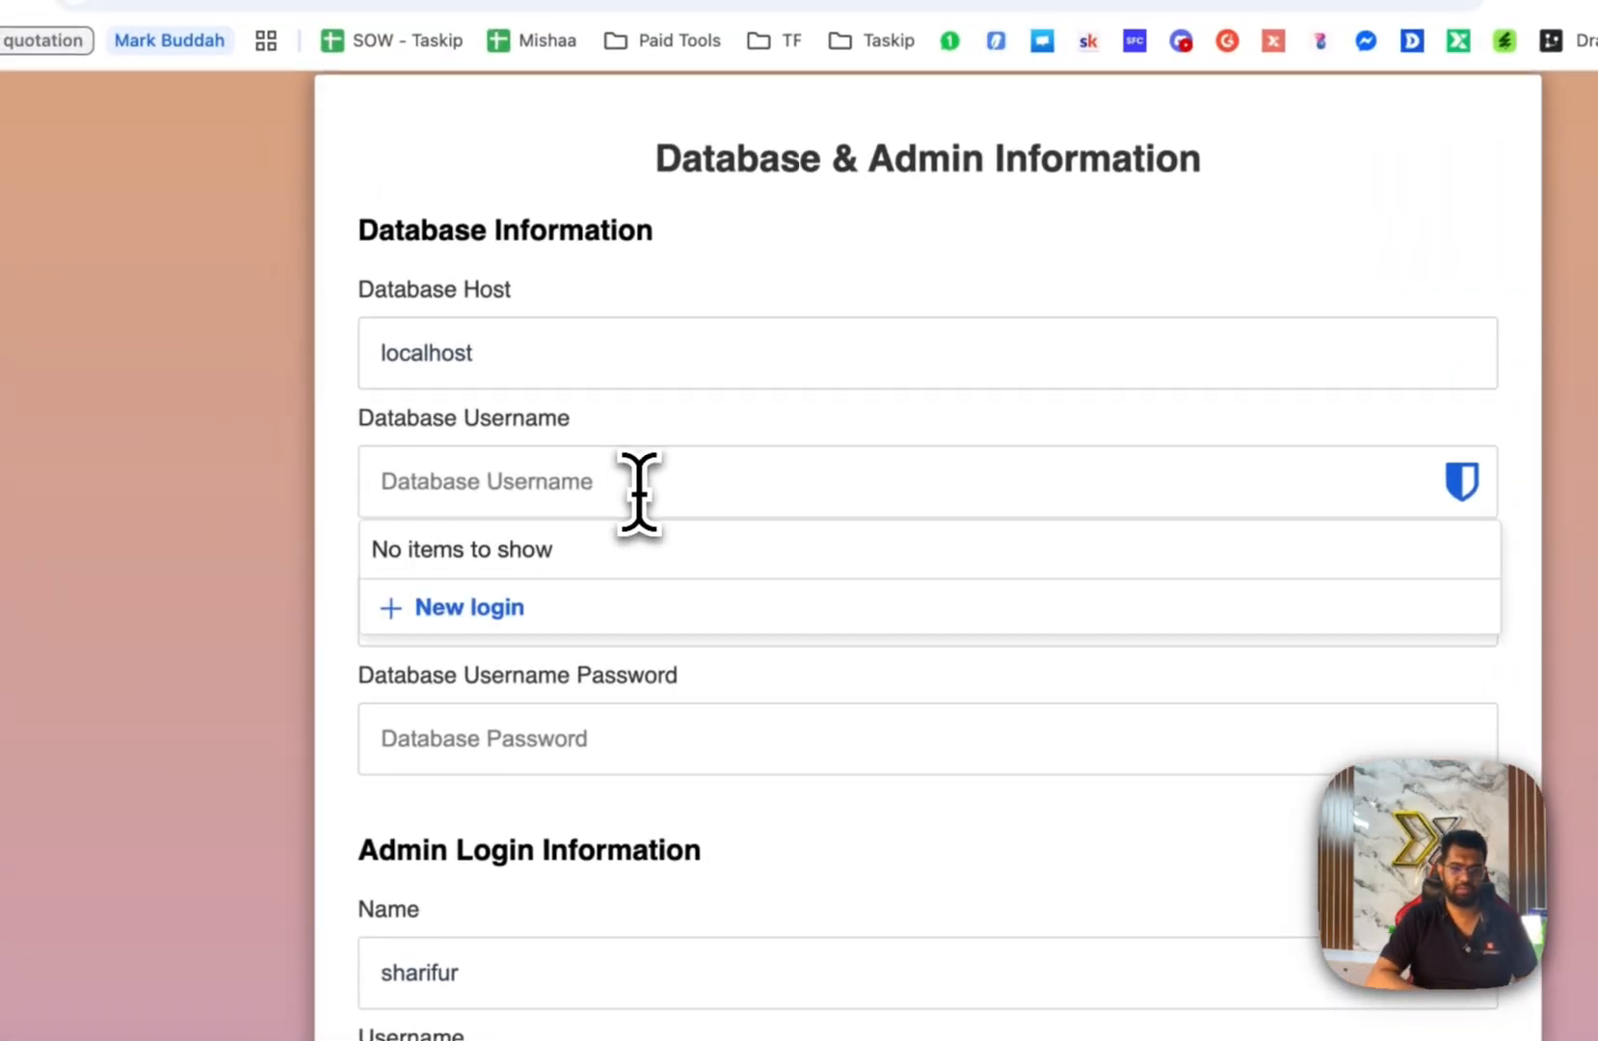
pyautogui.write('root')
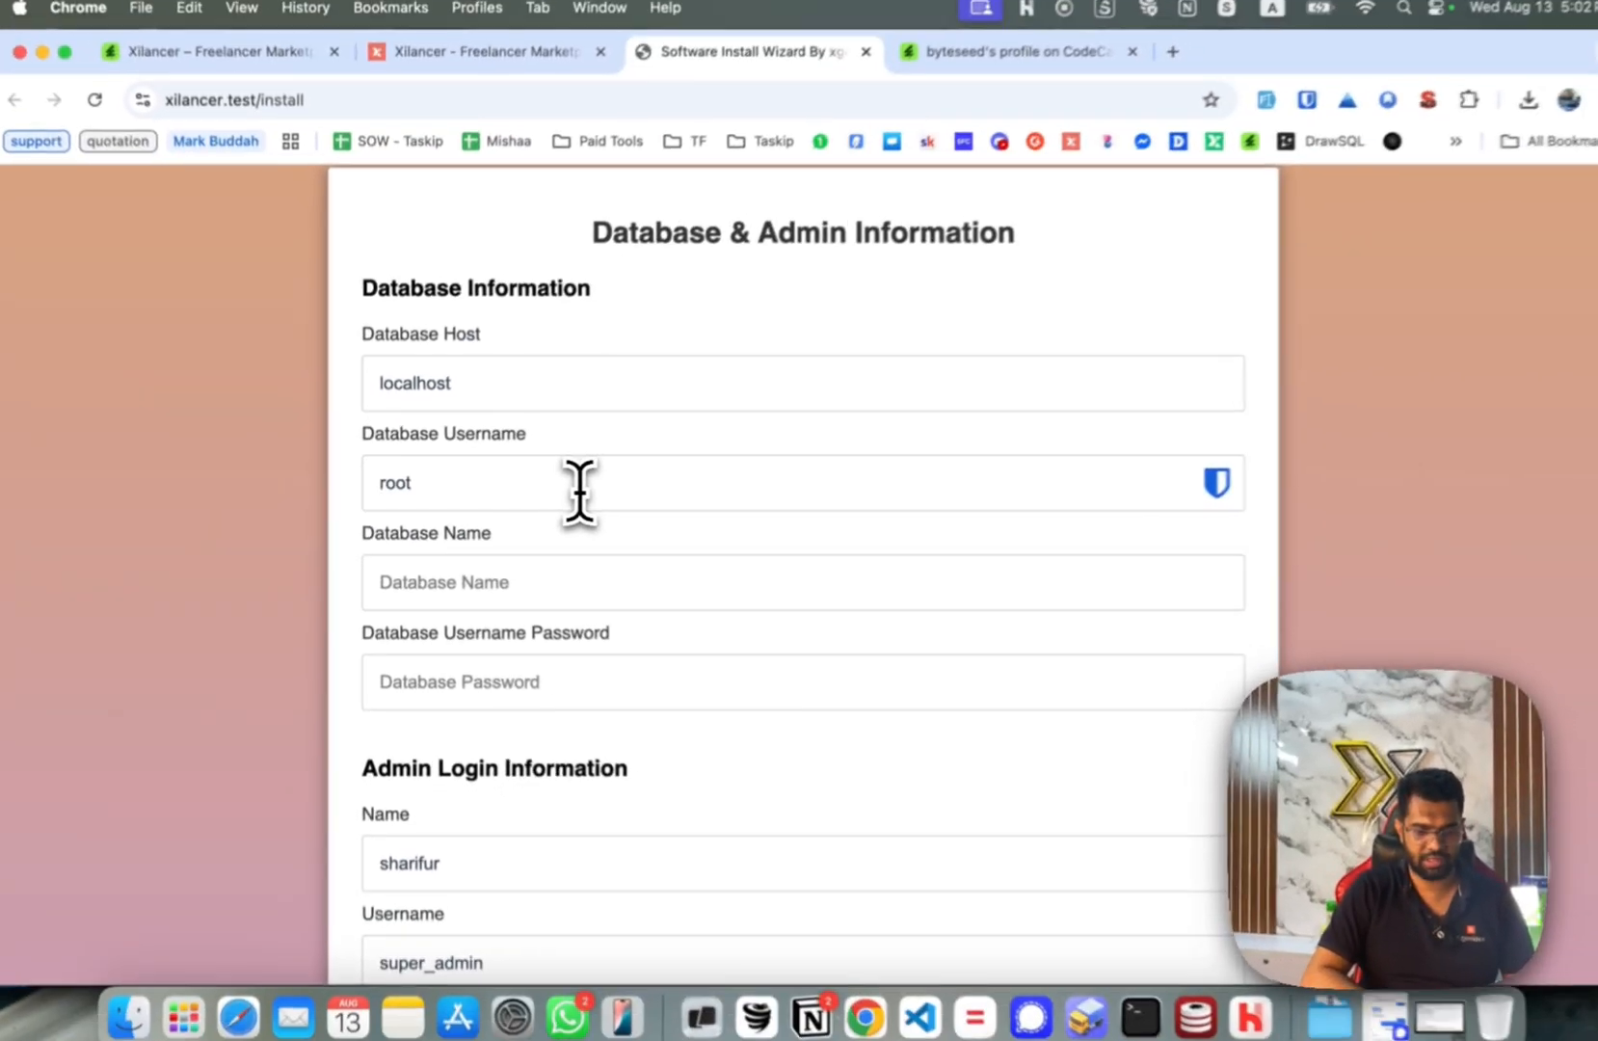
pyautogui.press('Tab')
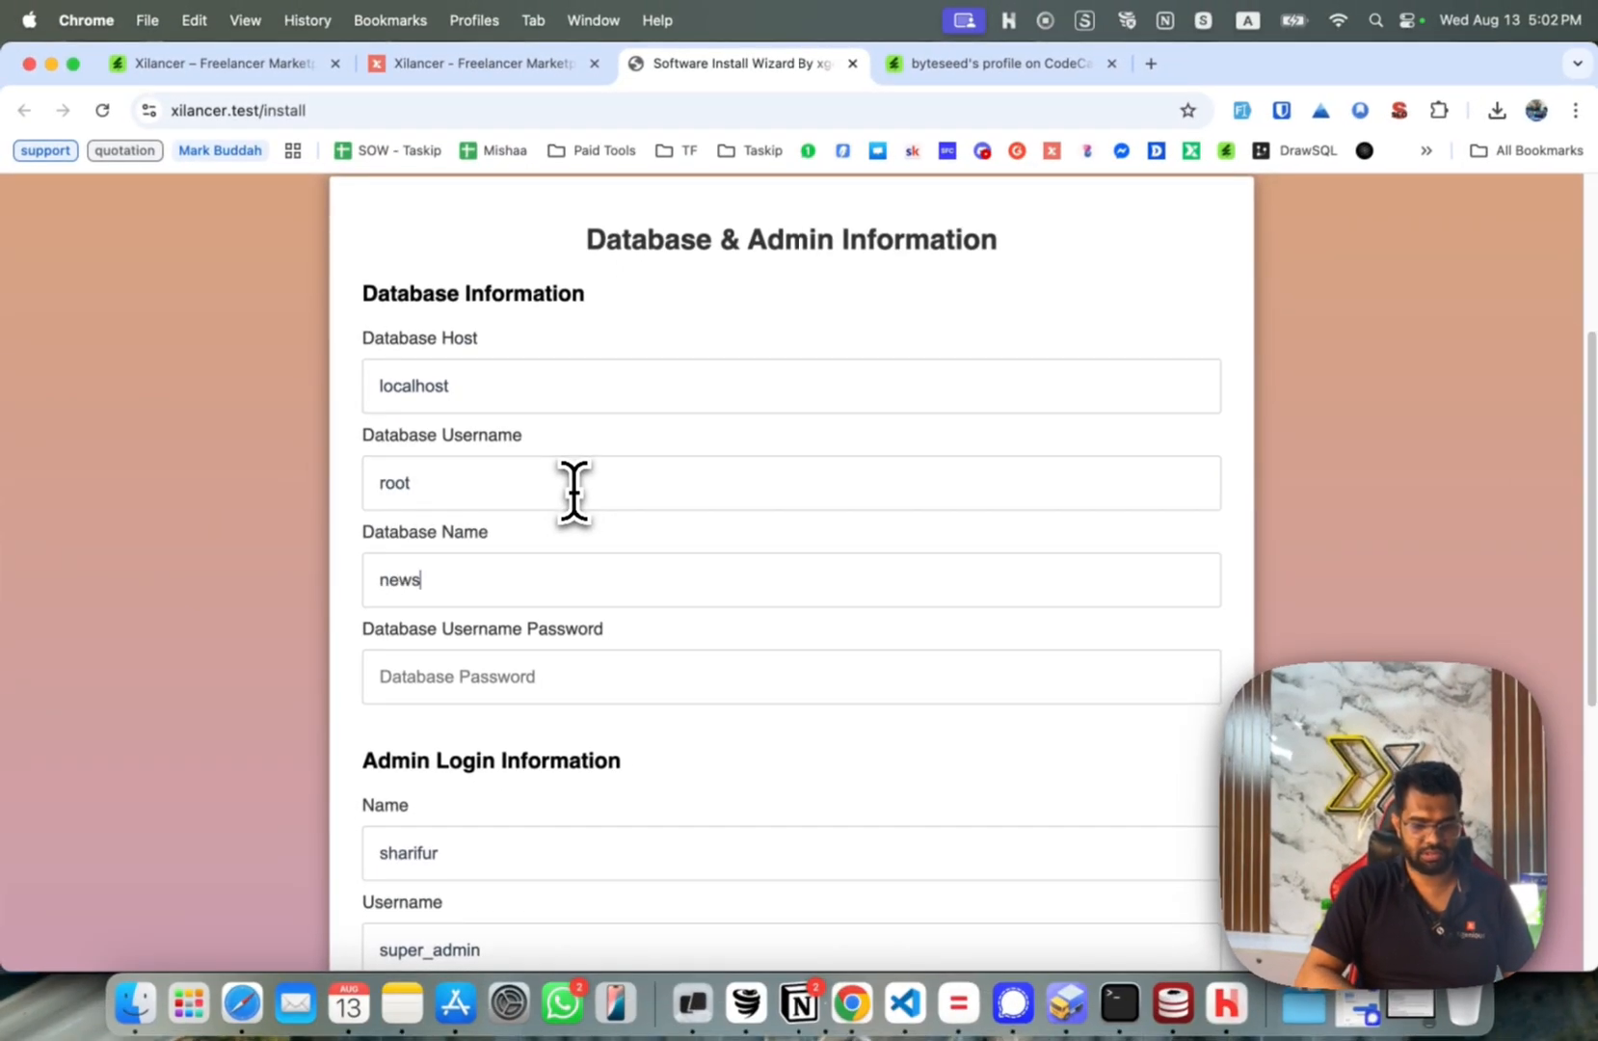
pyautogui.press('Tab')
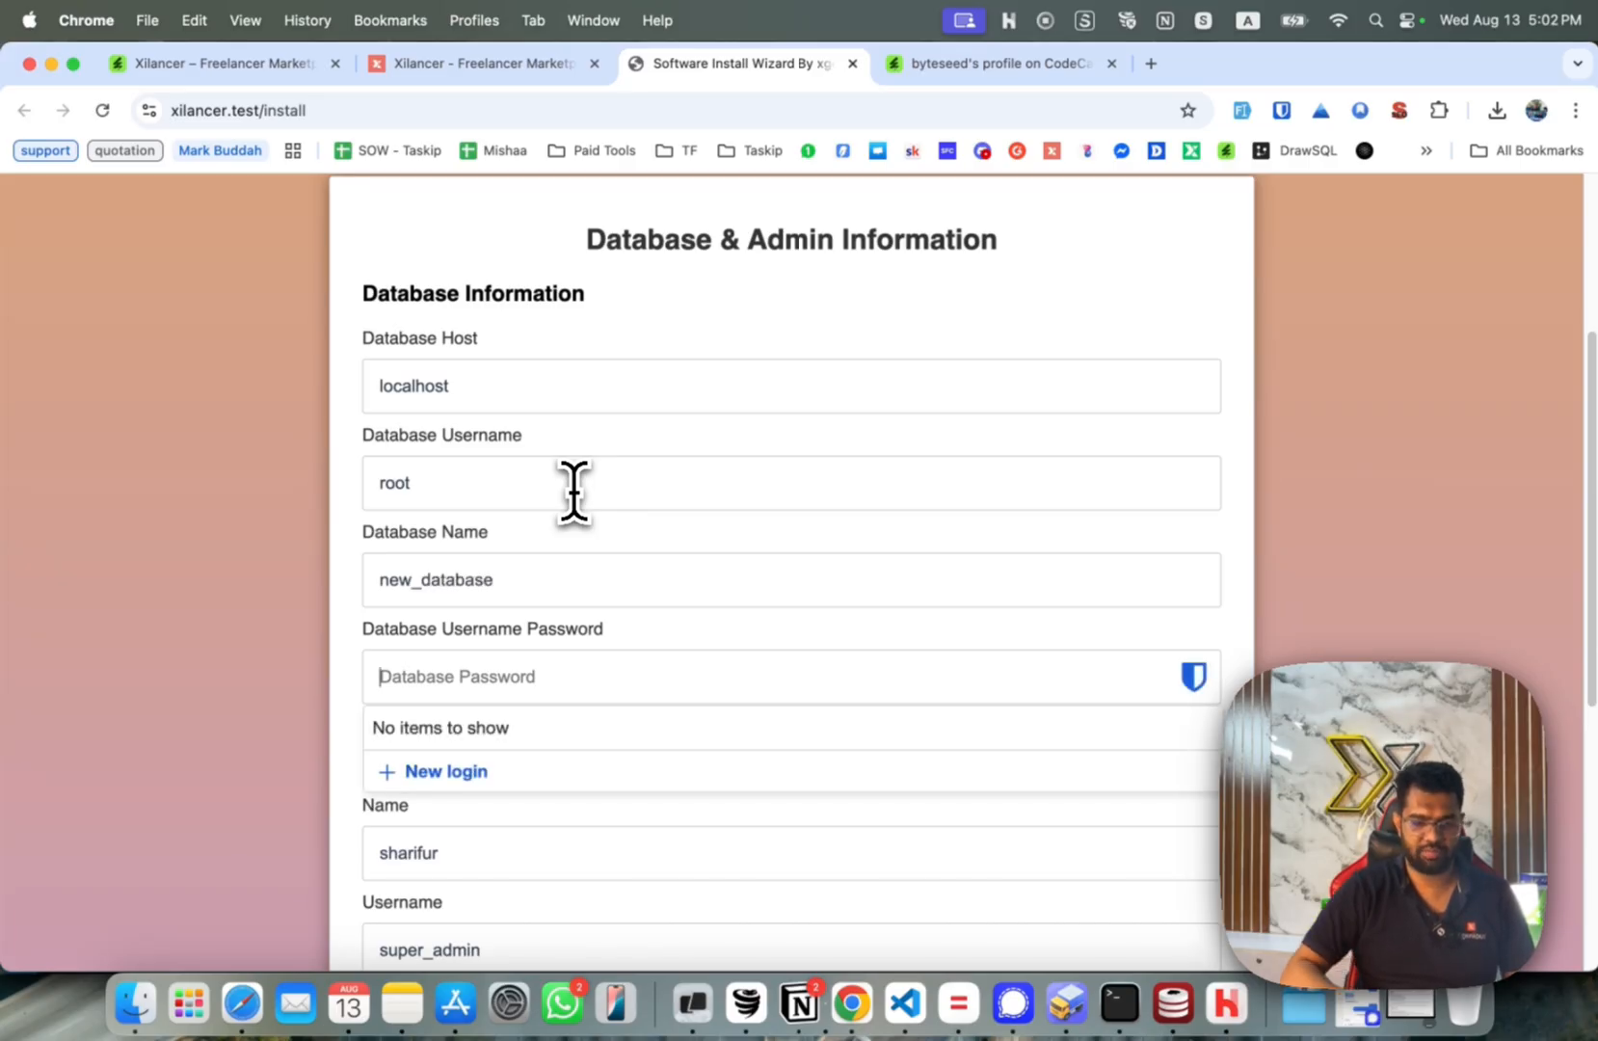
pyautogui.click(1376, 451)
pyautogui.scroll(-2, 1359, 451)
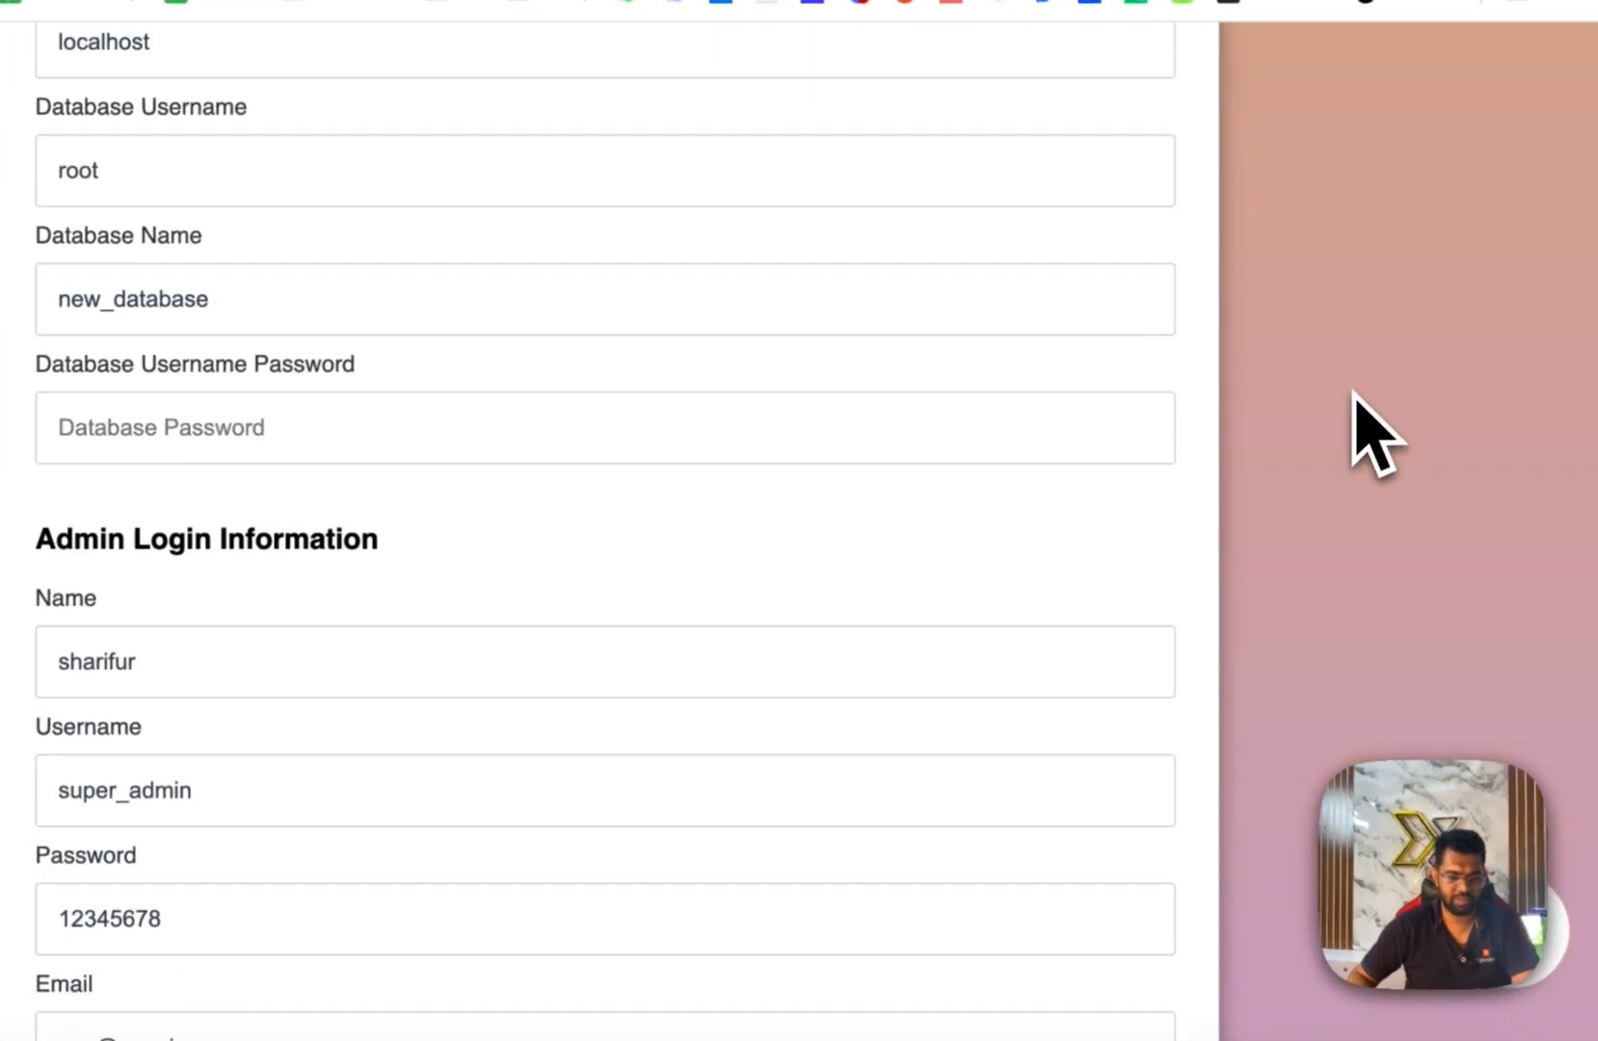
pyautogui.scroll(-5, 1353, 391)
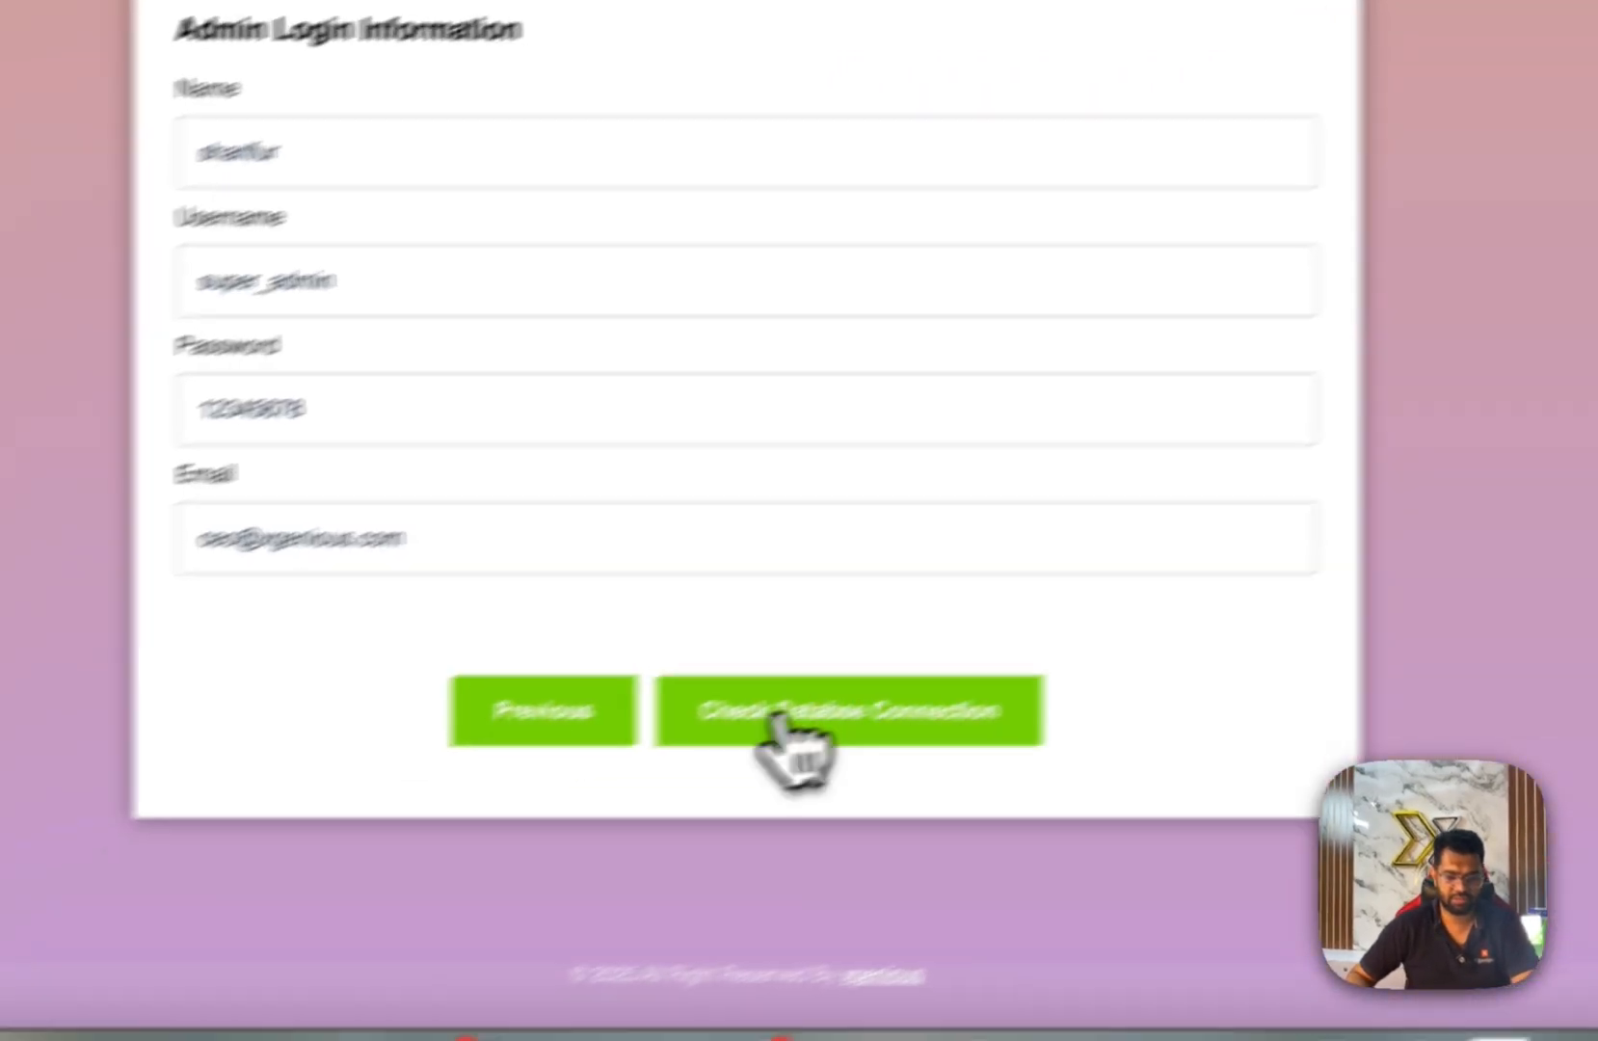
pyautogui.click(672, 783)
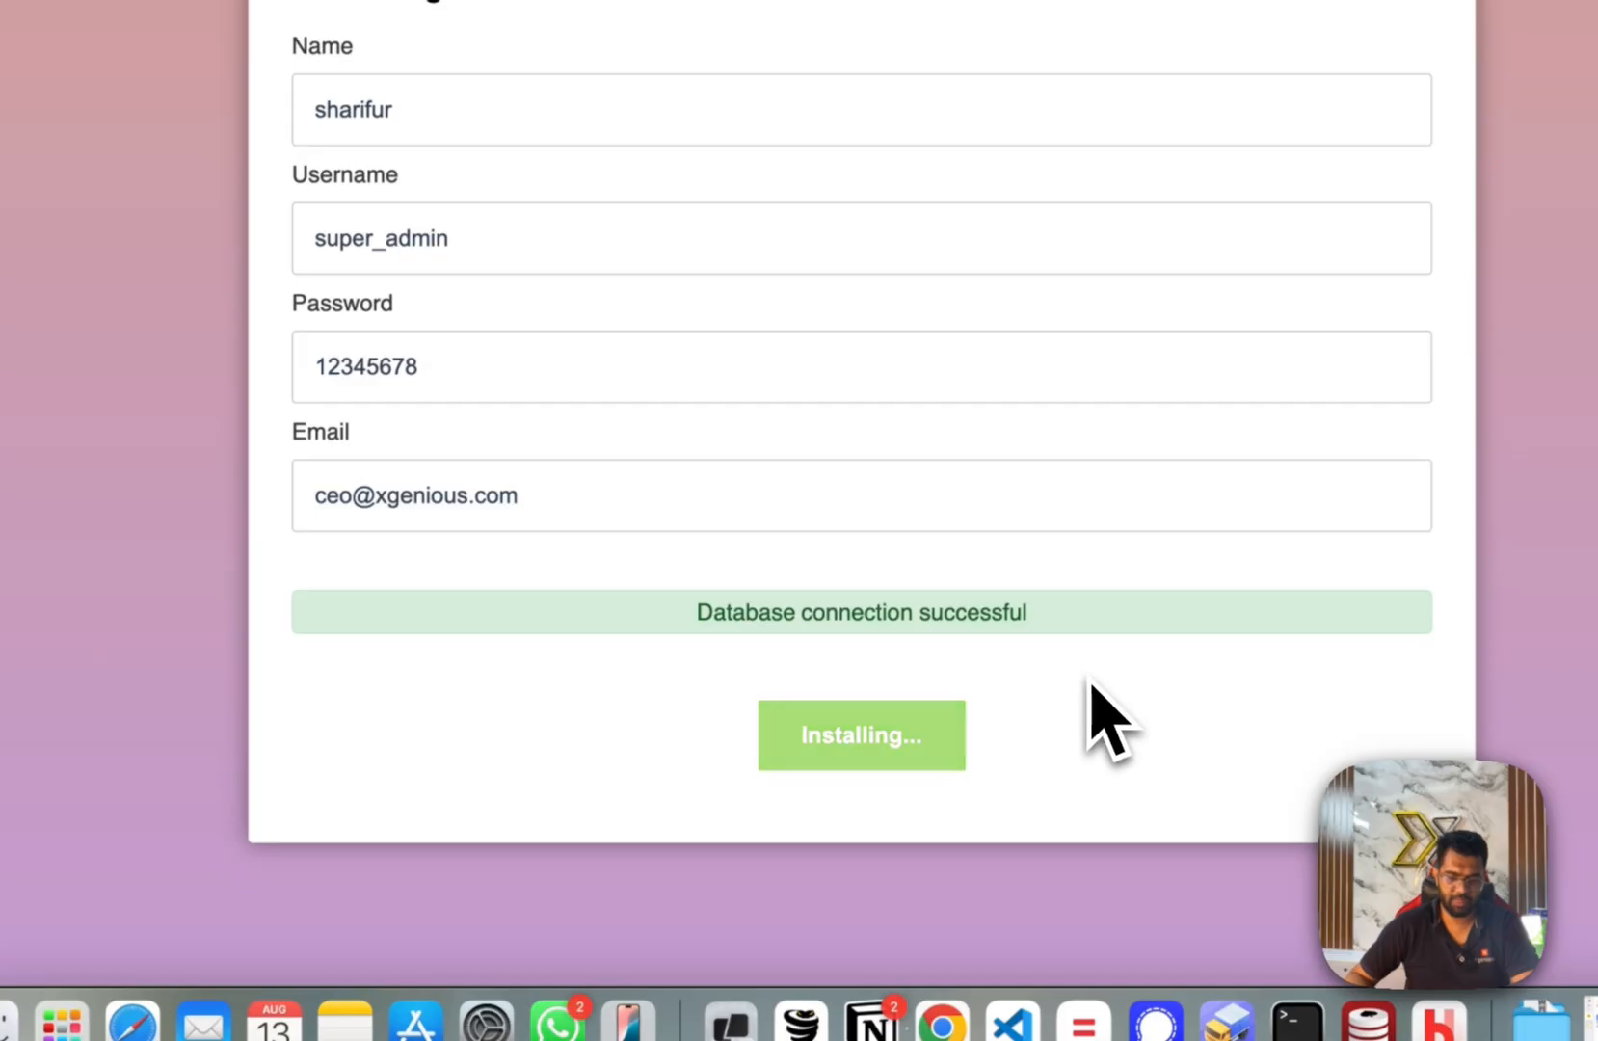
# Review the installation success messages and open the visit website link in a new tab.
pyautogui.moveTo(684, 622); pyautogui.dragTo(1116, 653)
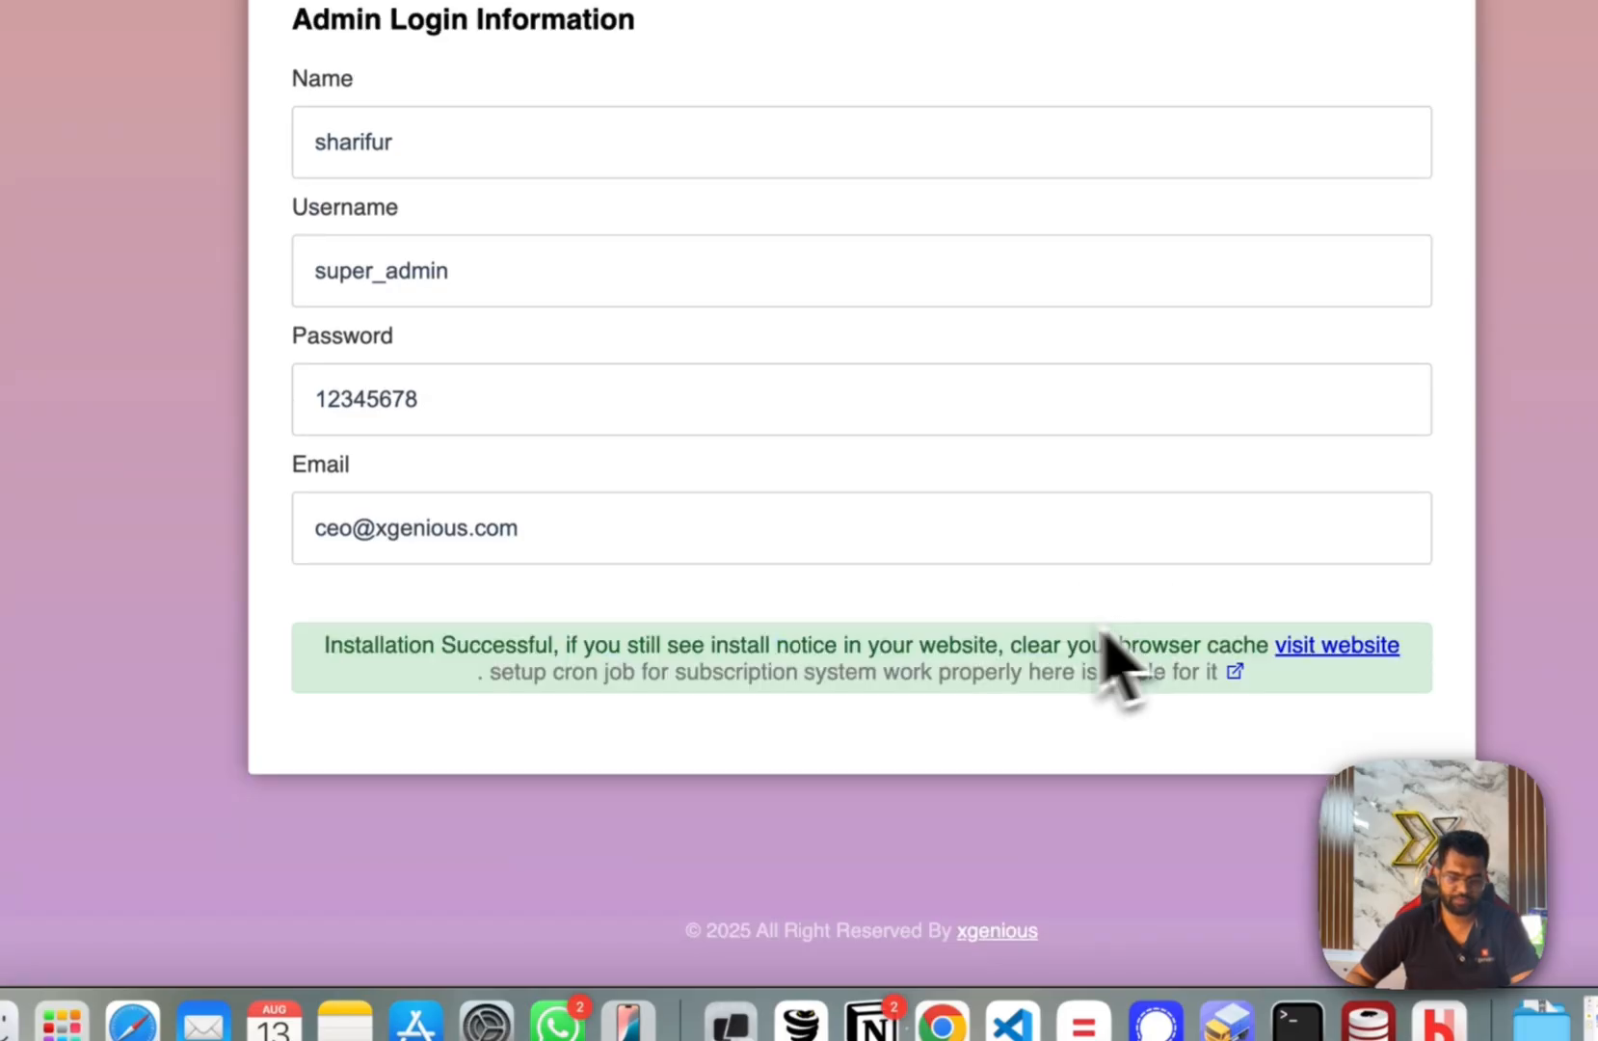
pyautogui.moveTo(337, 644); pyautogui.dragTo(1102, 632)
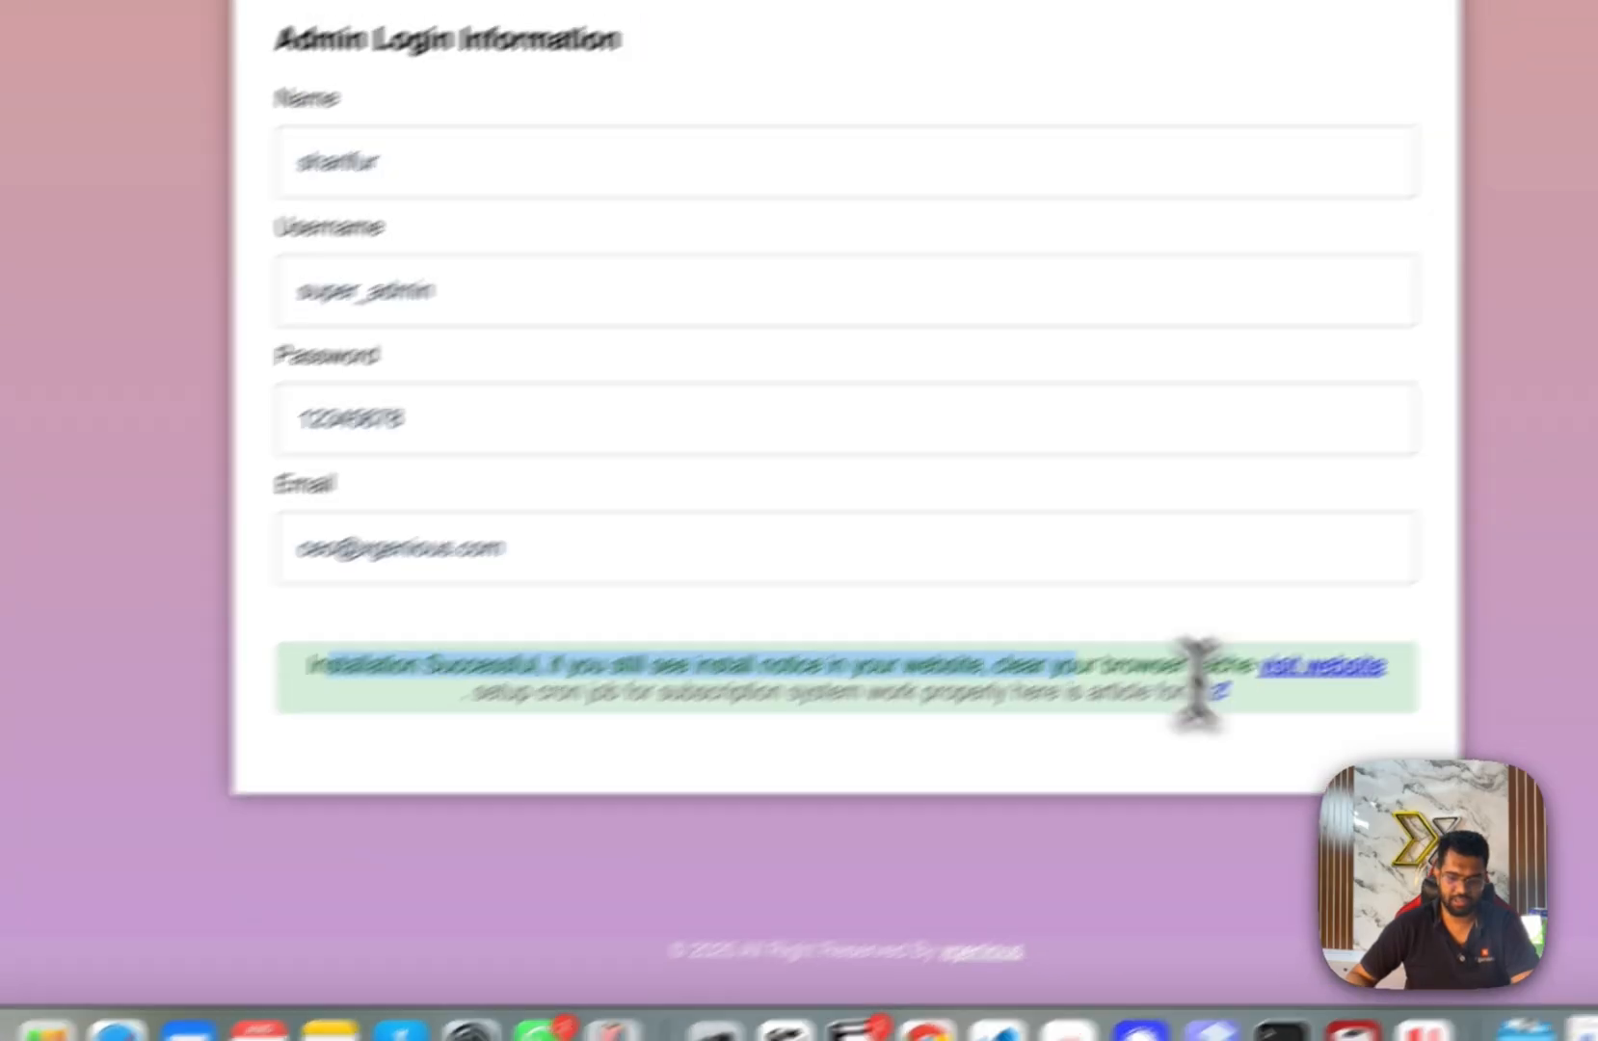
pyautogui.click(1379, 756)
pyautogui.rightClick(1110, 777)
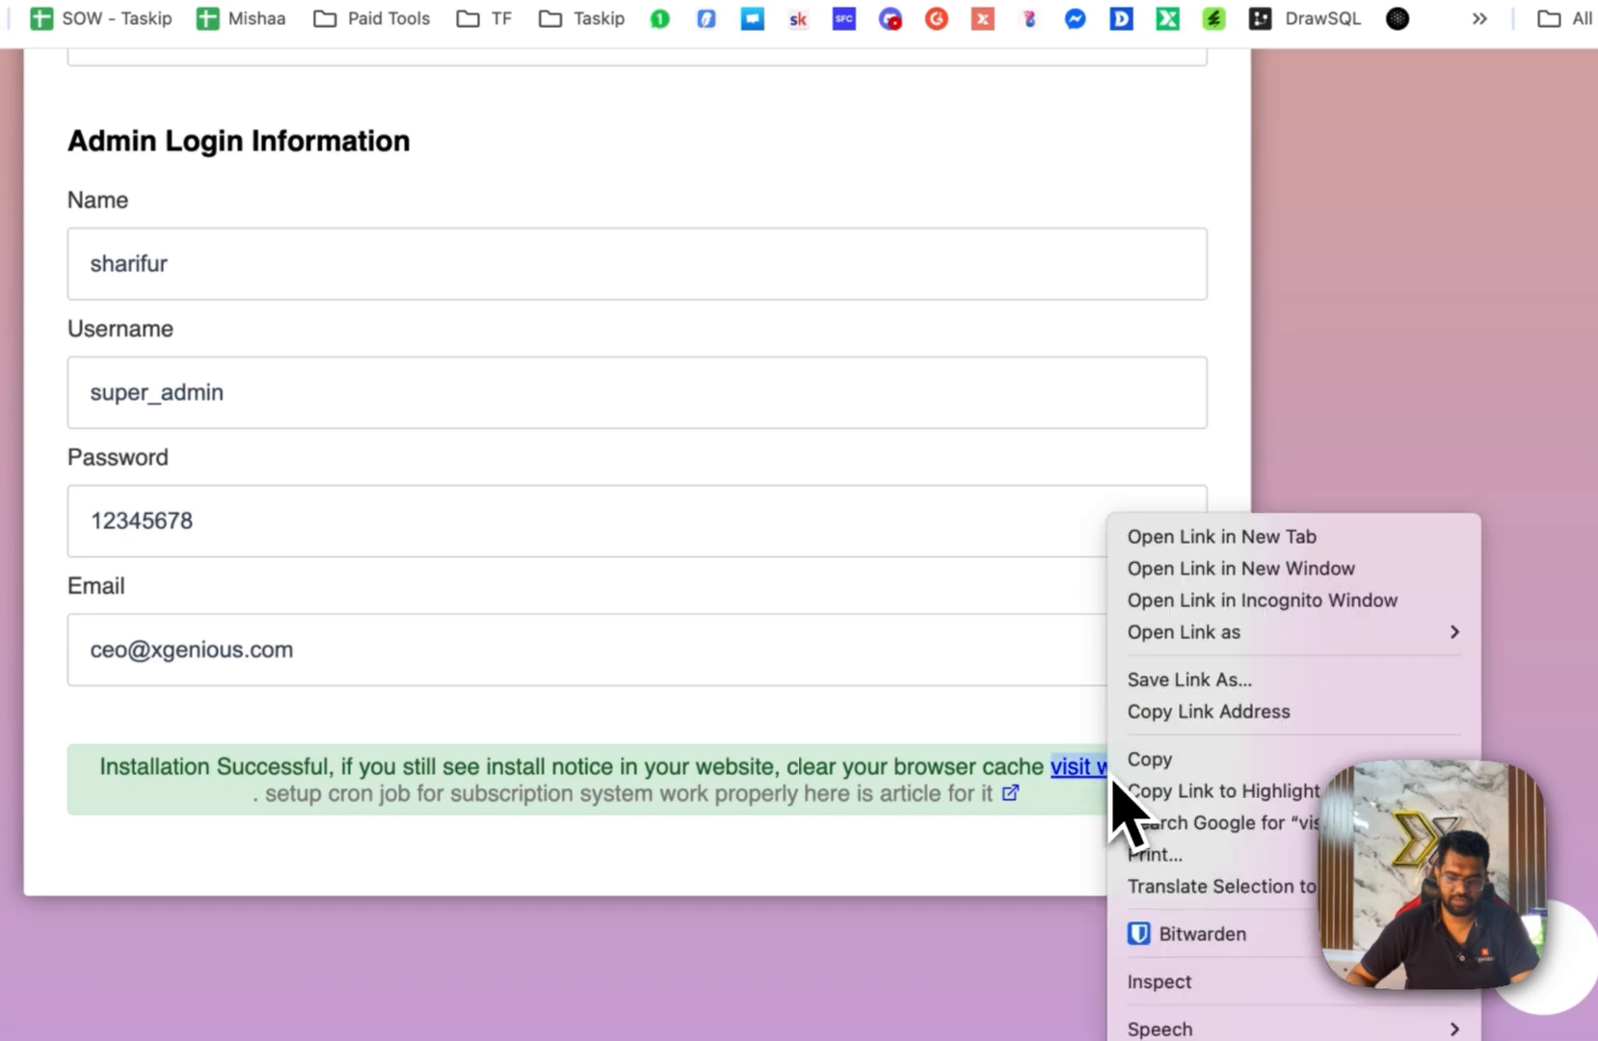
pyautogui.click(1181, 539)
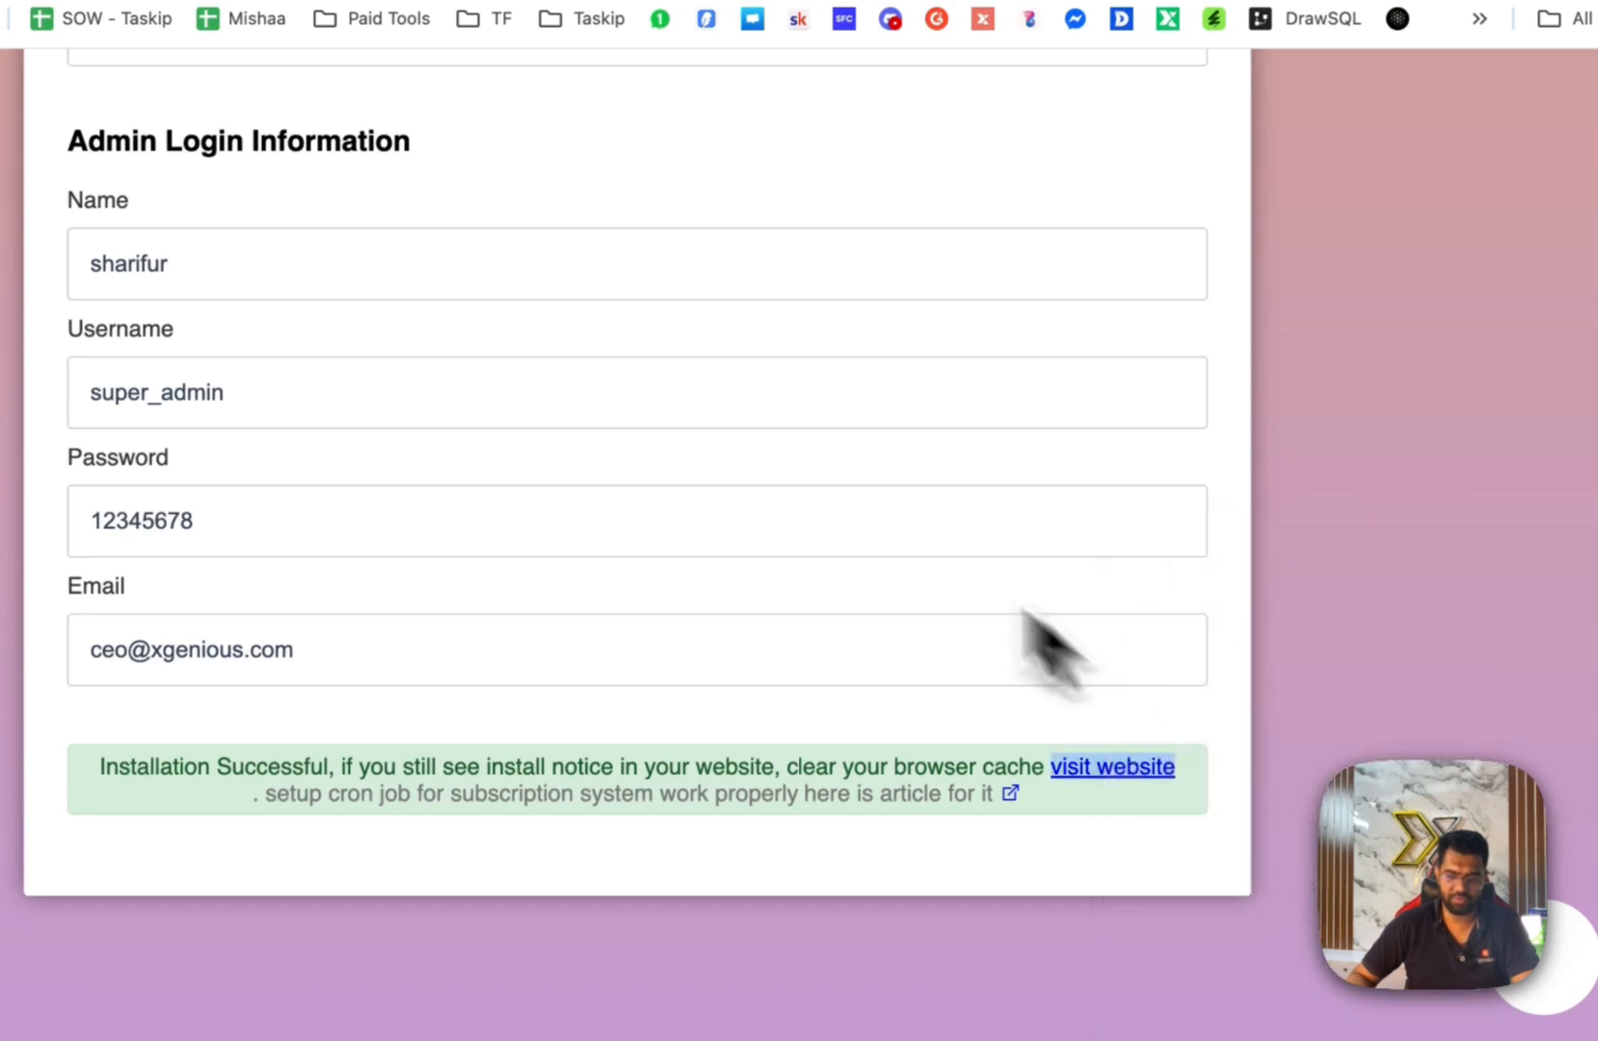
# Glance at the new site tab, then review the installer's cron job note.
pyautogui.click(820, 114)
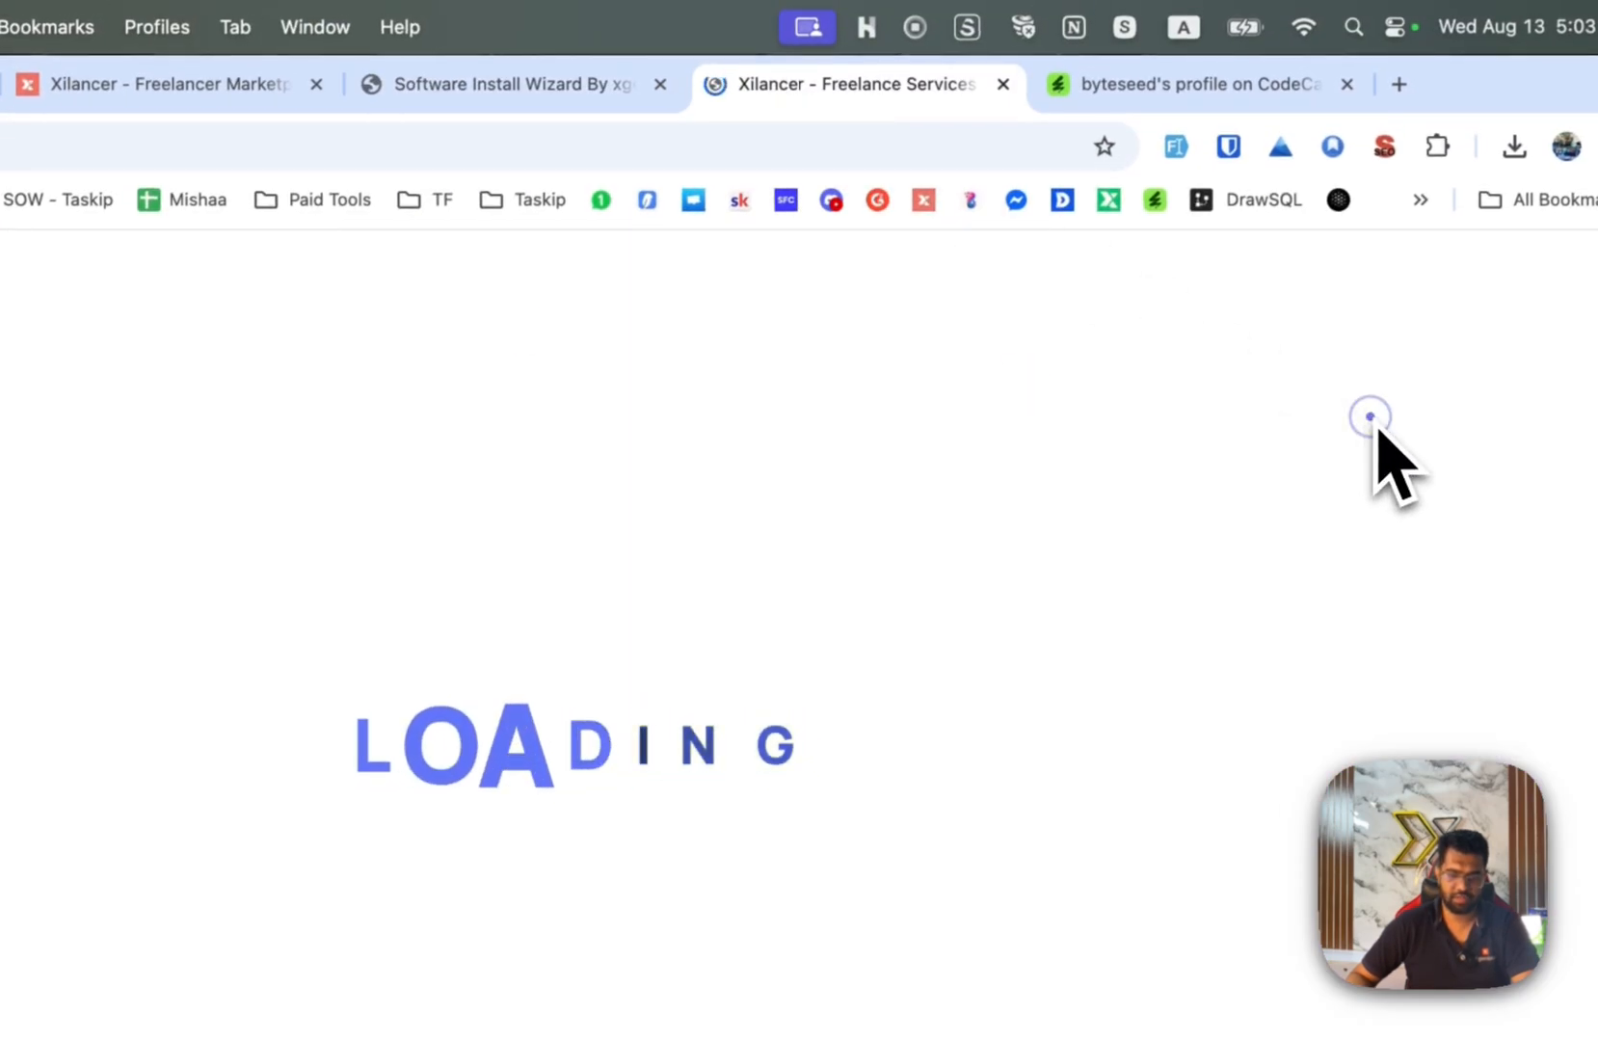
pyautogui.scroll(-10, 1349, 434)
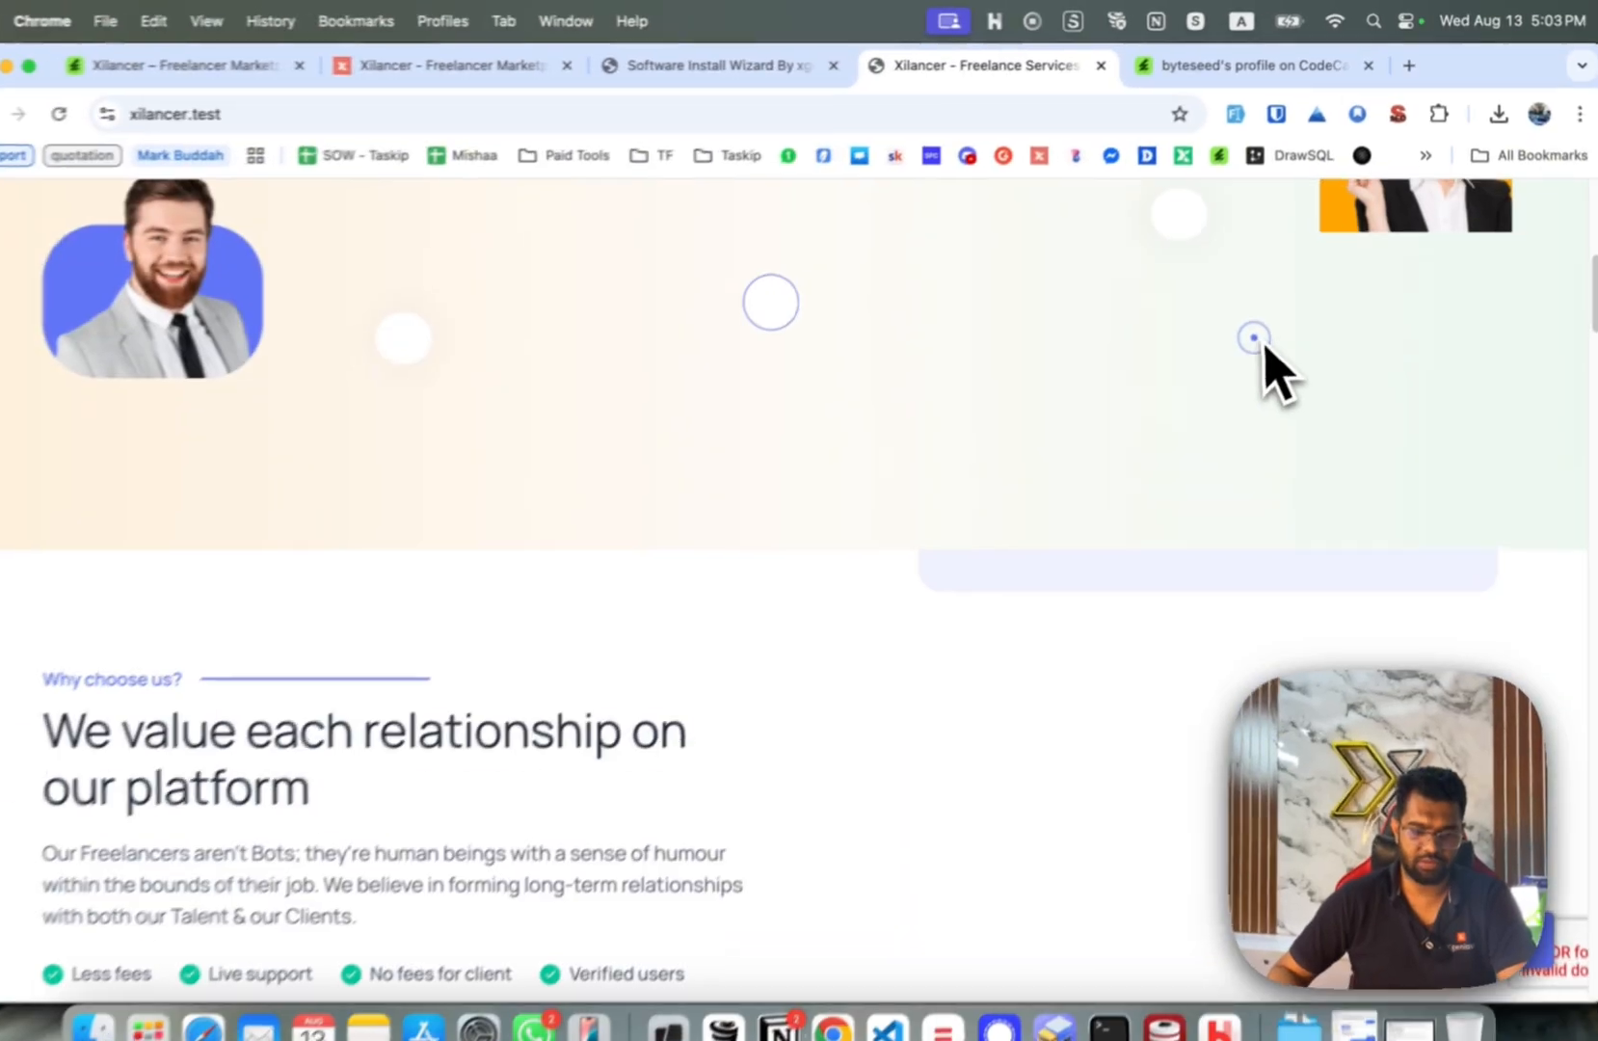
pyautogui.scroll(-20, 1253, 338)
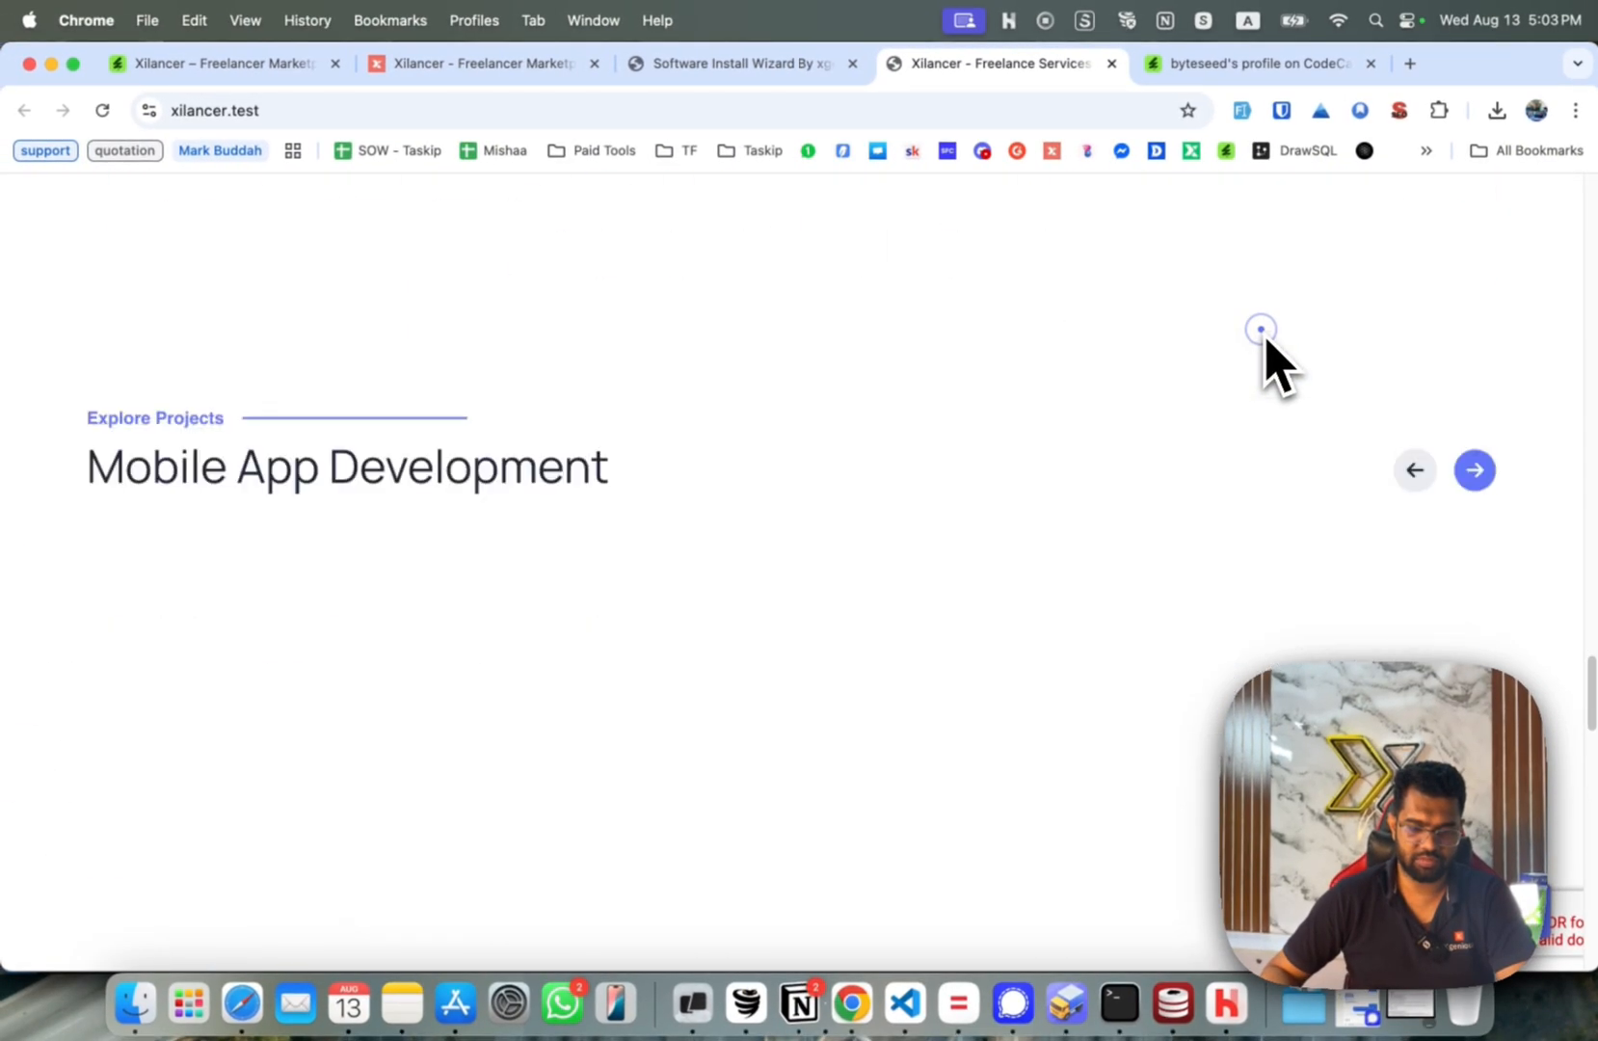
pyautogui.scroll(-20, 1260, 329)
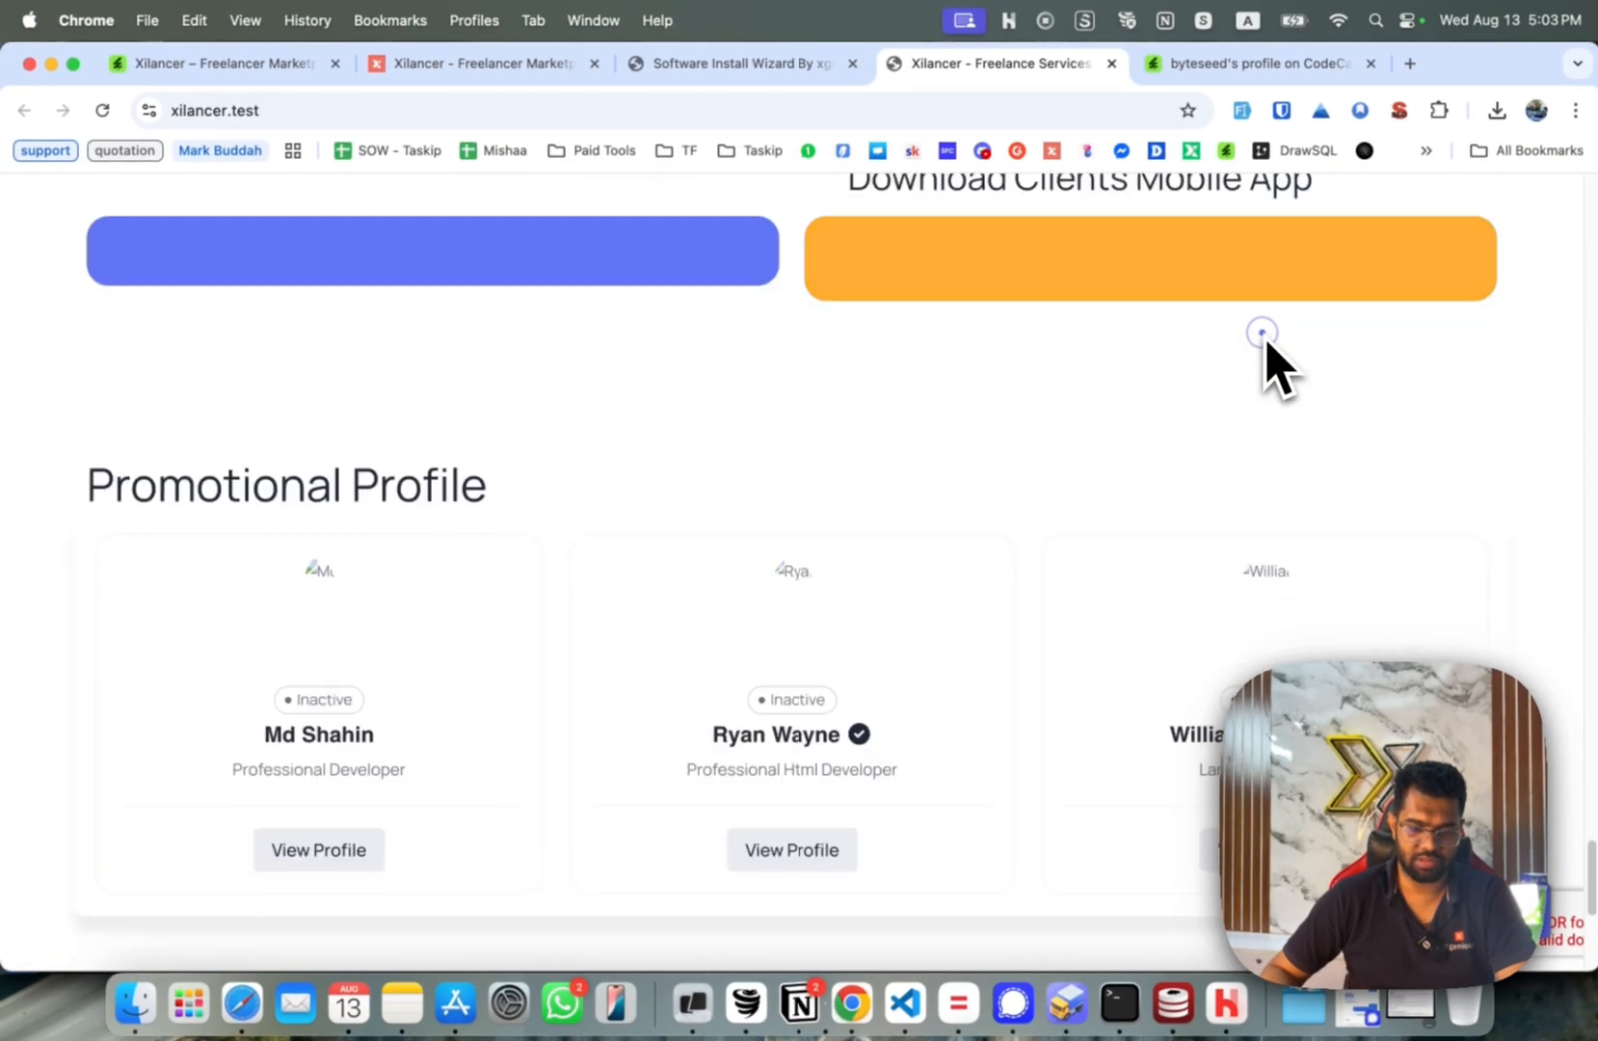
pyautogui.scroll(20, 1263, 329)
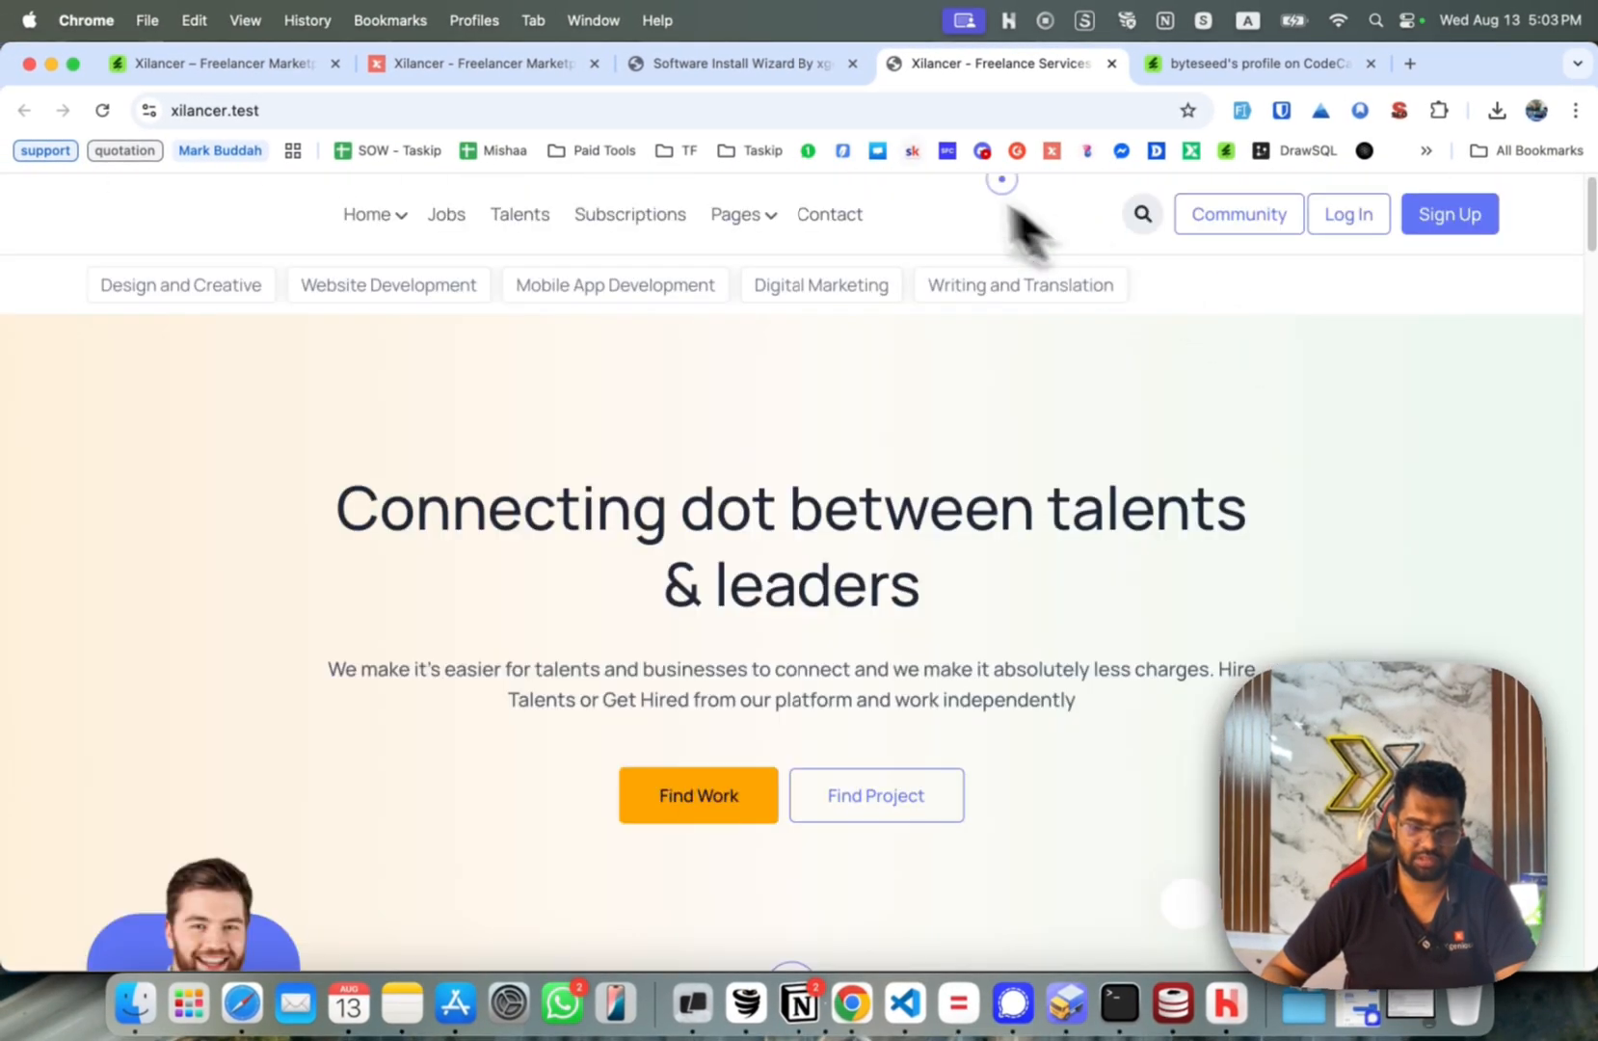
pyautogui.click(718, 64)
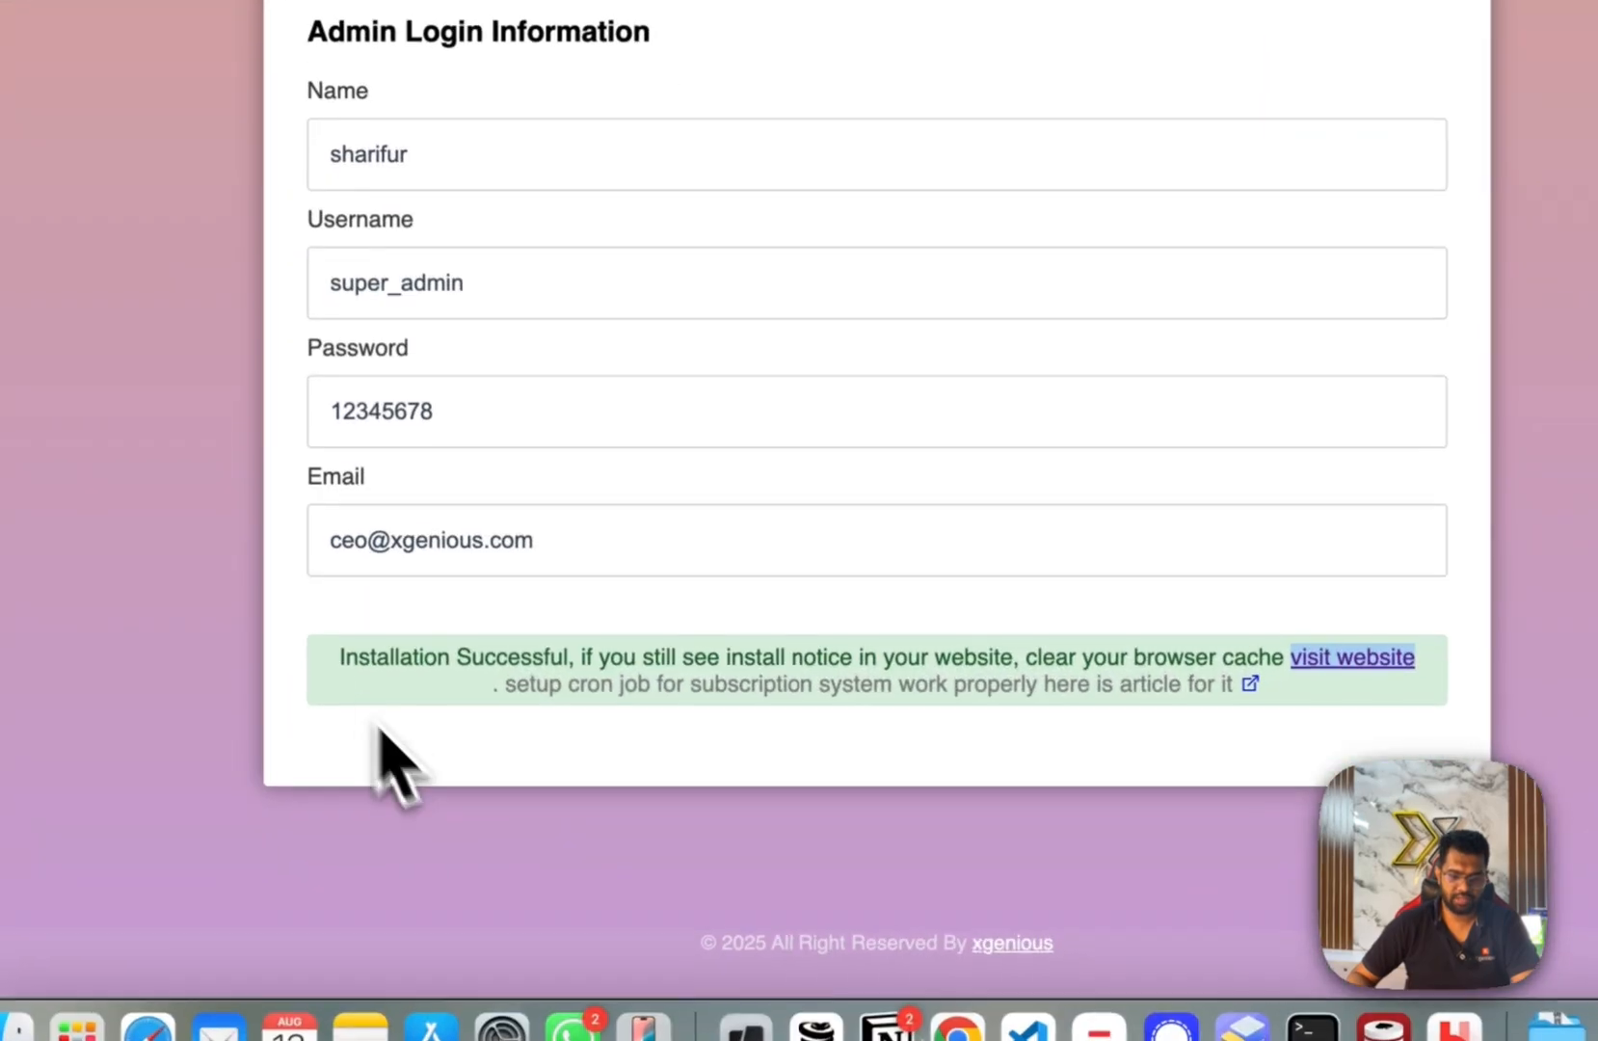
pyautogui.moveTo(566, 906); pyautogui.dragTo(1263, 901)
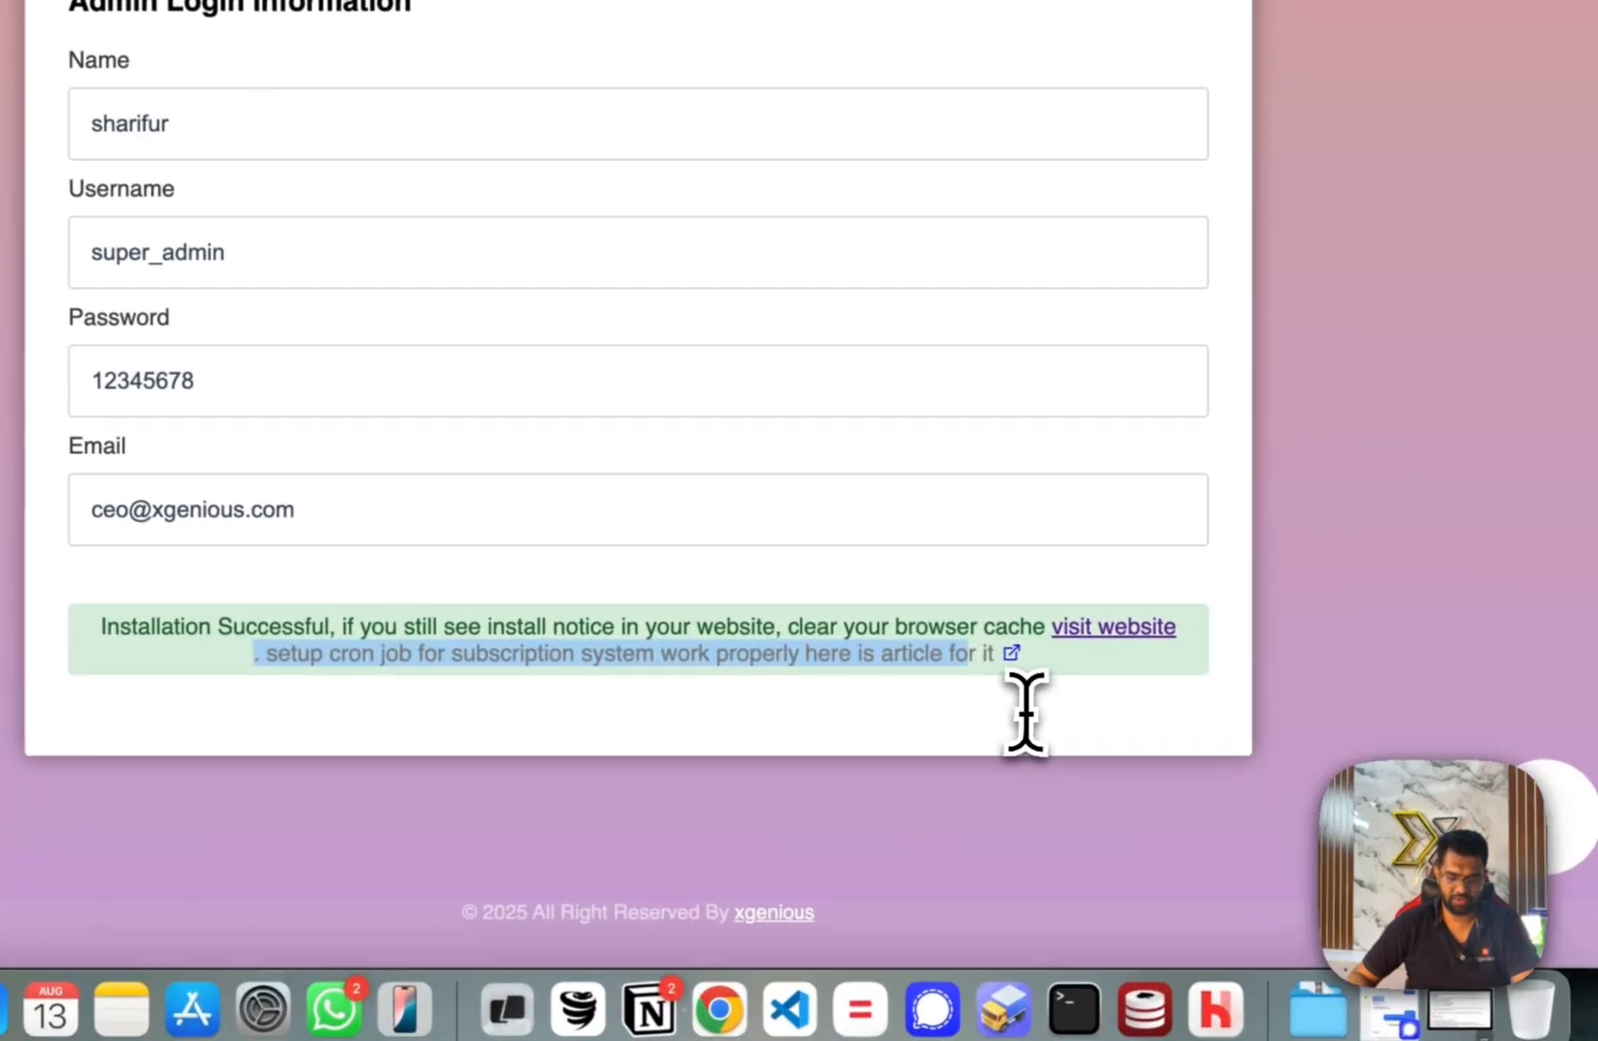
pyautogui.click(1183, 733)
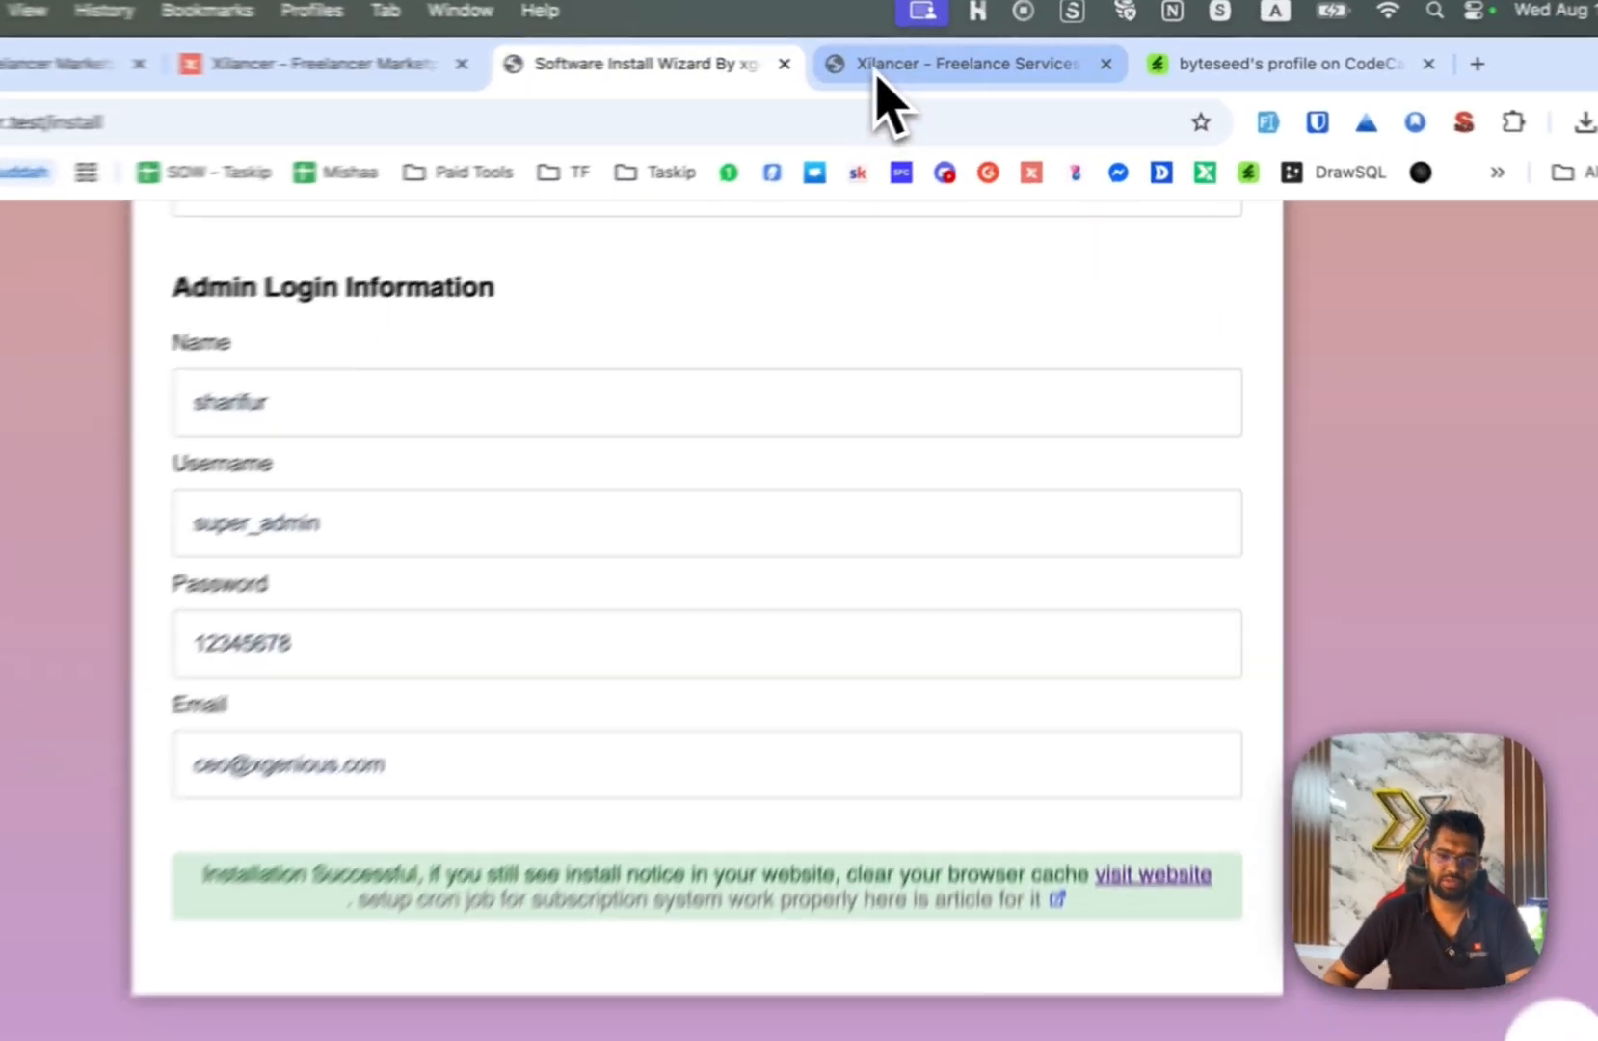
# Return to the xilancer.test homepage showing 'Connecting dot between talents & leaders'.
pyautogui.click(925, 68)
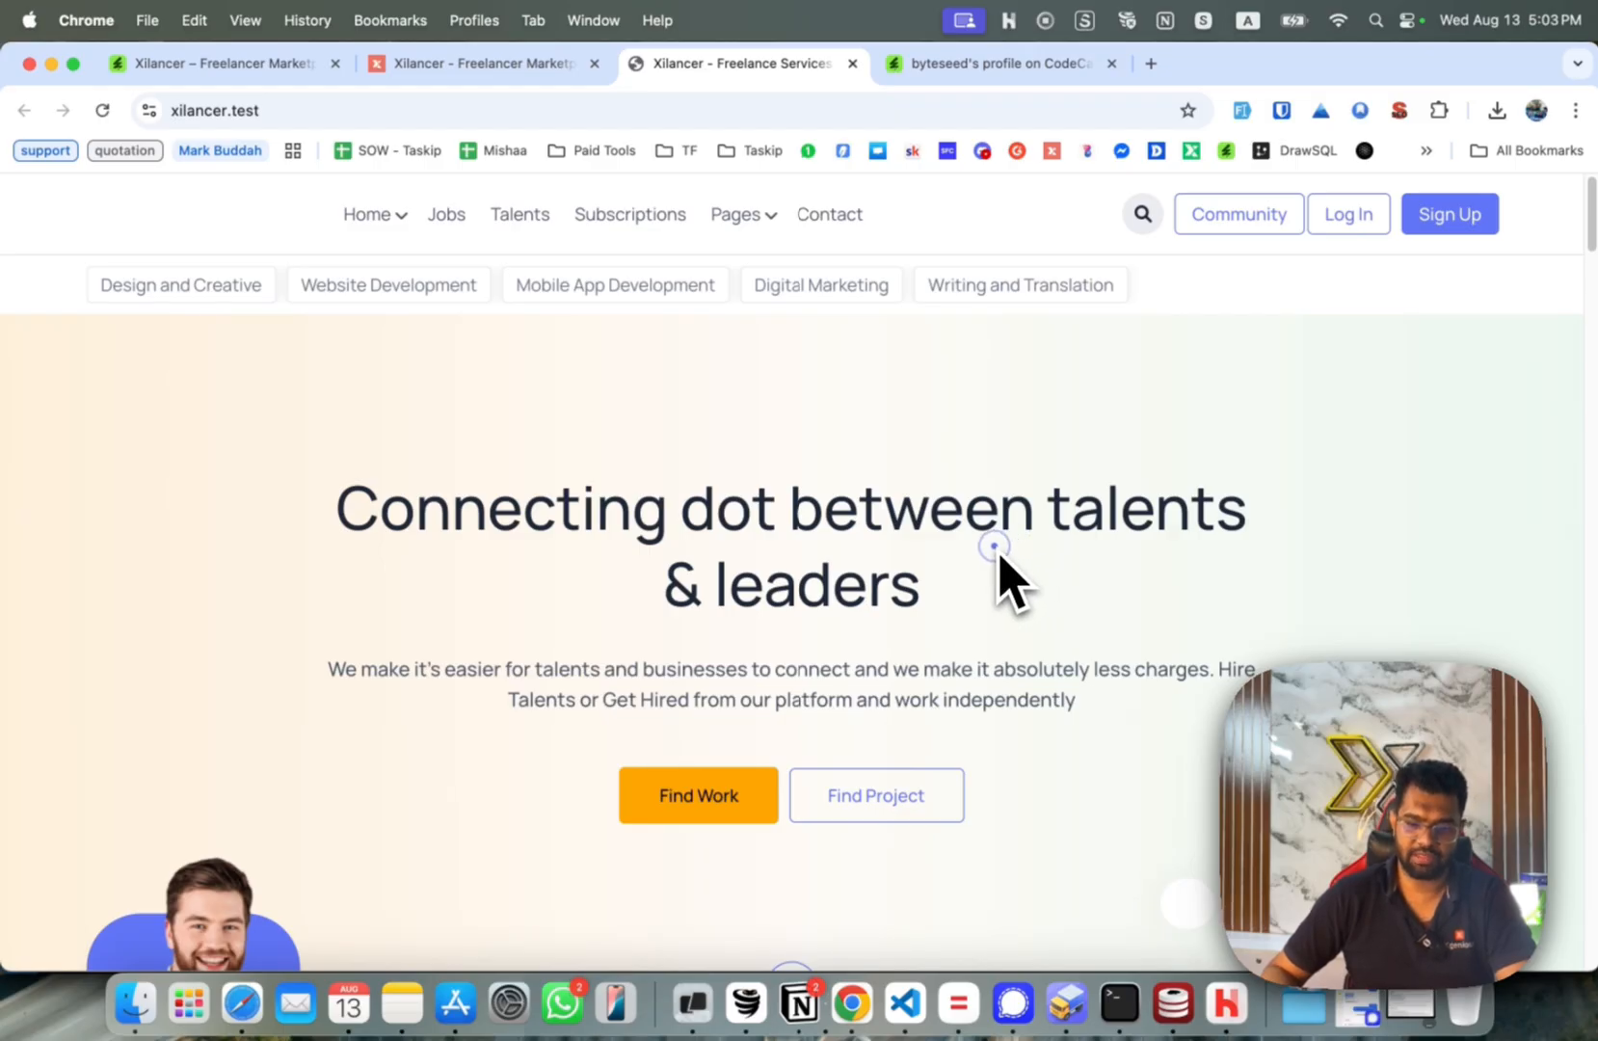
pyautogui.scroll(-10, 1000, 559)
pyautogui.scroll(8, 999, 559)
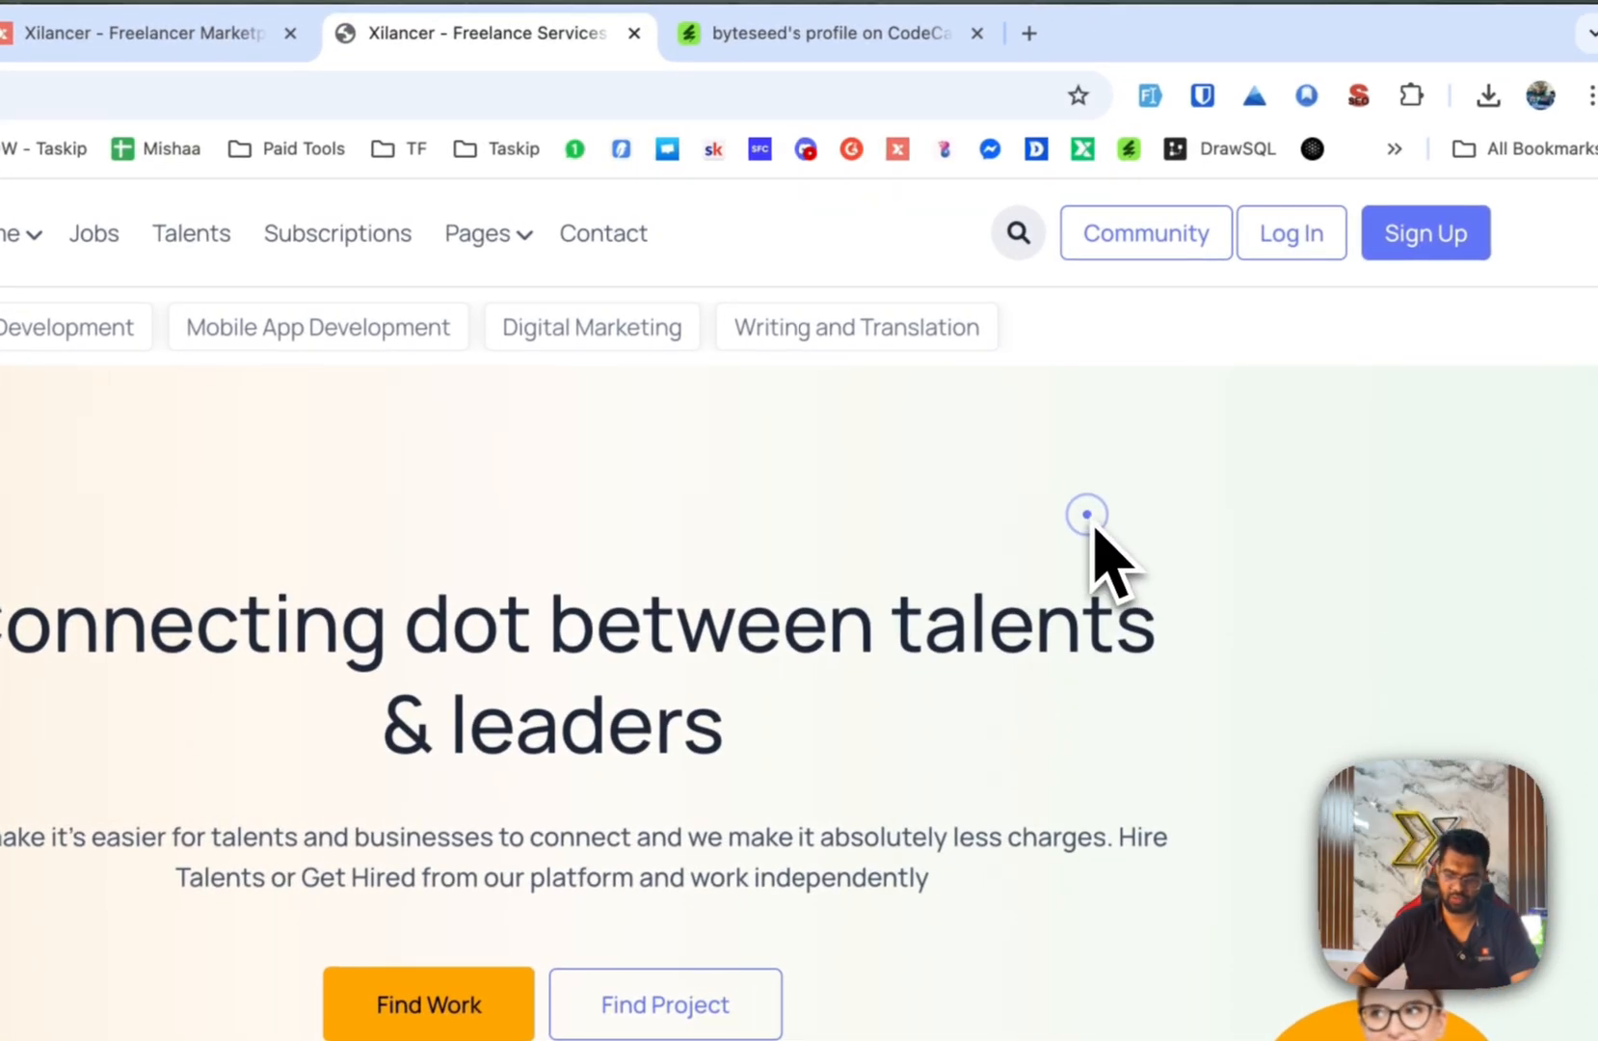
# Search the Xilancer docs page for 'goog' to find the Google Recaptcha articles.
pyautogui.click(183, 33)
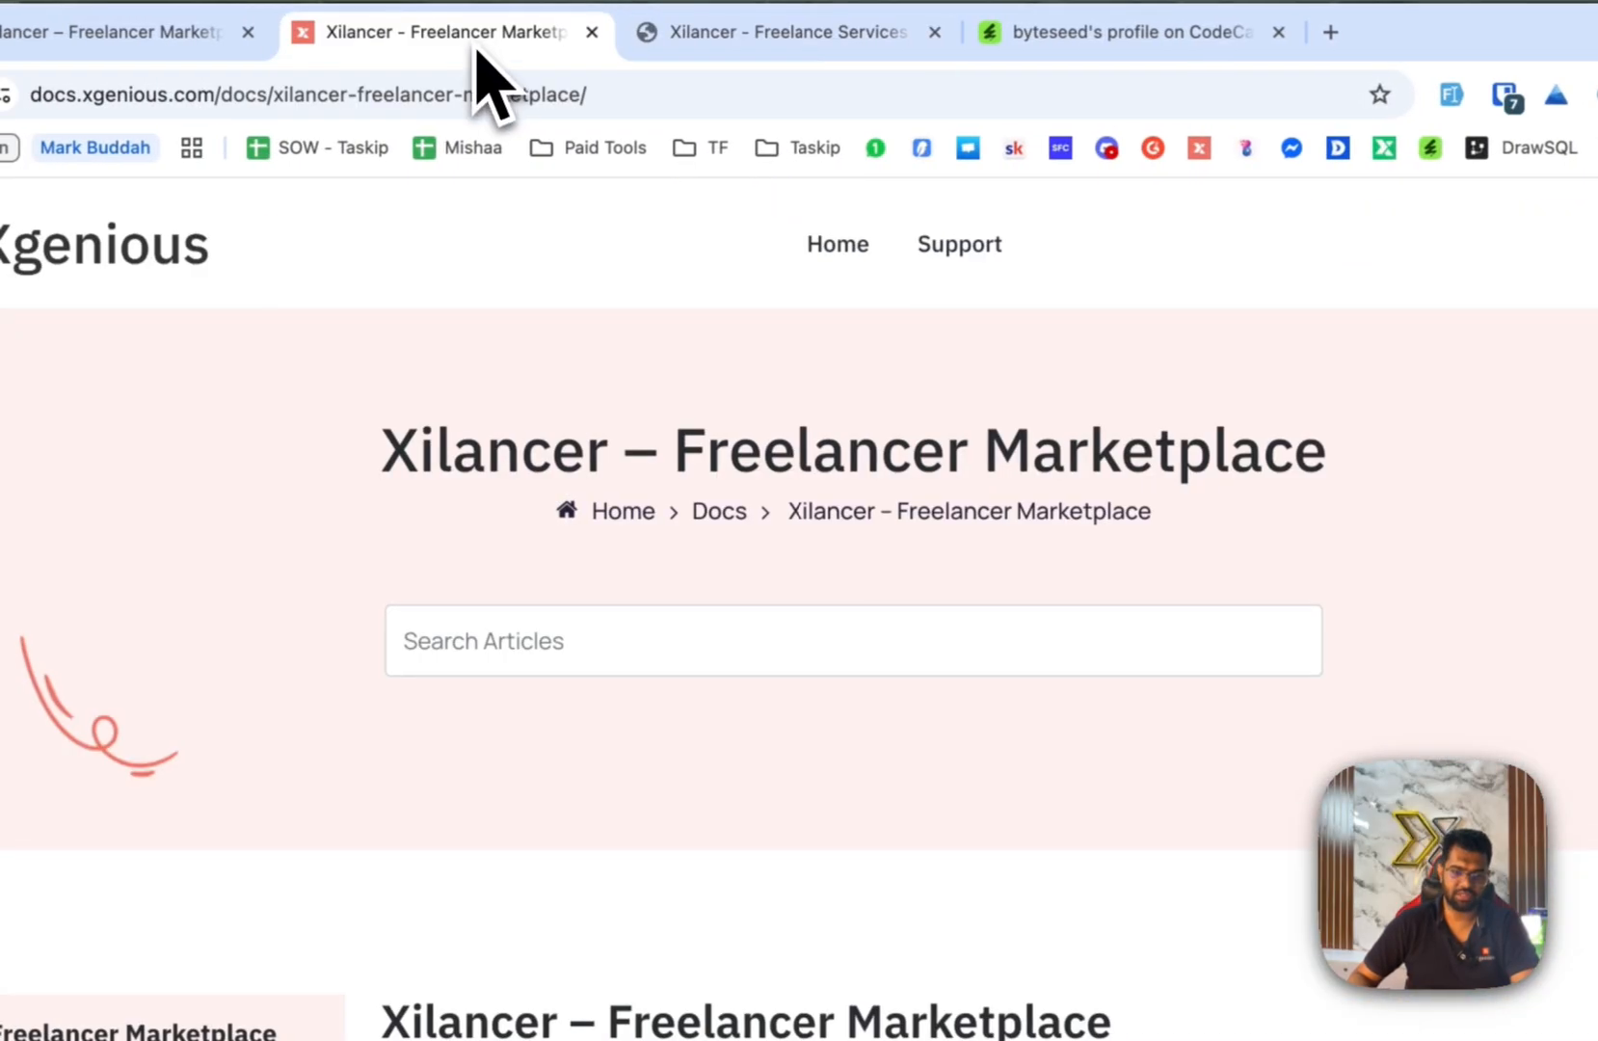
pyautogui.scroll(-10, 775, 699)
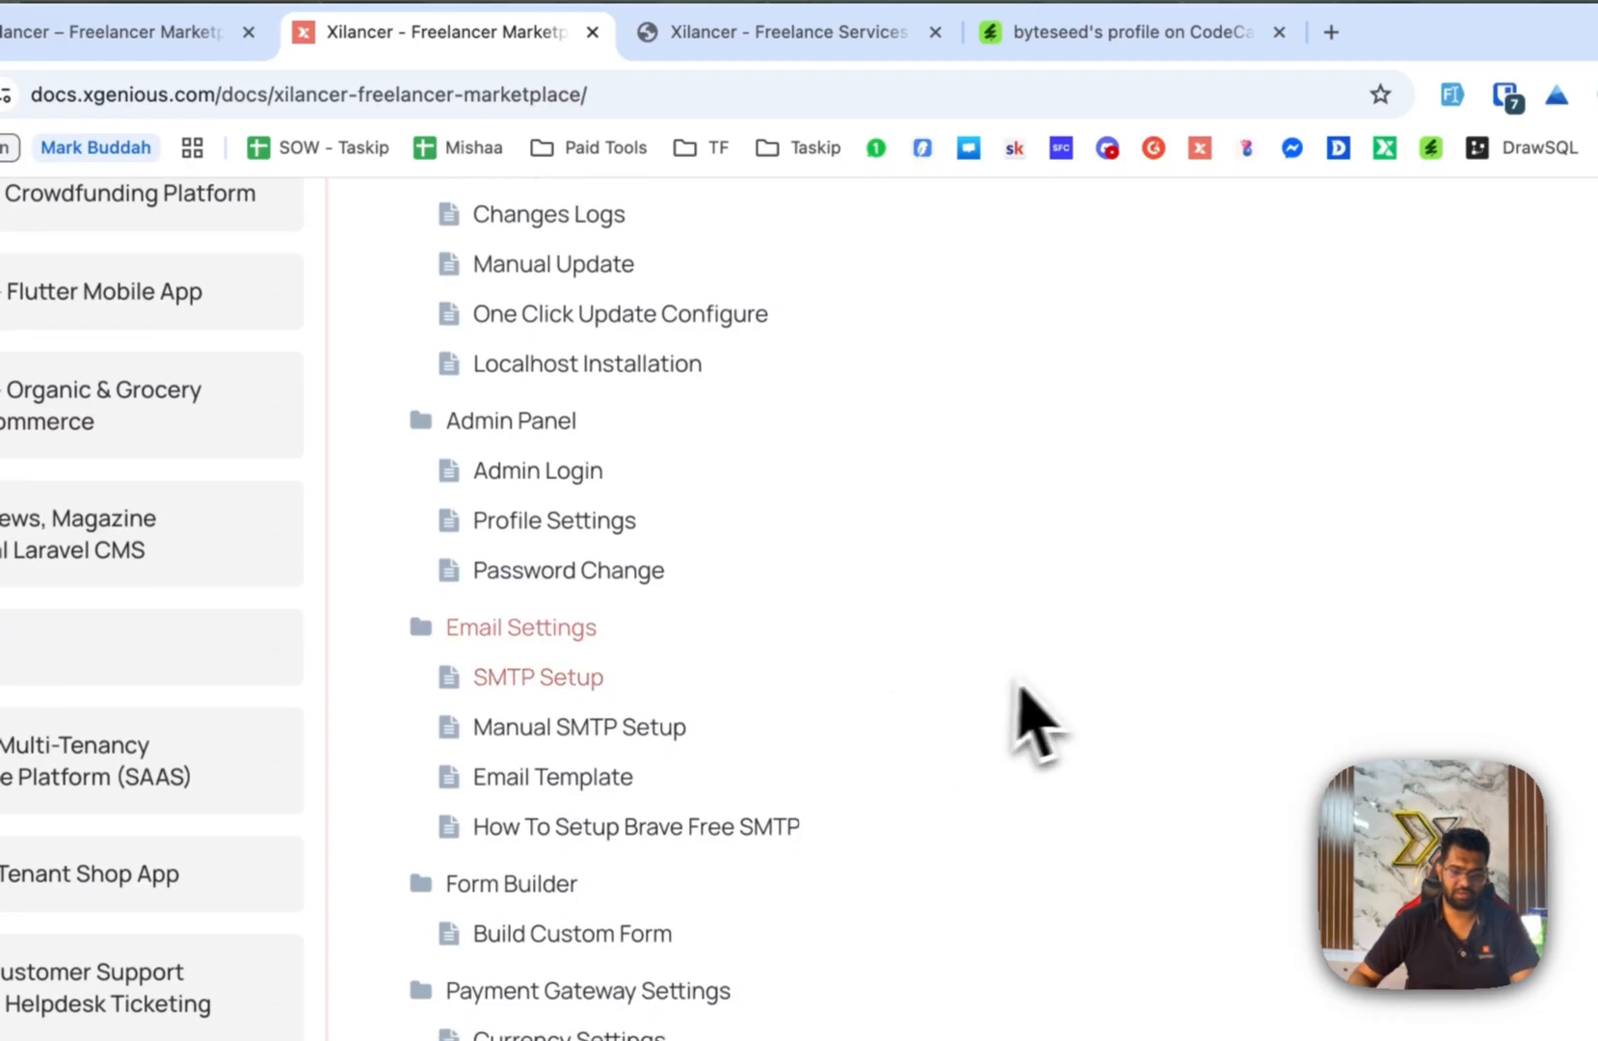
pyautogui.press('super+f')
pyautogui.write('google')
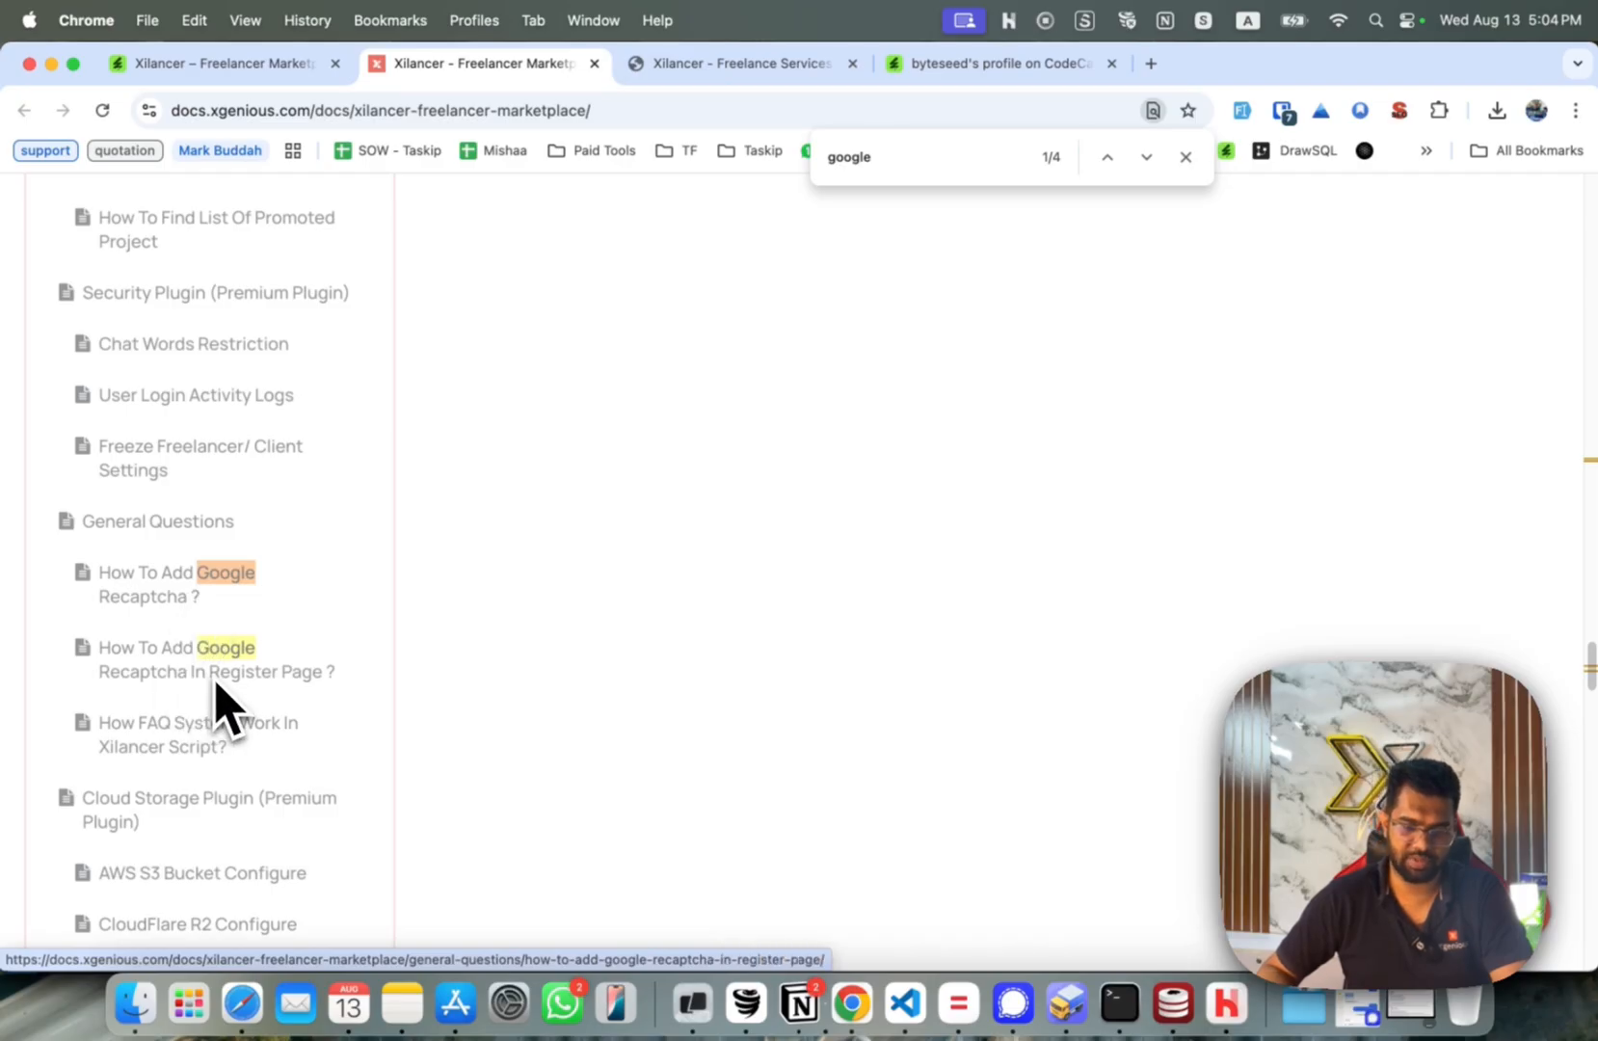
# Go to the site's /admin login page.
pyautogui.click(771, 62)
pyautogui.click(756, 106)
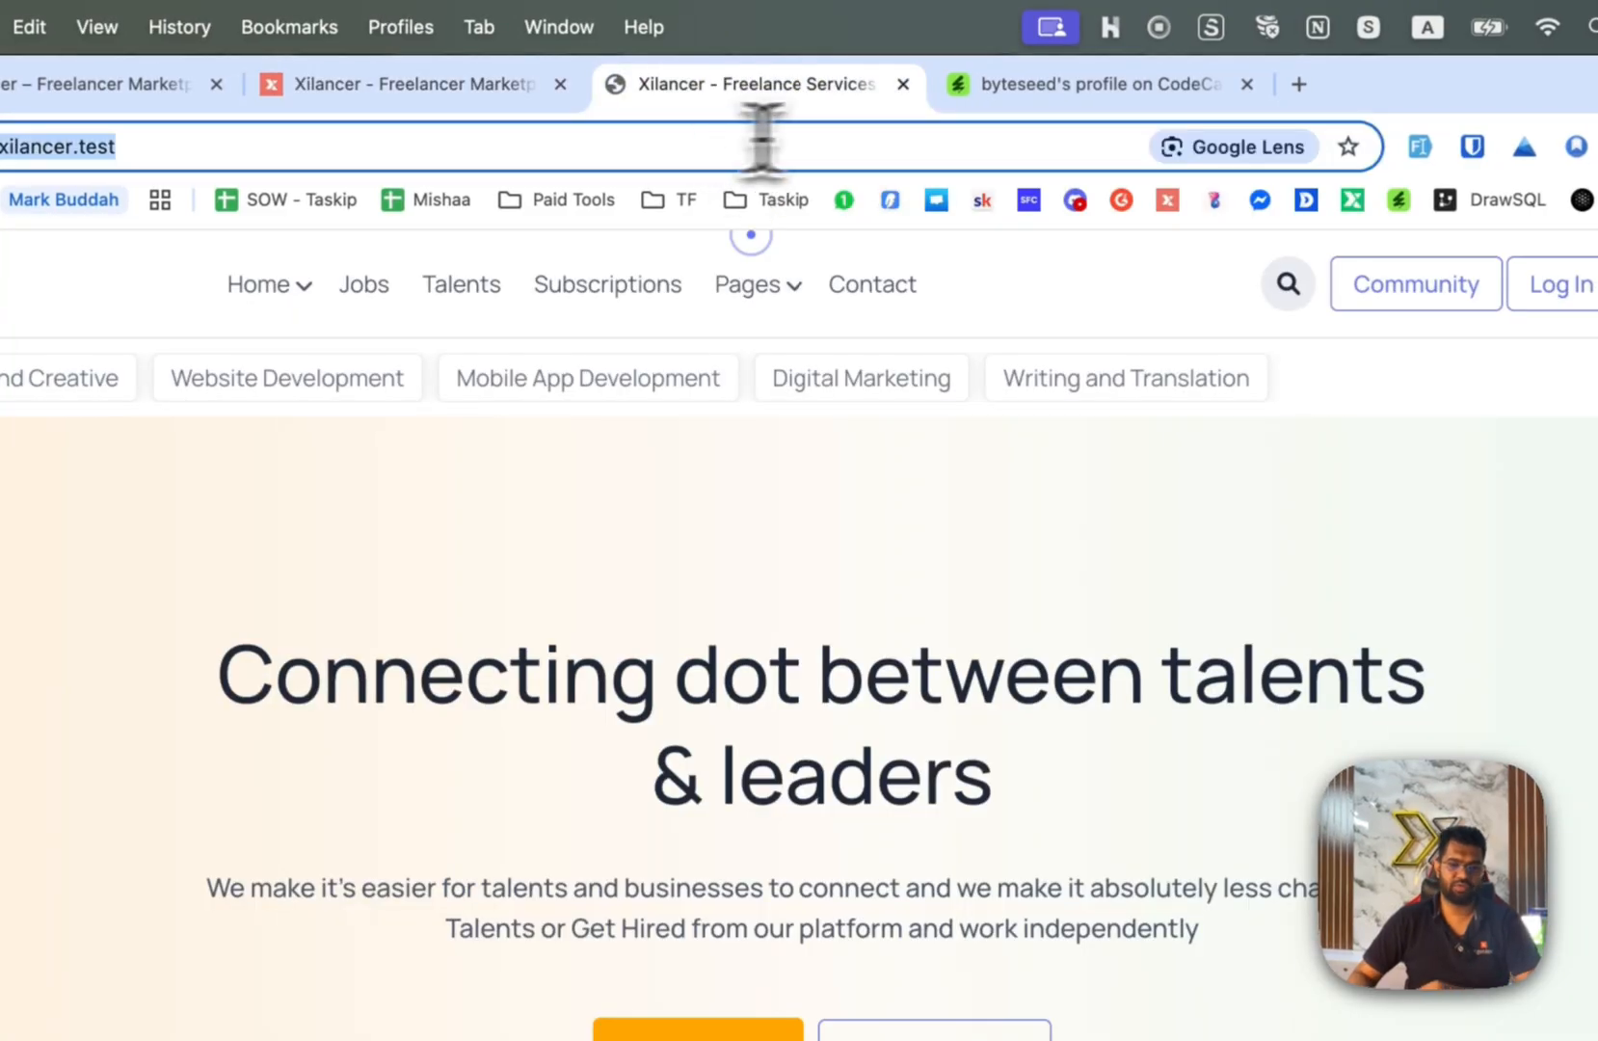
pyautogui.click(821, 138)
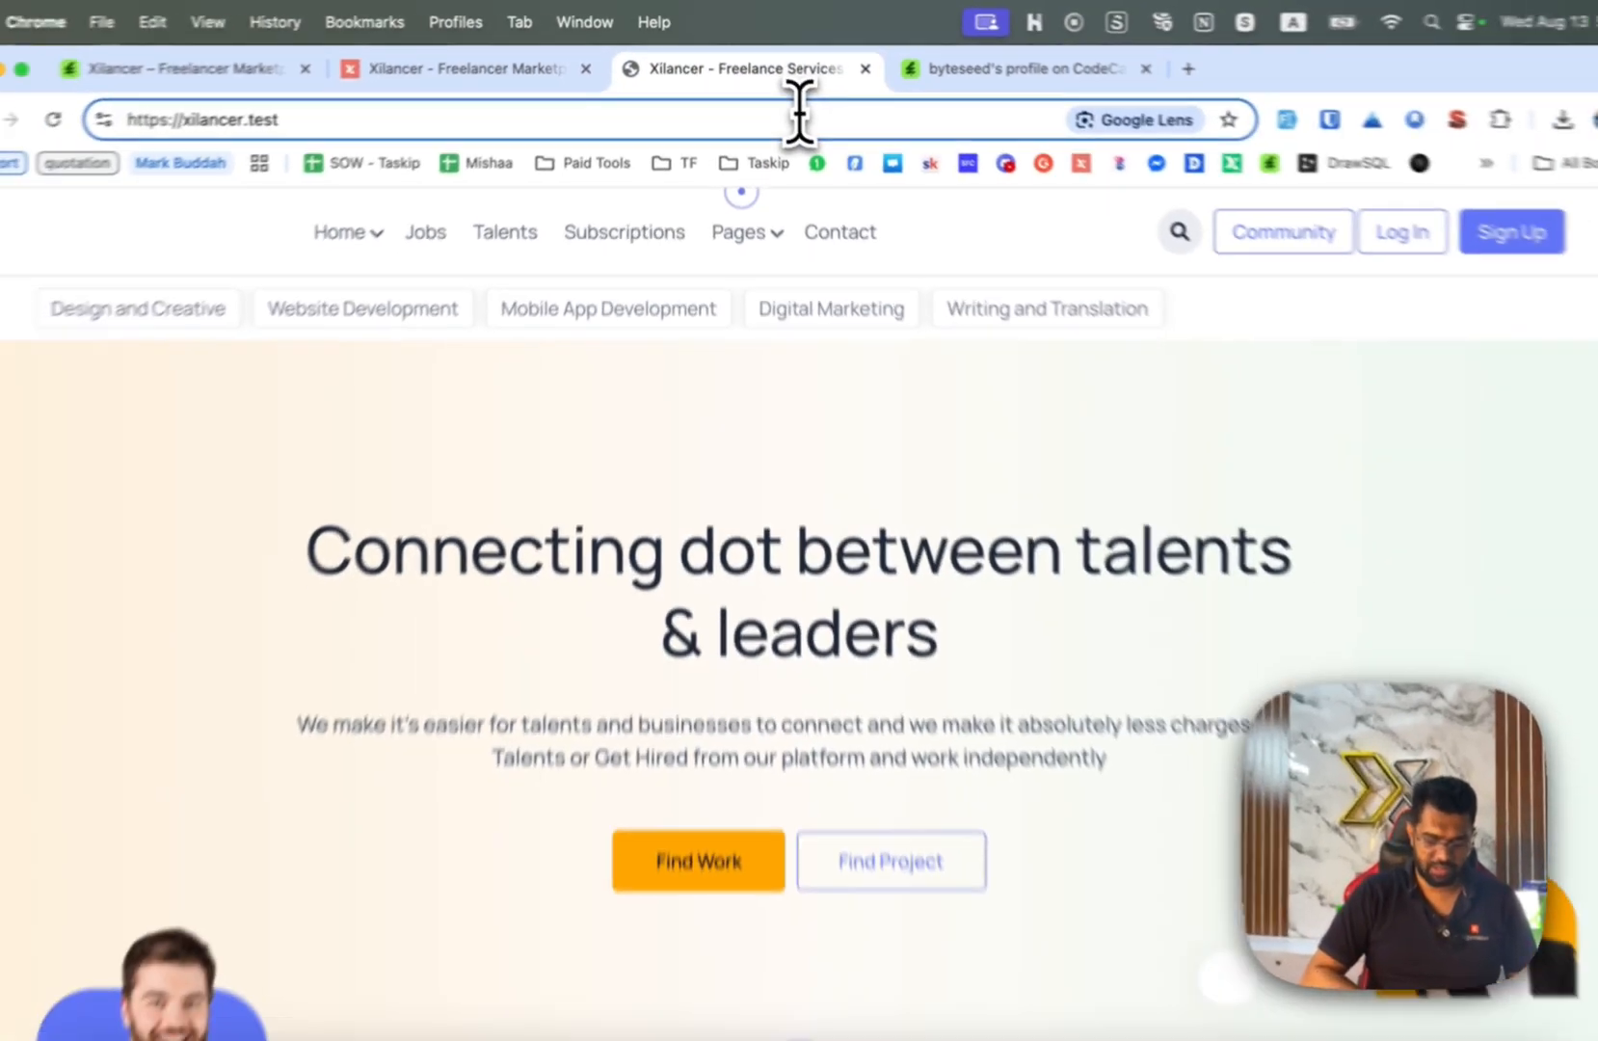
pyautogui.write('/admin')
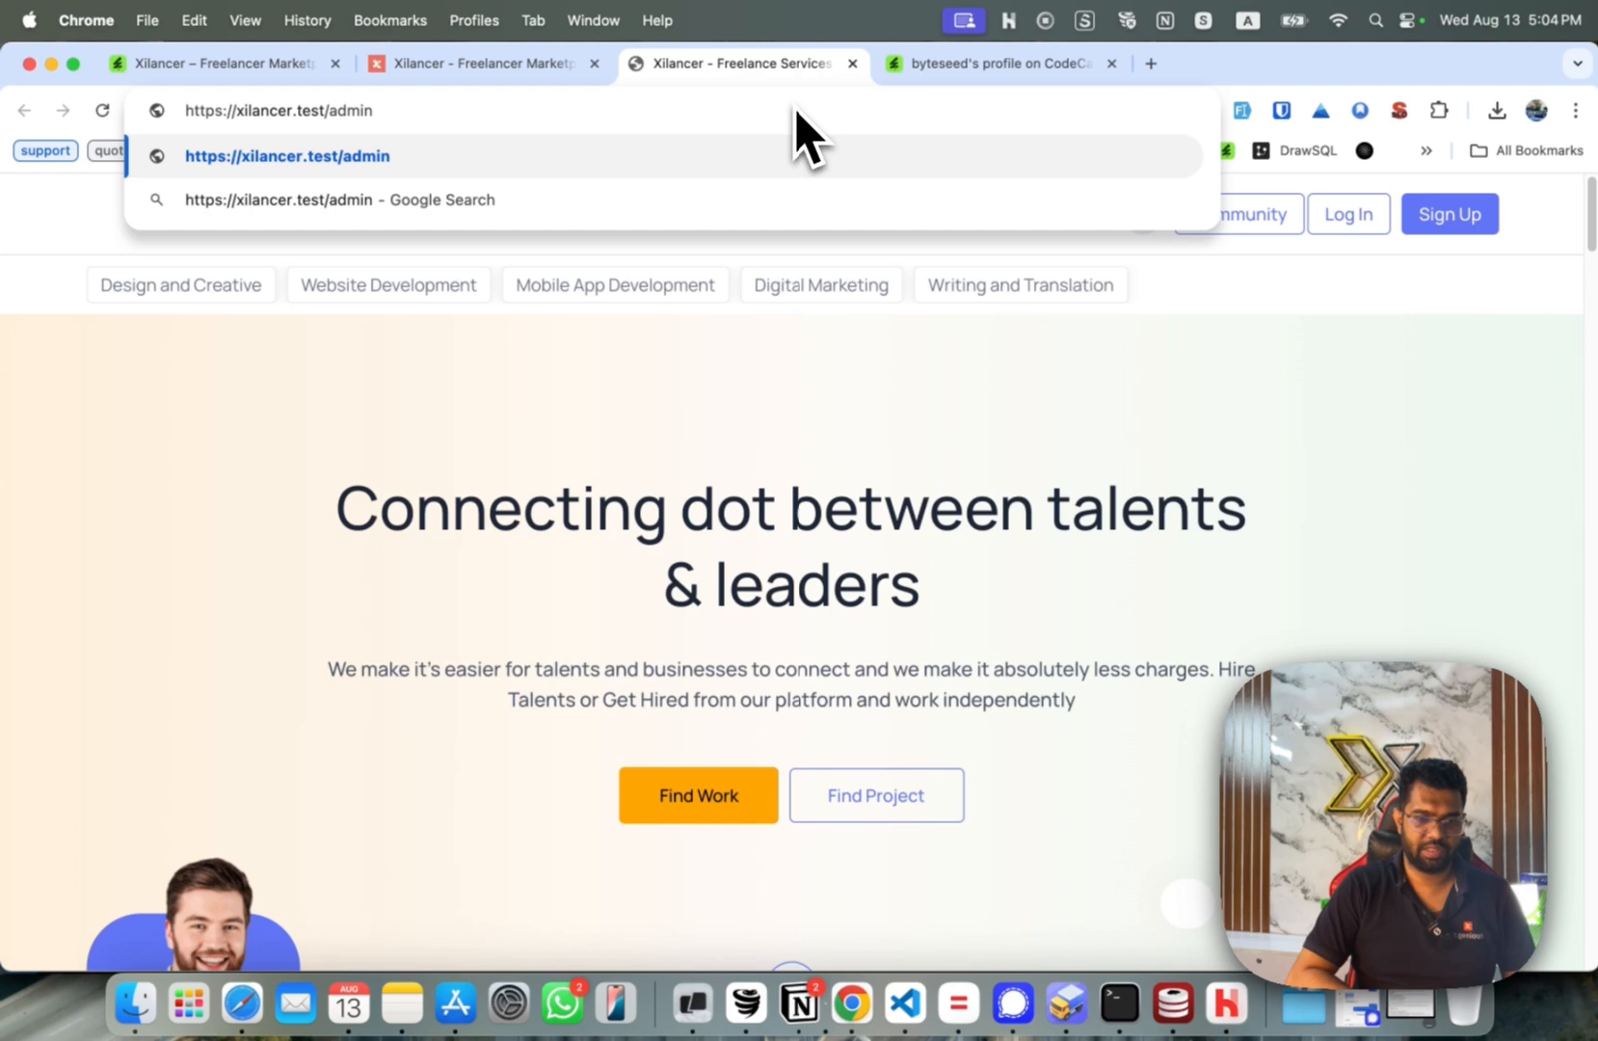
pyautogui.press('Return')
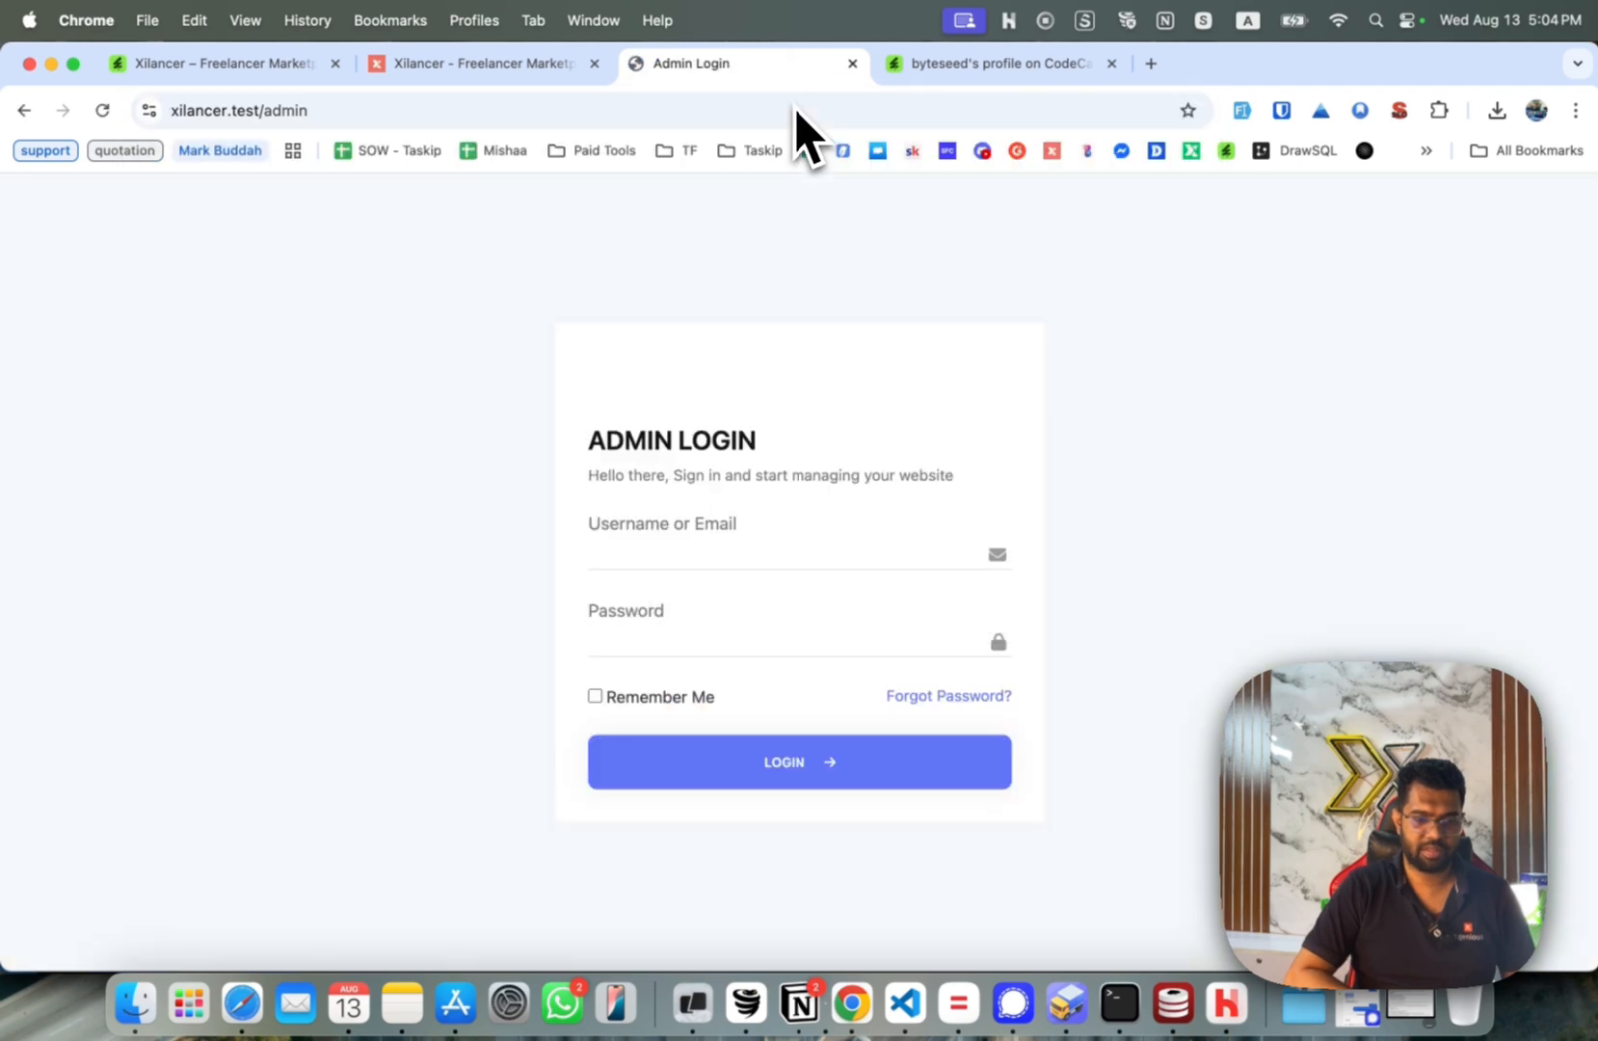
# Log in with the super admin username and password.
pyautogui.click(736, 557)
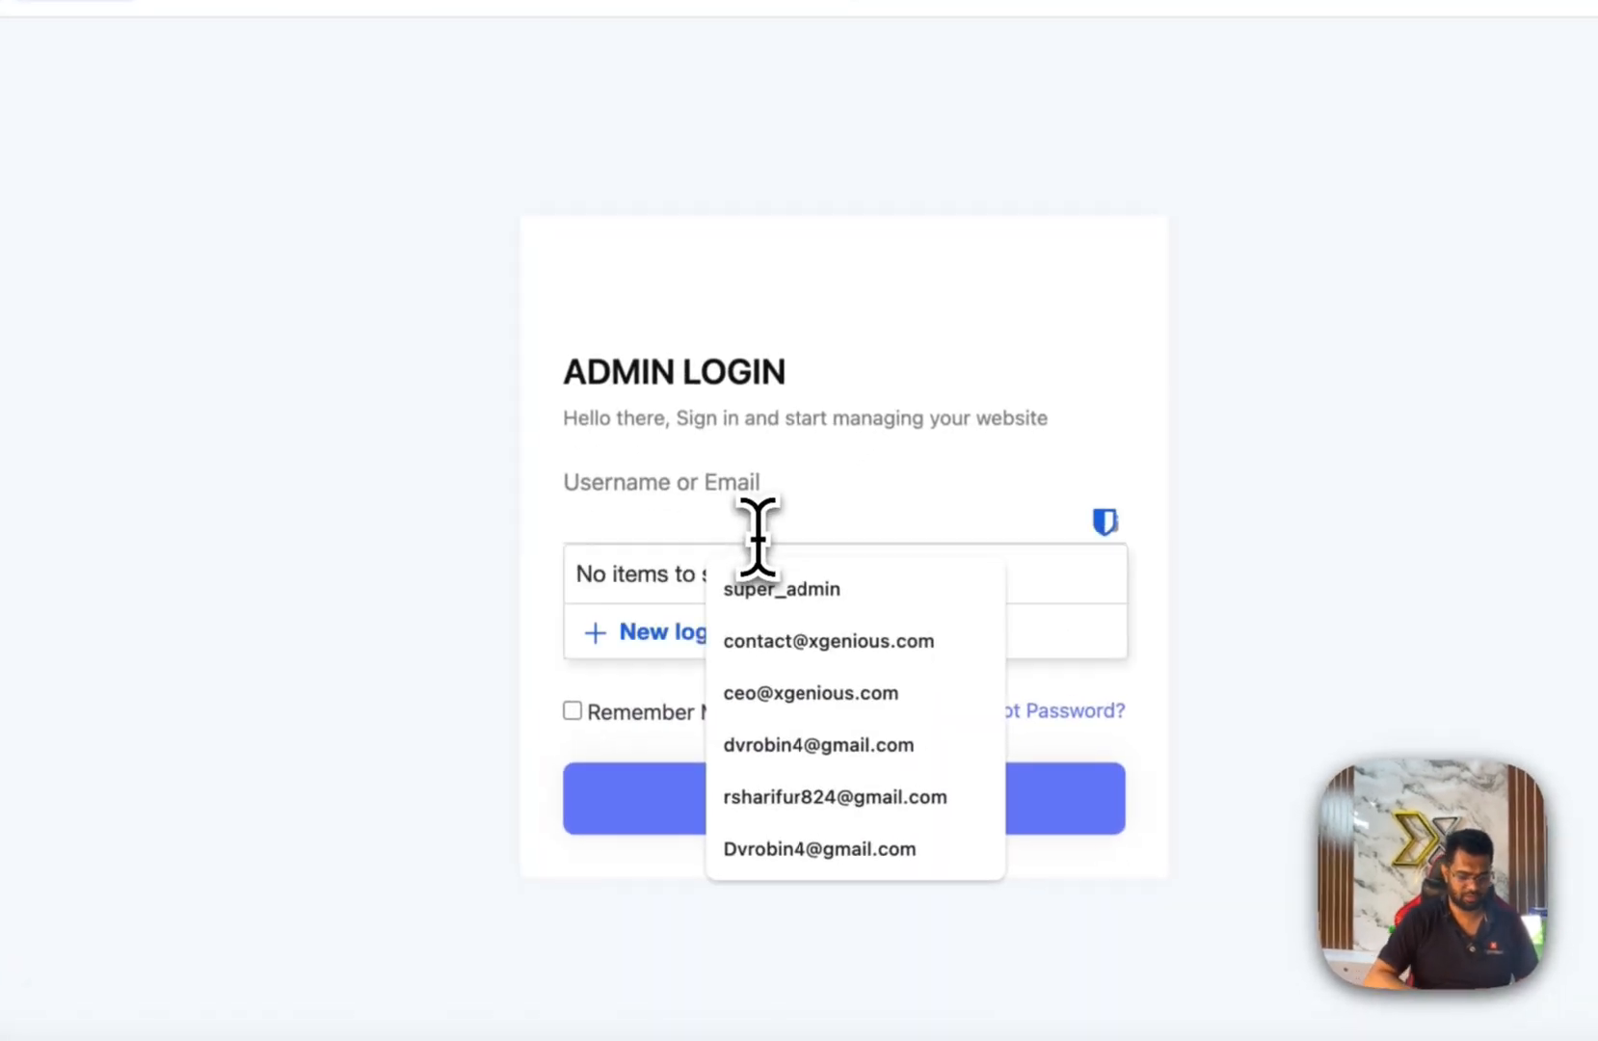
pyautogui.write('super_admin')
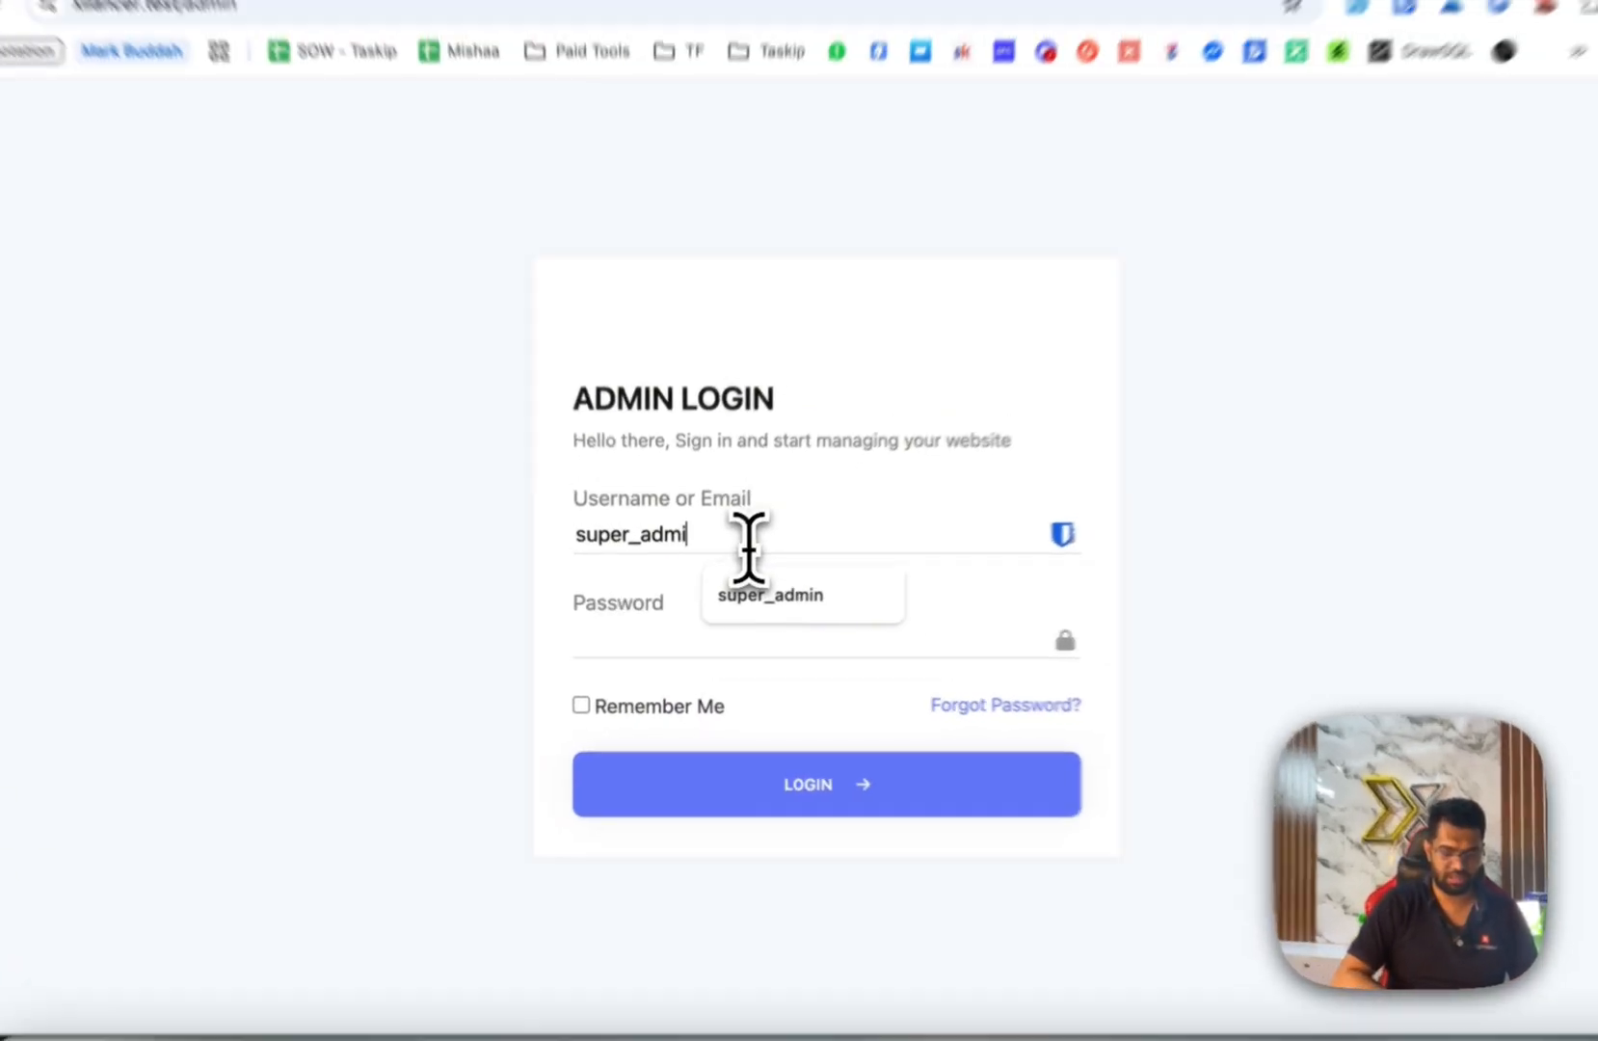
pyautogui.press('Tab')
pyautogui.write('123')
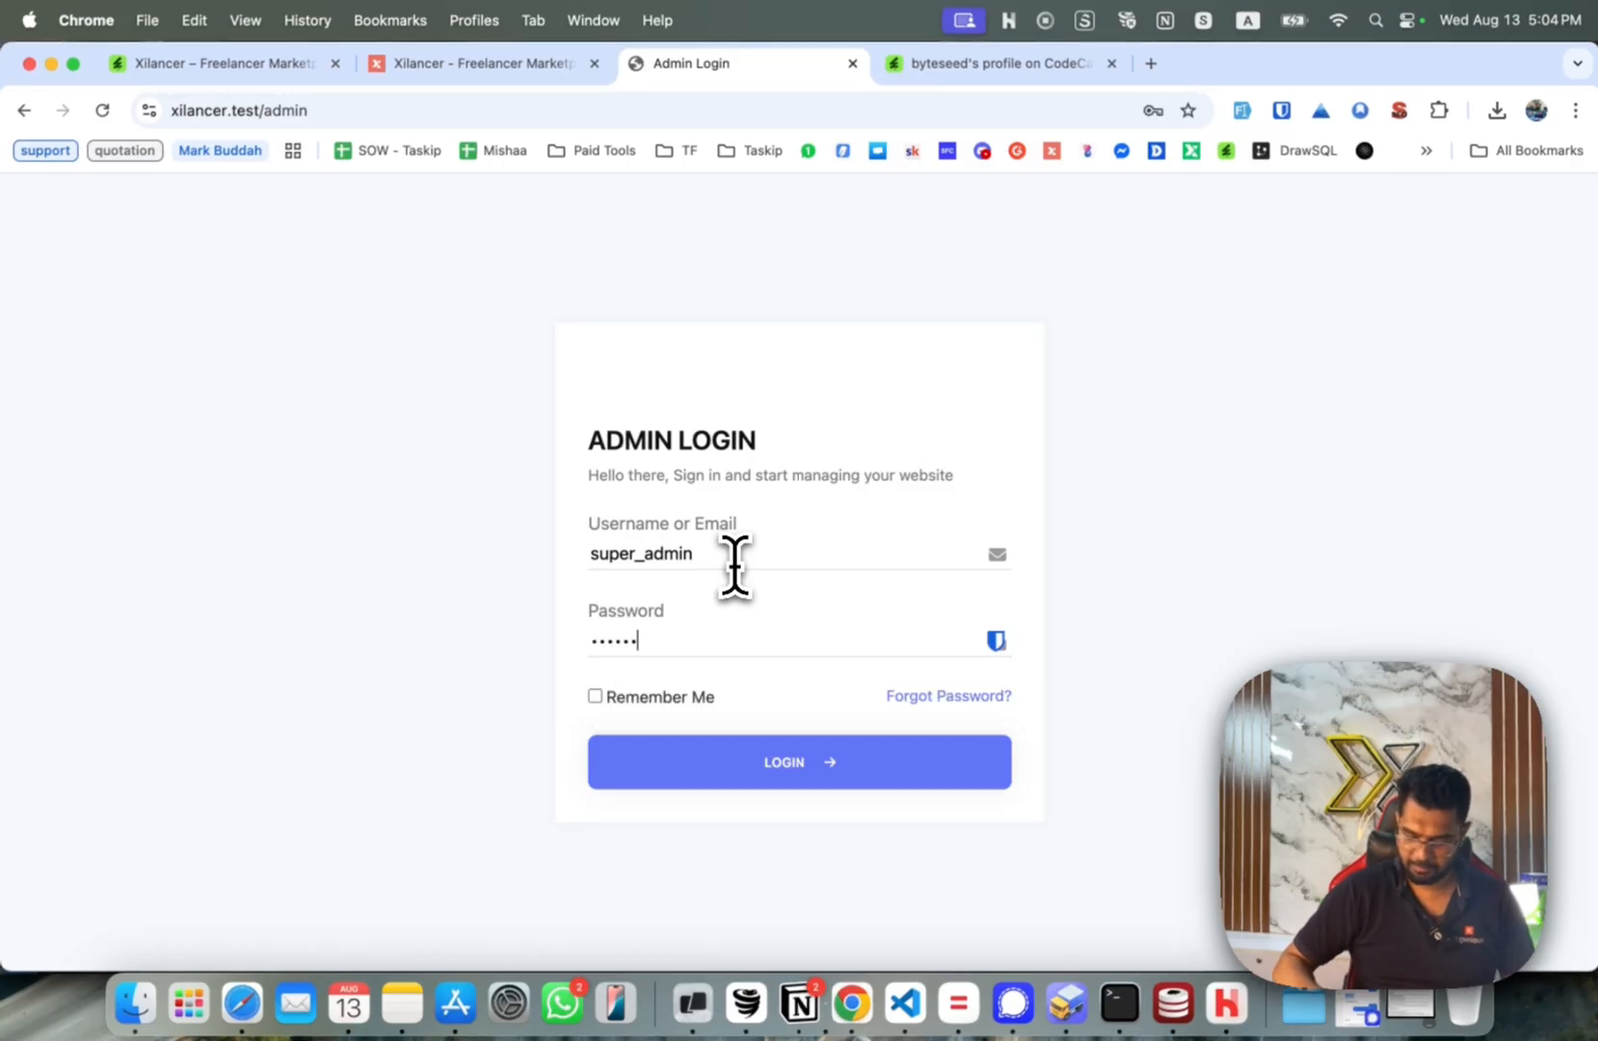
pyautogui.press('Return')
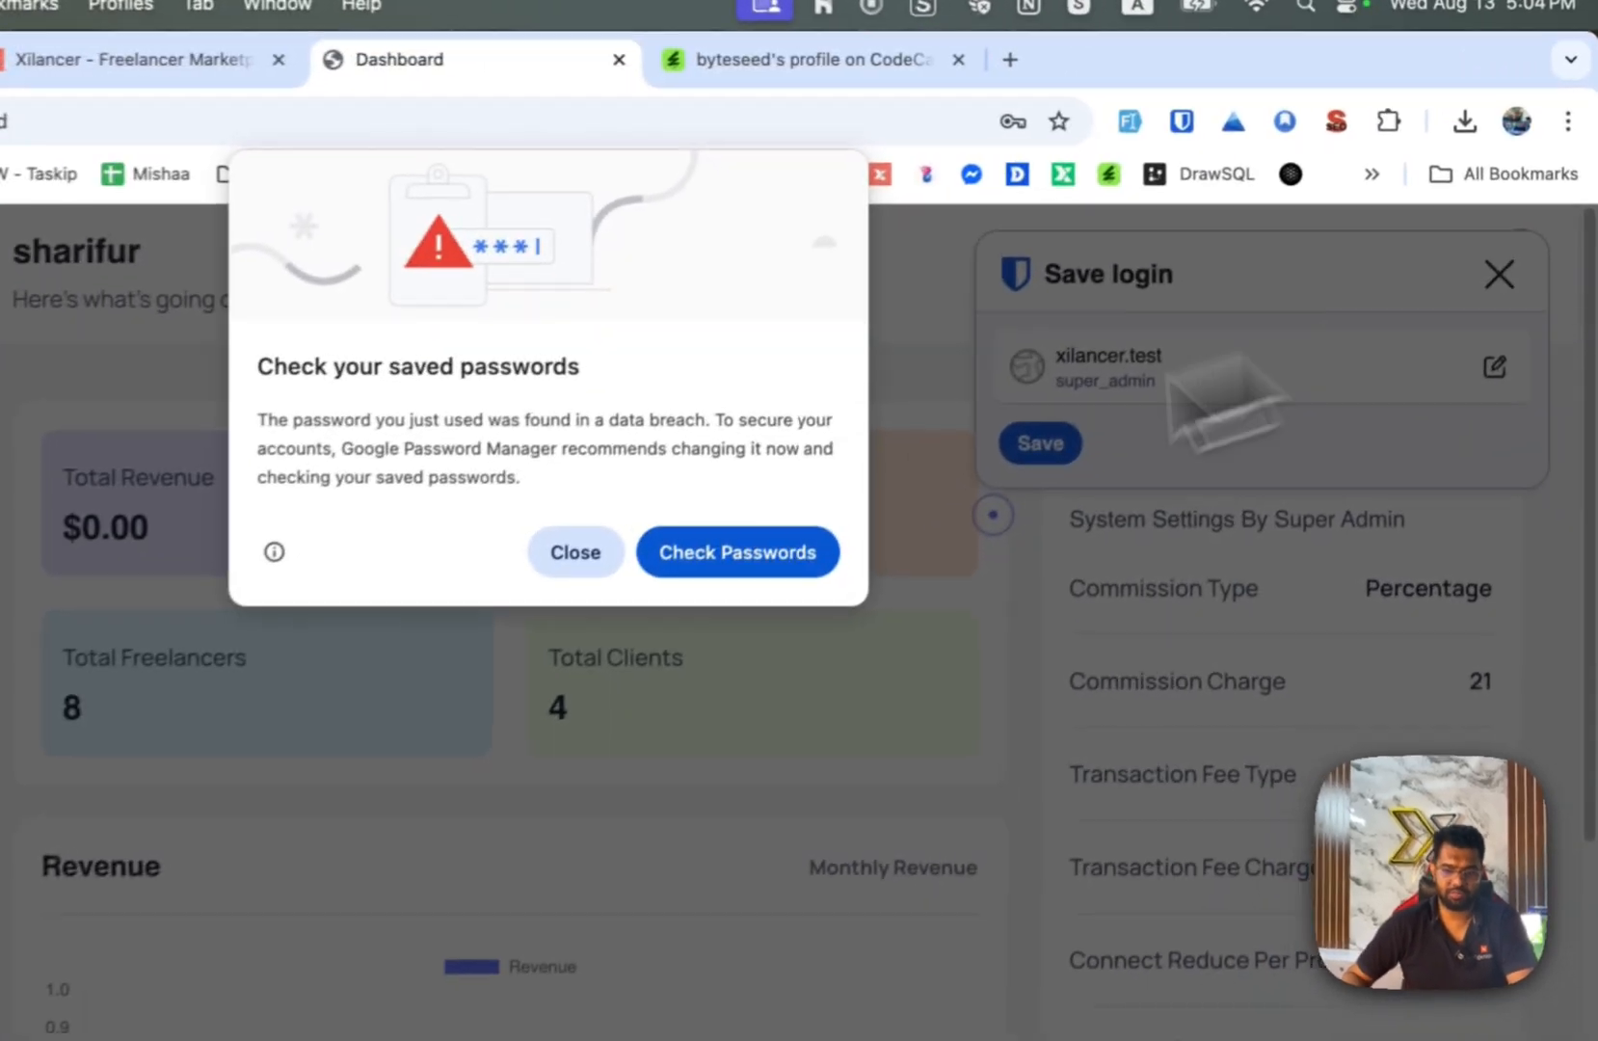
# Close the breach warning and save-login prompt, then open General Settings > SMTP Settings.
pyautogui.click(576, 552)
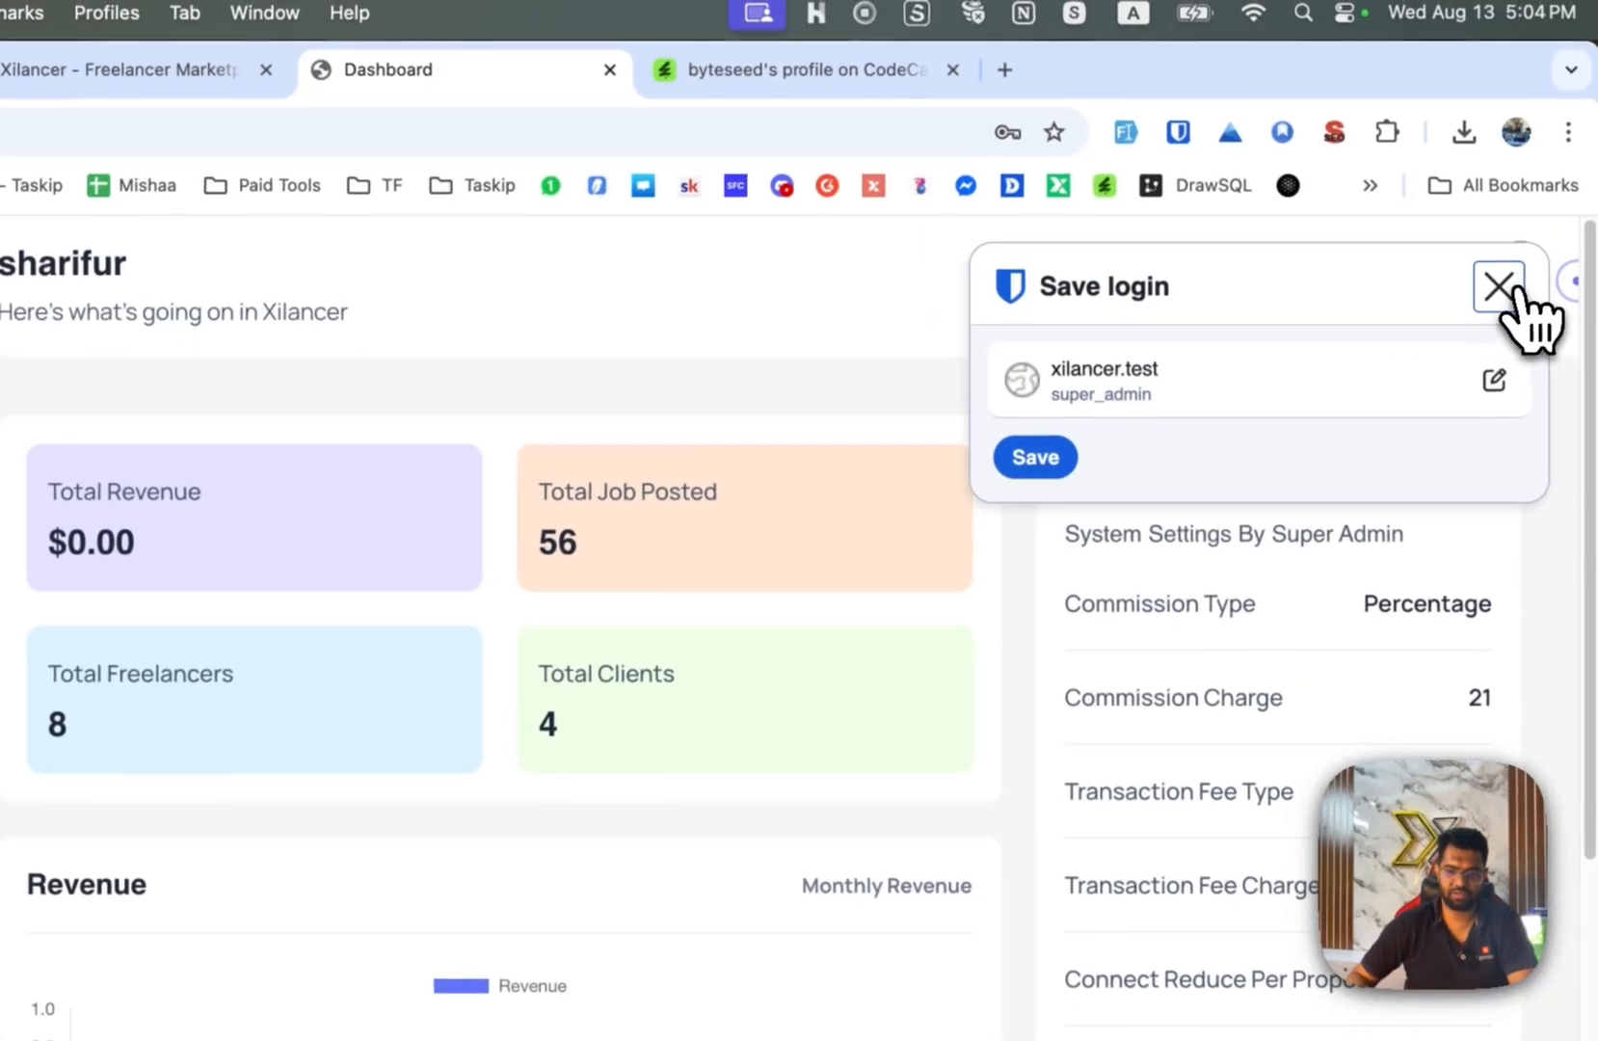
pyautogui.click(1498, 273)
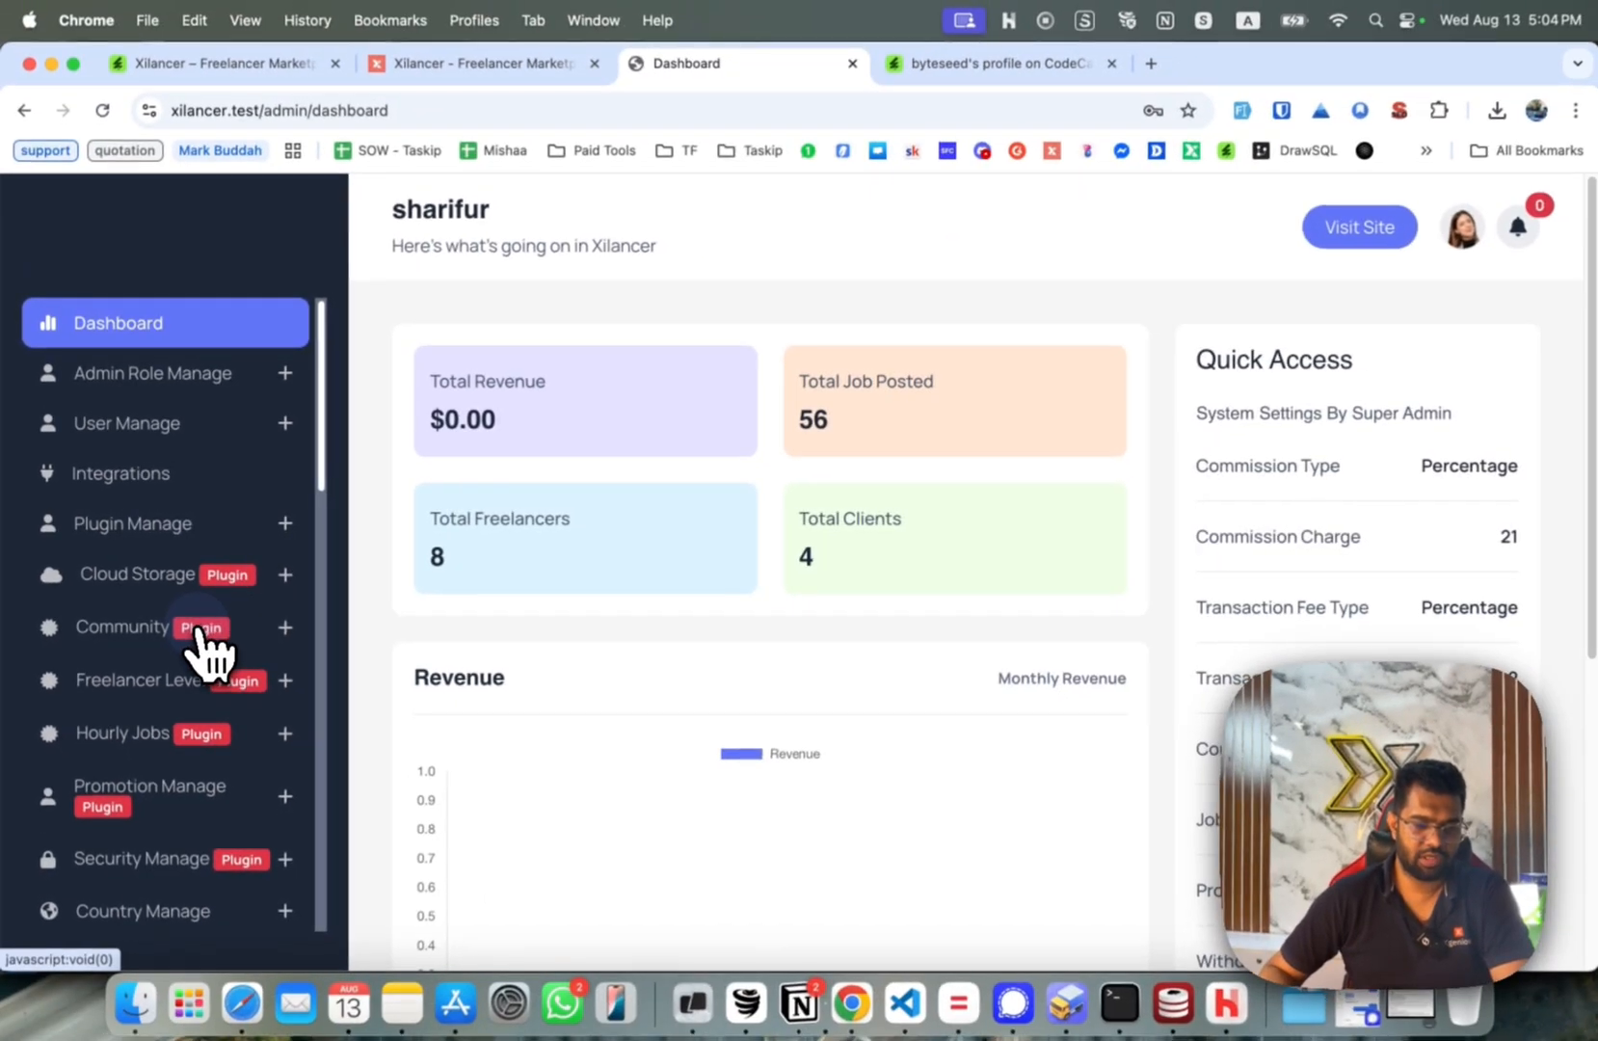
pyautogui.scroll(-10, 198, 634)
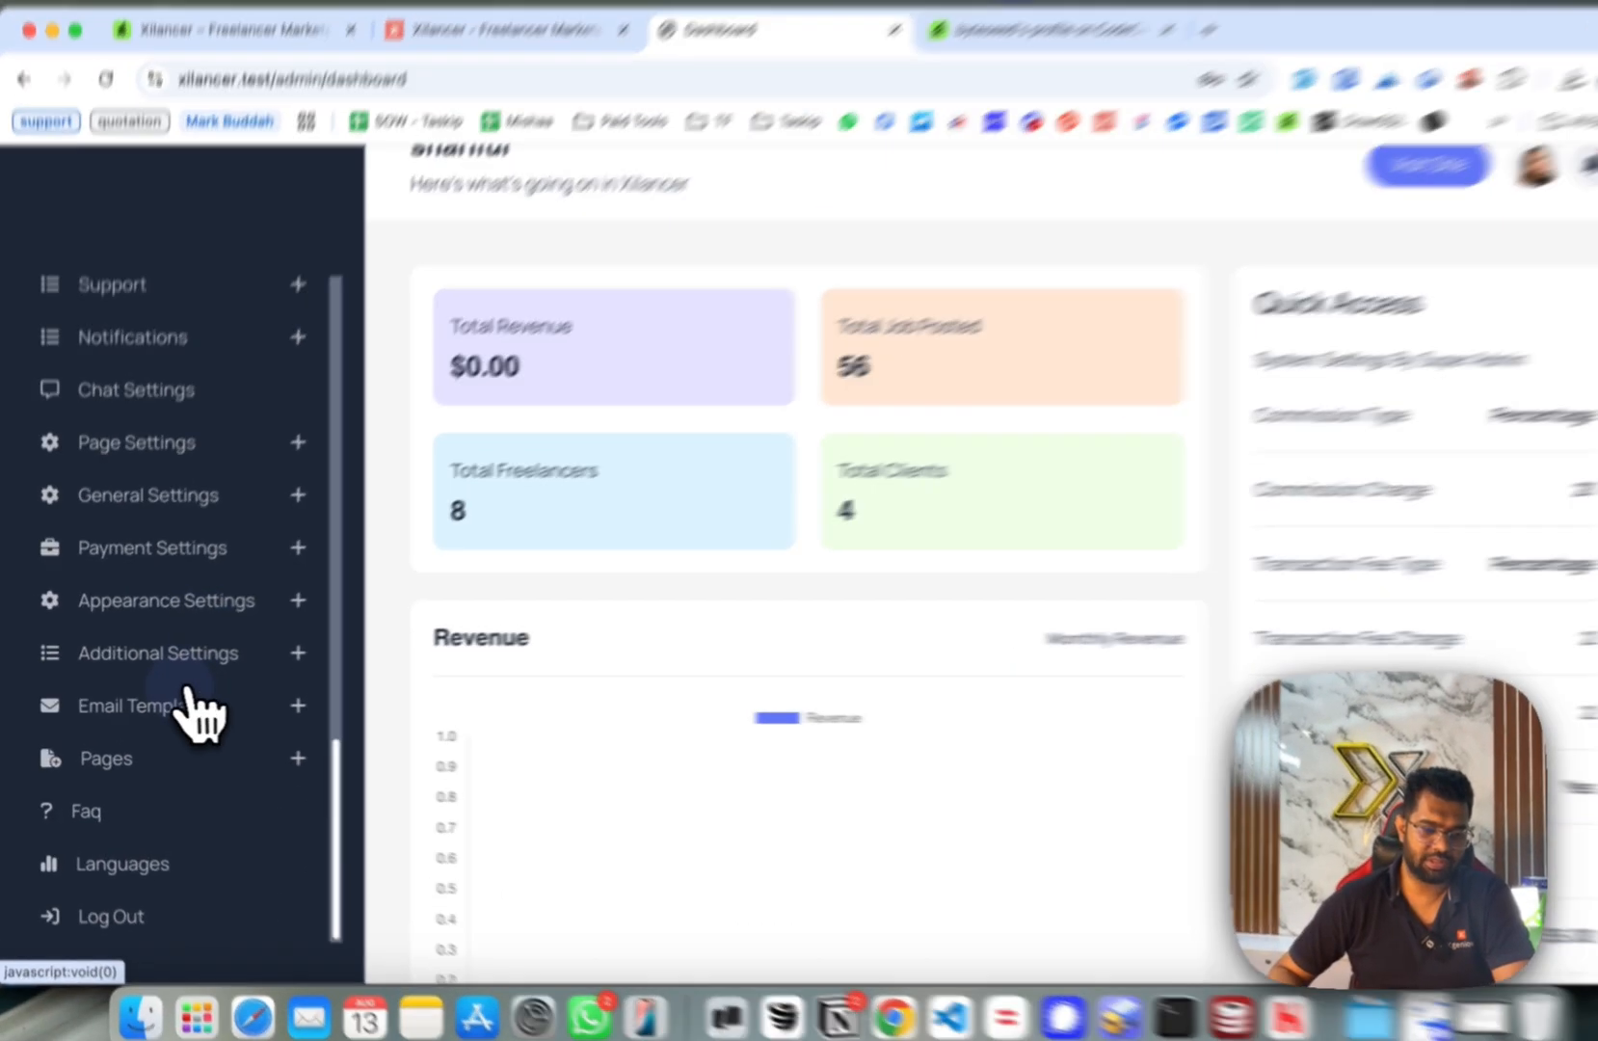
pyautogui.click(190, 698)
pyautogui.scroll(-1, 231, 693)
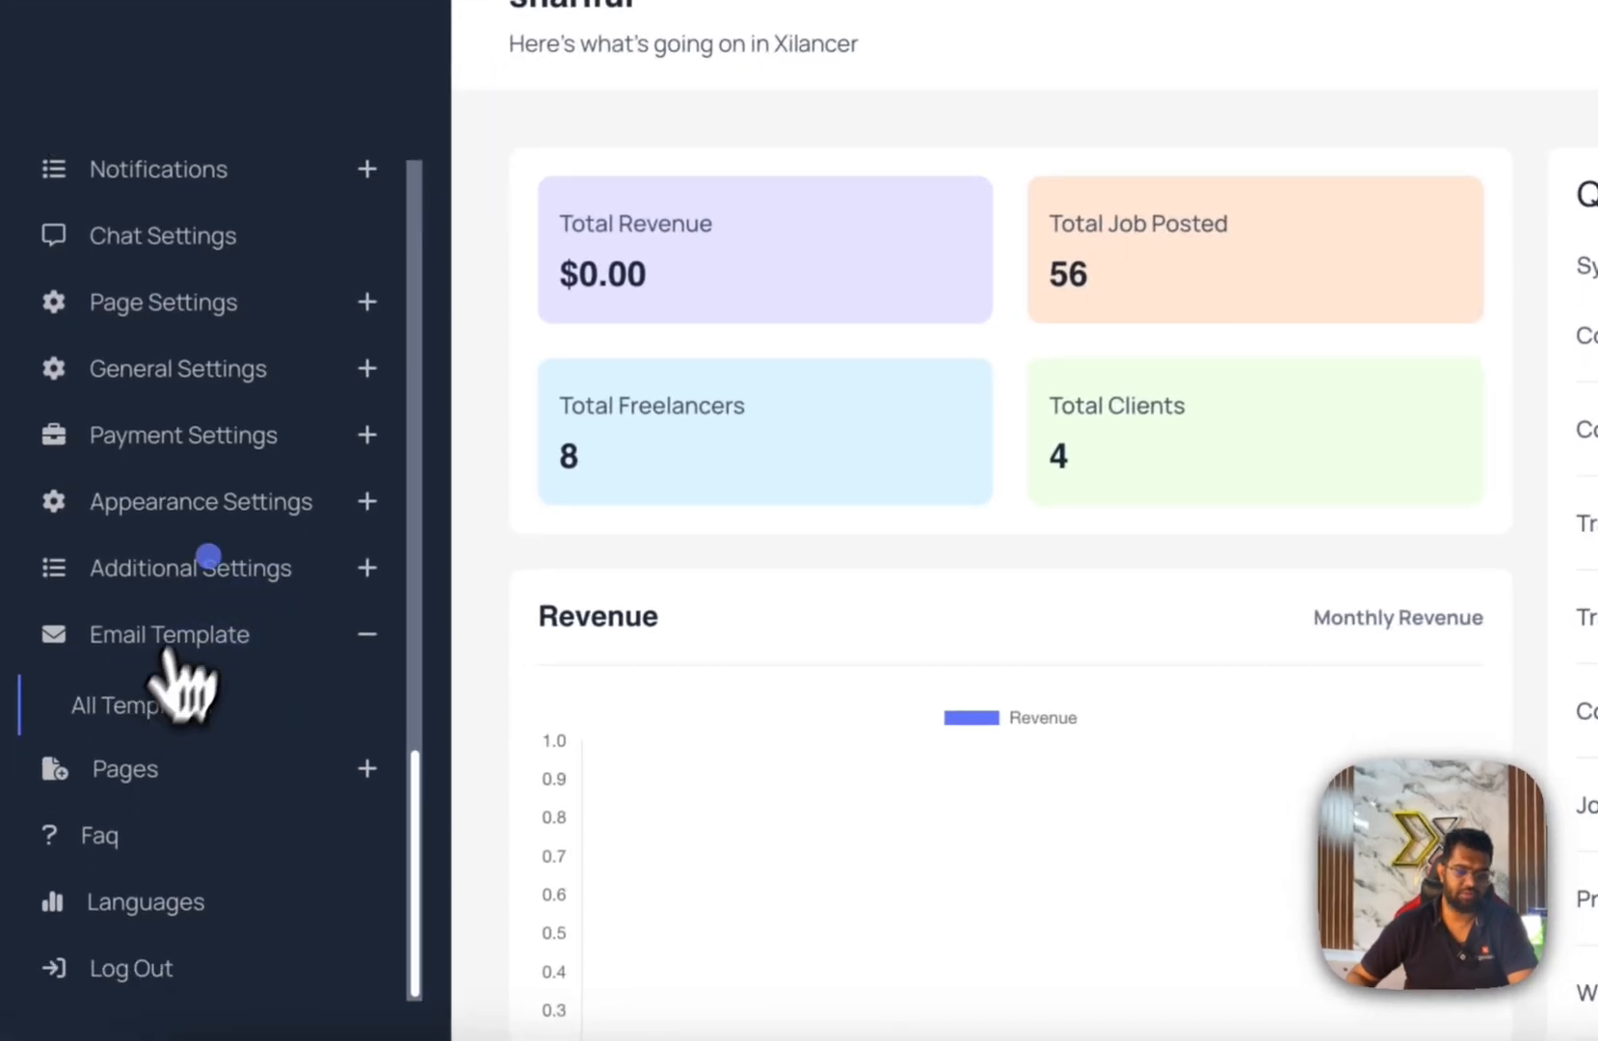
pyautogui.click(176, 374)
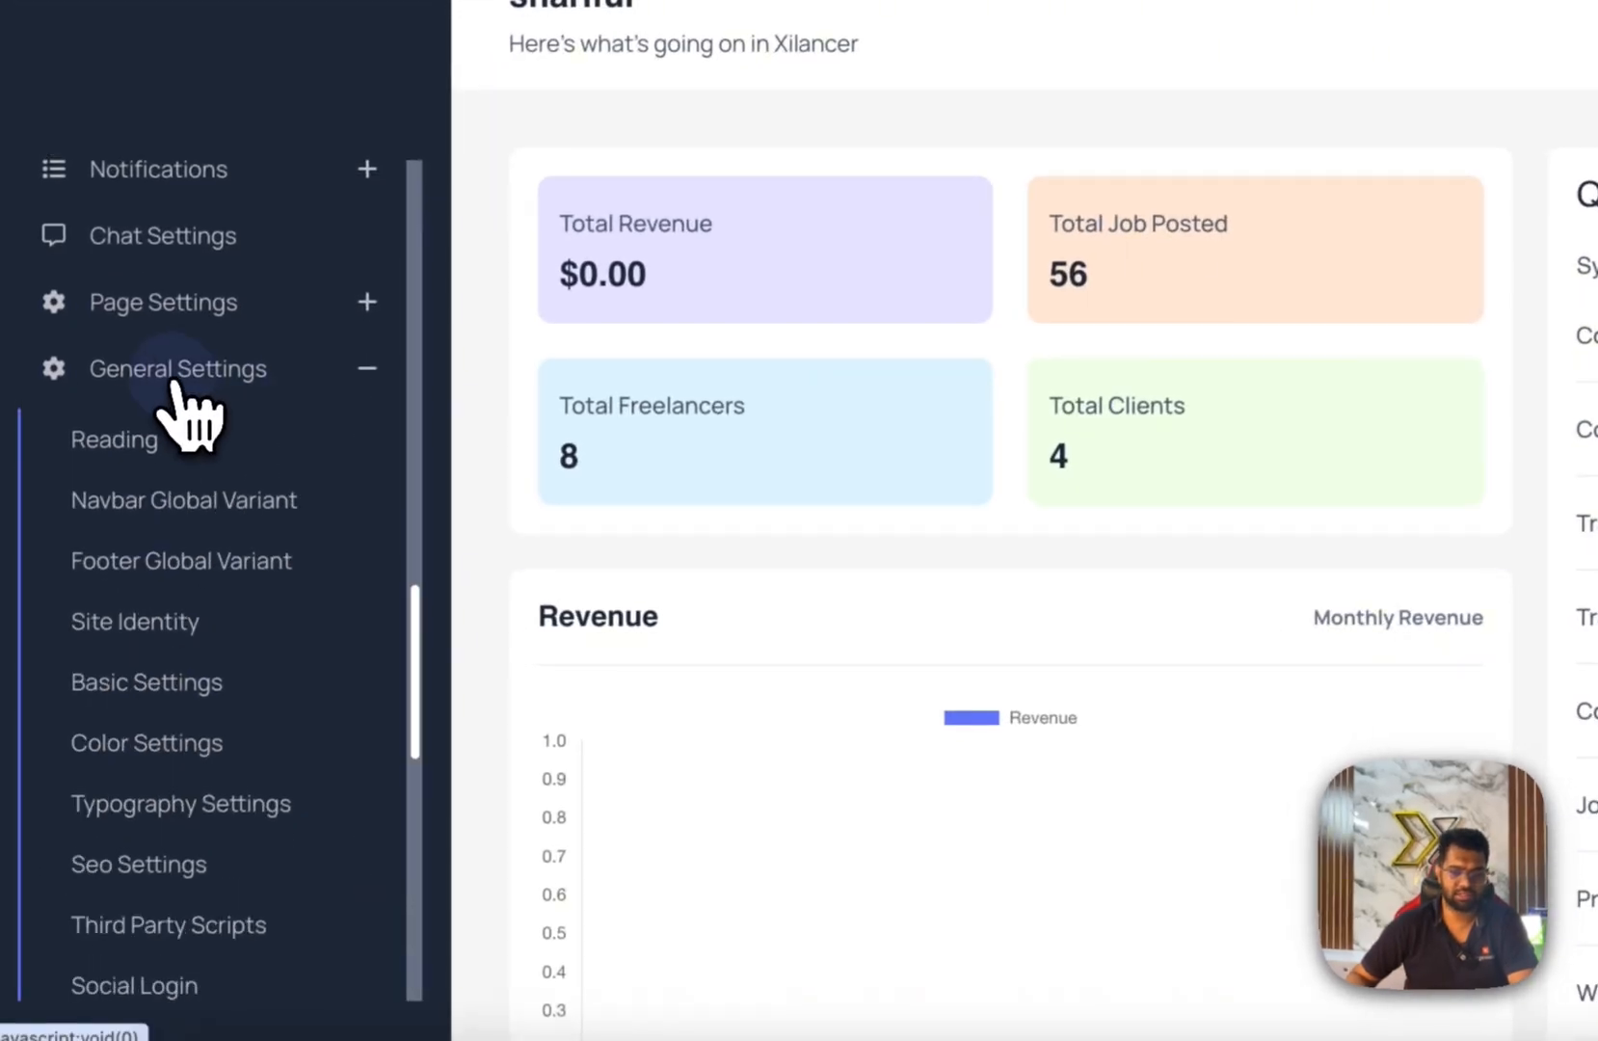
pyautogui.scroll(-2, 181, 771)
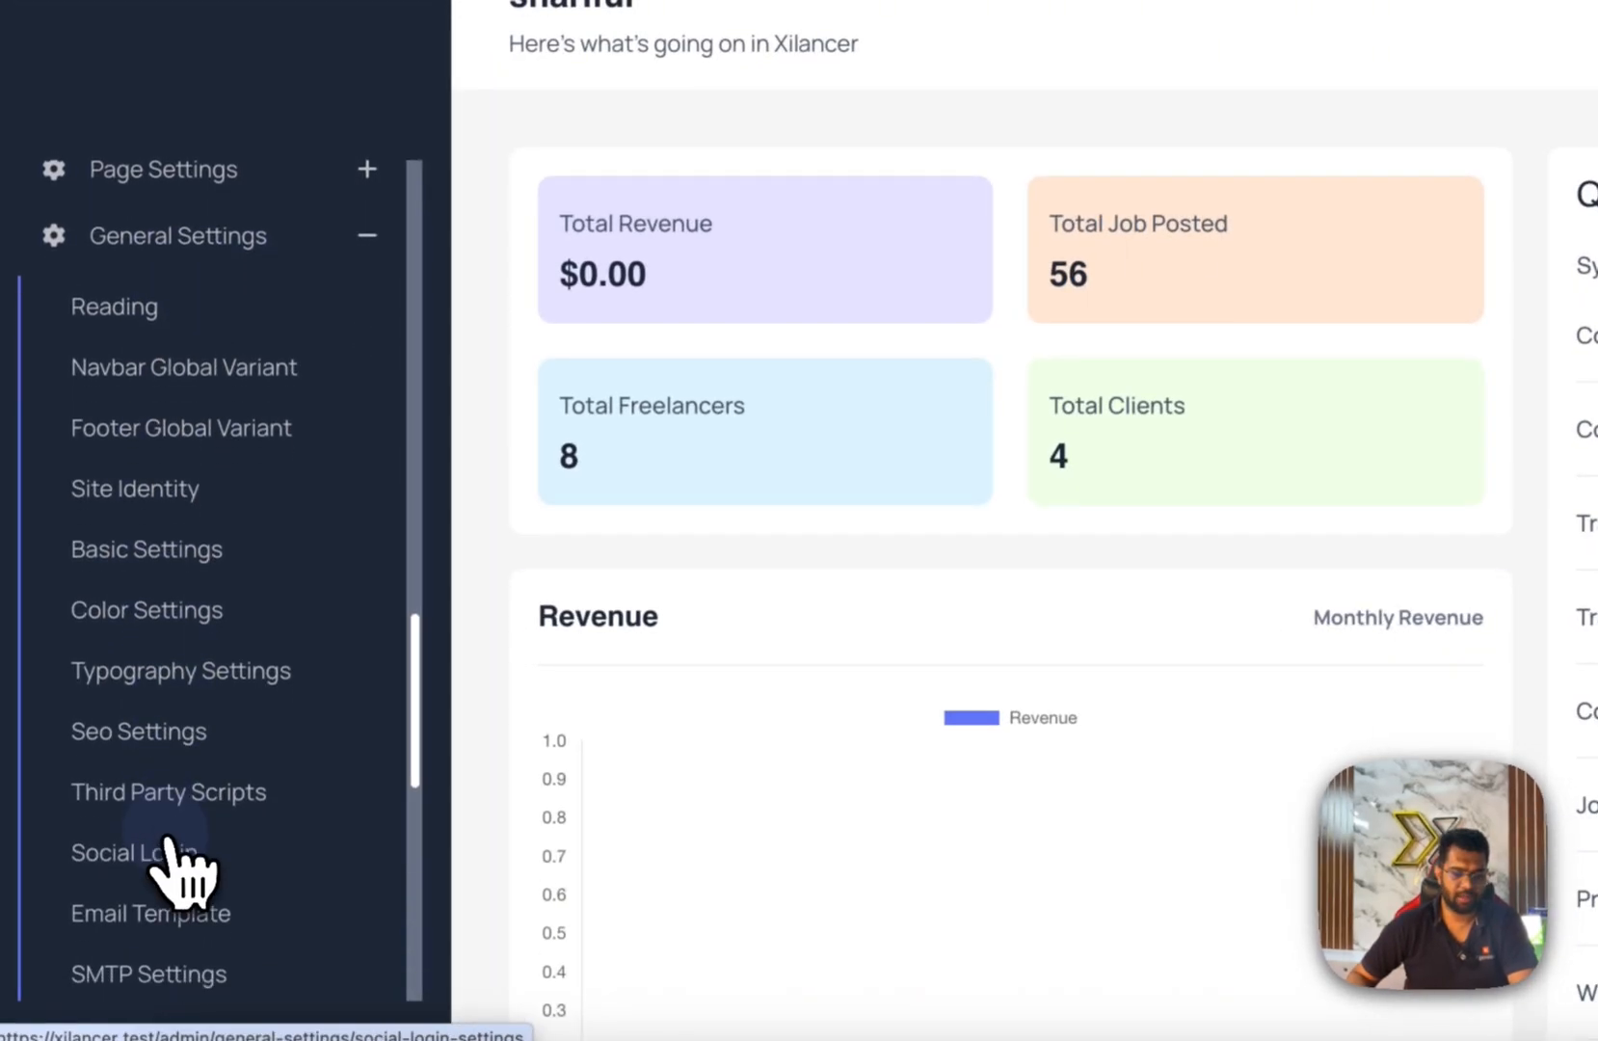
pyautogui.scroll(-2, 174, 858)
pyautogui.click(179, 814)
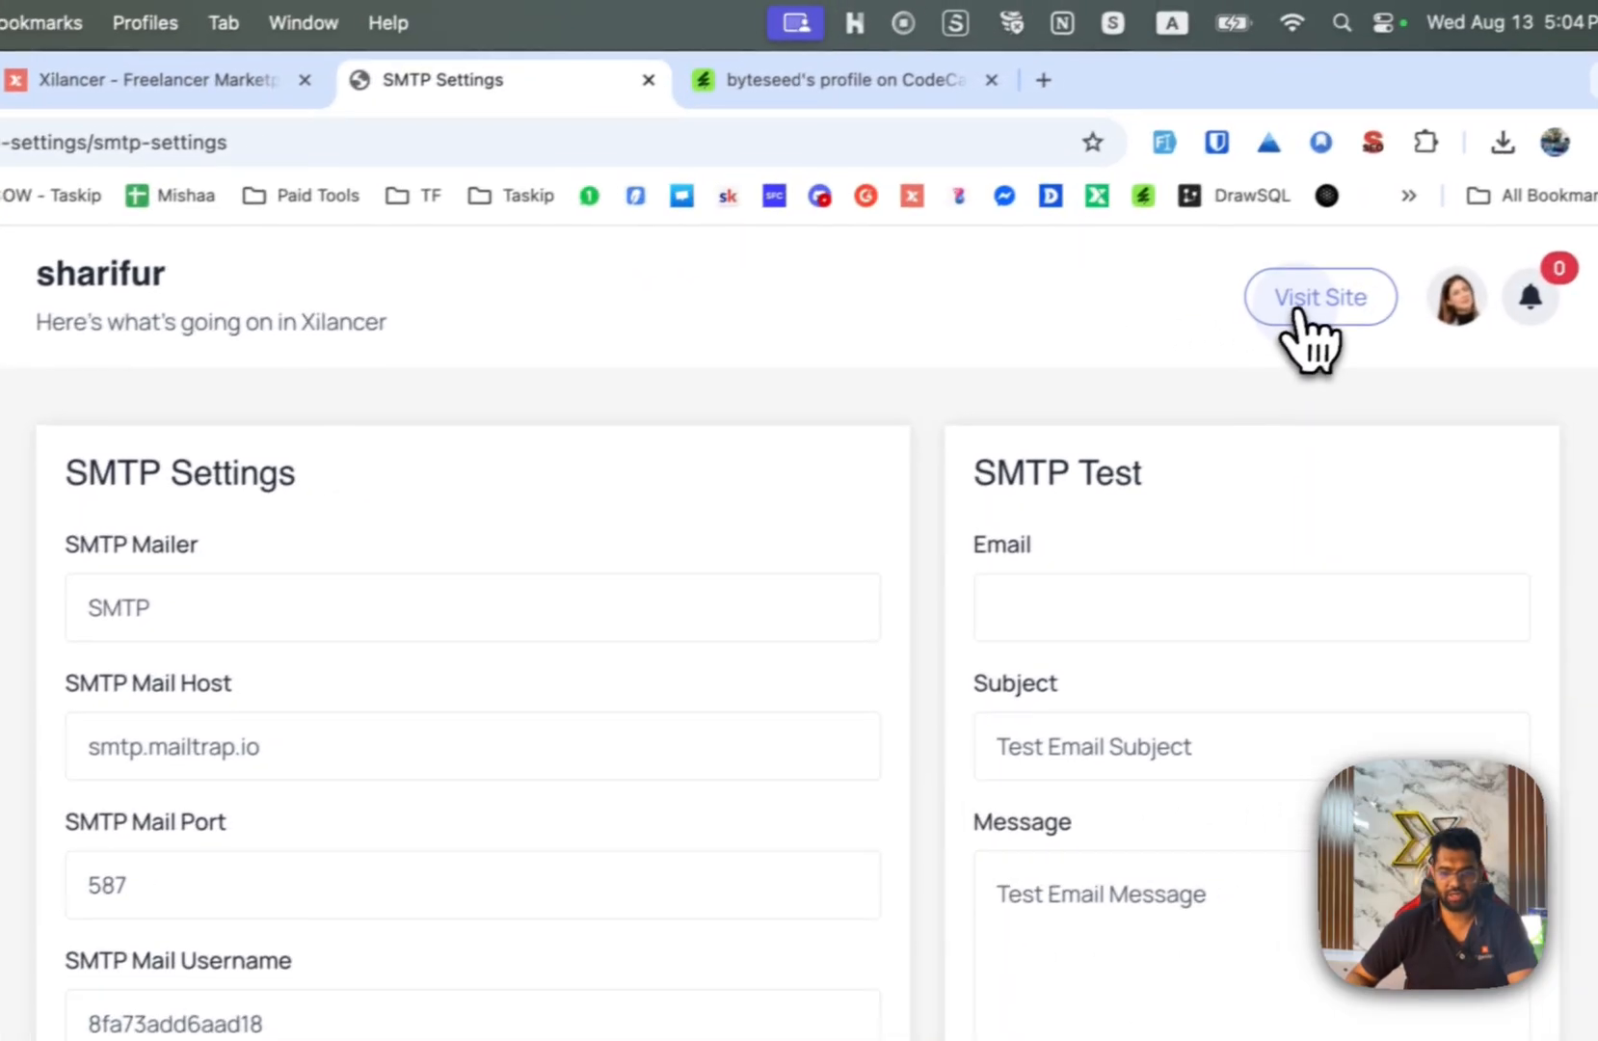
# Use Visit Site to open the public Xilancer front-end in a new tab.
pyautogui.click(1297, 310)
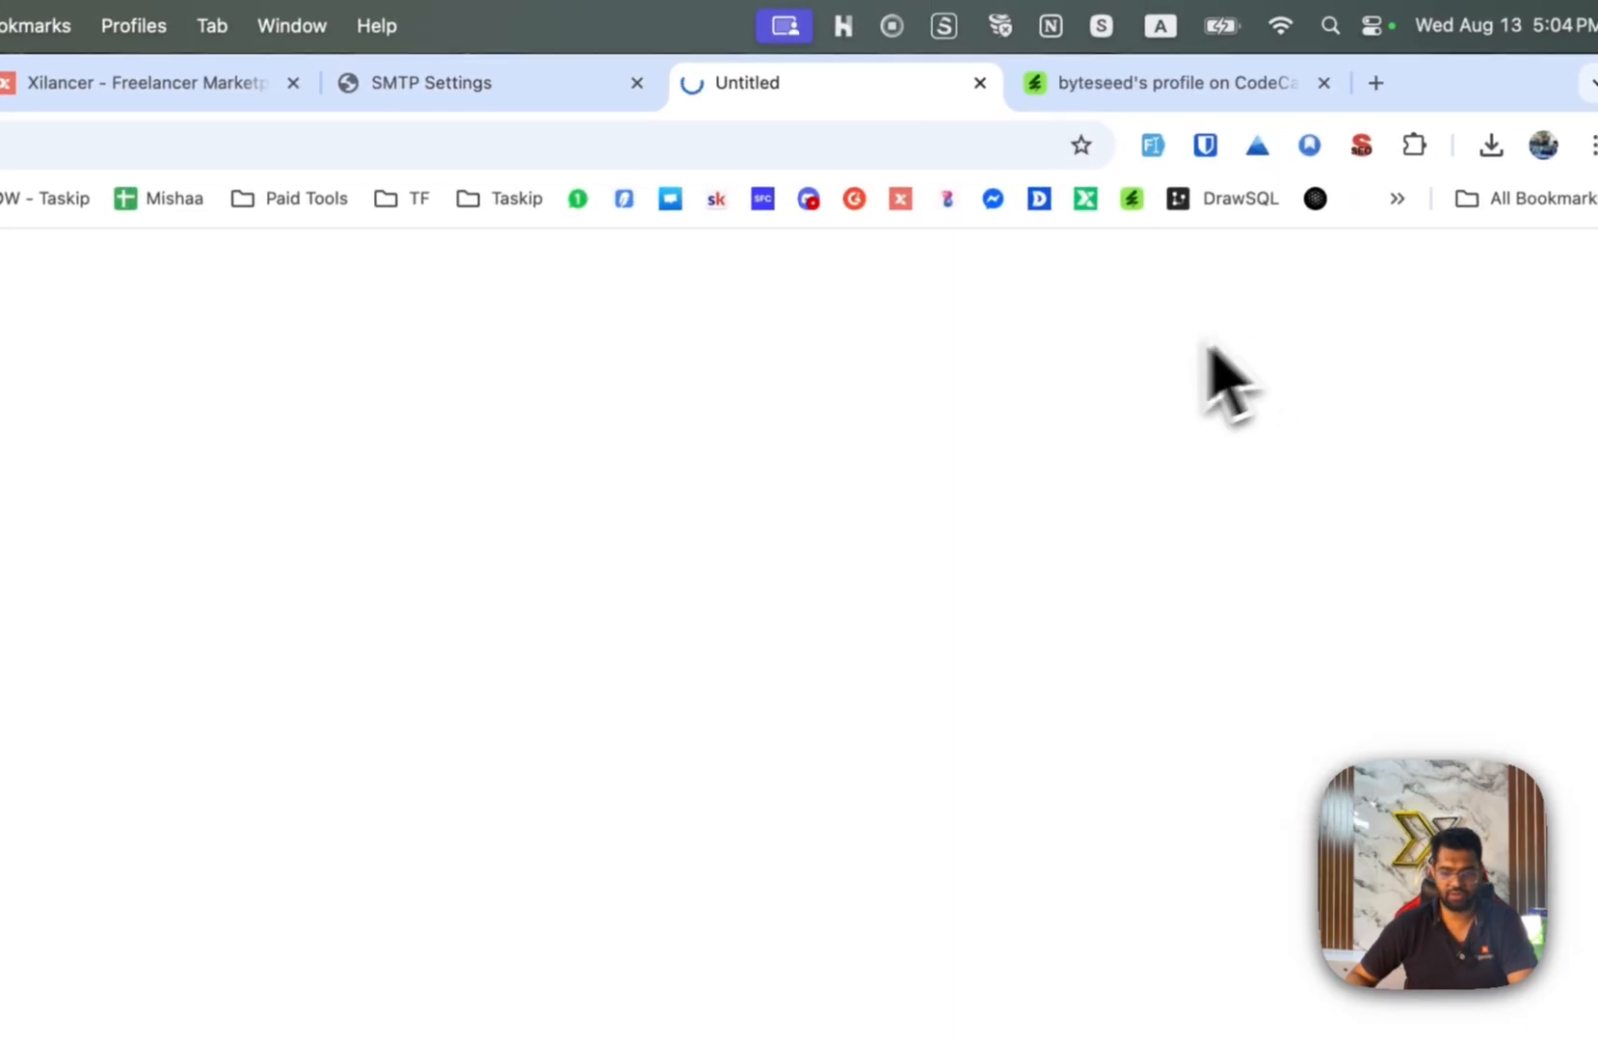